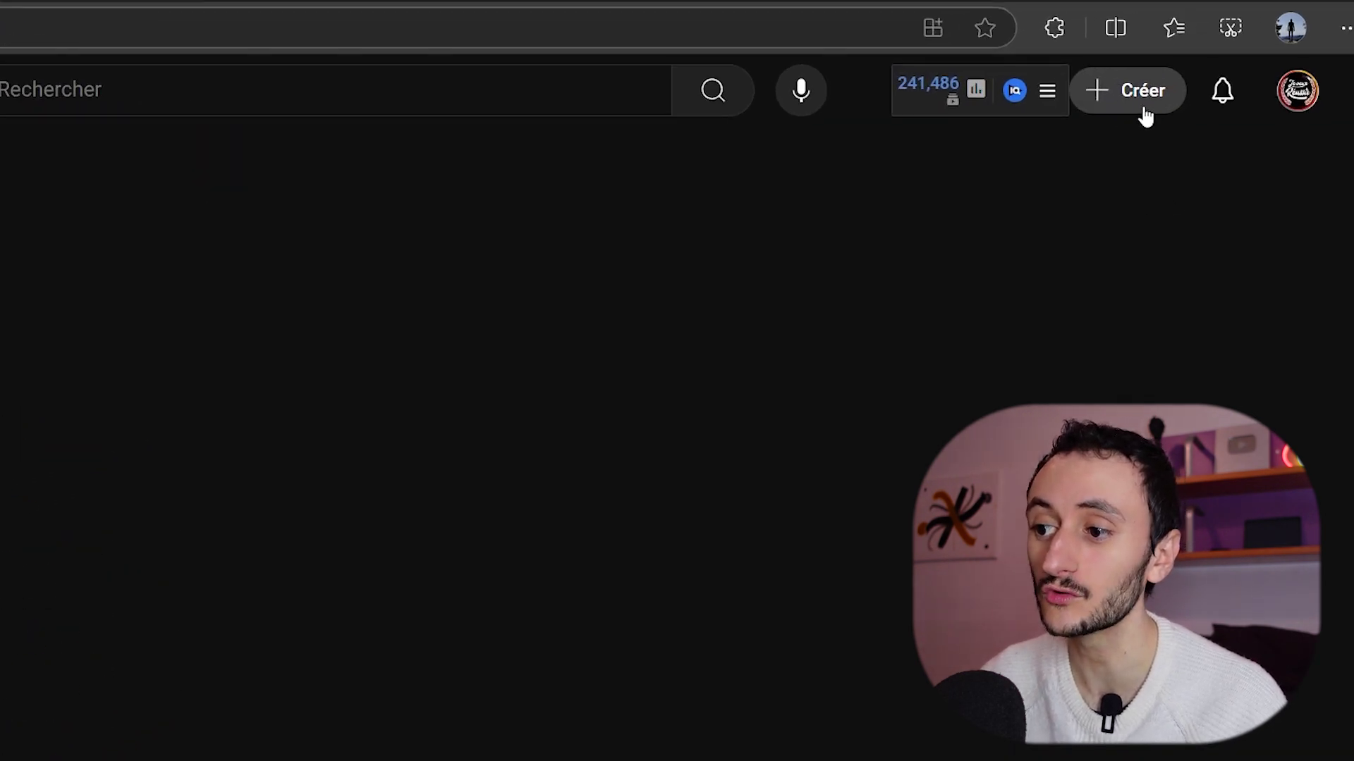
# Start a new video upload on the channel with "Comment monétiser ta chaine youtube.mp4" from the "Monétiser ta chaine" folder
pyautogui.click(1142, 109)
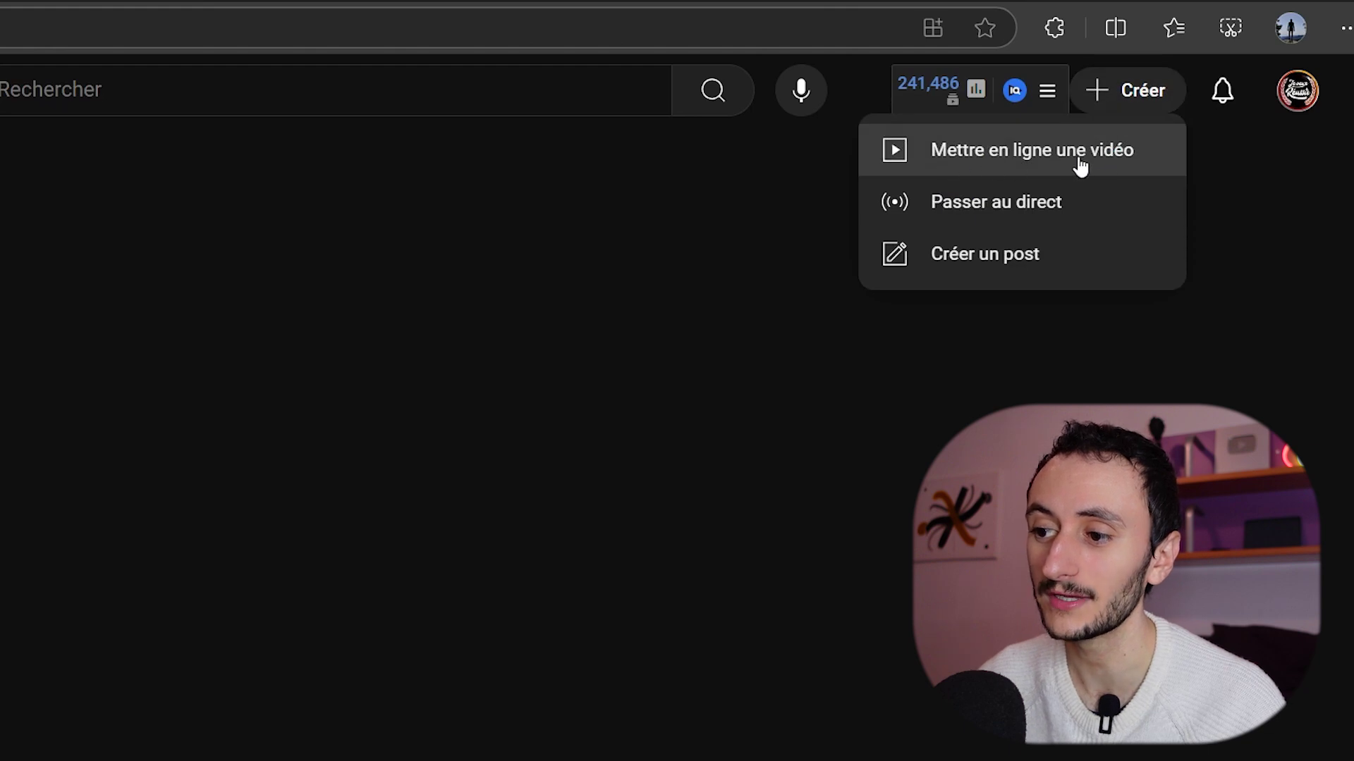
pyautogui.click(1148, 166)
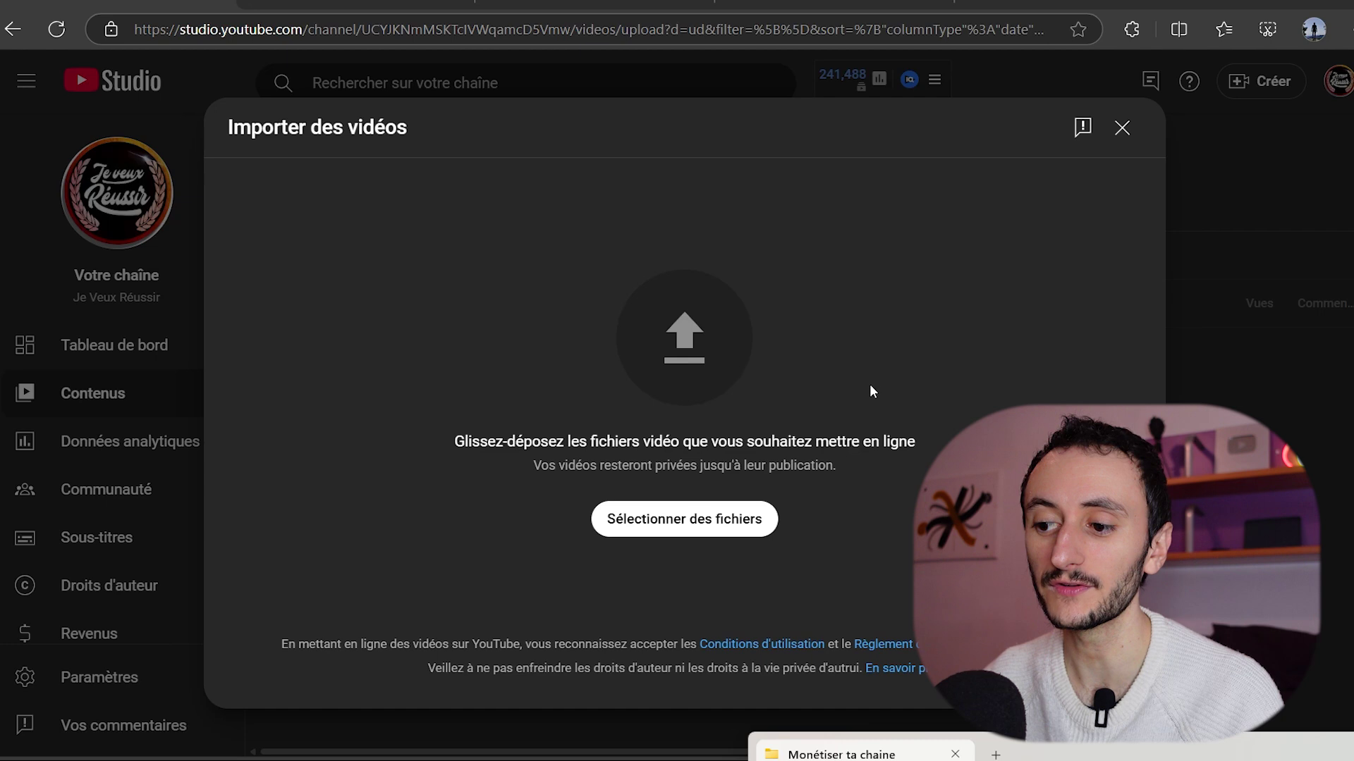
pyautogui.moveTo(1219, 751); pyautogui.dragTo(1228, 124)
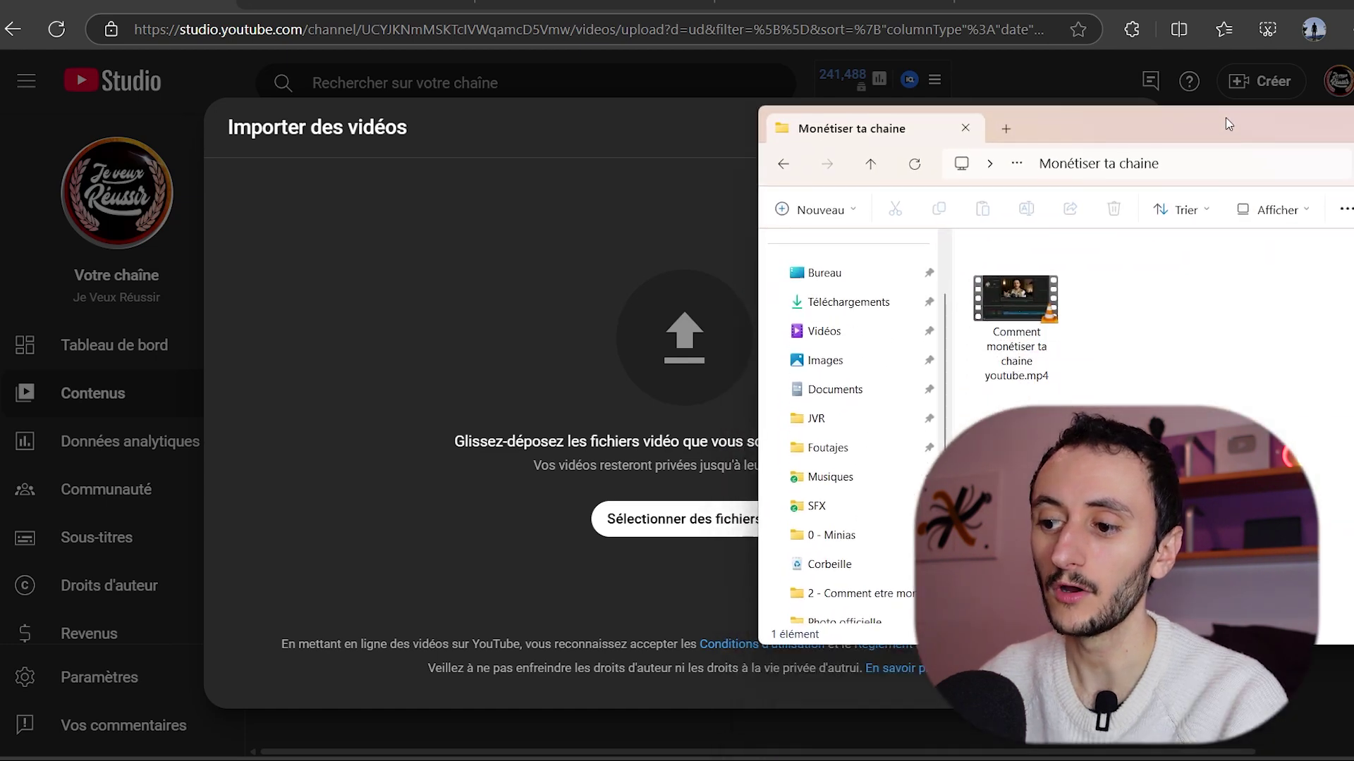
pyautogui.moveTo(1016, 303); pyautogui.dragTo(635, 347)
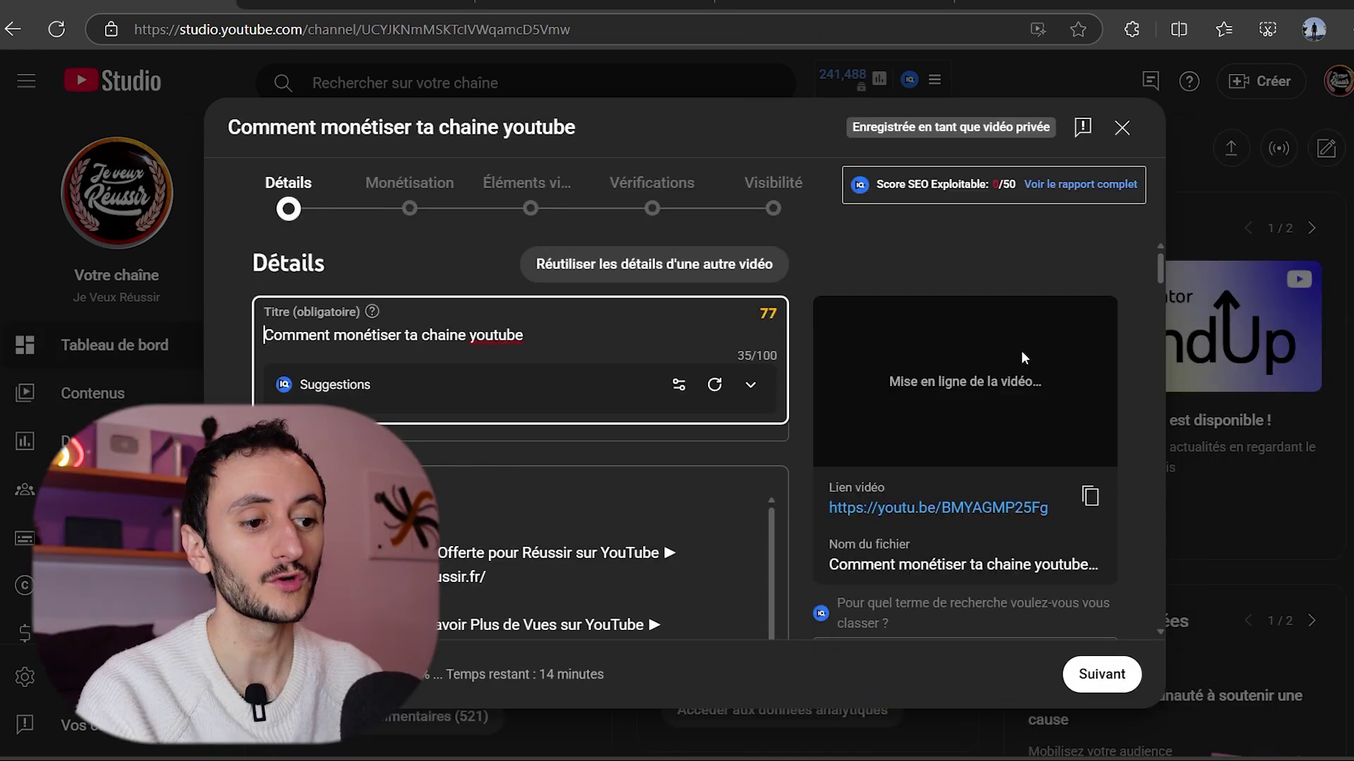
# Compare the video file's name in the "Monétiser ta chaine" folder with the upload's title field
pyautogui.hotkey('alt', 'Tab')
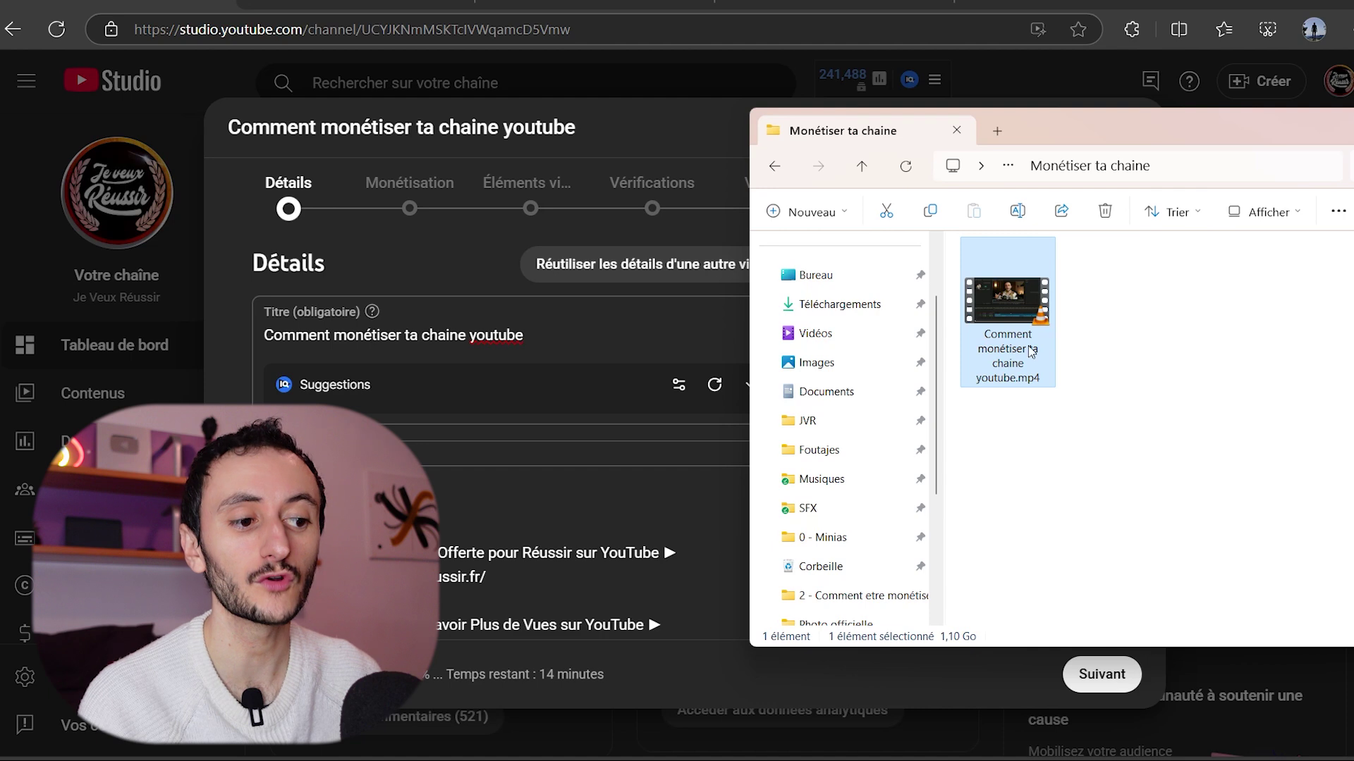
pyautogui.click(1115, 409)
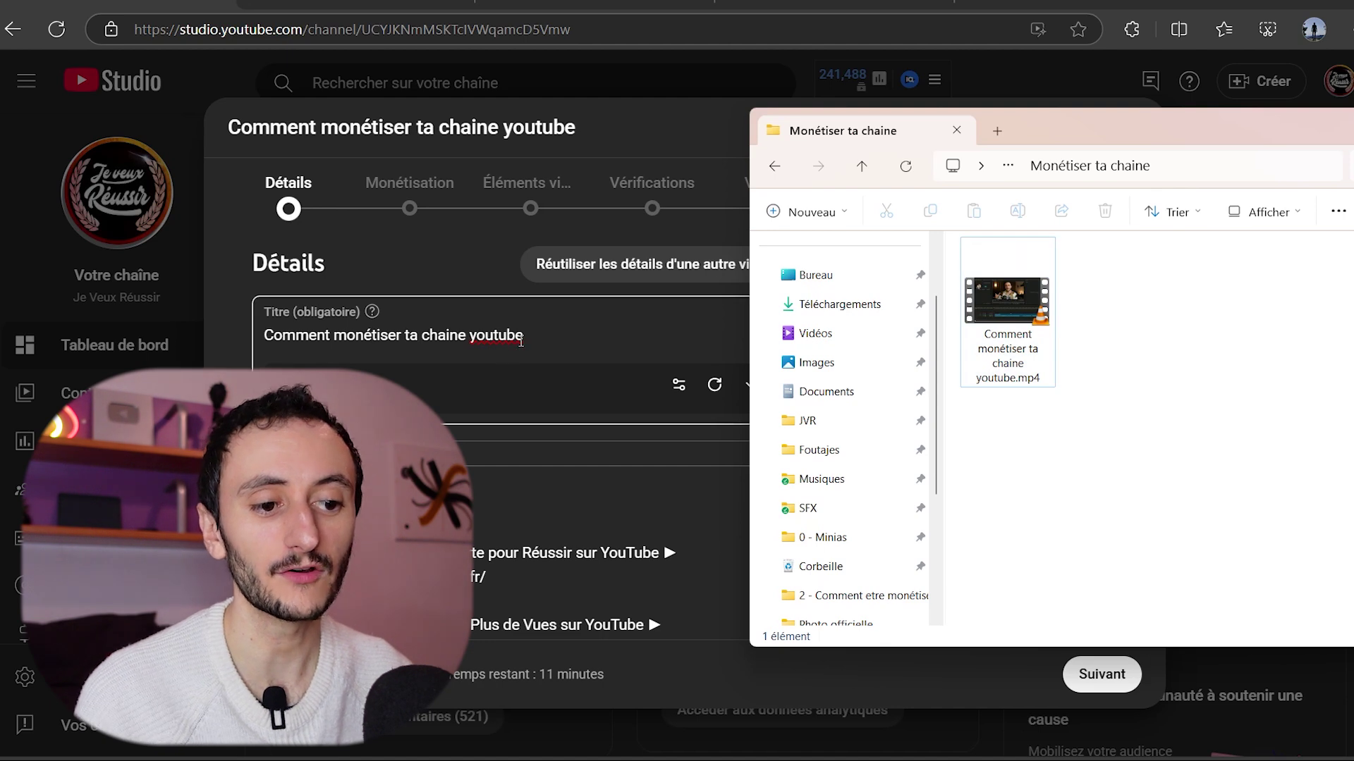
pyautogui.click(623, 338)
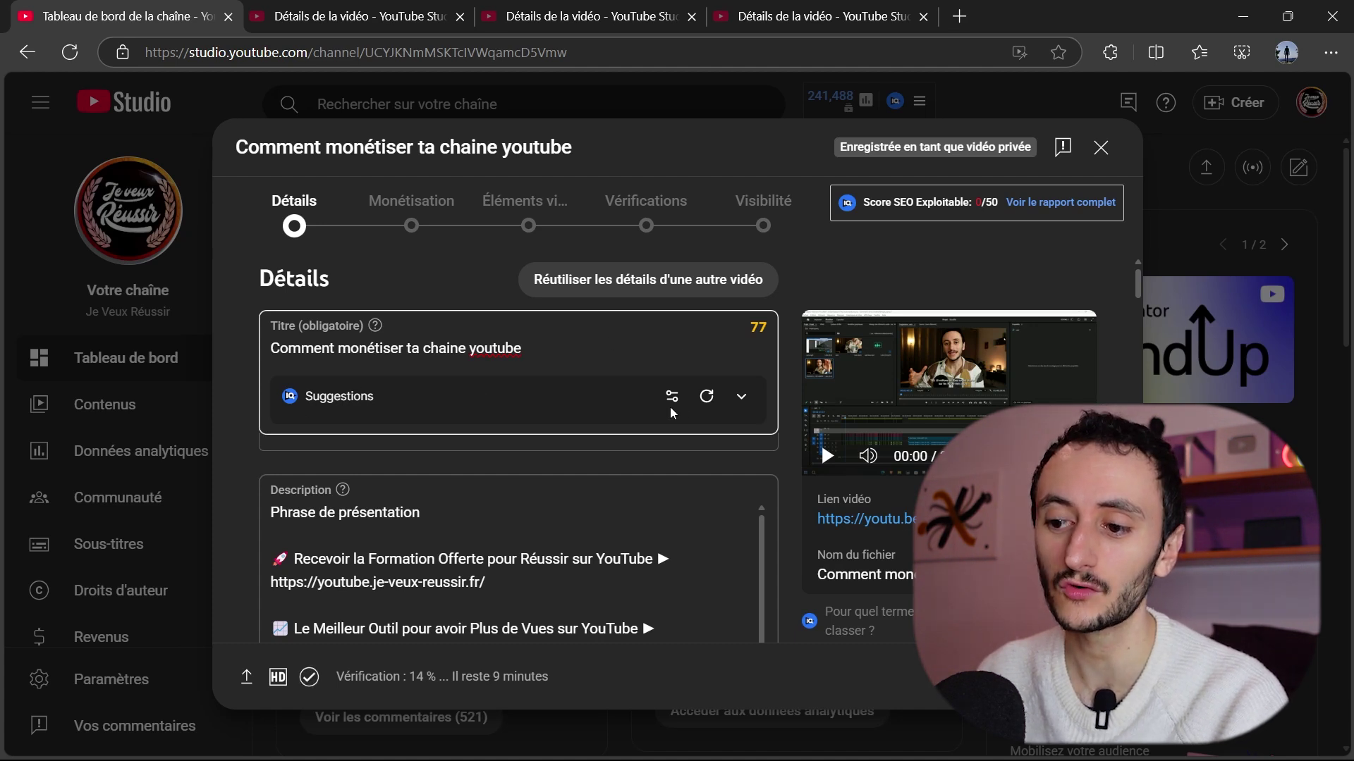
# Regenerate the vidIQ title suggestions and apply "Monétiser VITE ta chaine youtube avec les meilleures stratégies" as the title
pyautogui.click(743, 402)
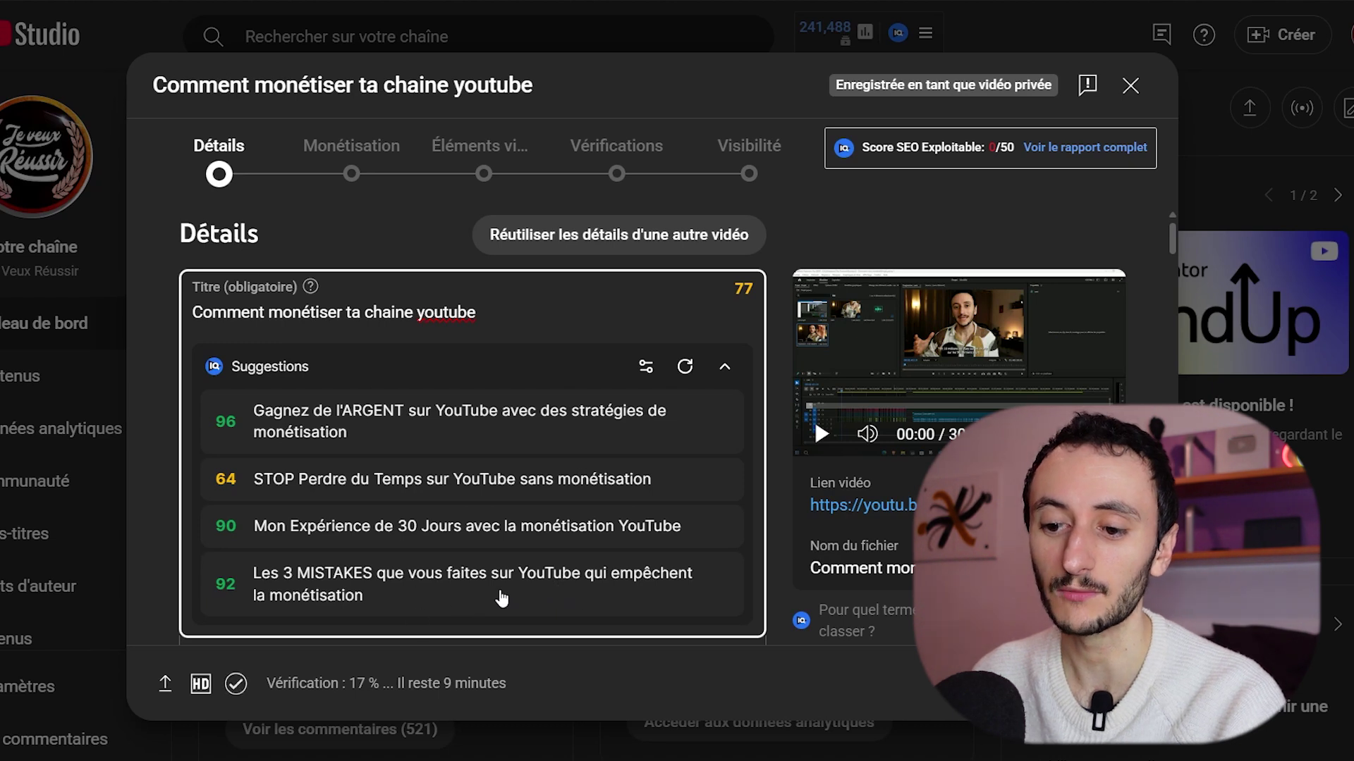
pyautogui.click(688, 375)
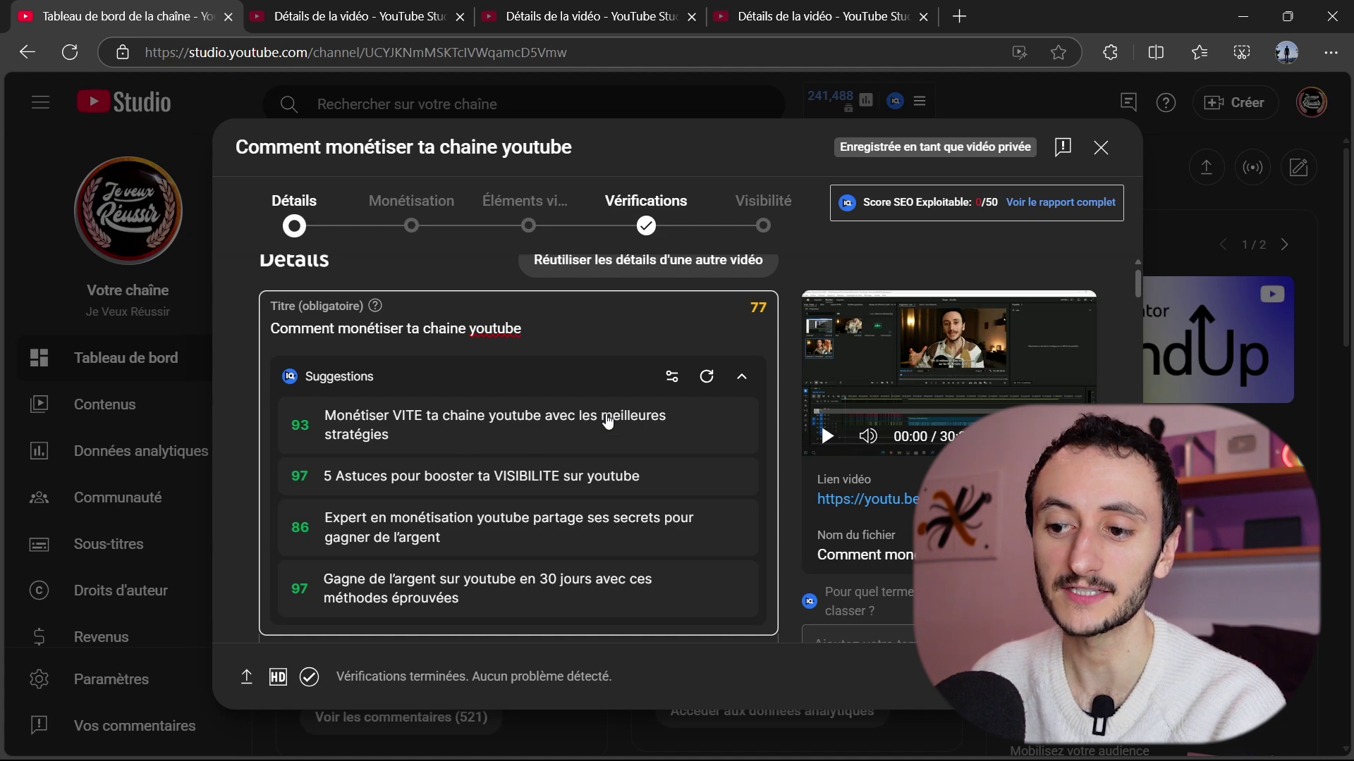
pyautogui.click(547, 431)
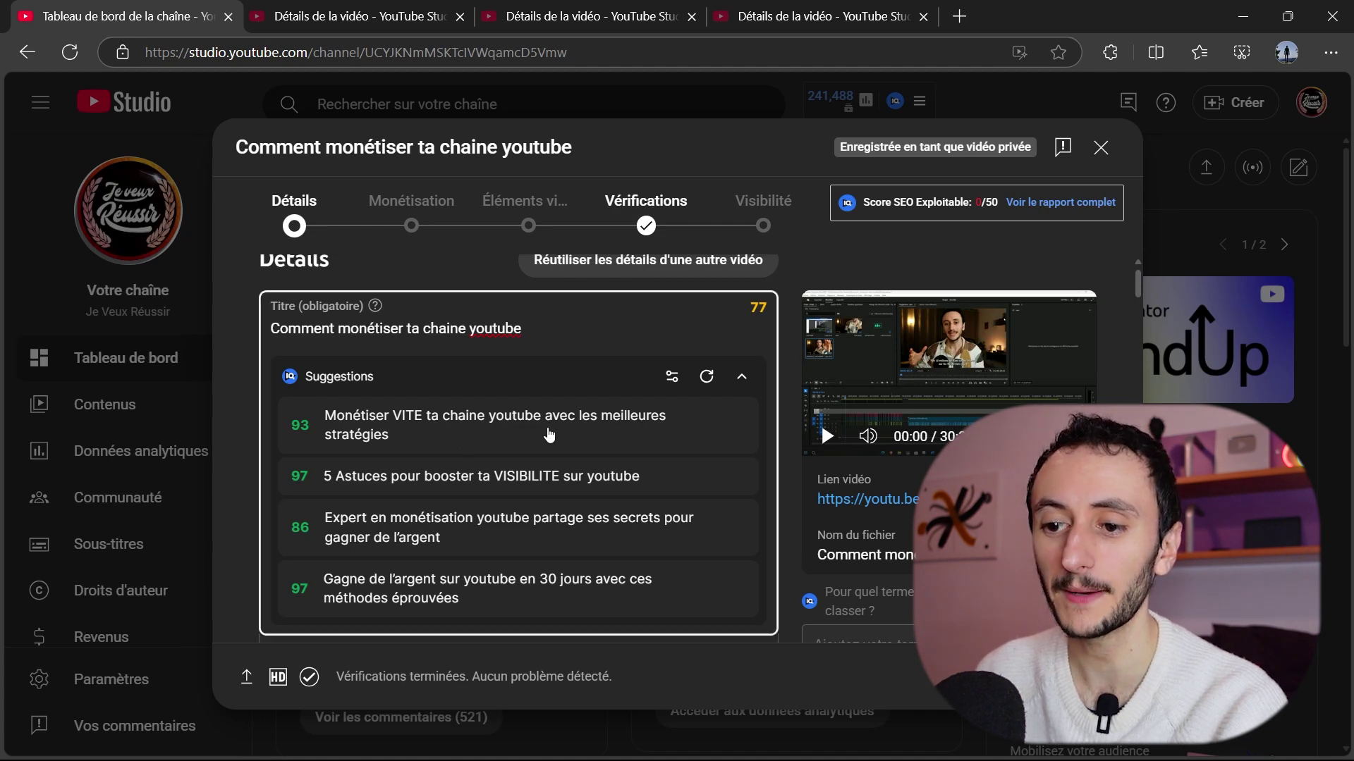
# Reword the video title as "Les Meilleures Stratégies pour Monétiser VITE ta chaine YouTube"
pyautogui.click(525, 328)
pyautogui.hotkey('shift', 'End')
pyautogui.hotkey('ctrl', 'x')
pyautogui.press('Home')
pyautogui.hotkey('ctrl', 'v')
pyautogui.write('pour')
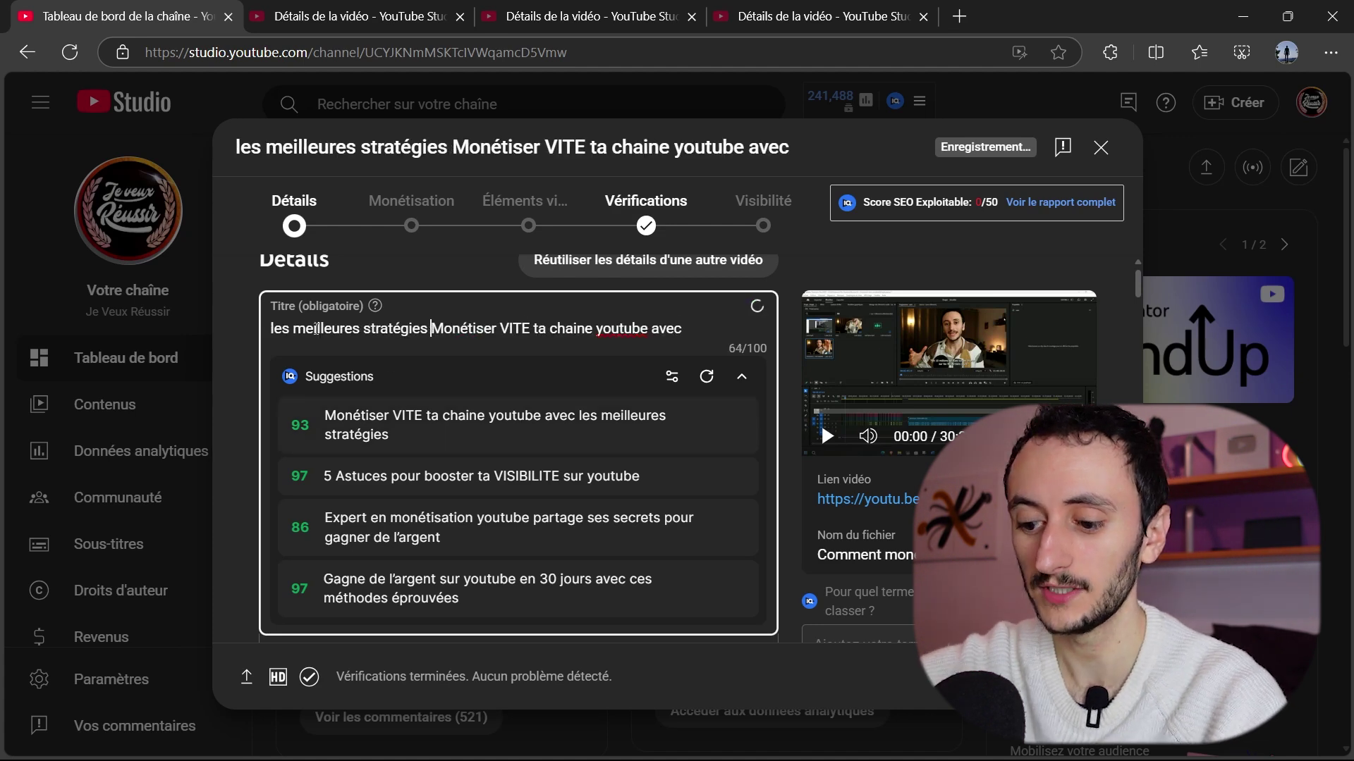
pyautogui.doubleClick(698, 329)
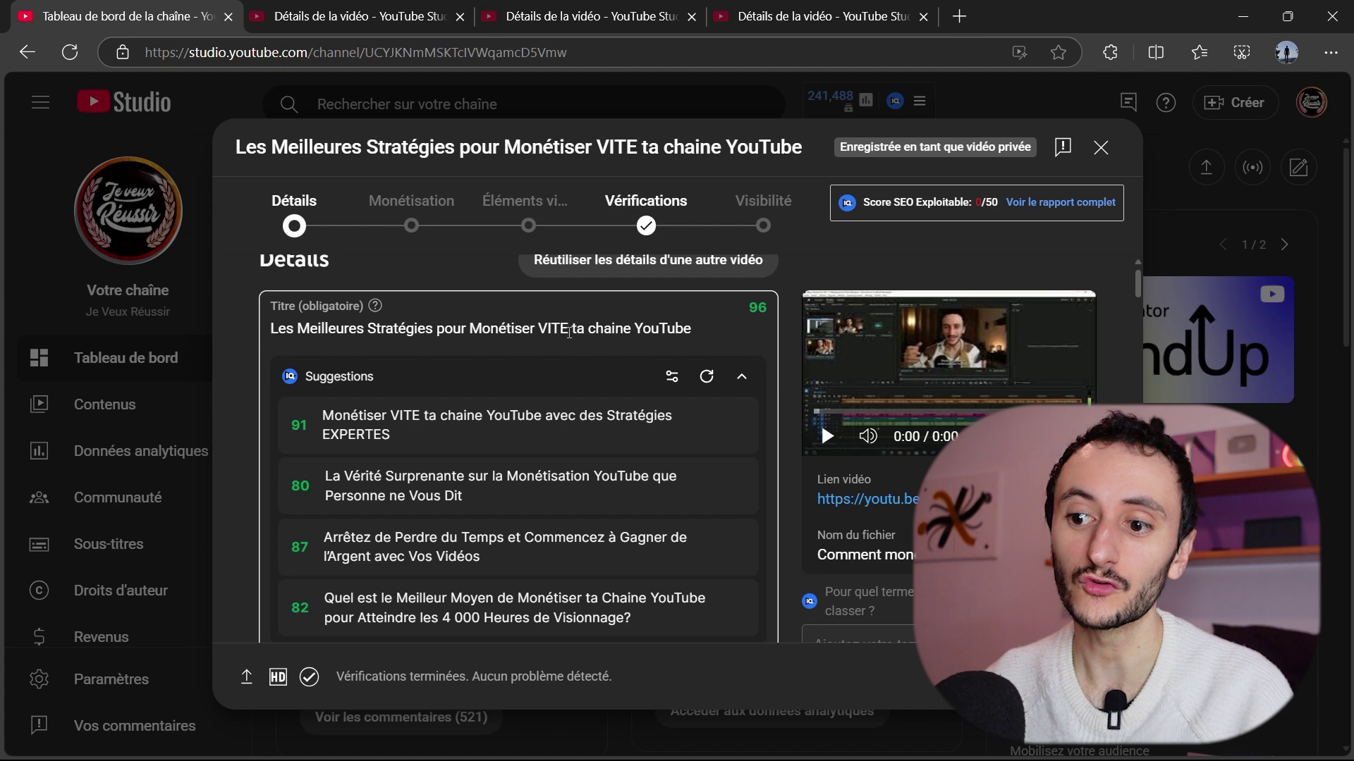
# Review the refreshed title suggestions and collapse their list
pyautogui.scroll(-1, 399, 263)
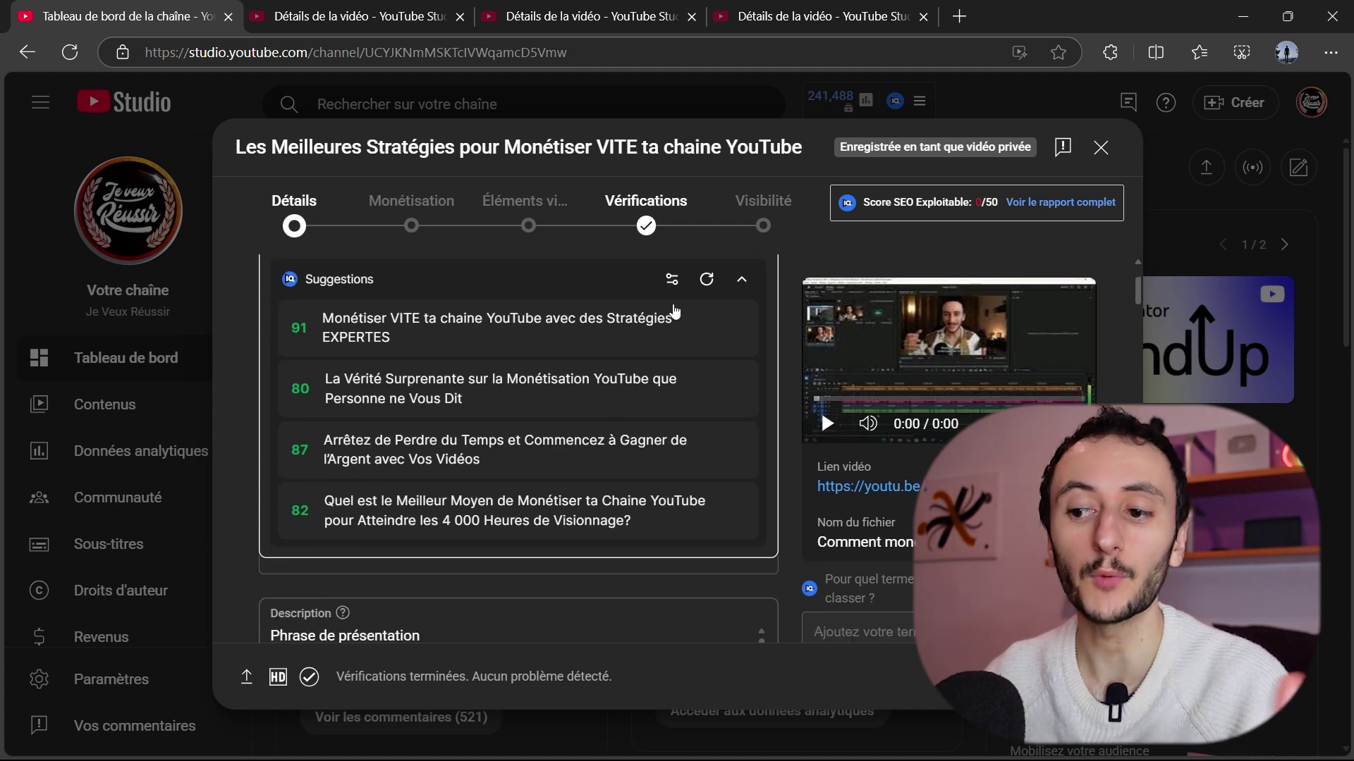
pyautogui.scroll(1, 757, 349)
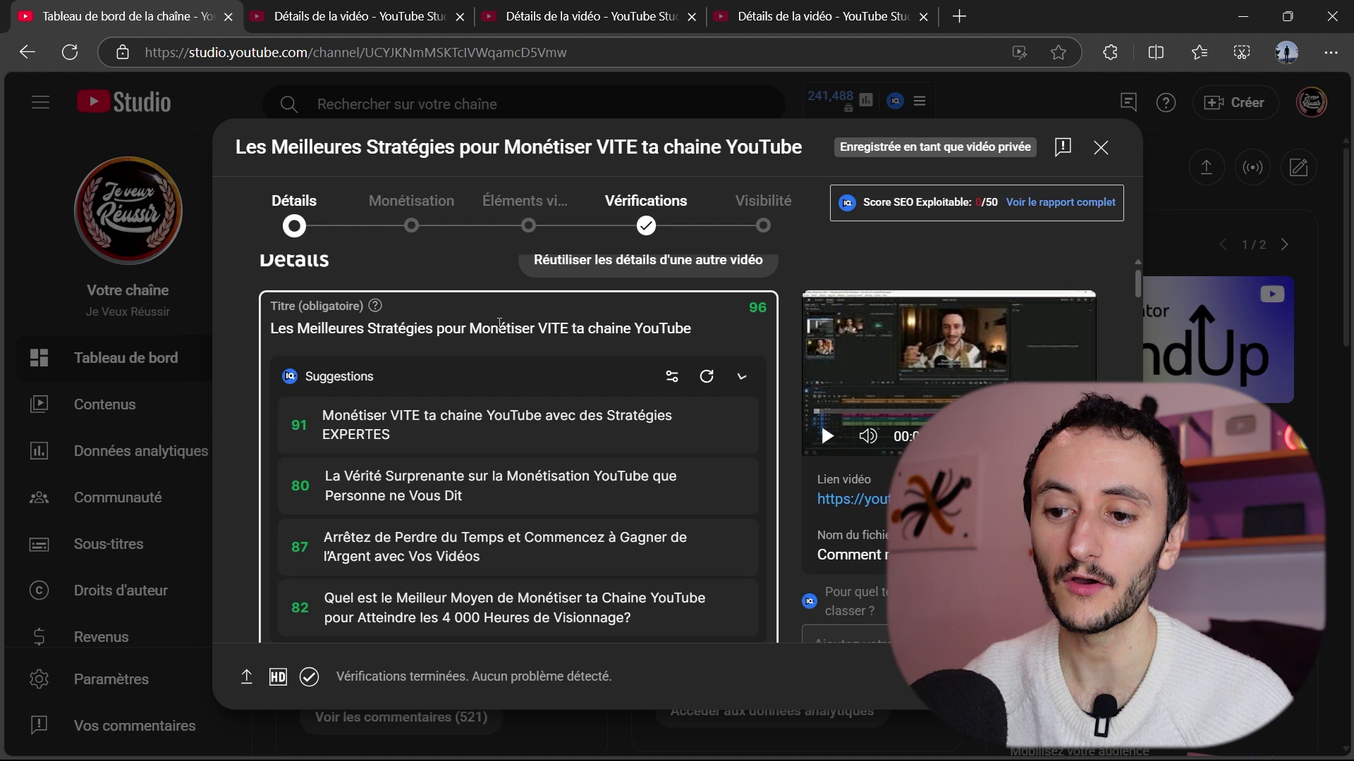
pyautogui.click(741, 376)
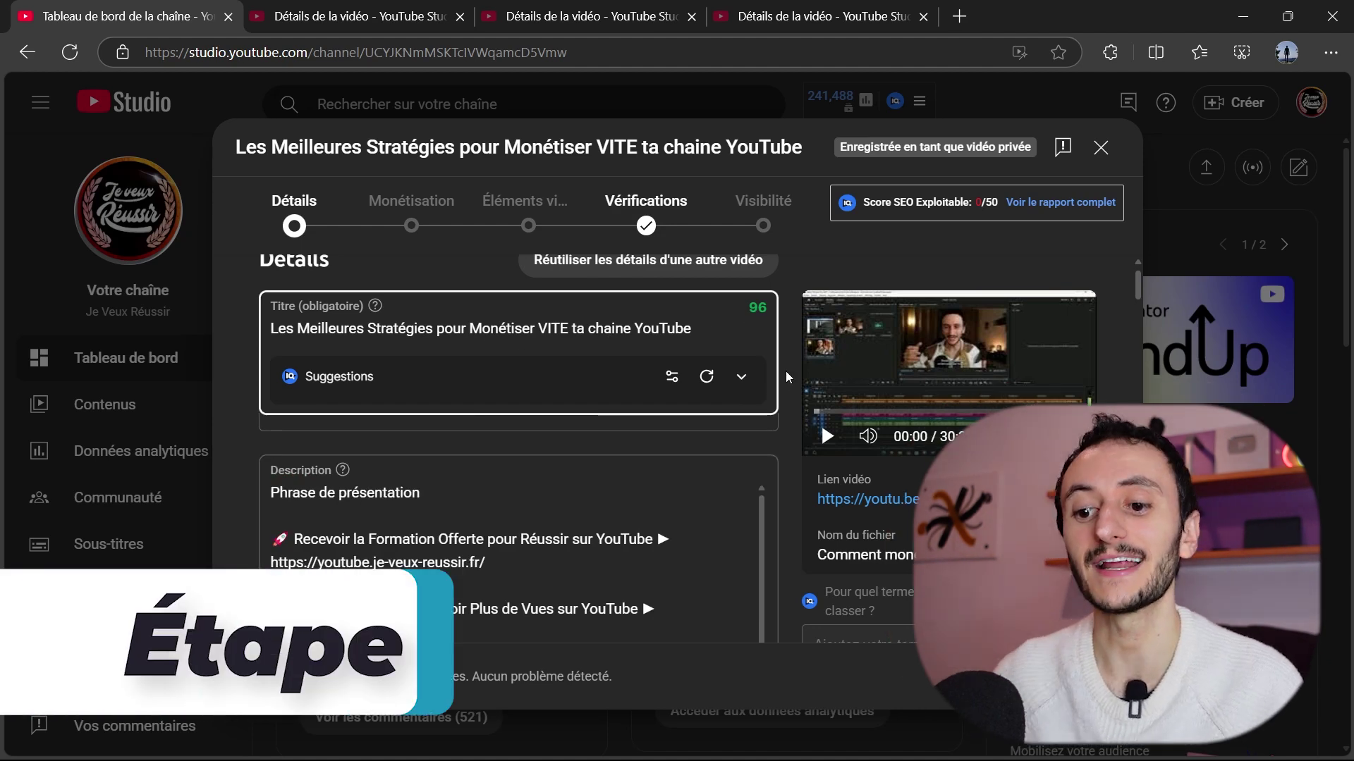
pyautogui.scroll(-3, 785, 371)
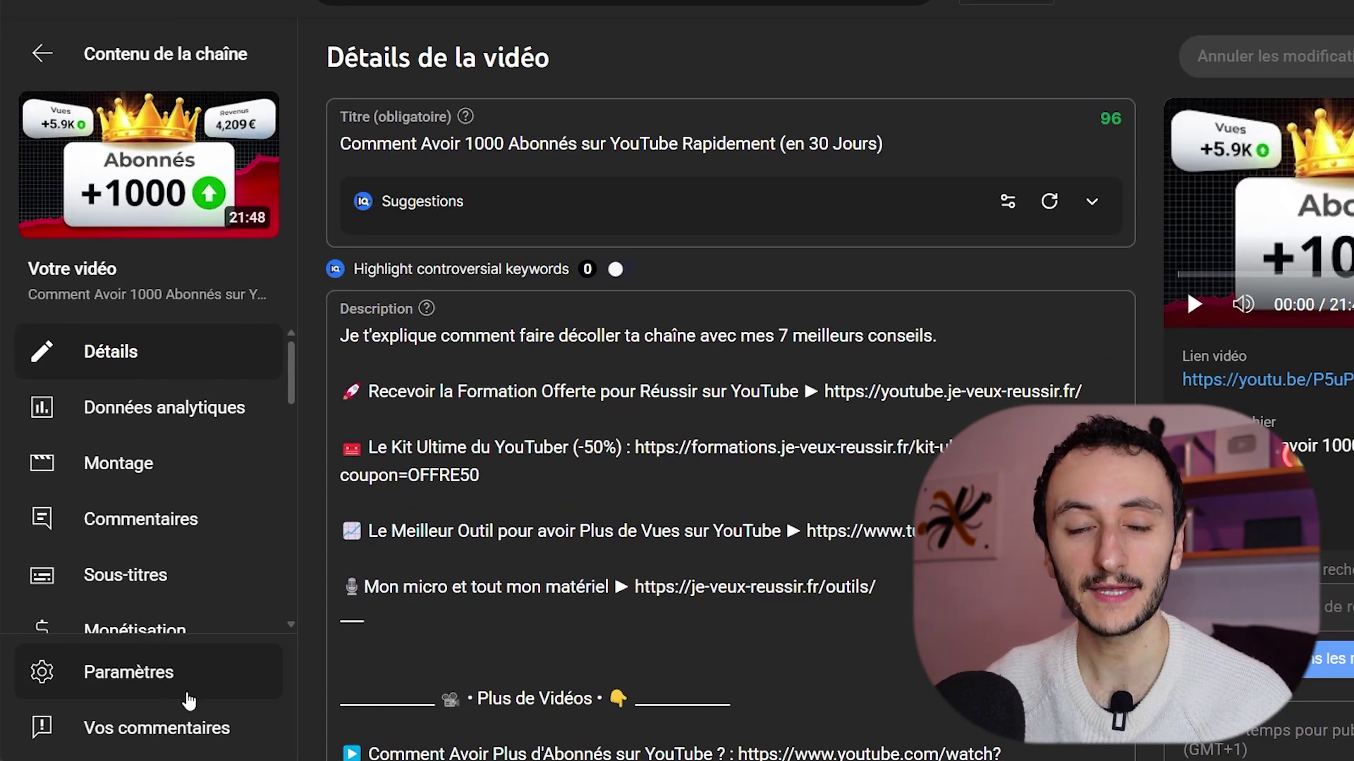
# Examine the default description template in the channel's default upload settings, from the presentation sentence and links to the chapters and closing text
pyautogui.click(177, 692)
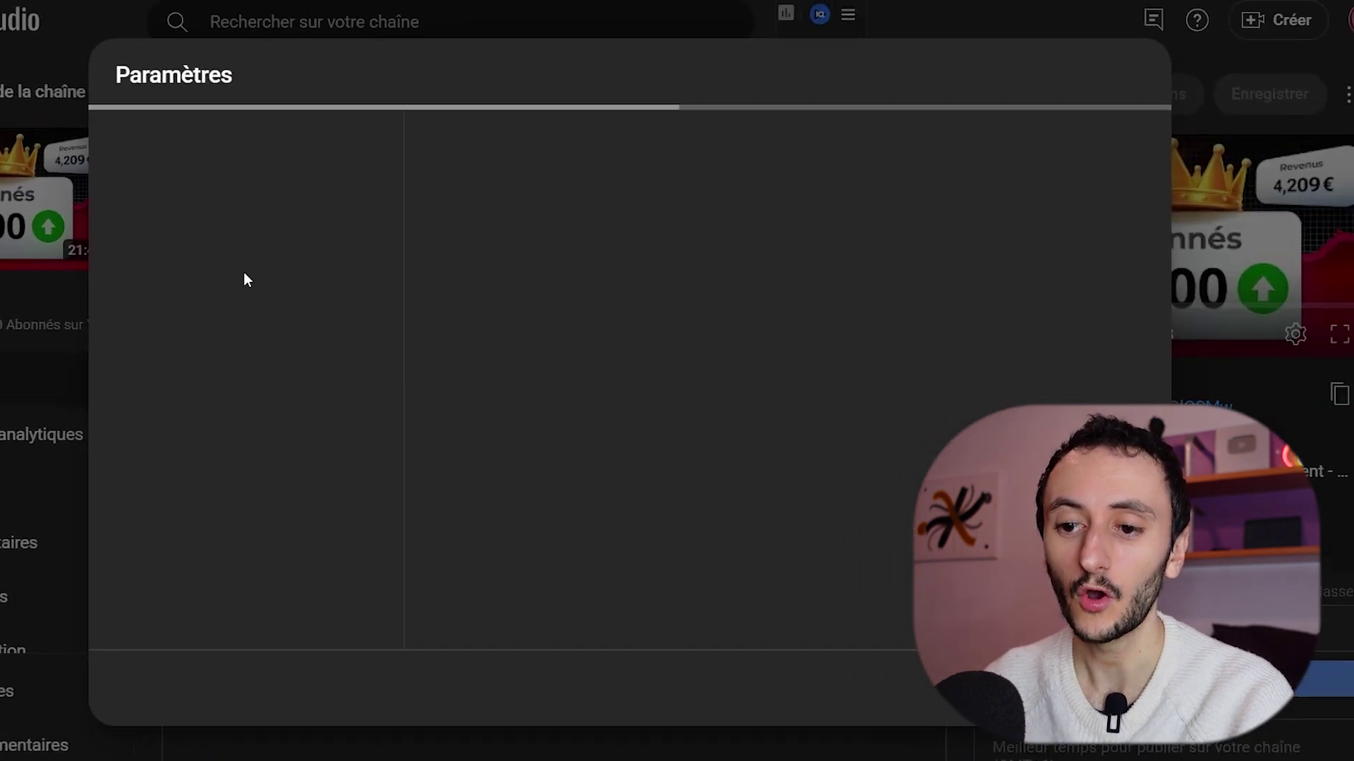
pyautogui.click(350, 266)
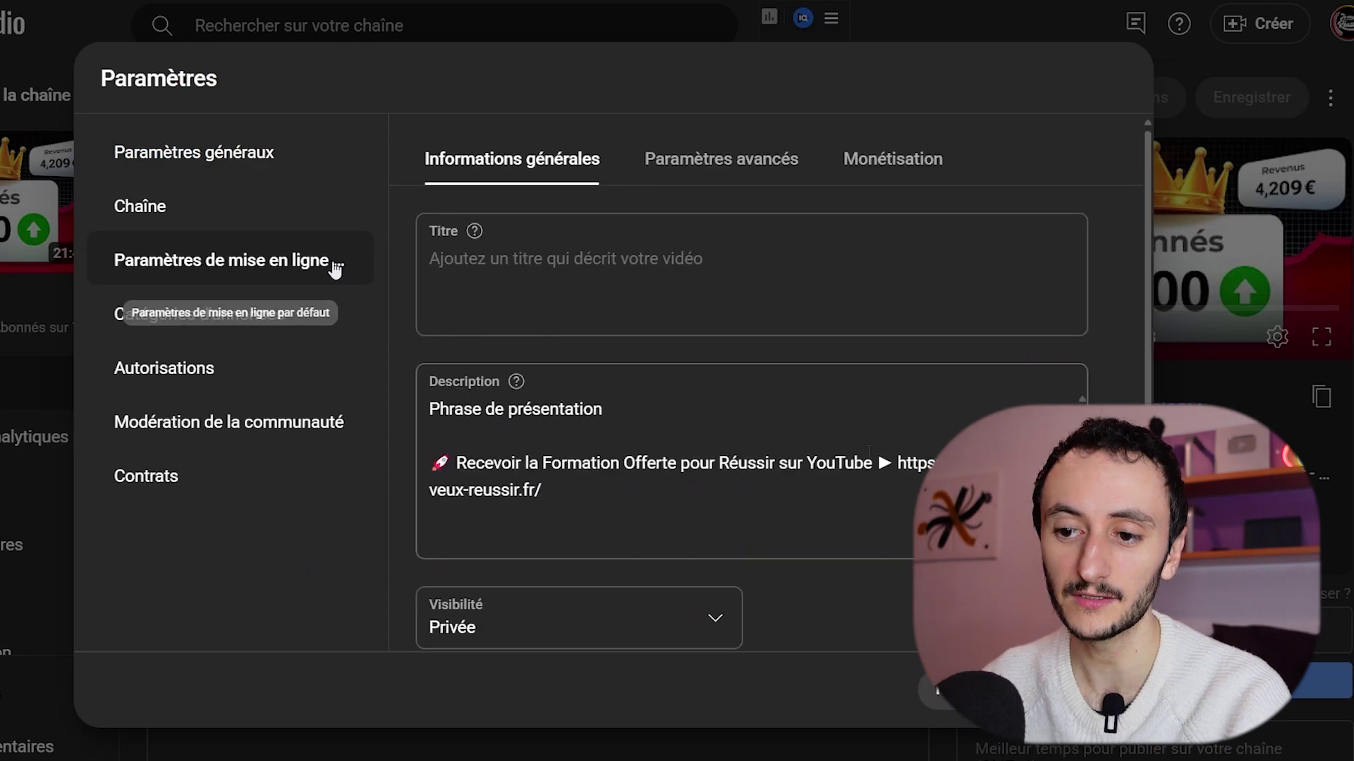
pyautogui.click(868, 451)
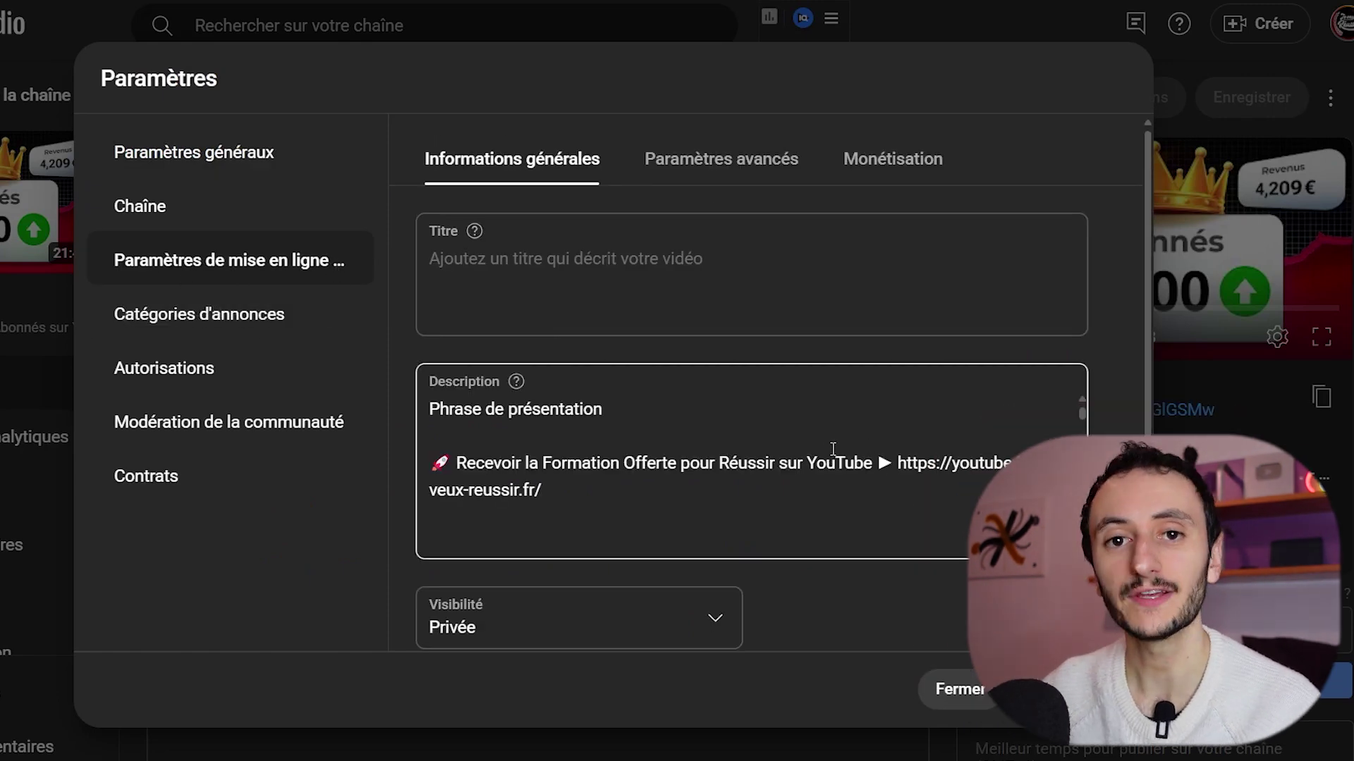
pyautogui.scroll(-10, 833, 449)
pyautogui.scroll(-3, 729, 426)
pyautogui.scroll(5, 761, 459)
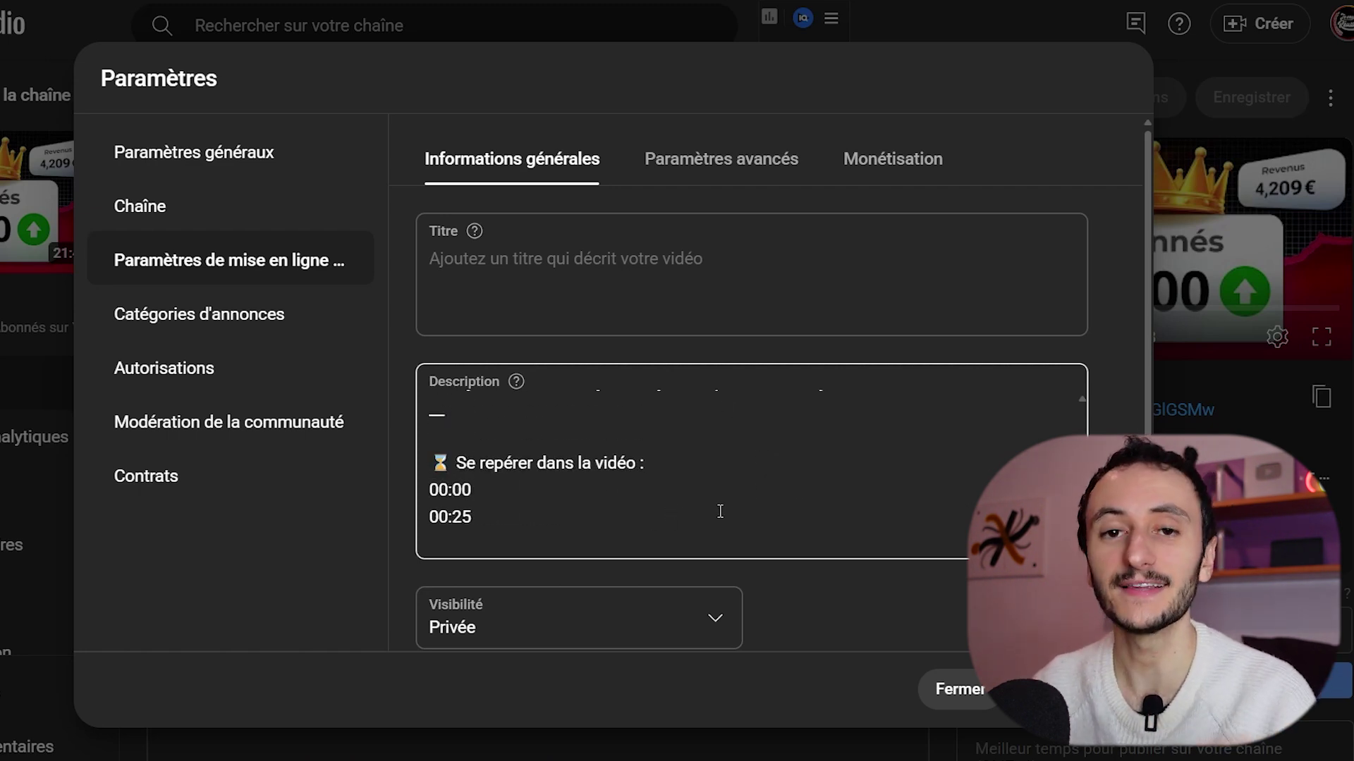
pyautogui.scroll(-2, 663, 438)
pyautogui.scroll(2, 669, 462)
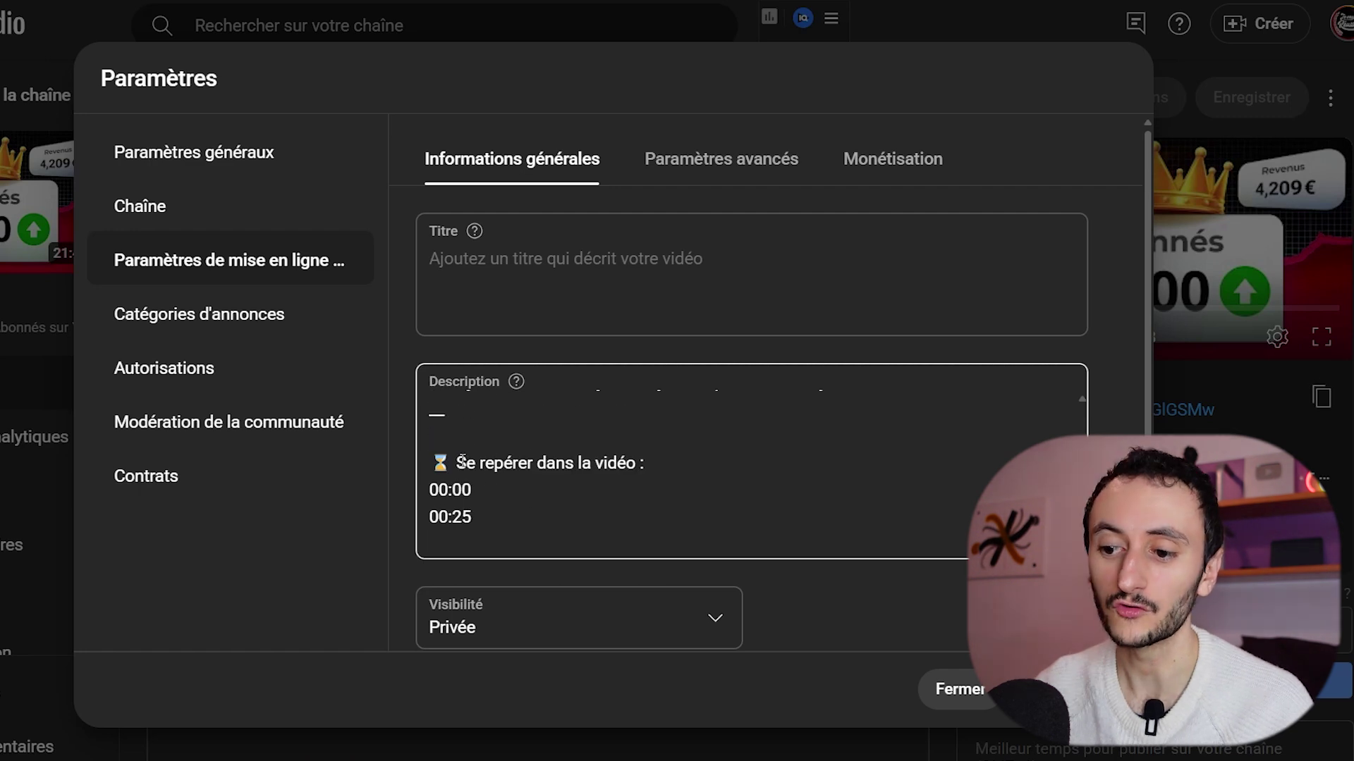
pyautogui.scroll(-4, 571, 502)
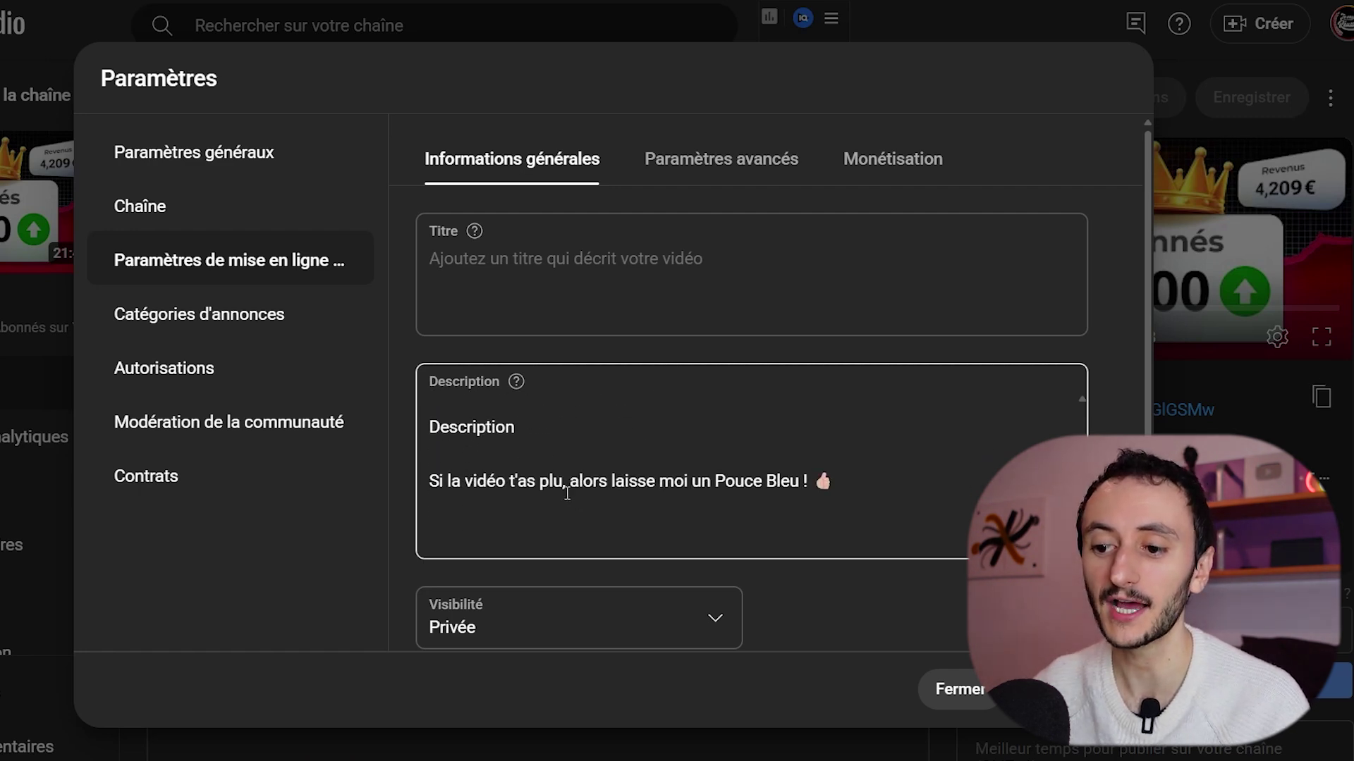
pyautogui.scroll(5, 507, 481)
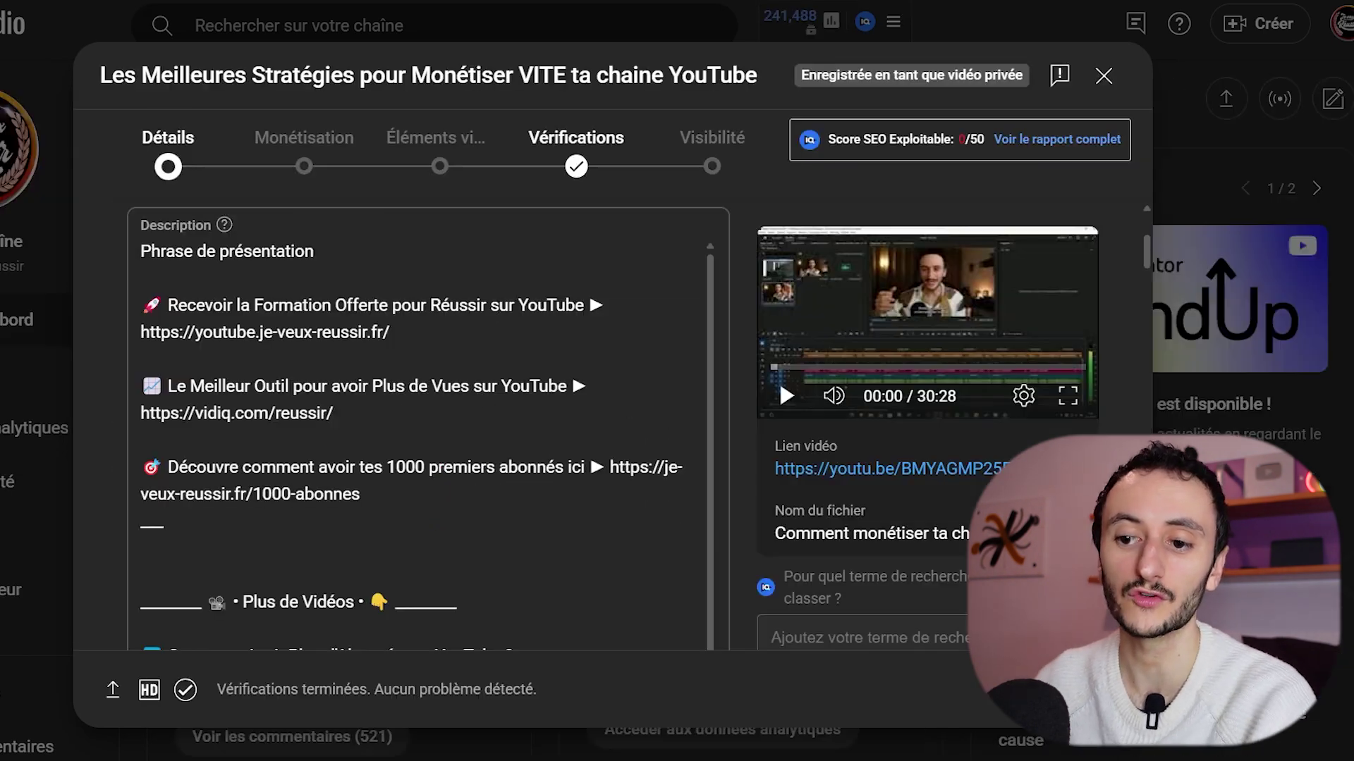
# Examine the "Phrase de présentation", "Description" and "TITRE de la vidéo" placeholders in the uploaded video's description
pyautogui.scroll(2, 254, 316)
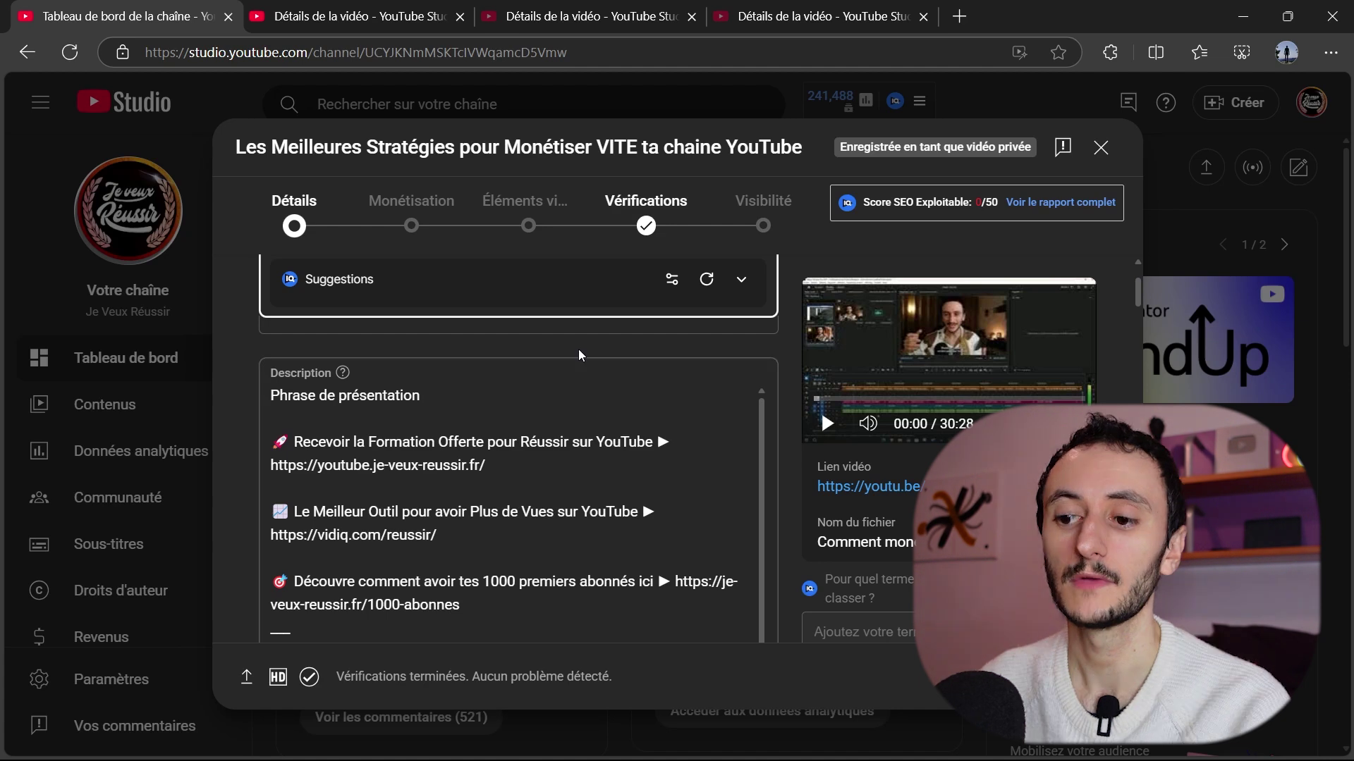
pyautogui.moveTo(458, 397); pyautogui.dragTo(269, 397)
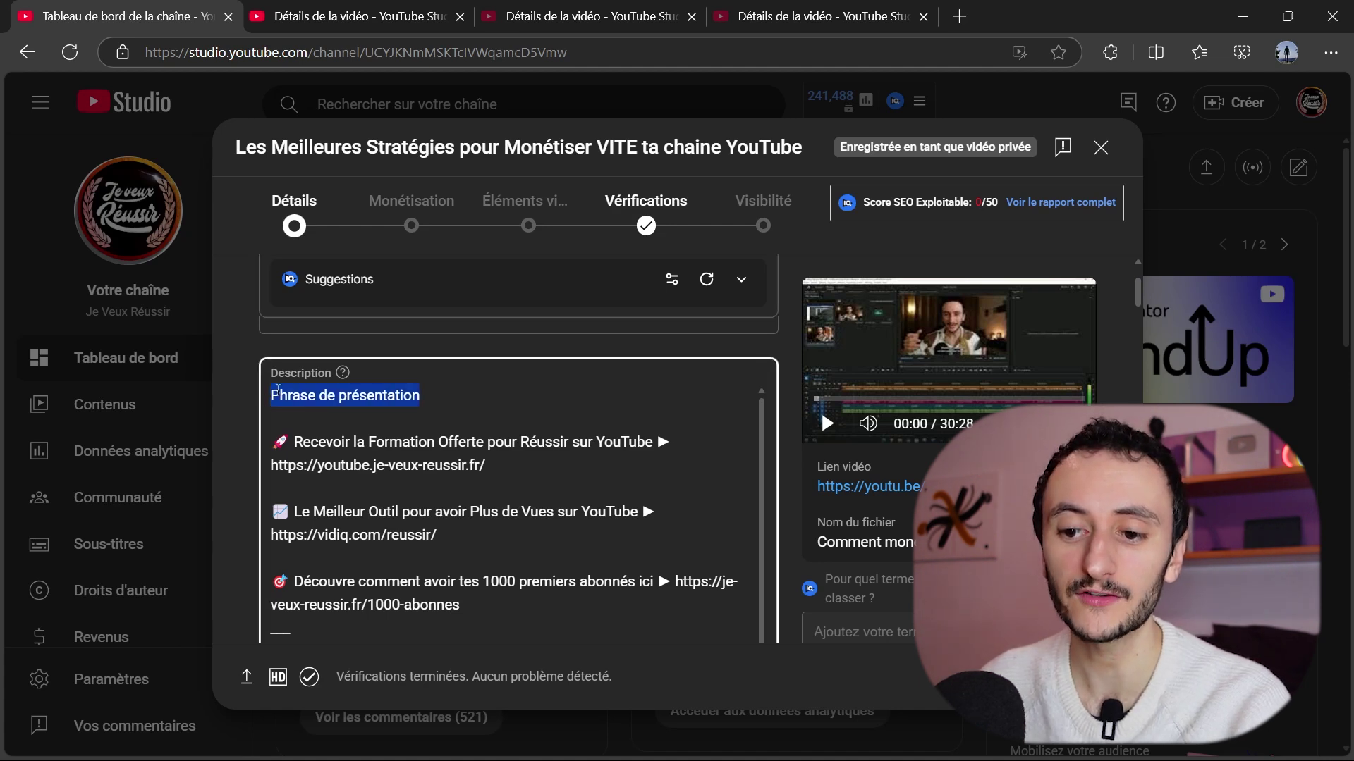
pyautogui.scroll(-10, 686, 397)
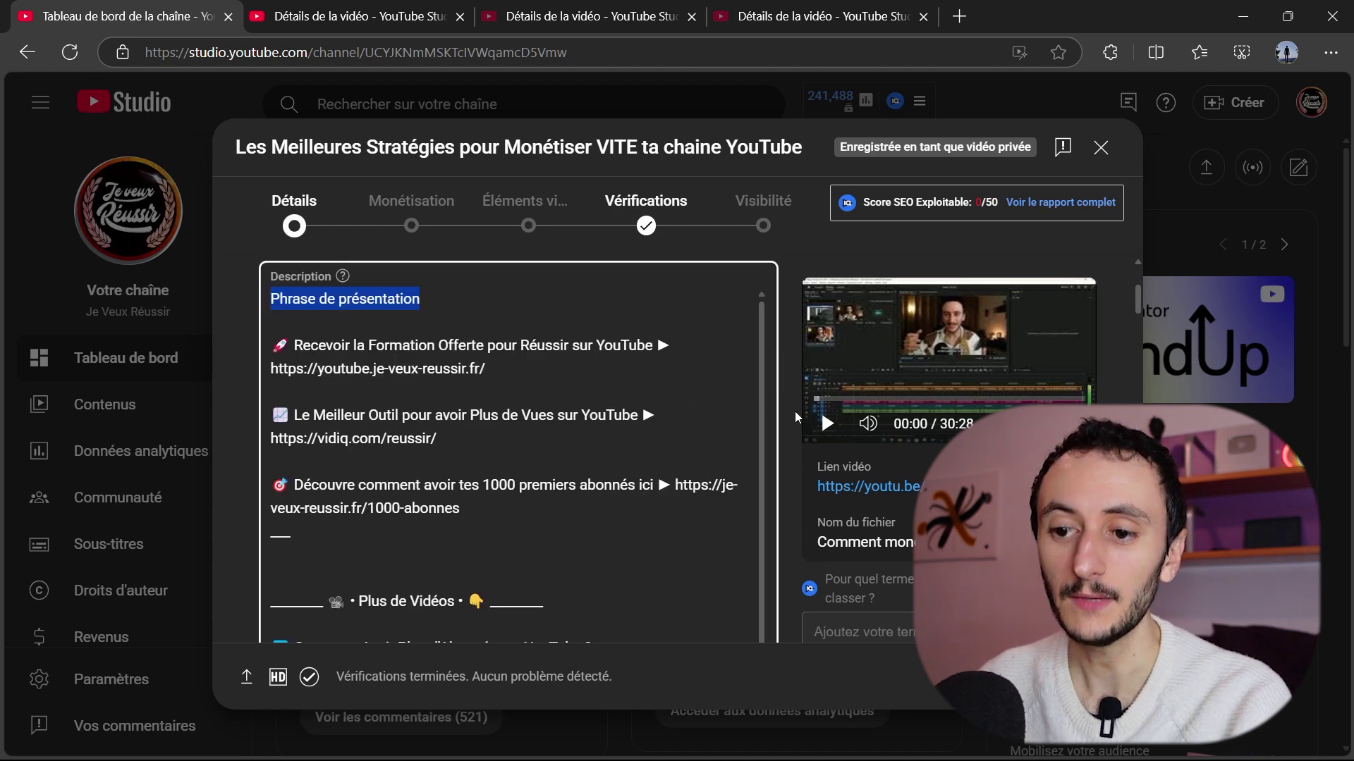
pyautogui.moveTo(344, 481); pyautogui.dragTo(275, 481)
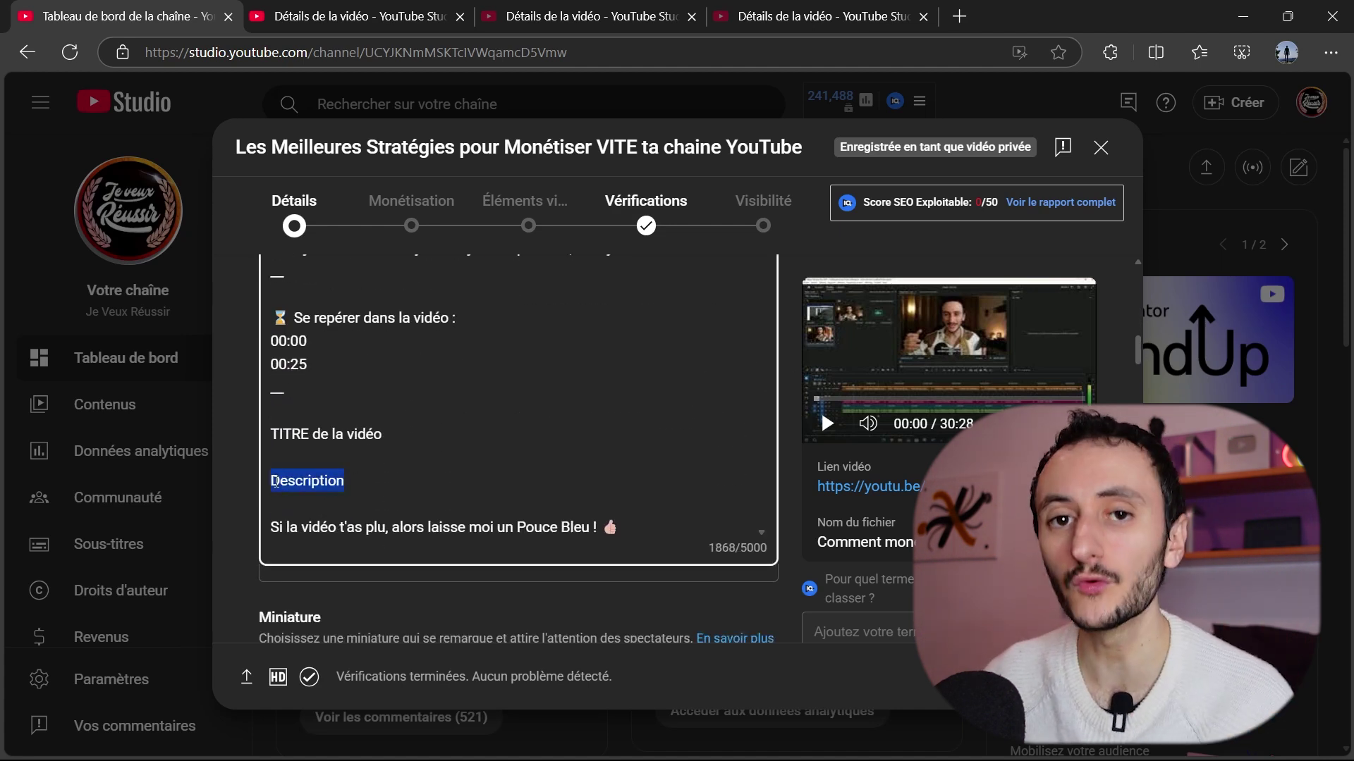
pyautogui.click(392, 438)
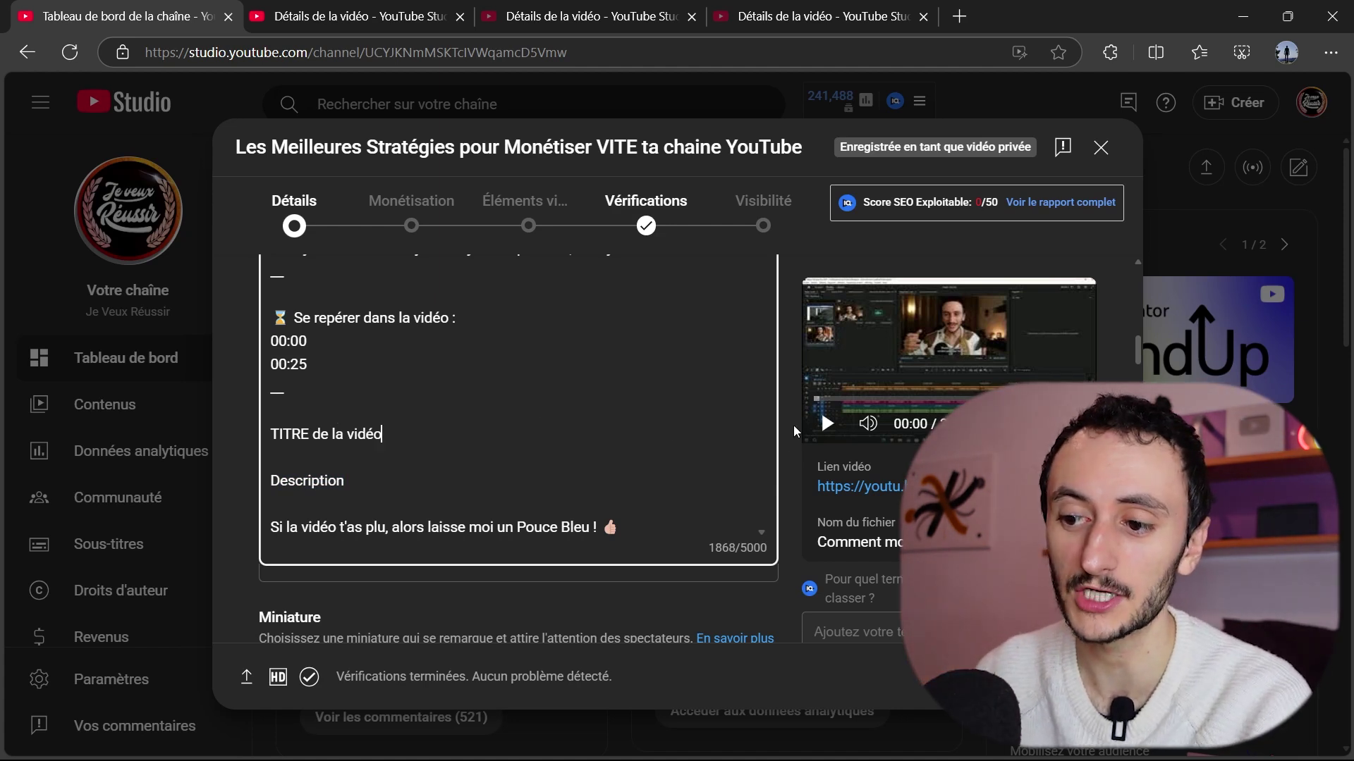
# Expand the title suggestions again and review them against the placeholders at the end of the description
pyautogui.scroll(10, 793, 426)
pyautogui.click(740, 399)
pyautogui.scroll(-3, 781, 428)
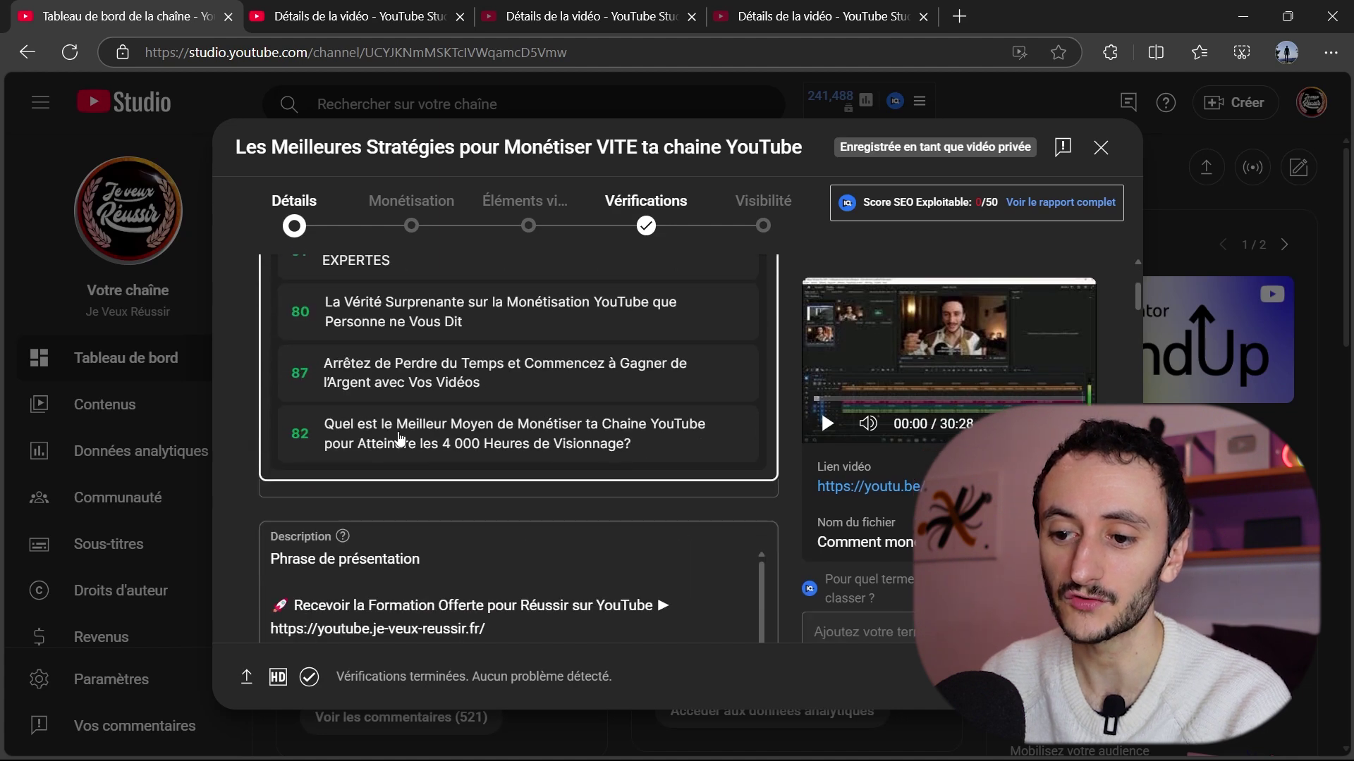
pyautogui.scroll(-10, 785, 492)
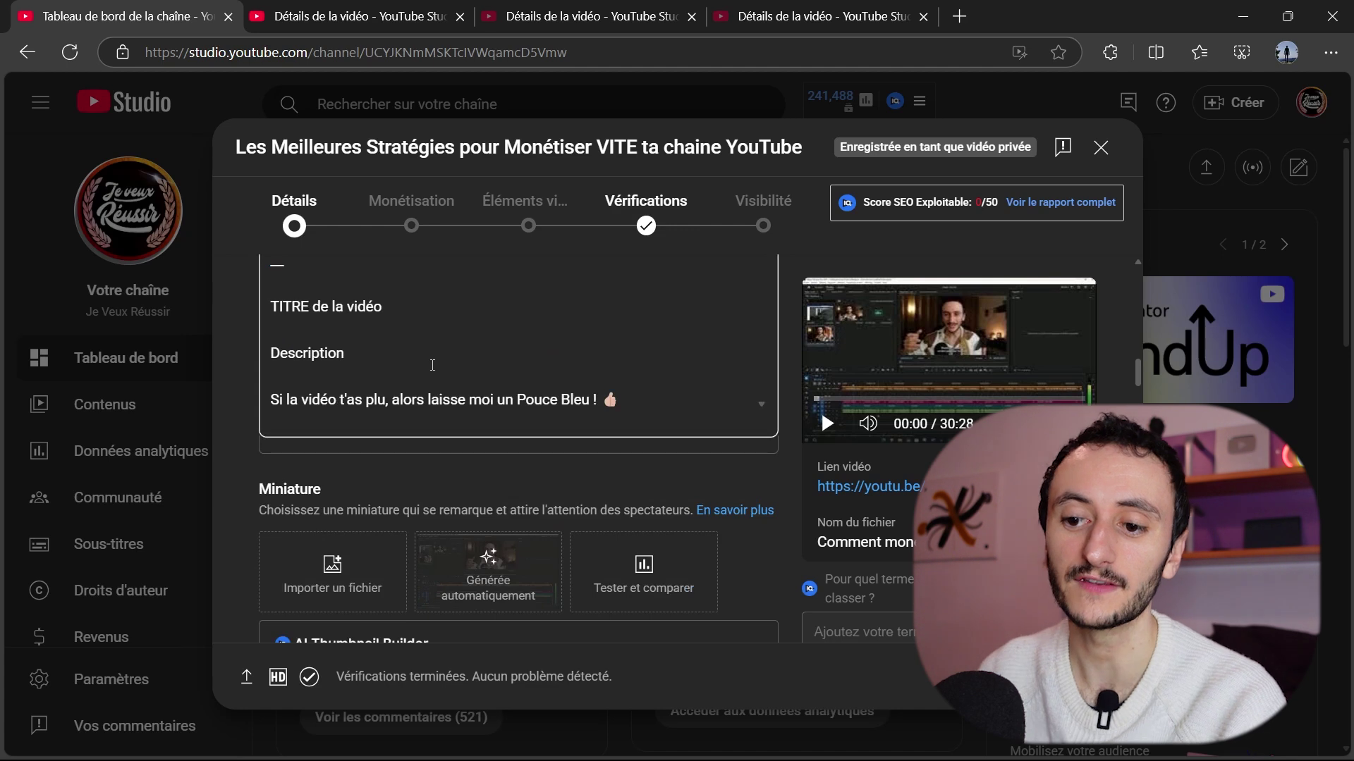
# Visit the video linked under "Comment Avoir Plus d'Abonnés sur YouTube ?" in the description and browse its playlist
pyautogui.scroll(1, 436, 366)
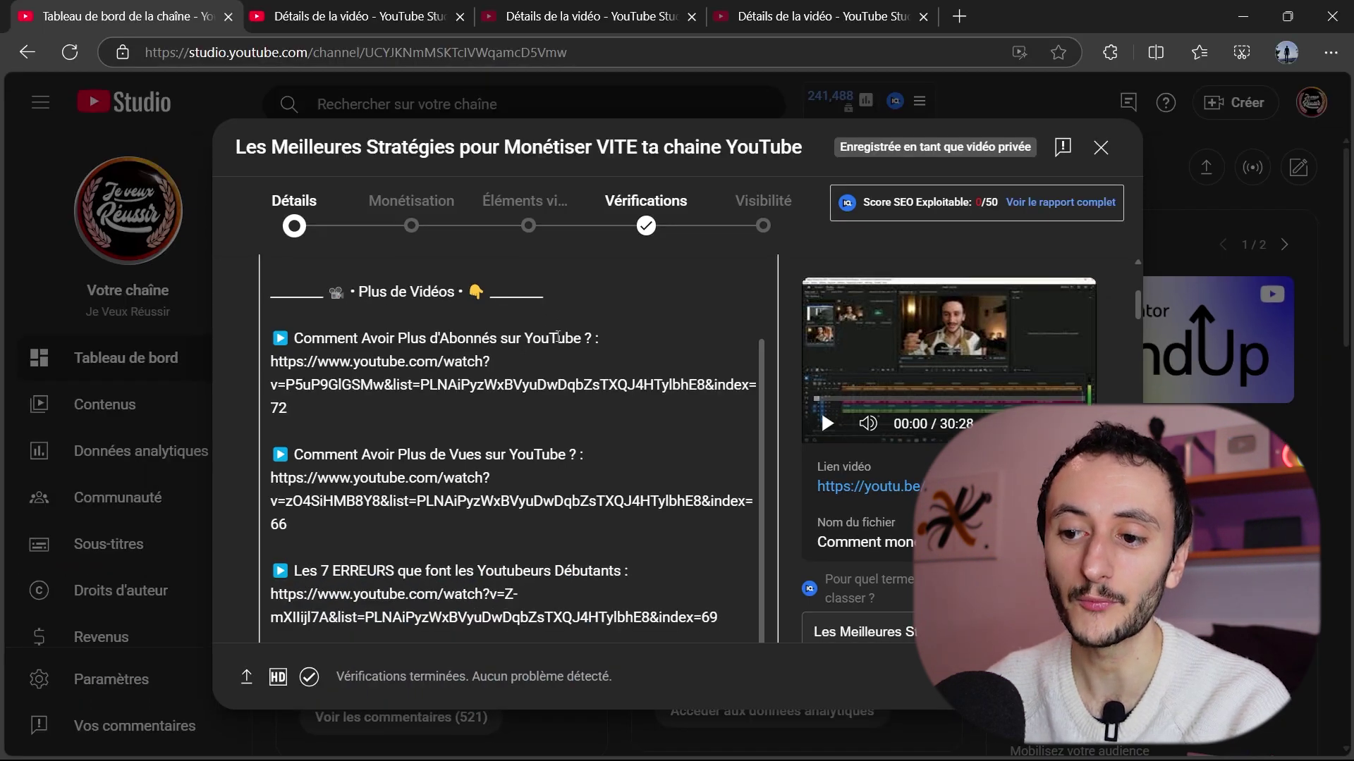
pyautogui.moveTo(272, 362); pyautogui.dragTo(349, 404)
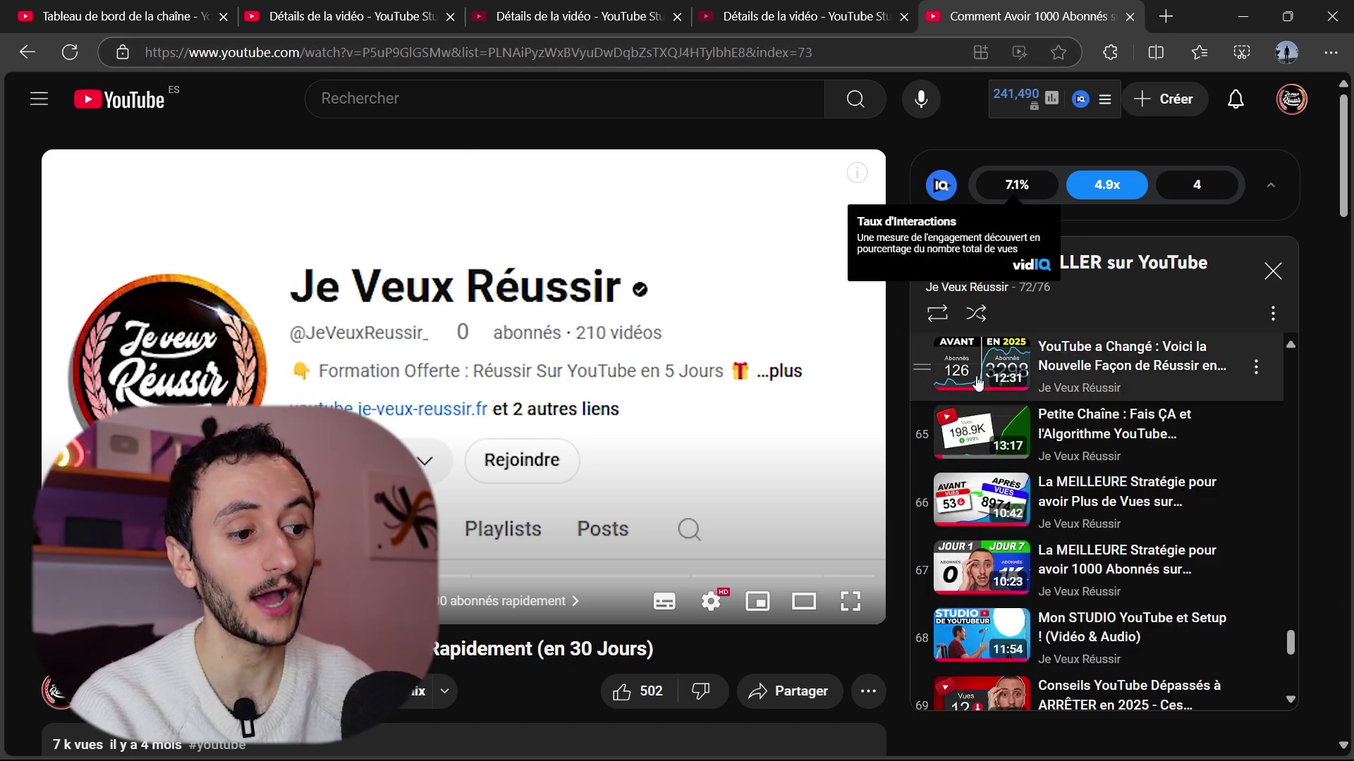
pyautogui.scroll(-3, 1152, 420)
pyautogui.scroll(-4, 1152, 421)
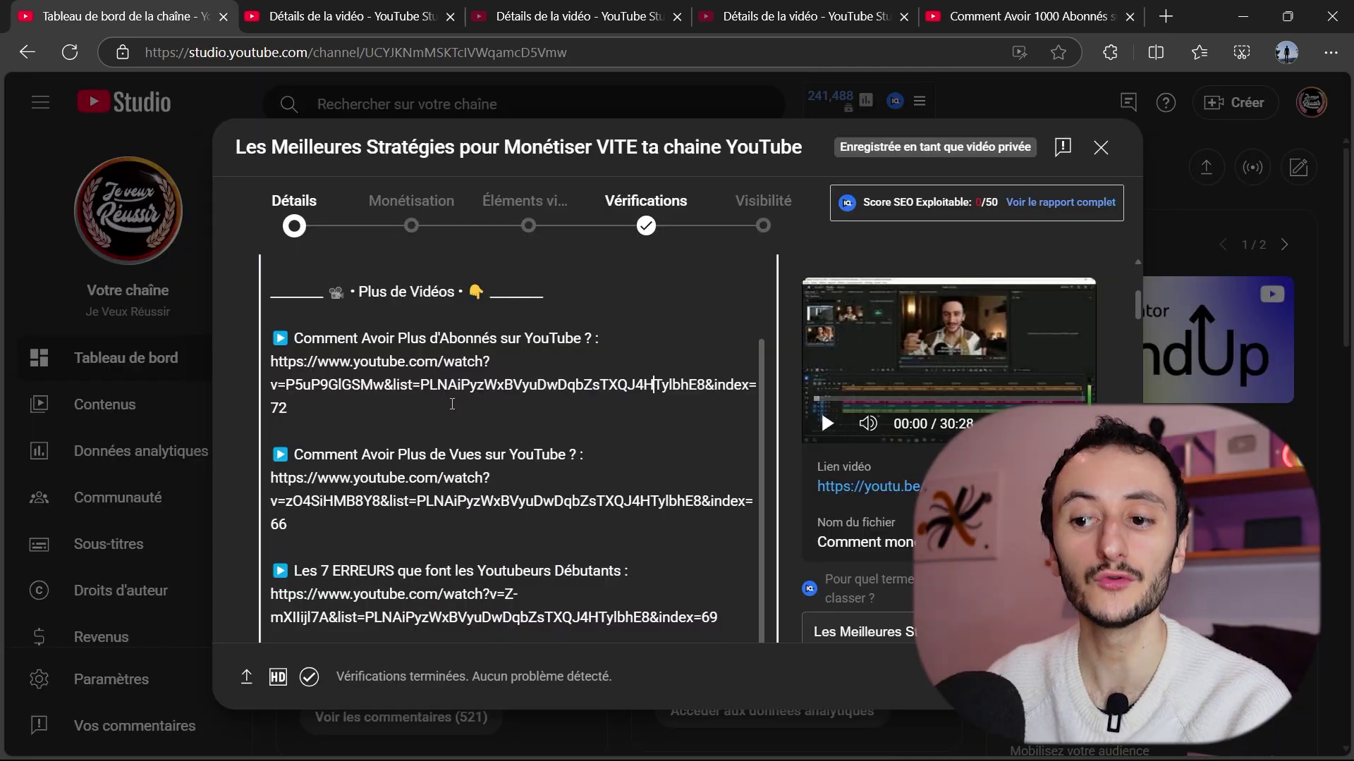
# Label the 00:00 chapter in the description's "Se repérer dans la vidéo" section as "introduction"
pyautogui.scroll(-4, 455, 409)
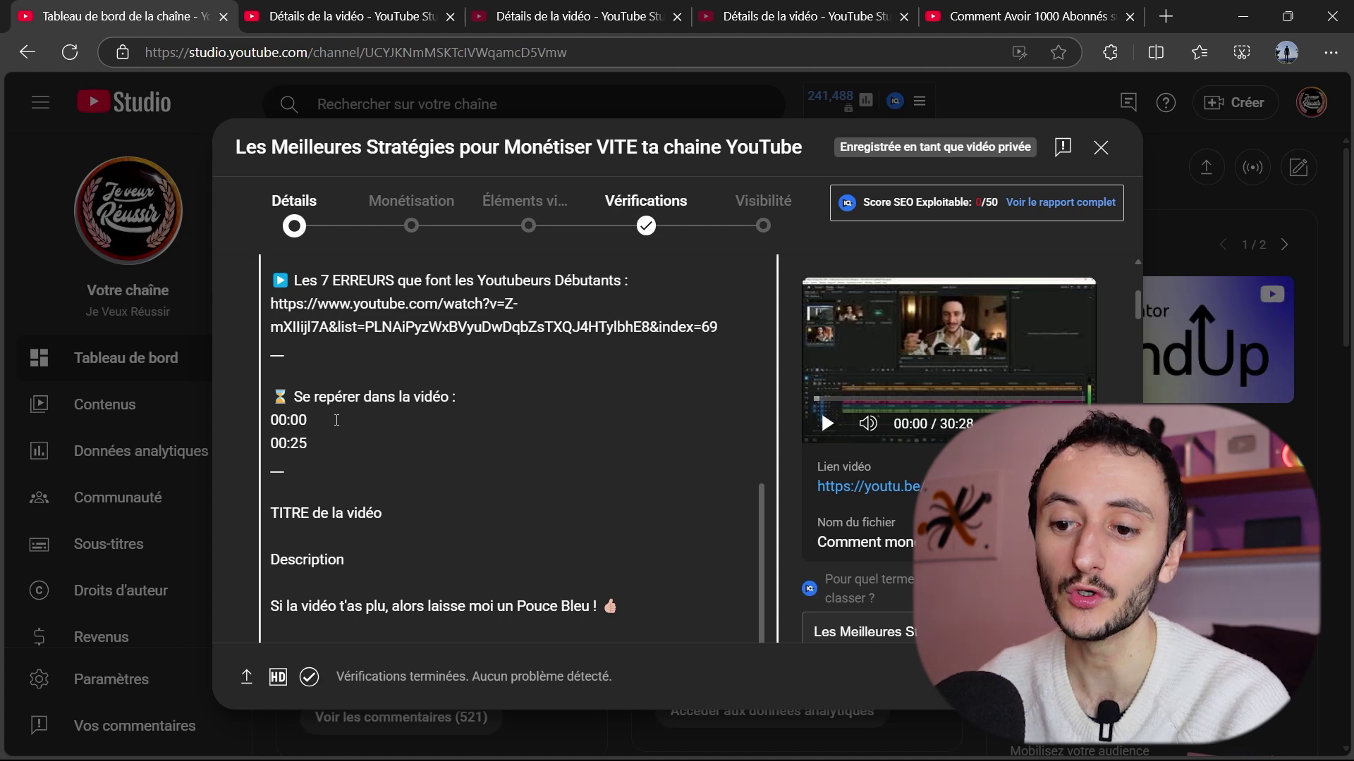
pyautogui.write('introduct')
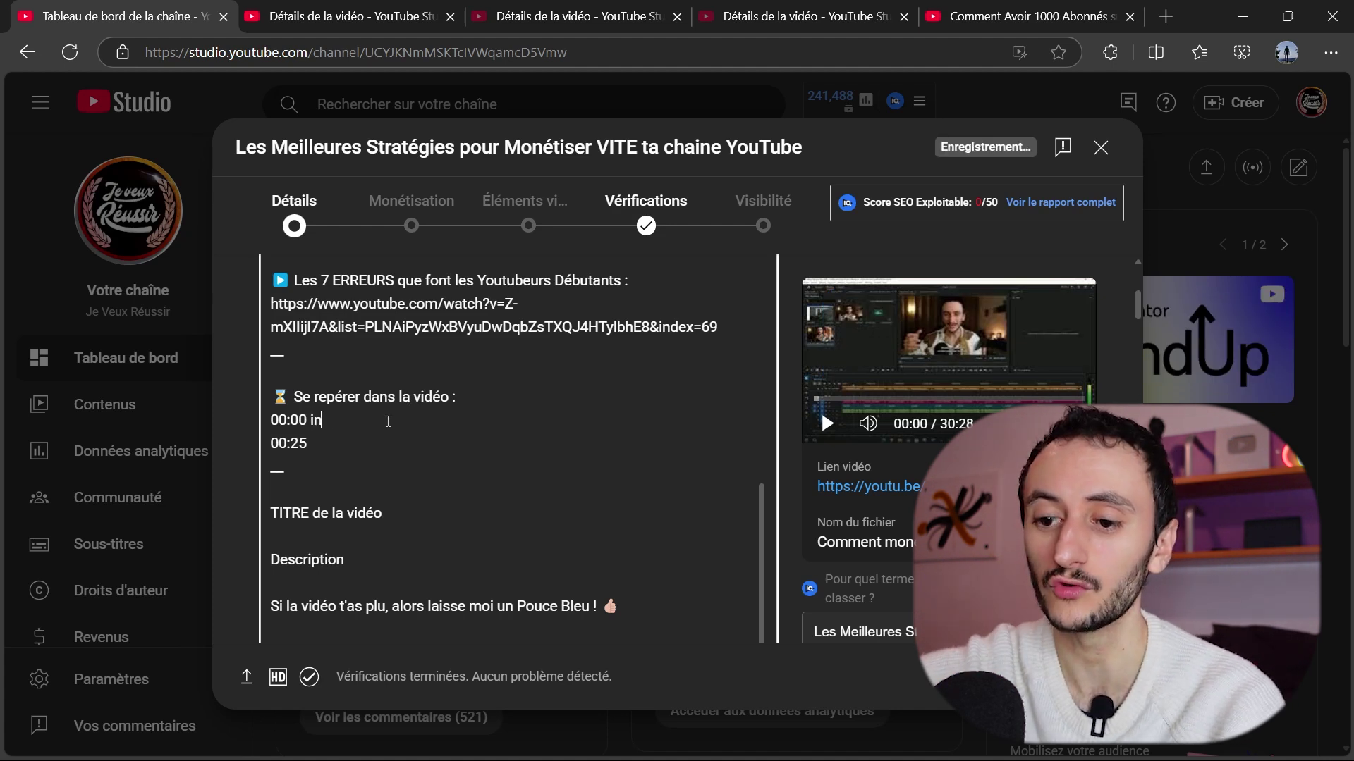
pyautogui.write('ion')
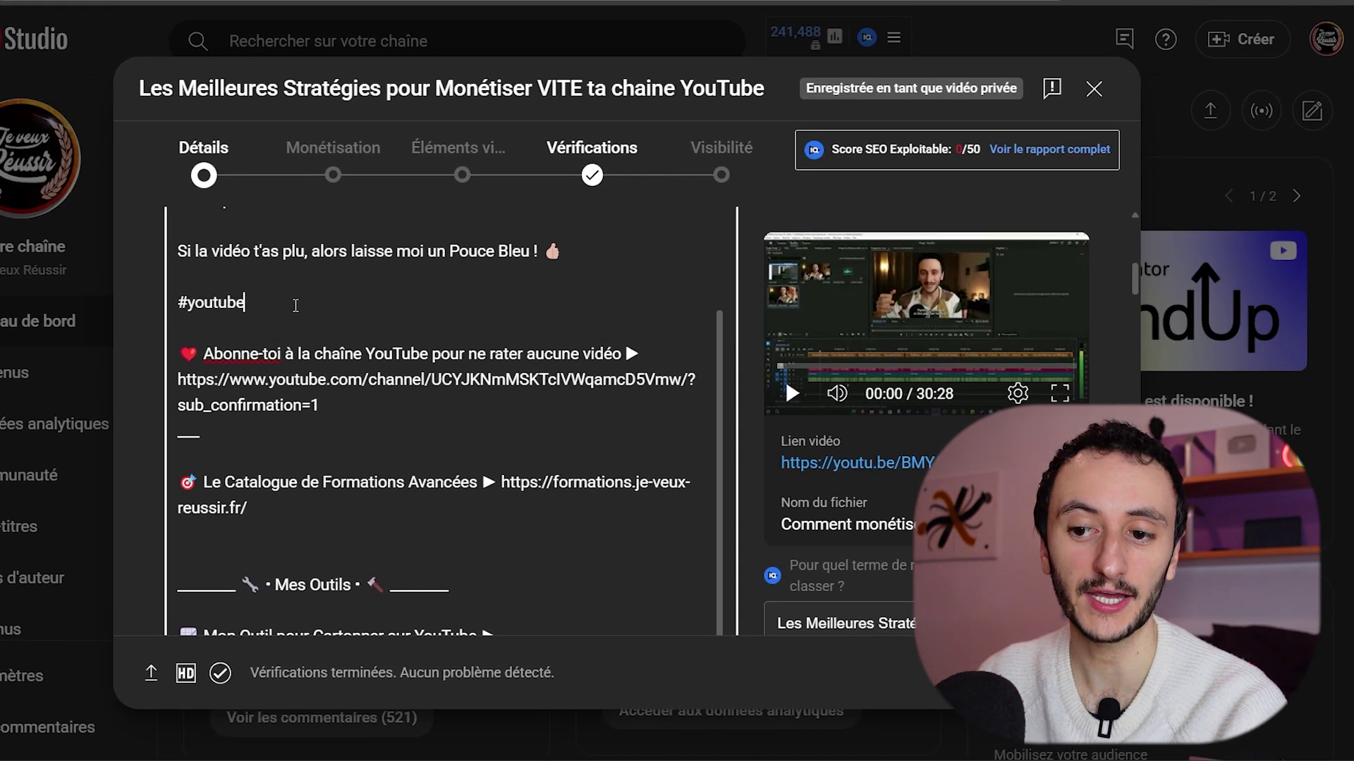
# Start a second hashtag after #youtube to view the hashtag suggestions, and remove it again
pyautogui.write('#')
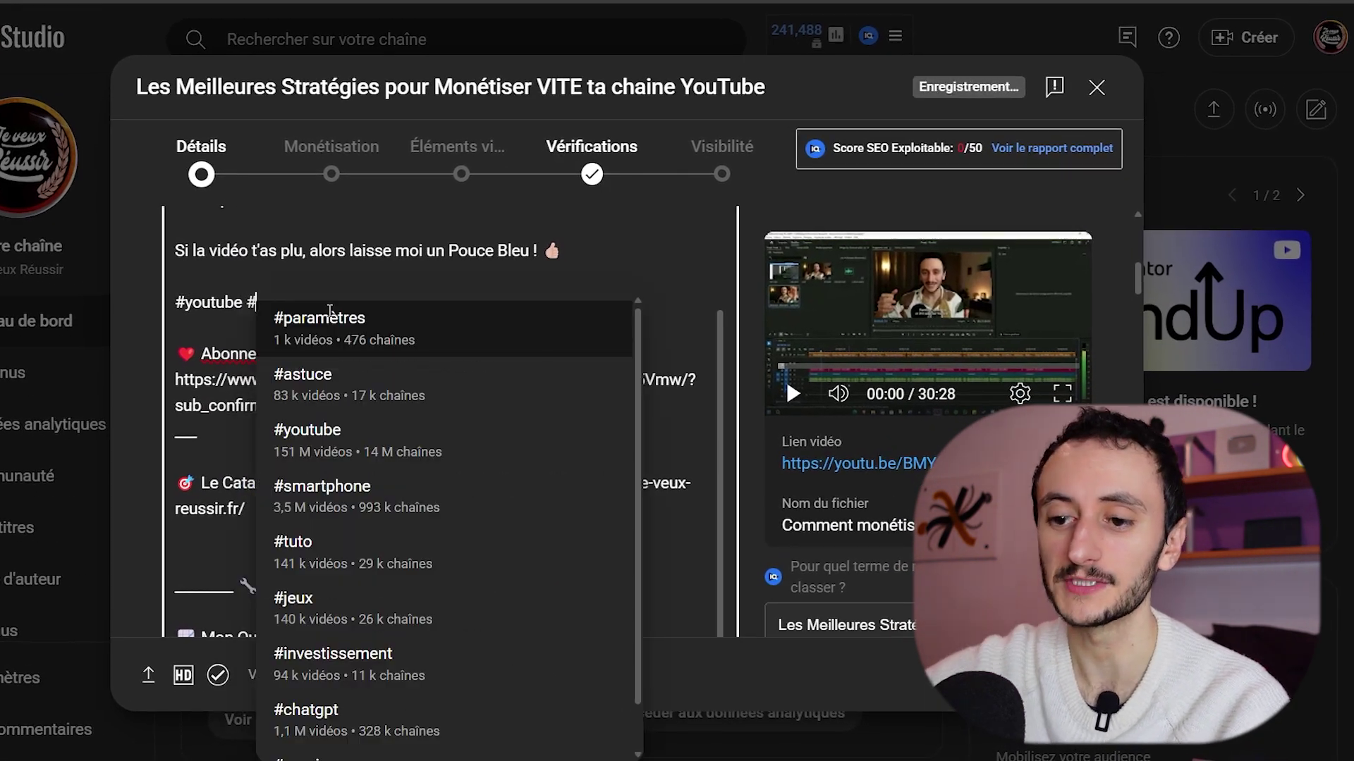
pyautogui.press('BackSpace')
pyautogui.press('BackSpace')
pyautogui.click(290, 272)
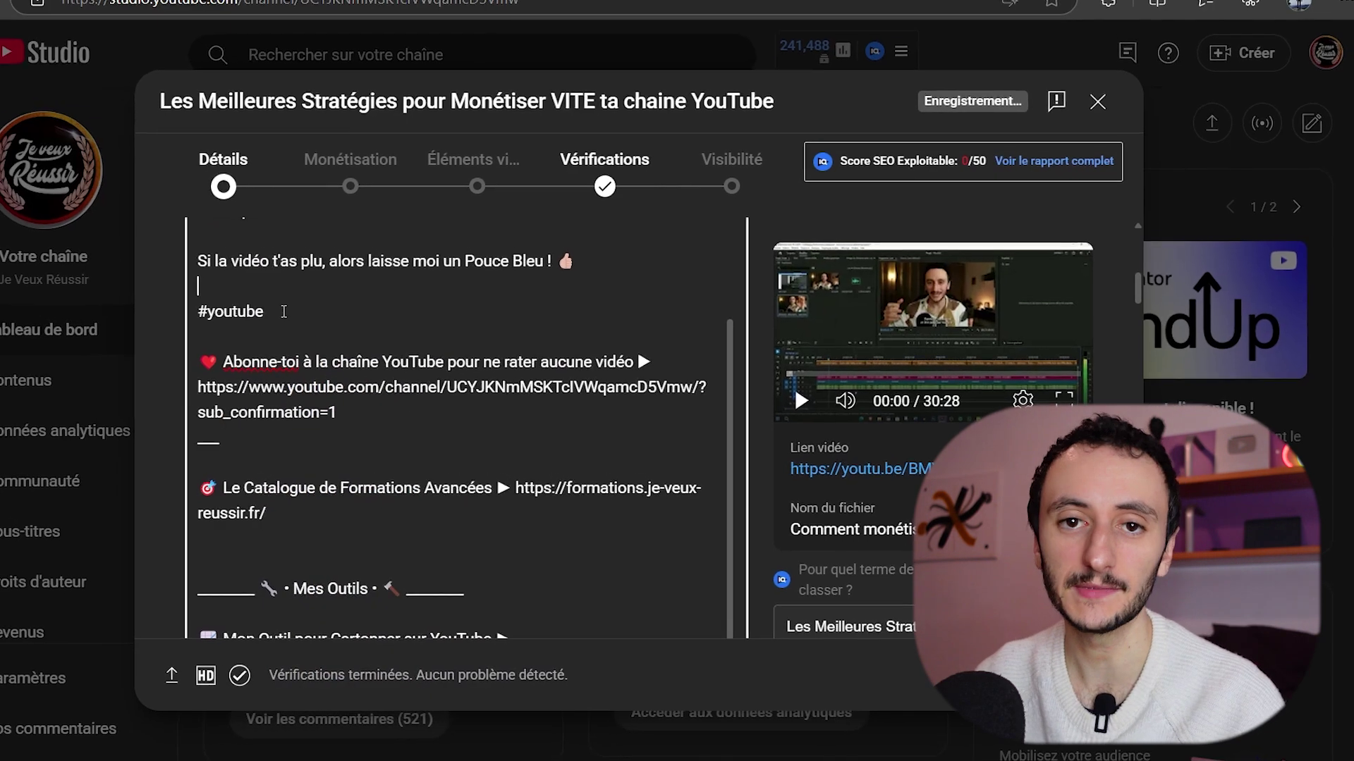
# Examine the "Abonne-toi à la chaîne YouTube" line and its channel link ending in sub_confirmation=1 in the description
pyautogui.moveTo(373, 427); pyautogui.dragTo(242, 372)
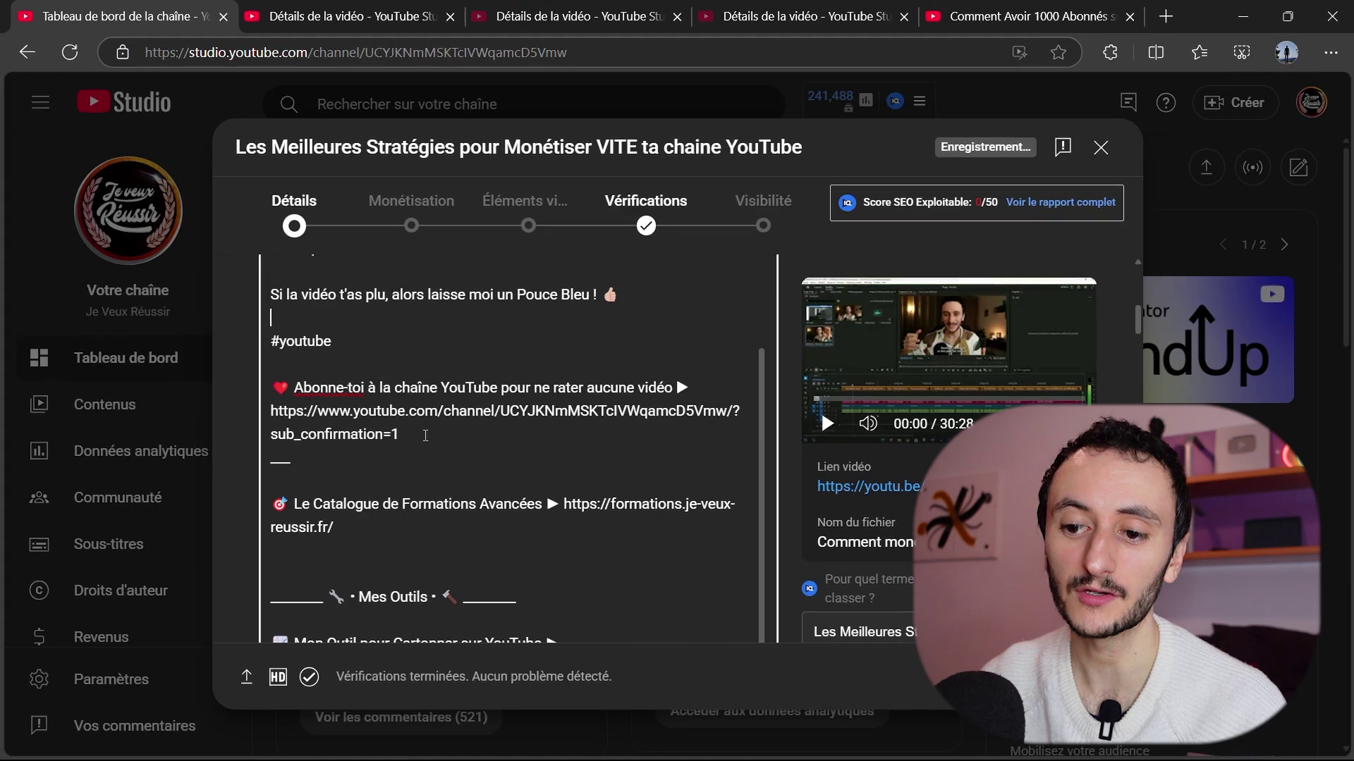
pyautogui.click(439, 444)
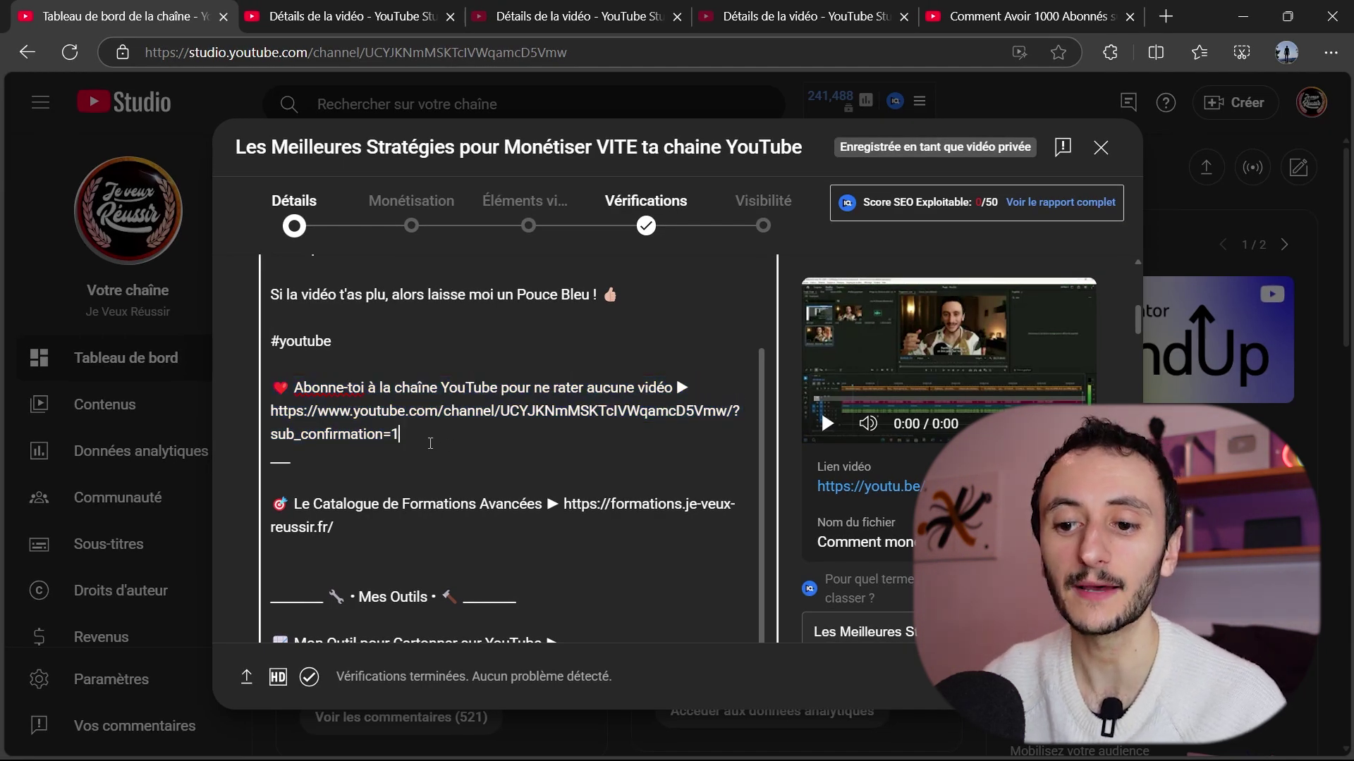
pyautogui.moveTo(465, 436); pyautogui.dragTo(737, 411)
pyautogui.click(452, 438)
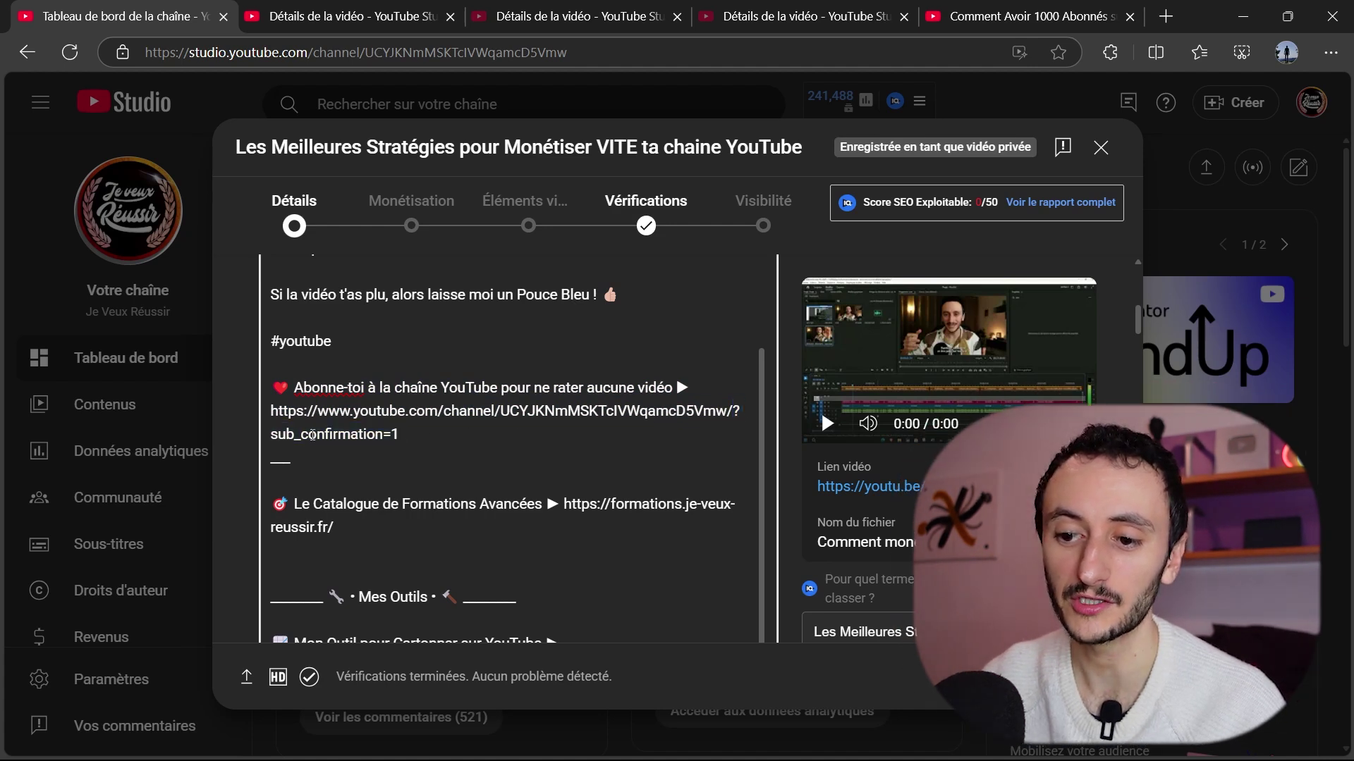
pyautogui.moveTo(421, 435); pyautogui.dragTo(274, 412)
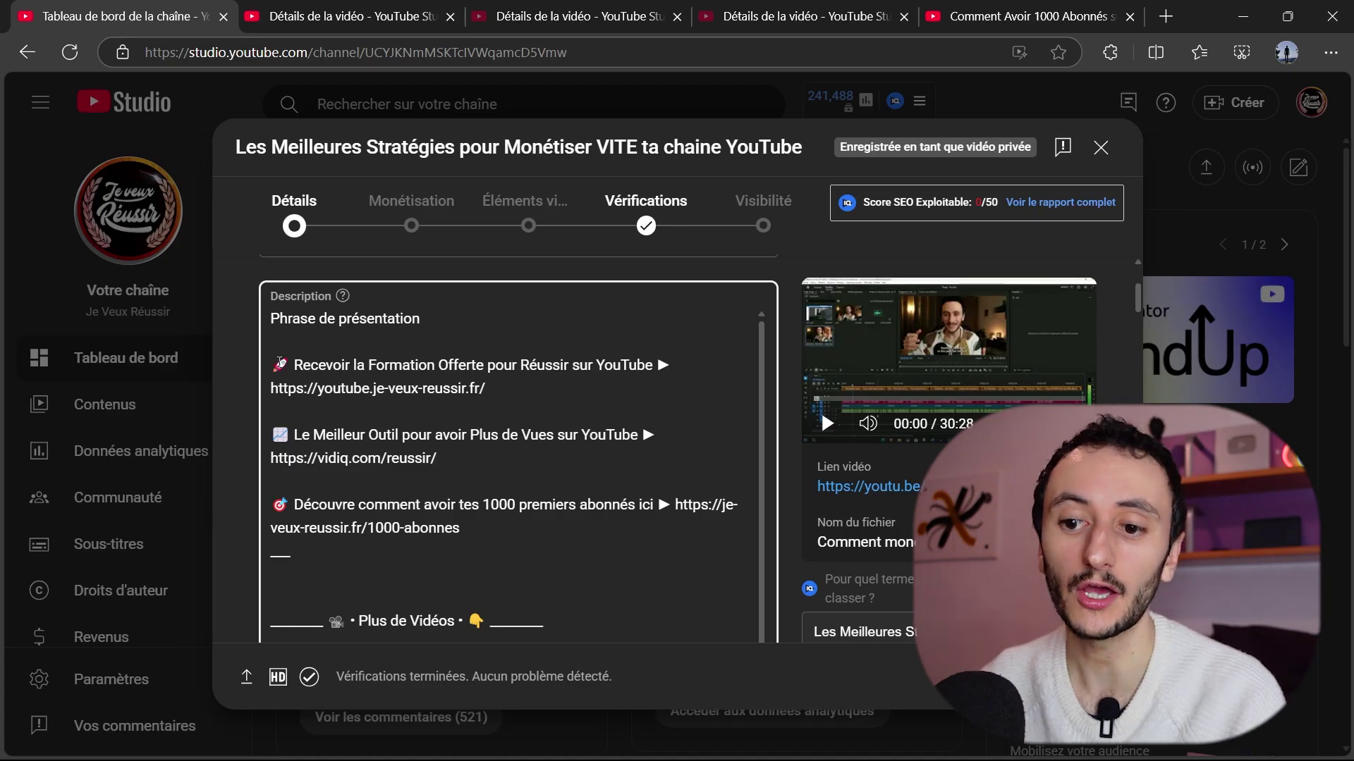
# Examine the three promotional links below the presentation sentence, from the free training to the 1000 subscribers page
pyautogui.moveTo(272, 364); pyautogui.dragTo(575, 525)
pyautogui.click(585, 530)
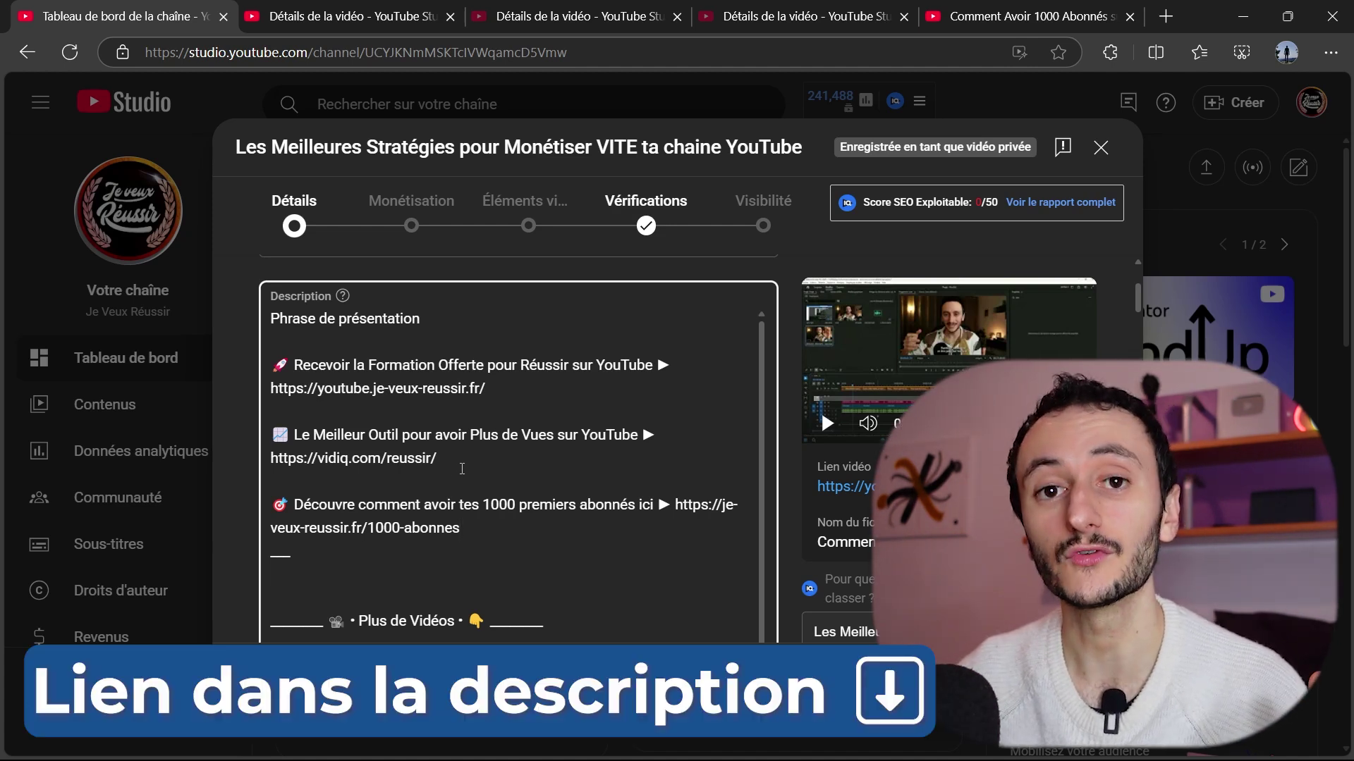
pyautogui.click(781, 361)
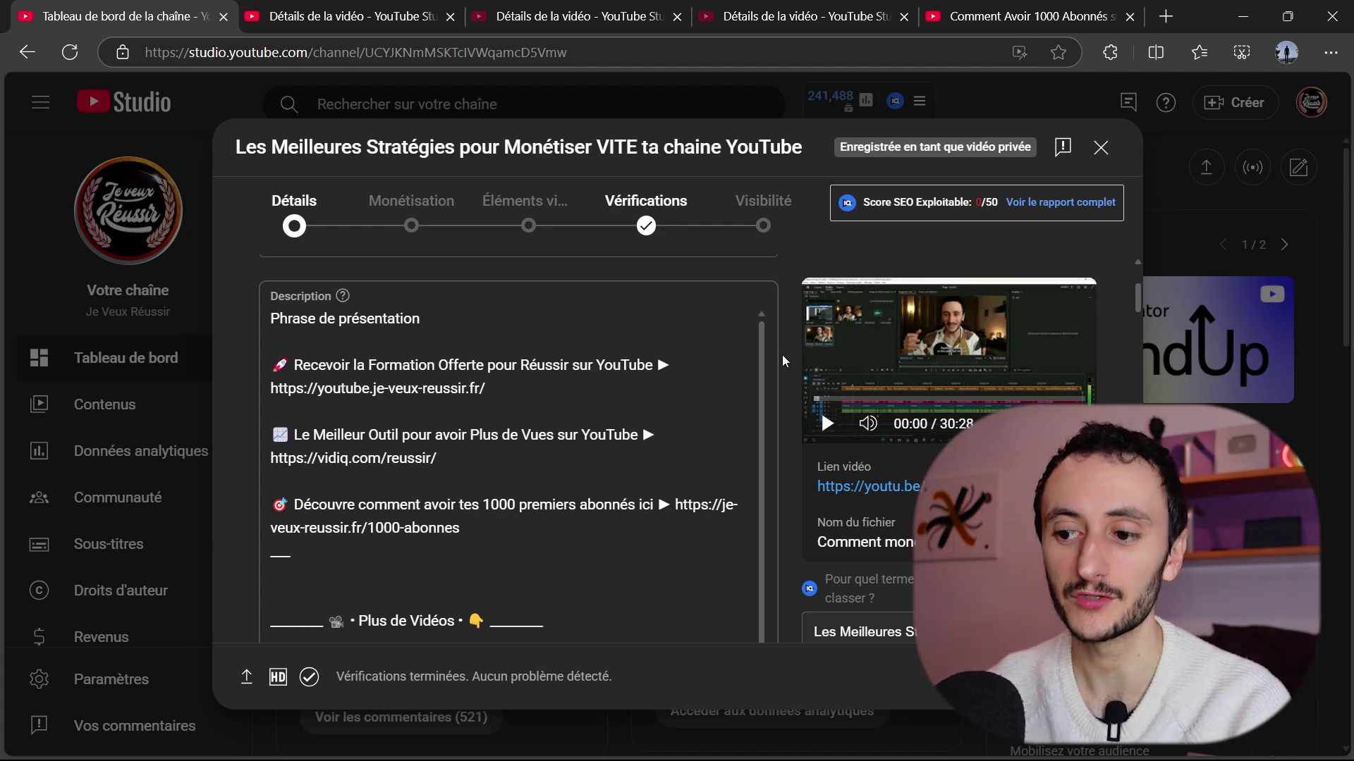
# Set up a thumbnail test-and-compare for the video with minia1.png, minia2.png and minia3.png
pyautogui.scroll(-10, 764, 354)
pyautogui.scroll(-2, 781, 374)
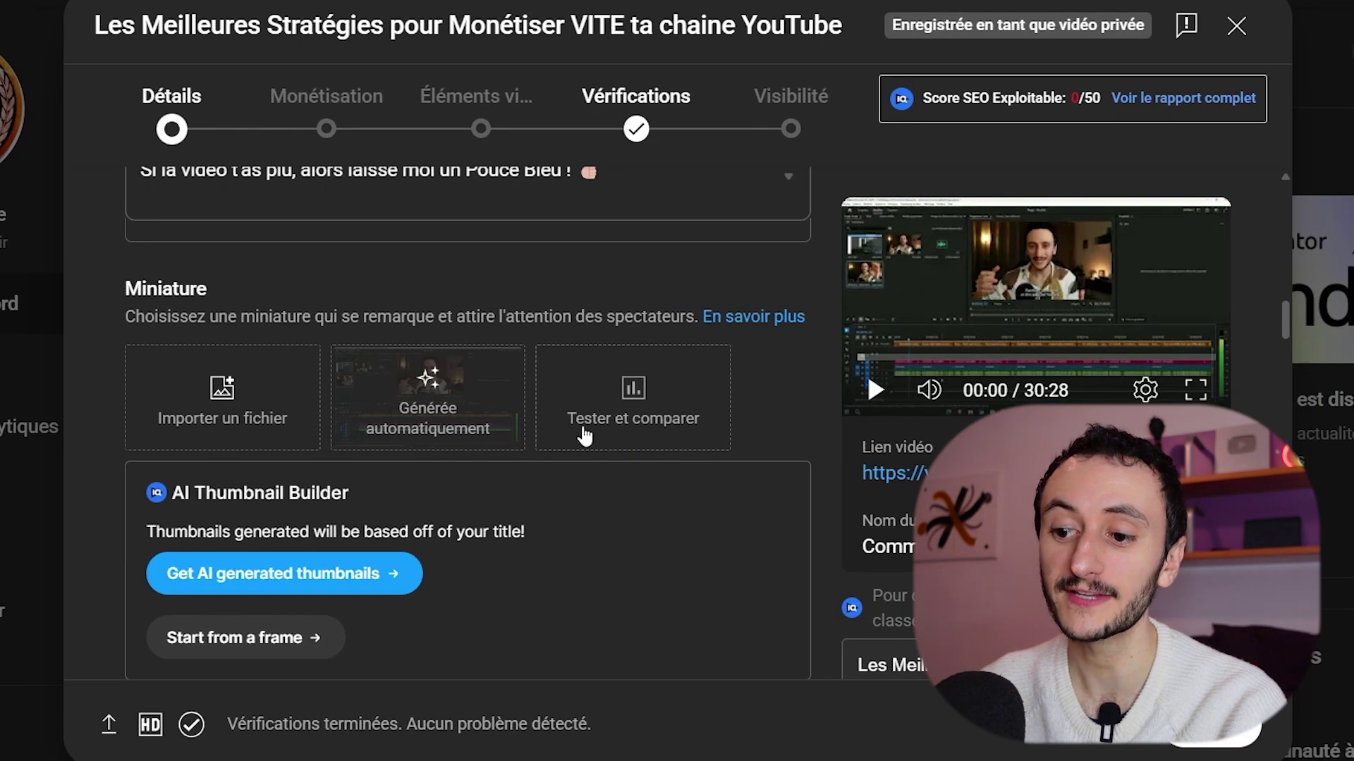
pyautogui.click(629, 421)
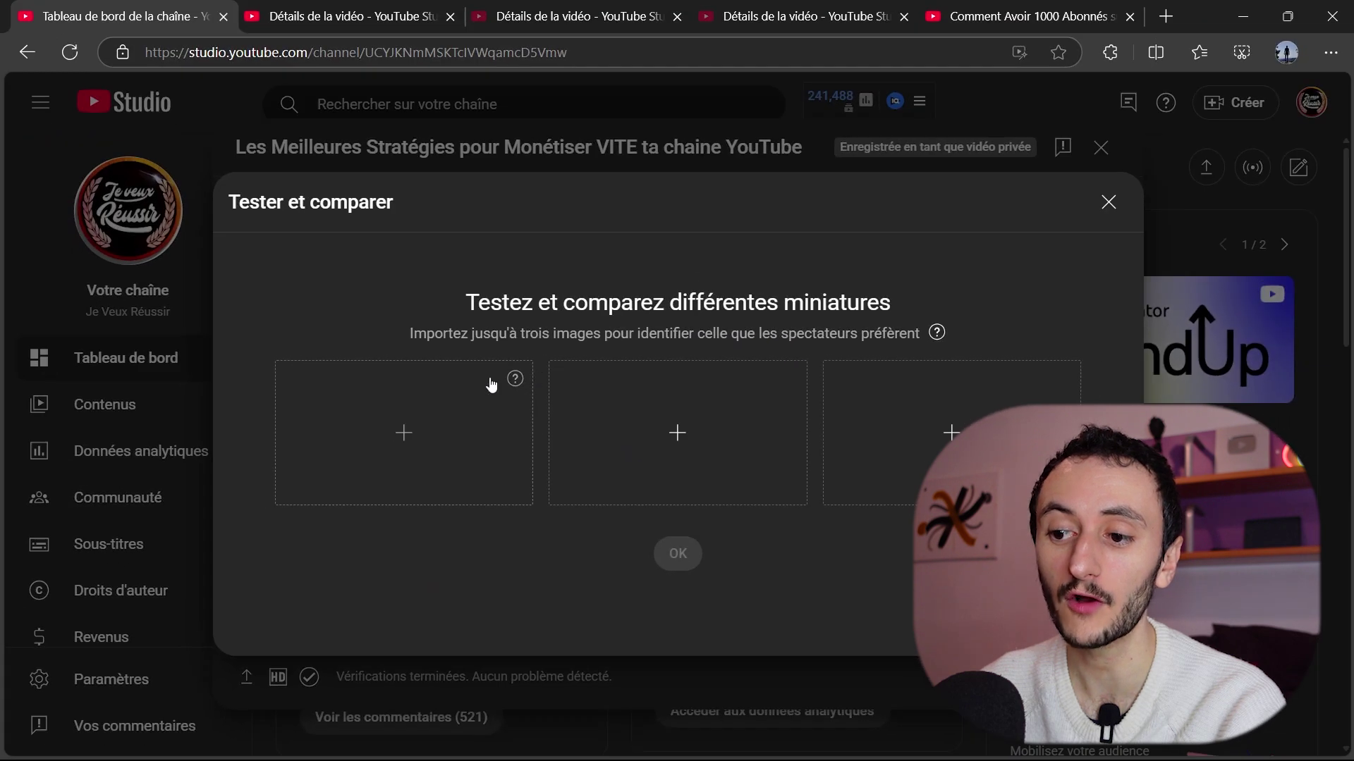
pyautogui.click(429, 416)
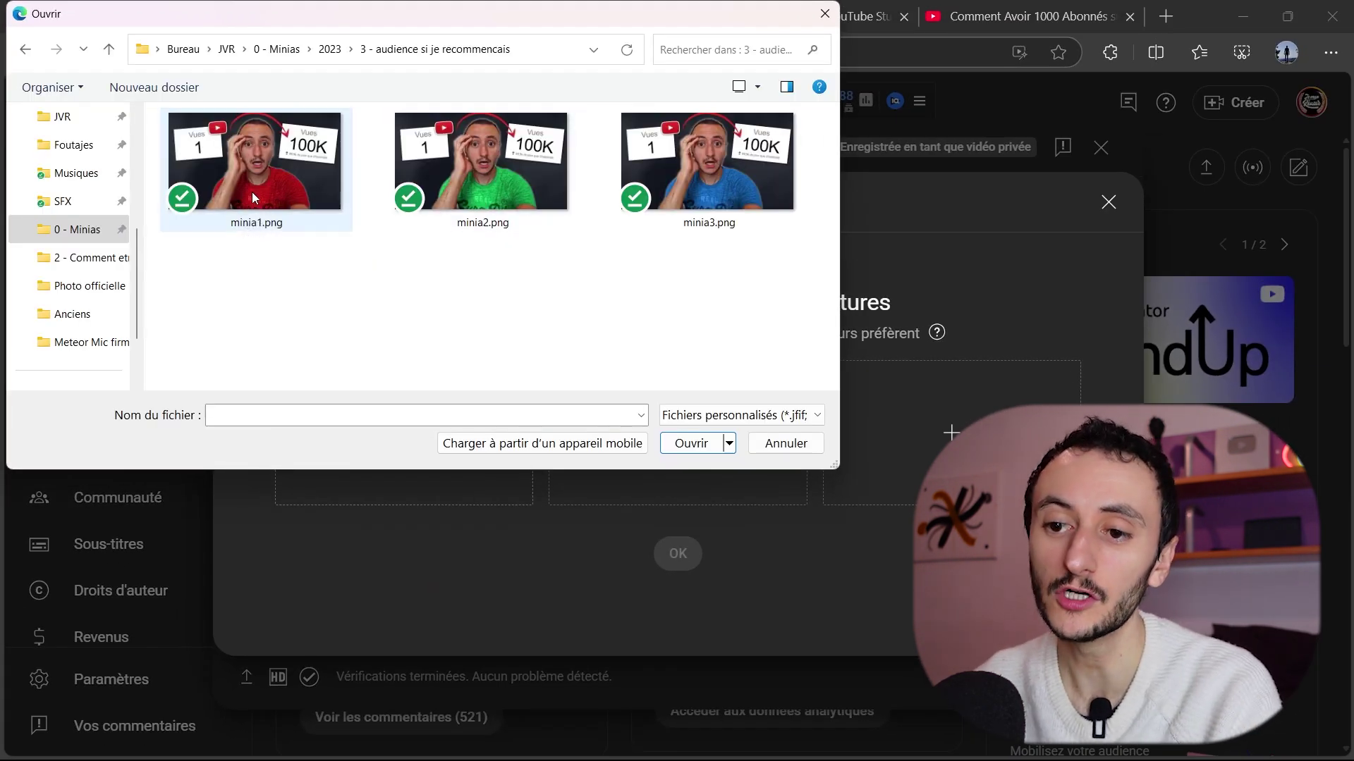
pyautogui.click(252, 192)
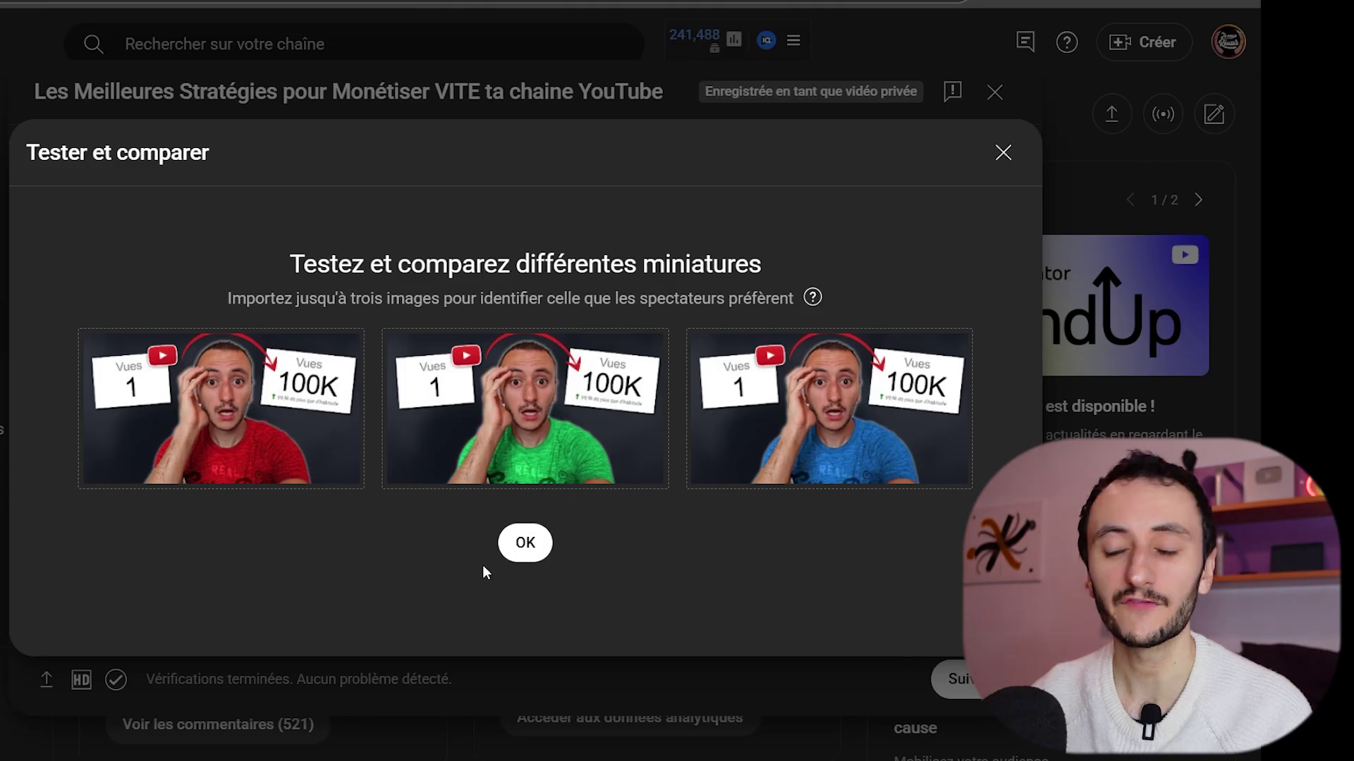
pyautogui.click(525, 543)
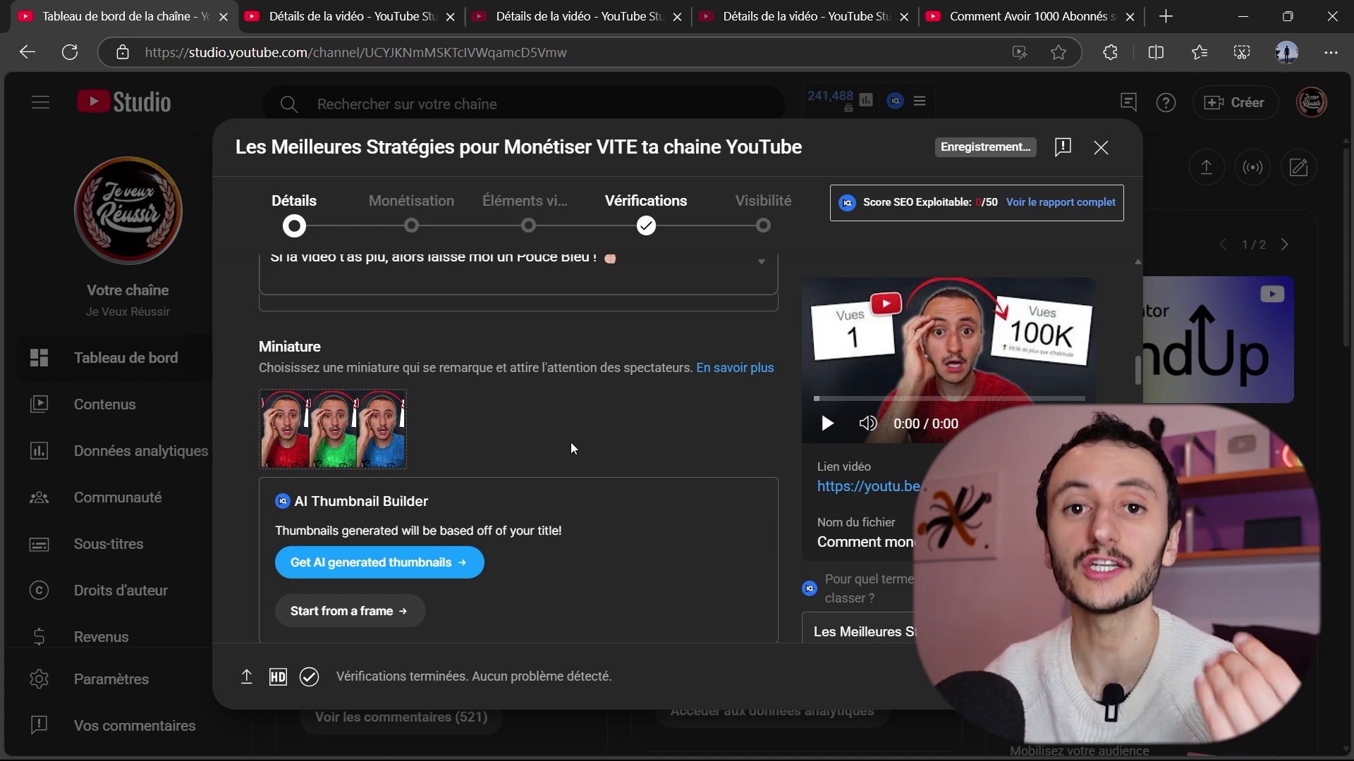
pyautogui.moveTo(365, 485)
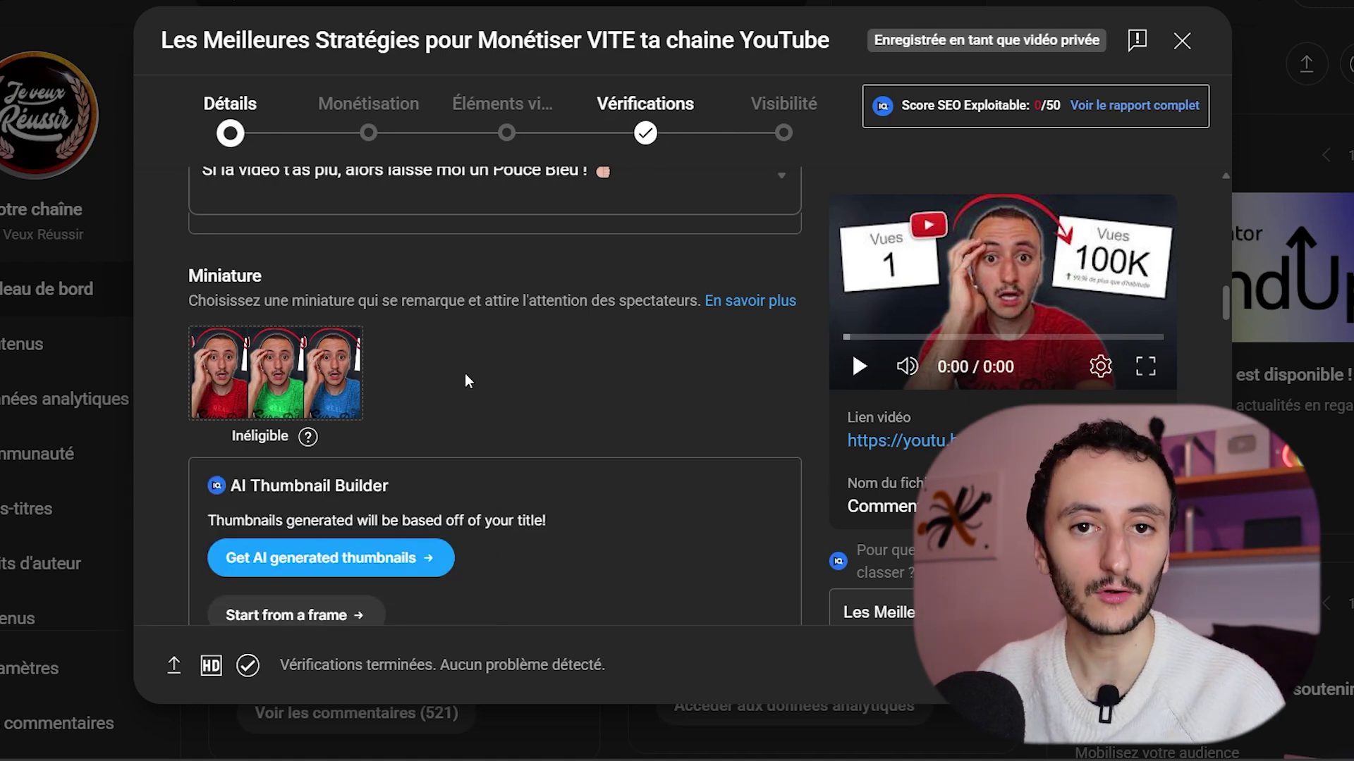
pyautogui.moveTo(344, 353)
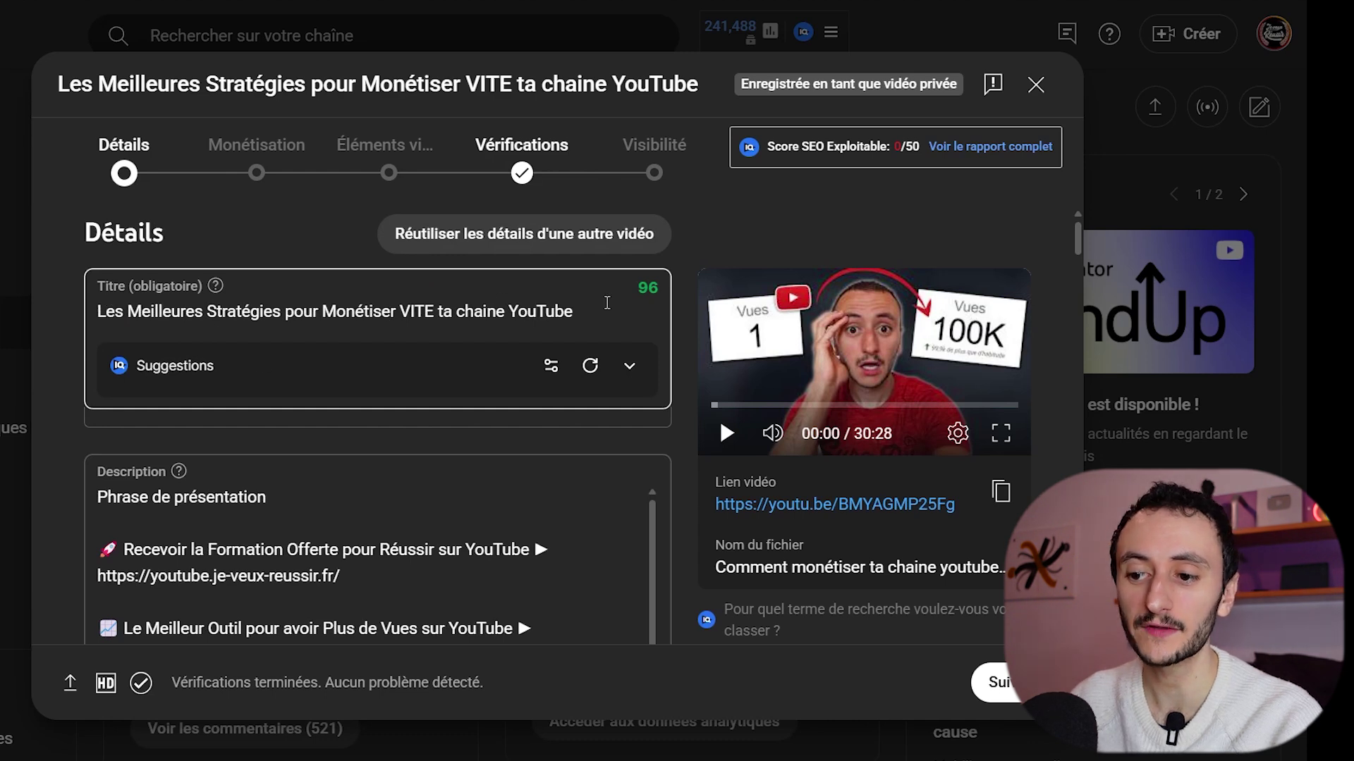
# Open the vidIQ search results preview for the term "Les Meilleures Stratégies pour Monétiser VITE ta chaine YouTube"
pyautogui.moveTo(1067, 241); pyautogui.dragTo(1074, 494)
pyautogui.click(829, 521)
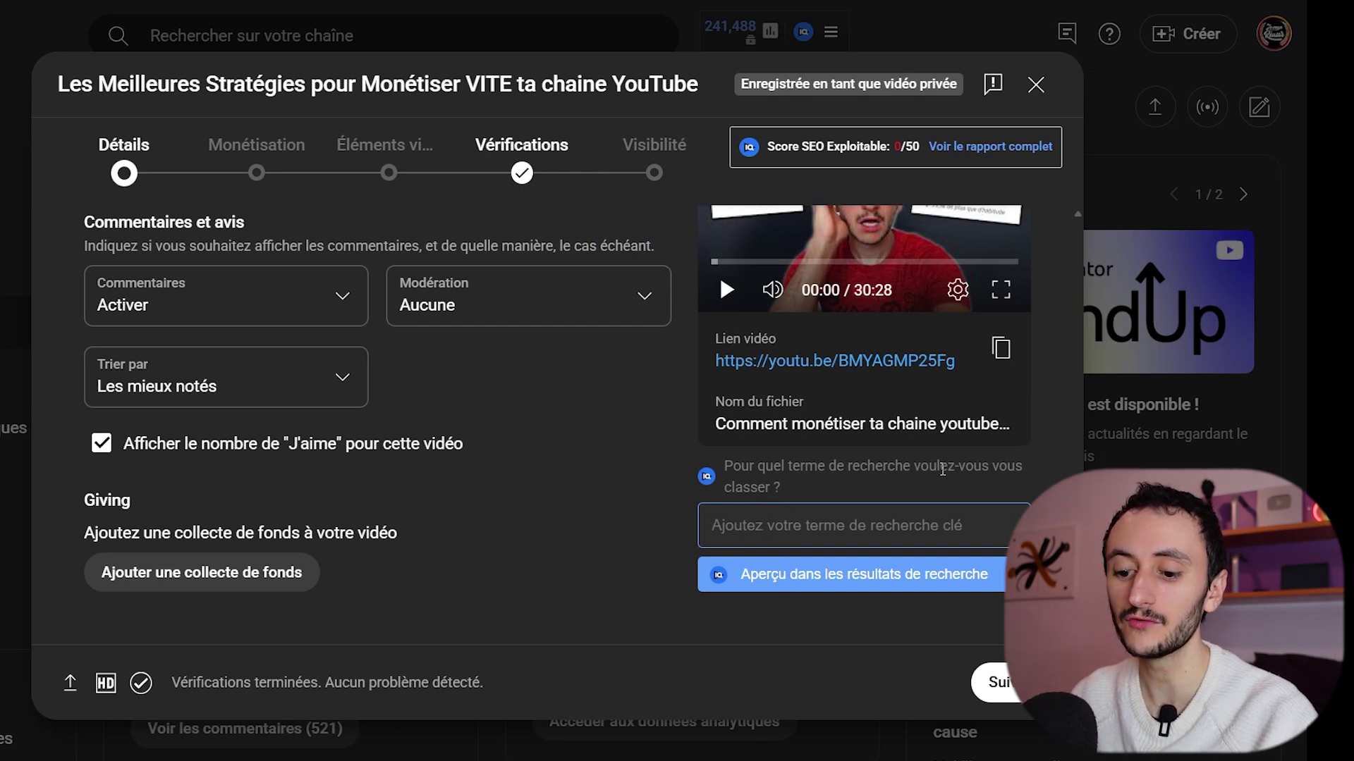
pyautogui.write('Les Meilleures Stratégies pour Monétiser VITE ta chaine YouTube')
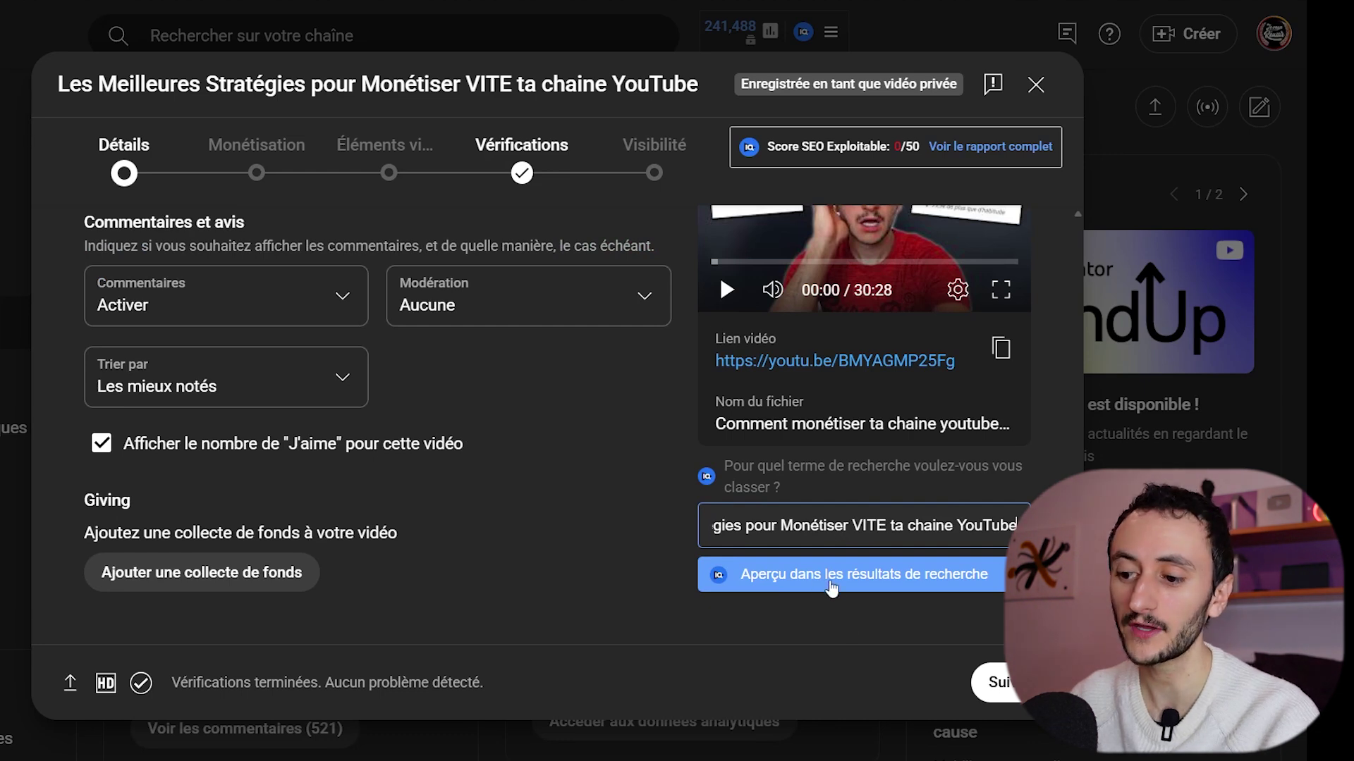
pyautogui.click(968, 589)
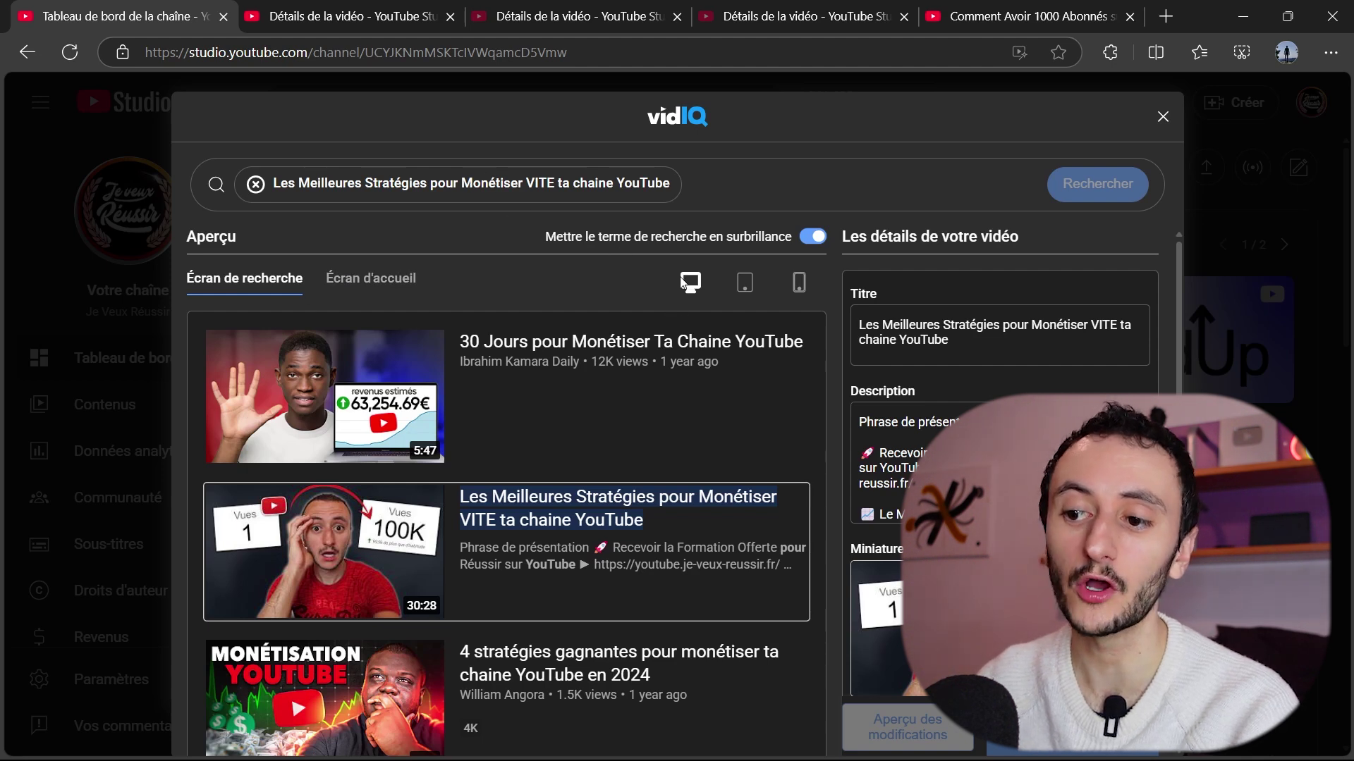
# View the search screen preview in the tablet and phone layouts, and return to the desktop layout
pyautogui.click(746, 285)
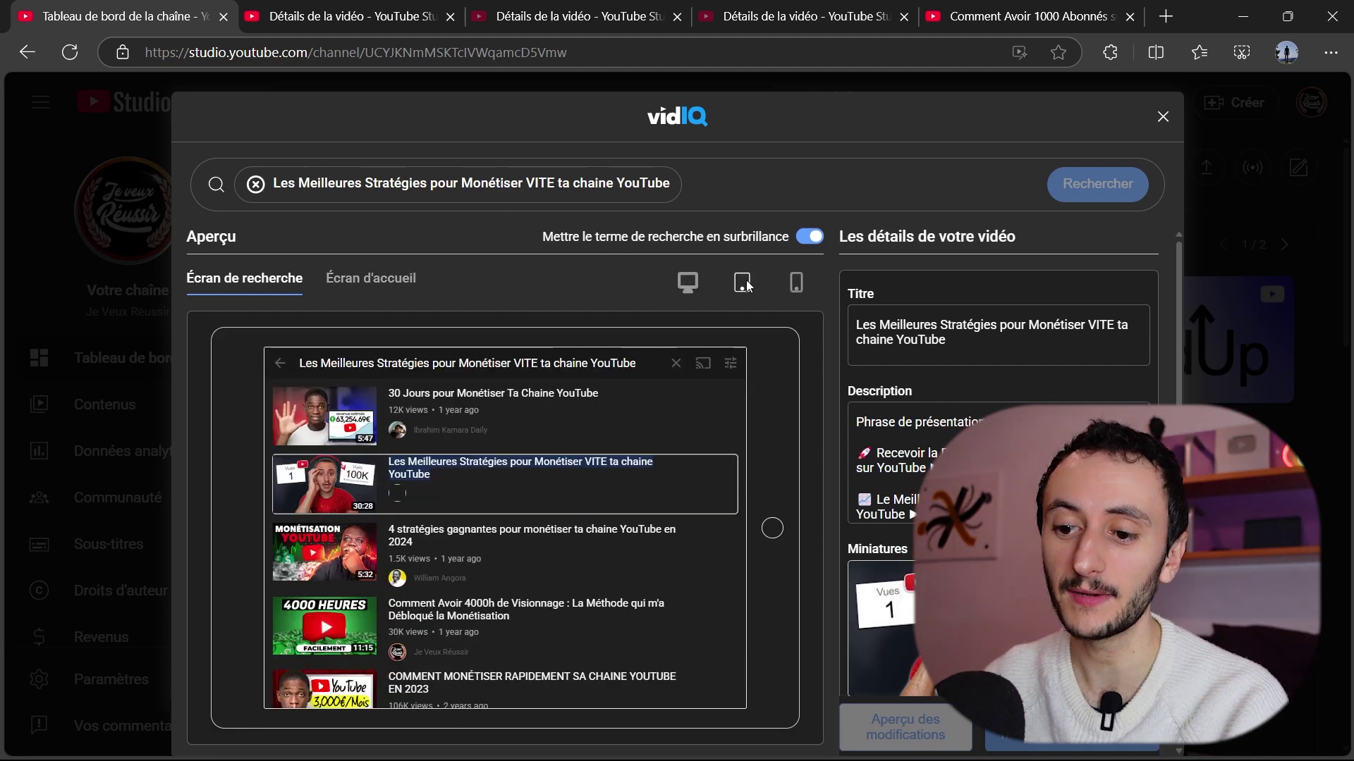
pyautogui.click(798, 289)
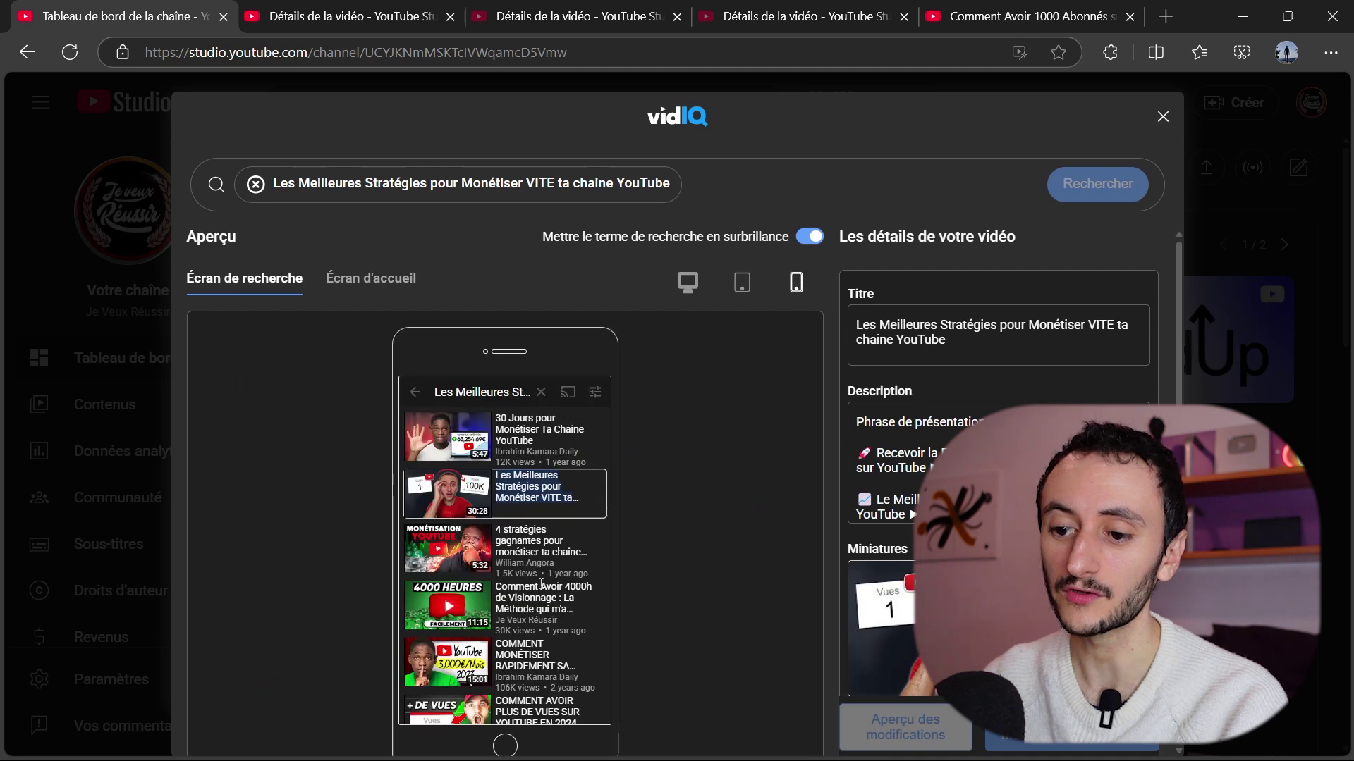
pyautogui.click(697, 284)
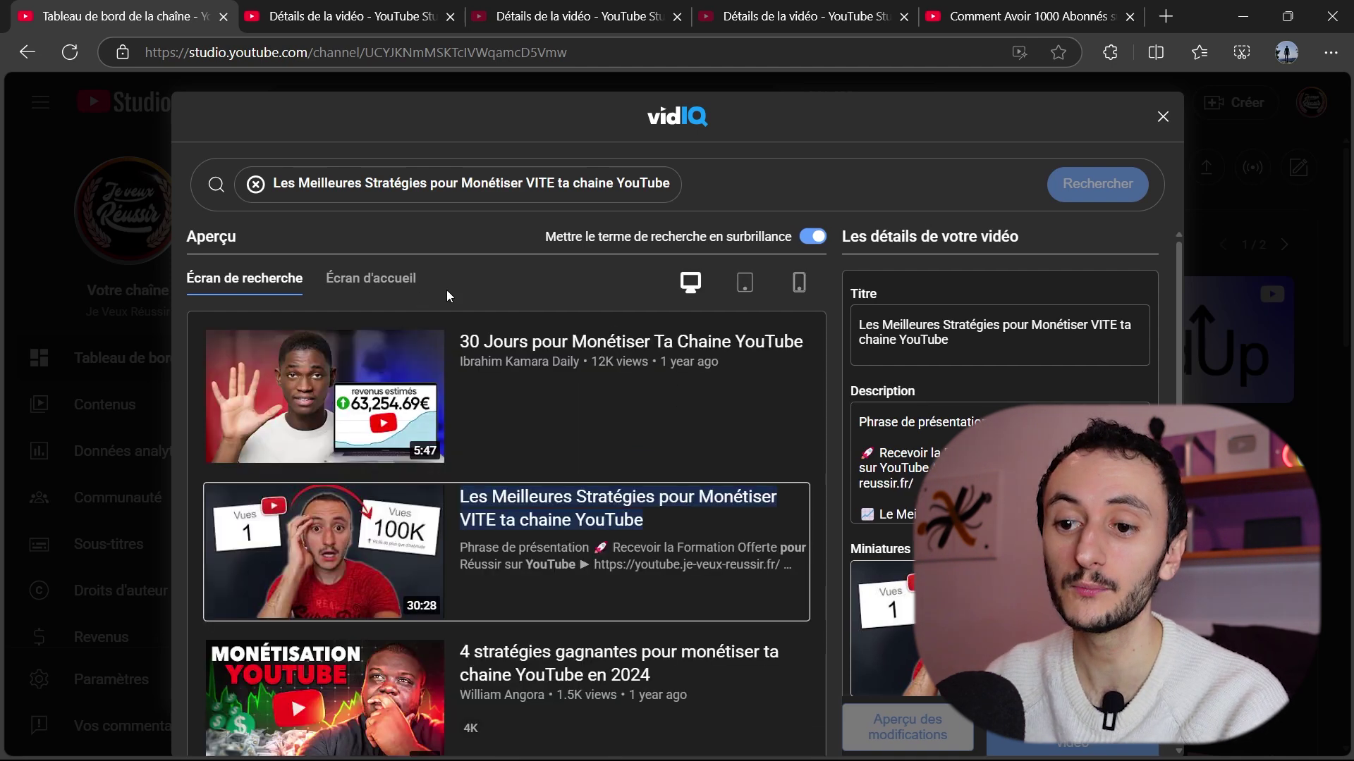
# View the home screen preview in the tablet, phone and desktop layouts, and toggle the comparison with competitors
pyautogui.click(357, 286)
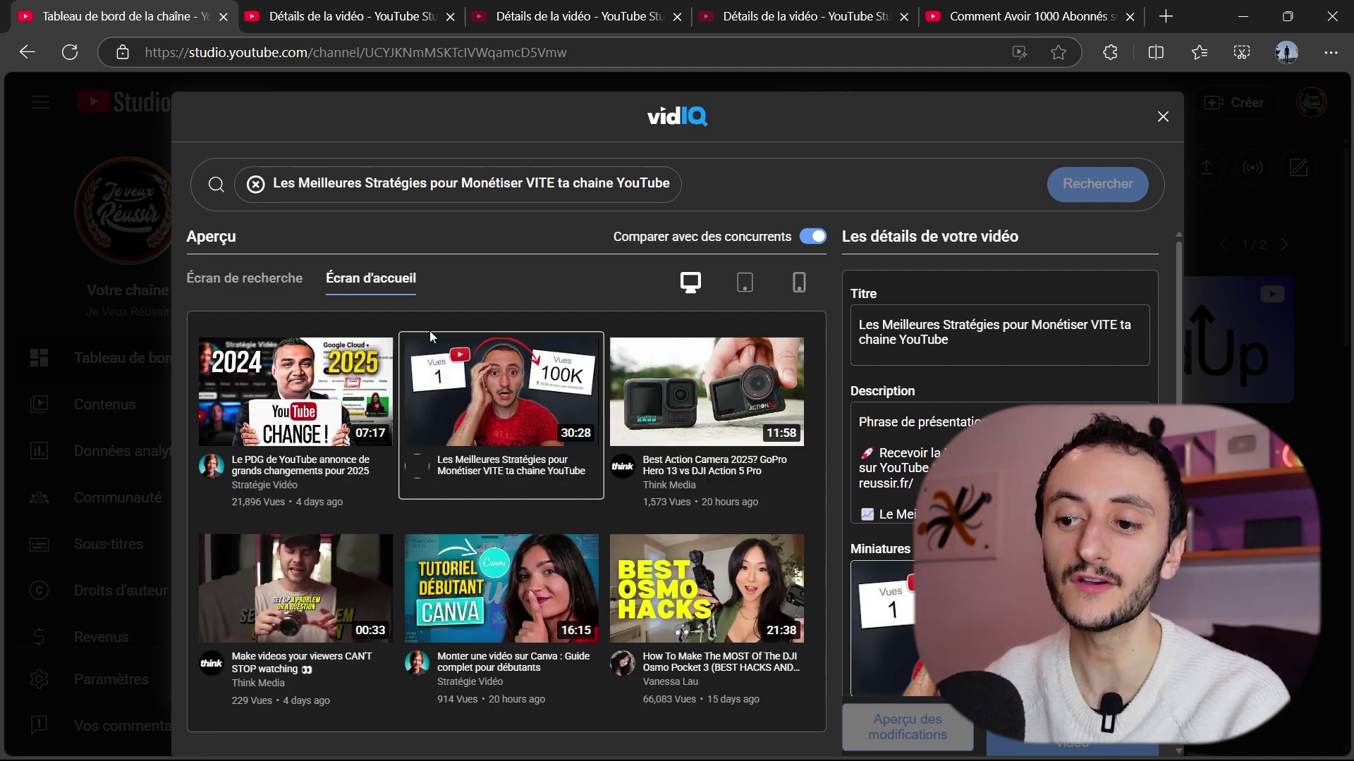
pyautogui.click(745, 284)
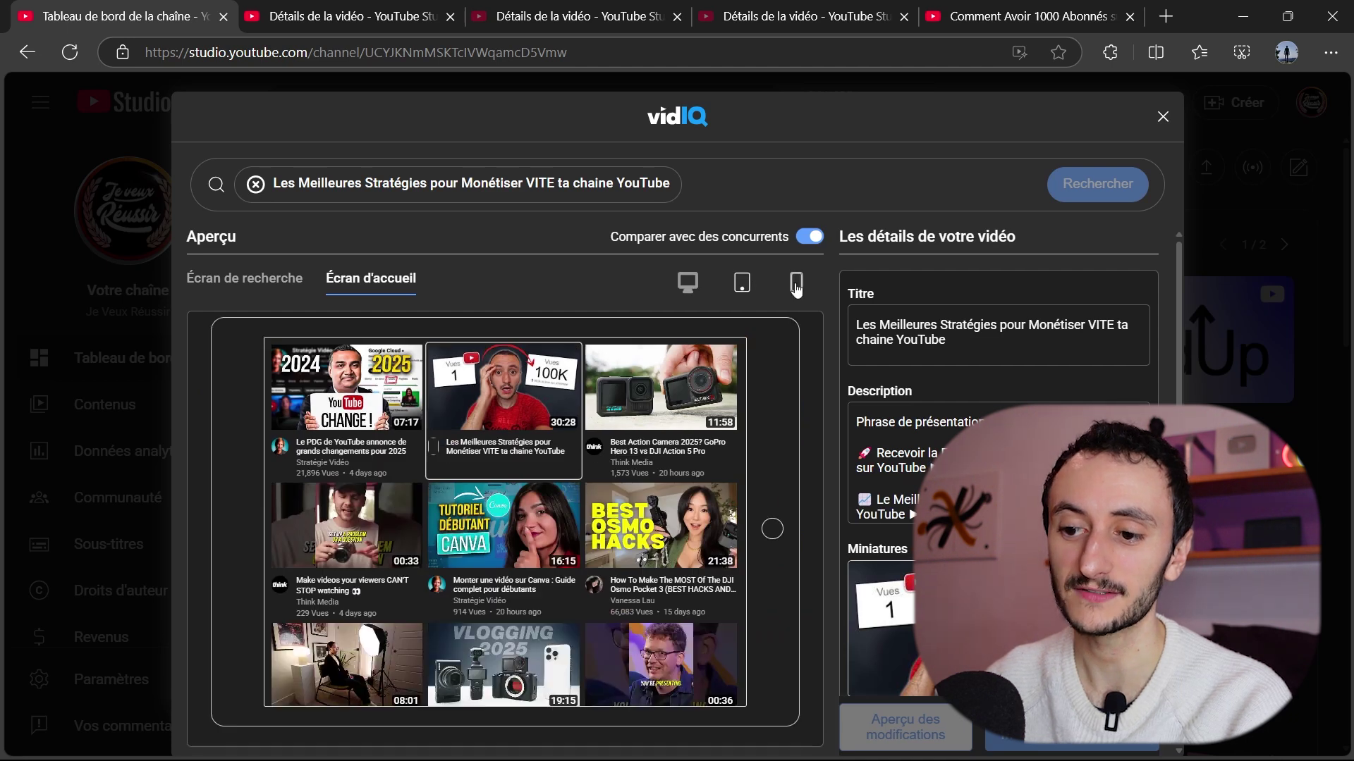
pyautogui.click(796, 285)
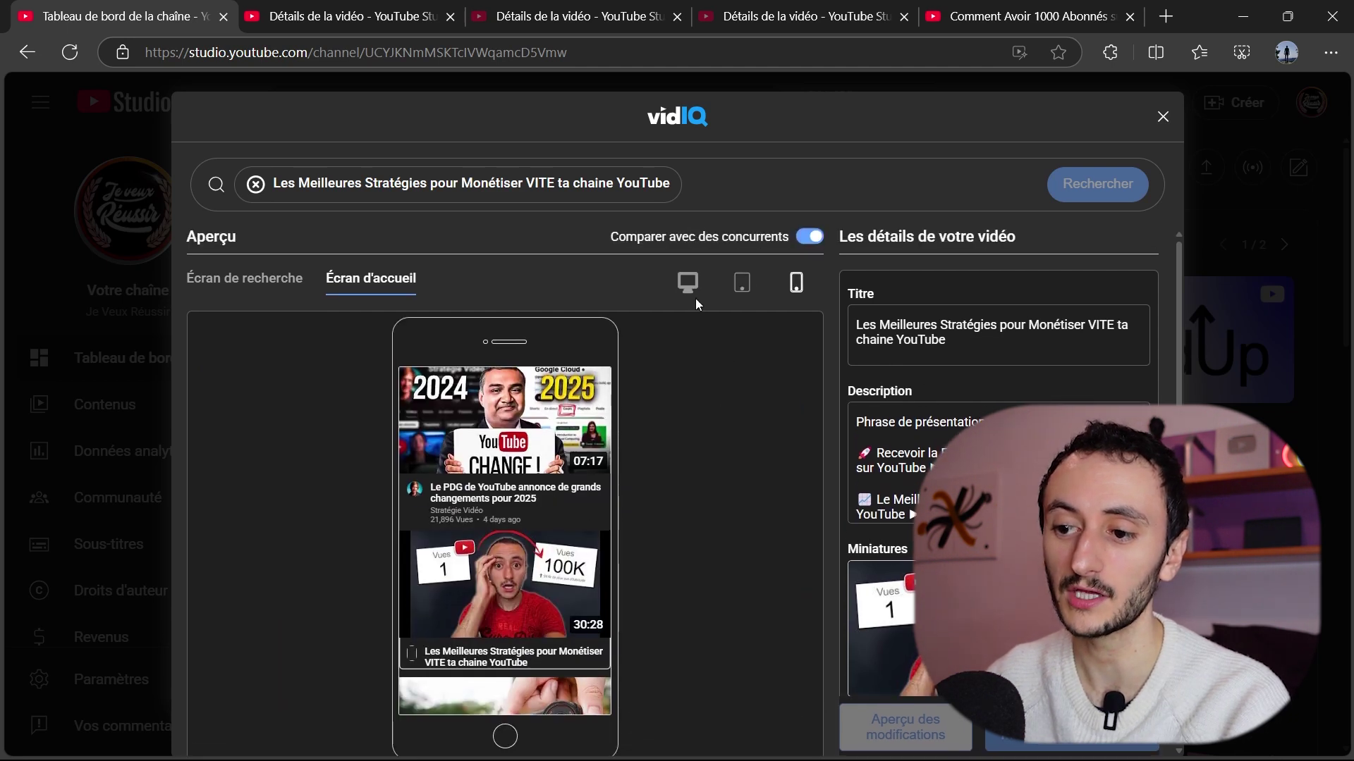
pyautogui.click(688, 284)
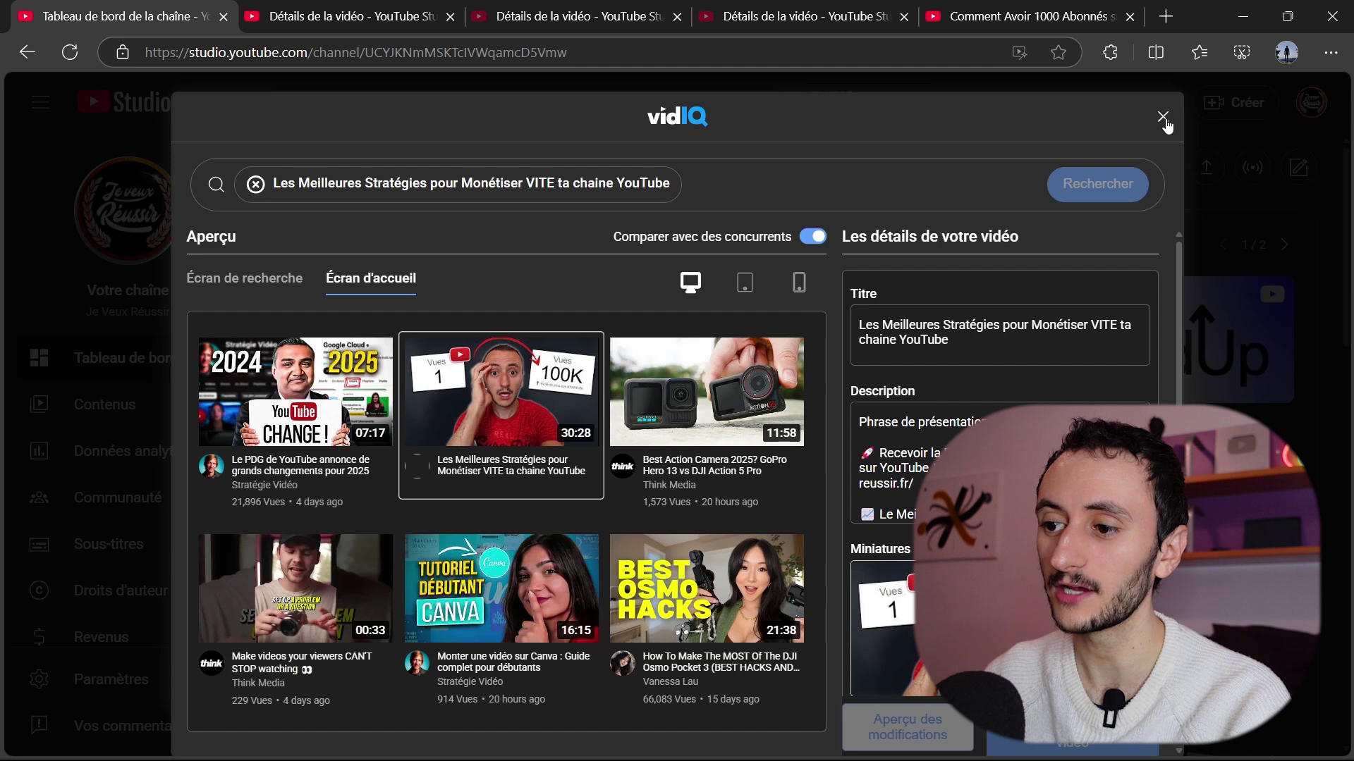
pyautogui.click(742, 282)
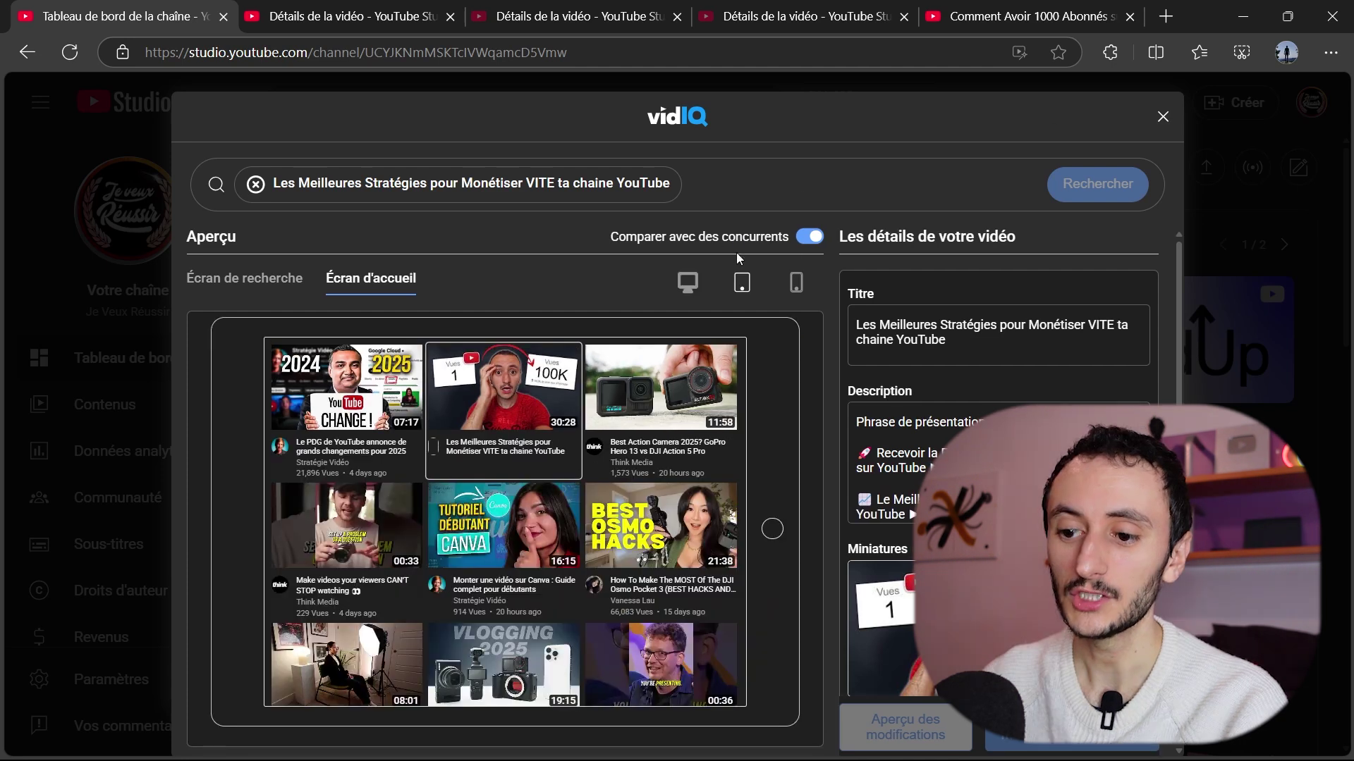
pyautogui.click(807, 237)
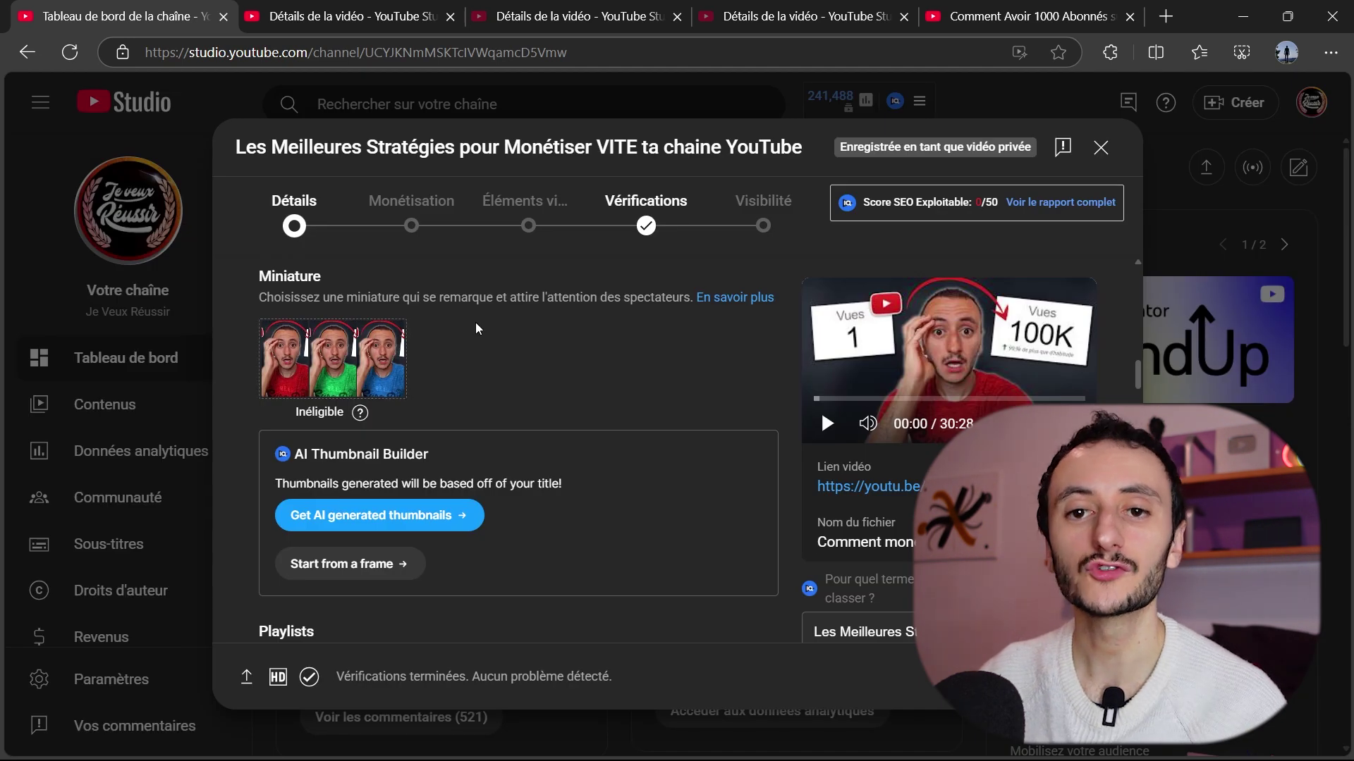
# Add the video to the playlists "Gagner de l'ARGENT sur YouTube", "Toutes les vidéos "Je Veux Réussir"" and "Comment DÉCOLLER sur YouTube"
pyautogui.scroll(-3, 476, 328)
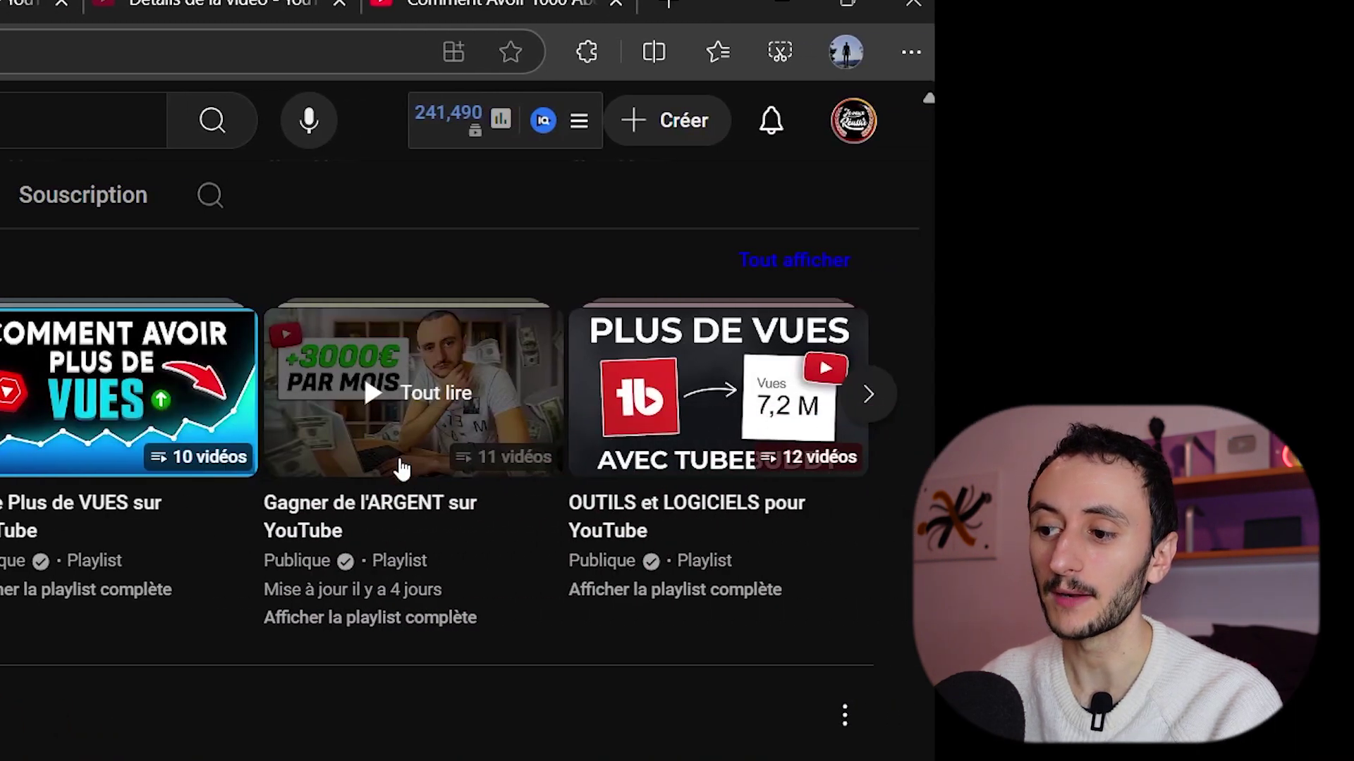
pyautogui.click(869, 402)
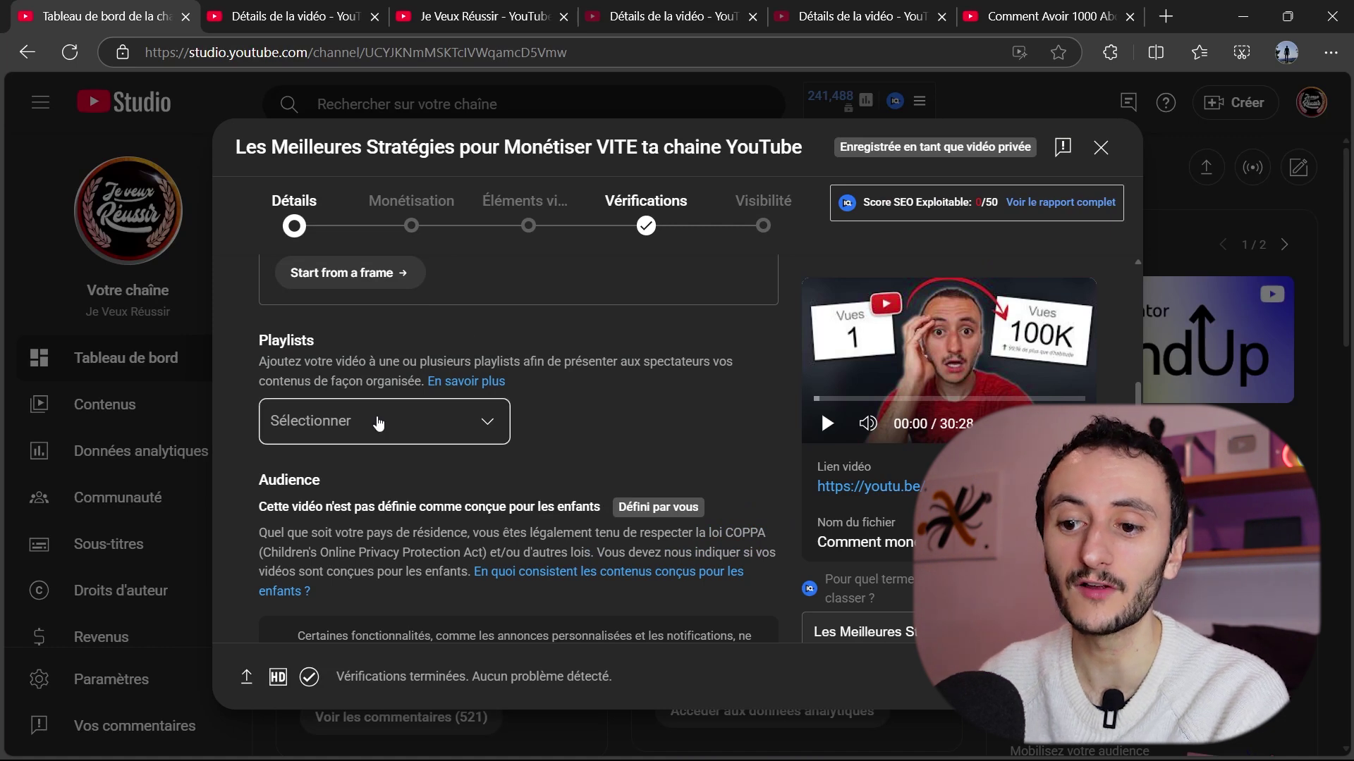
pyautogui.click(384, 423)
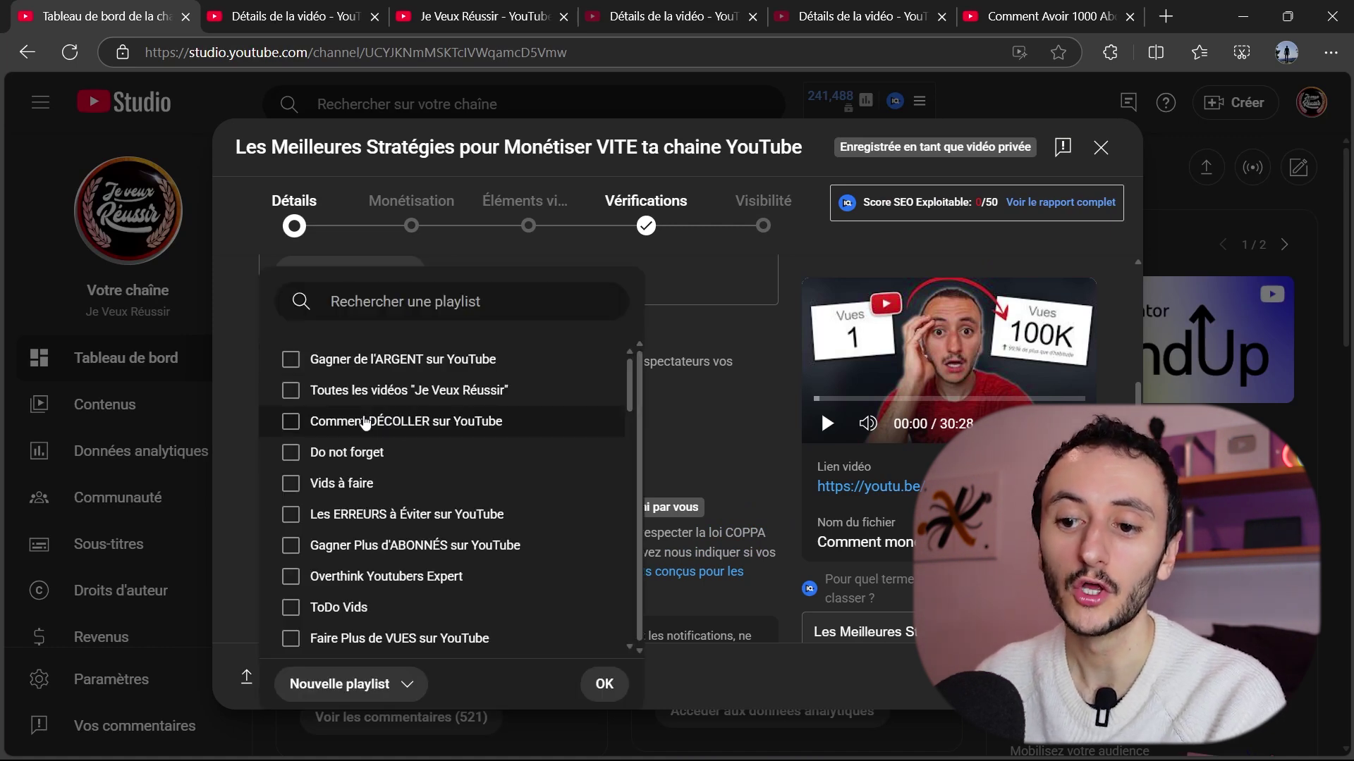
pyautogui.click(291, 393)
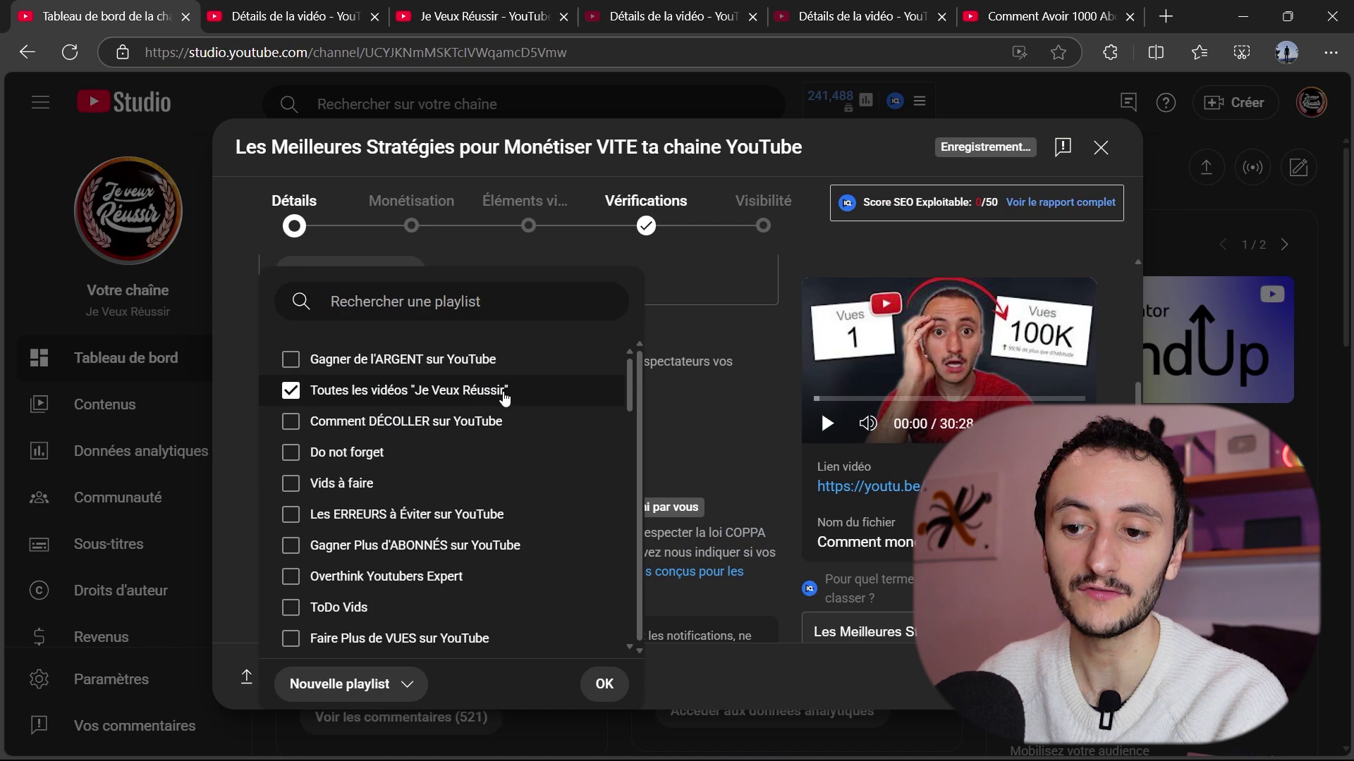
pyautogui.click(314, 399)
pyautogui.click(314, 399)
pyautogui.click(339, 430)
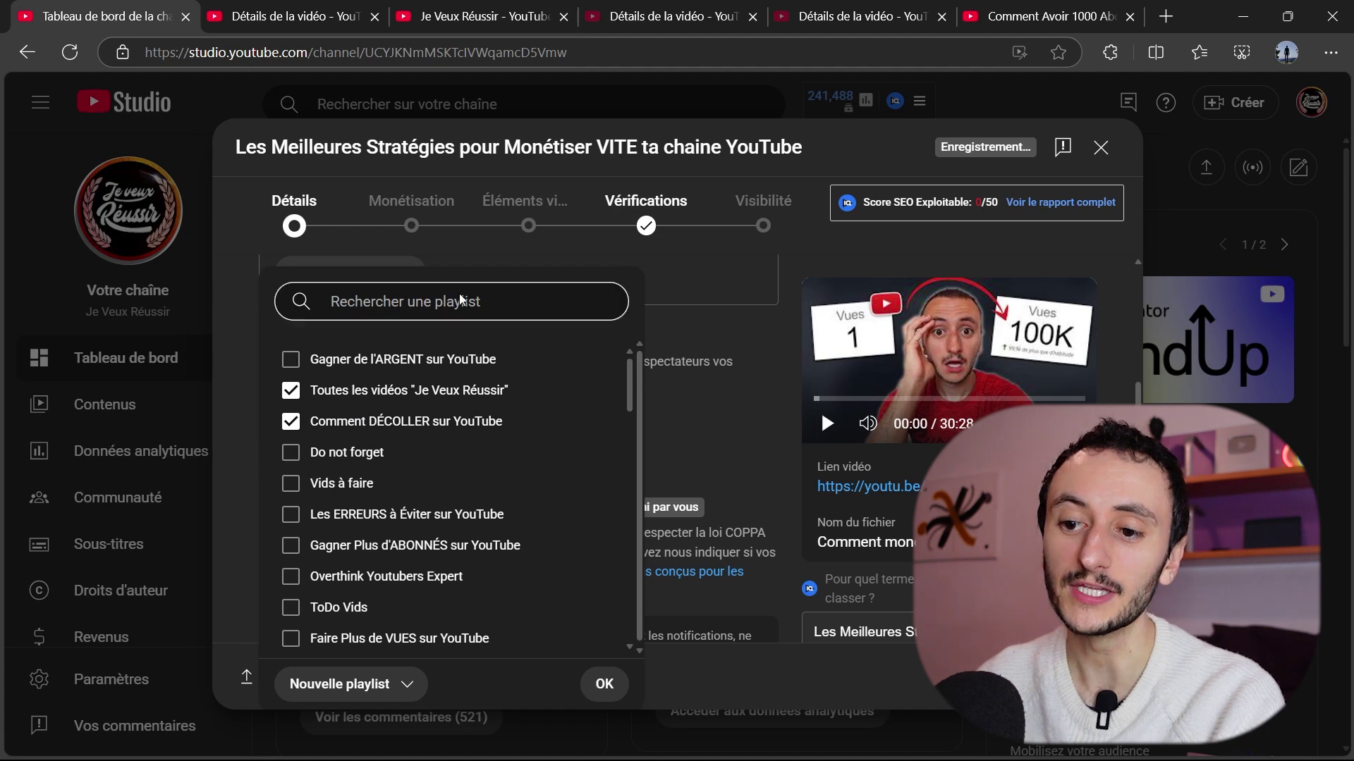
pyautogui.click(336, 369)
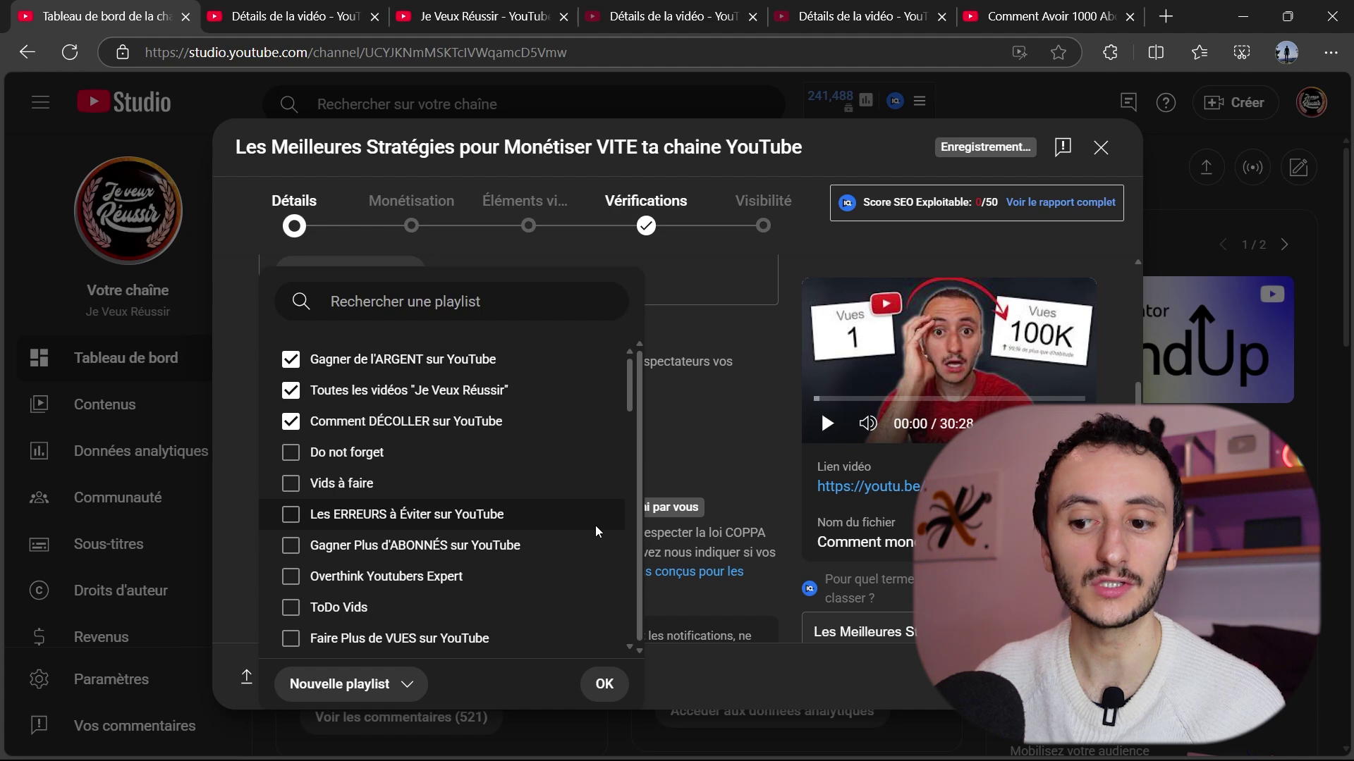
pyautogui.click(607, 685)
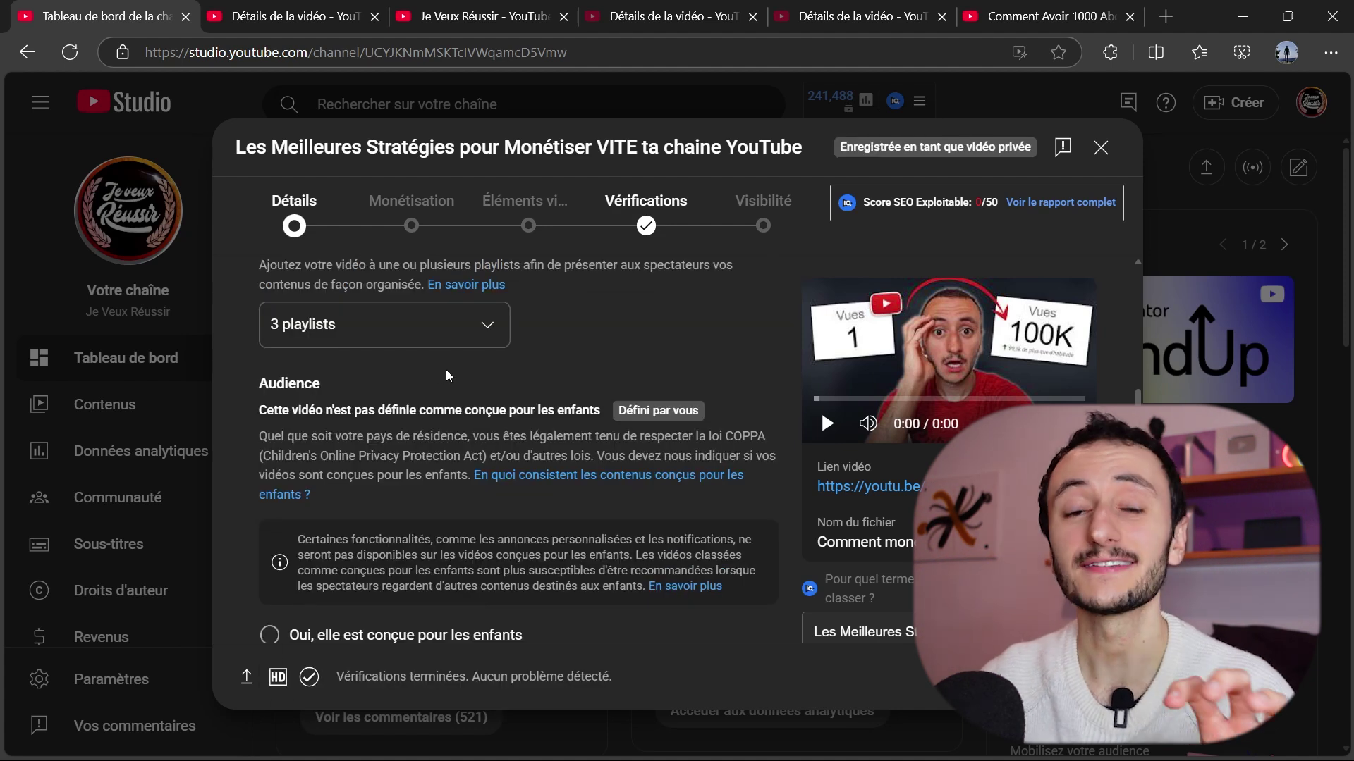
# Review the Audience section's explanation of content made for children and its effect on personalised ads and notifications
pyautogui.scroll(-2, 424, 365)
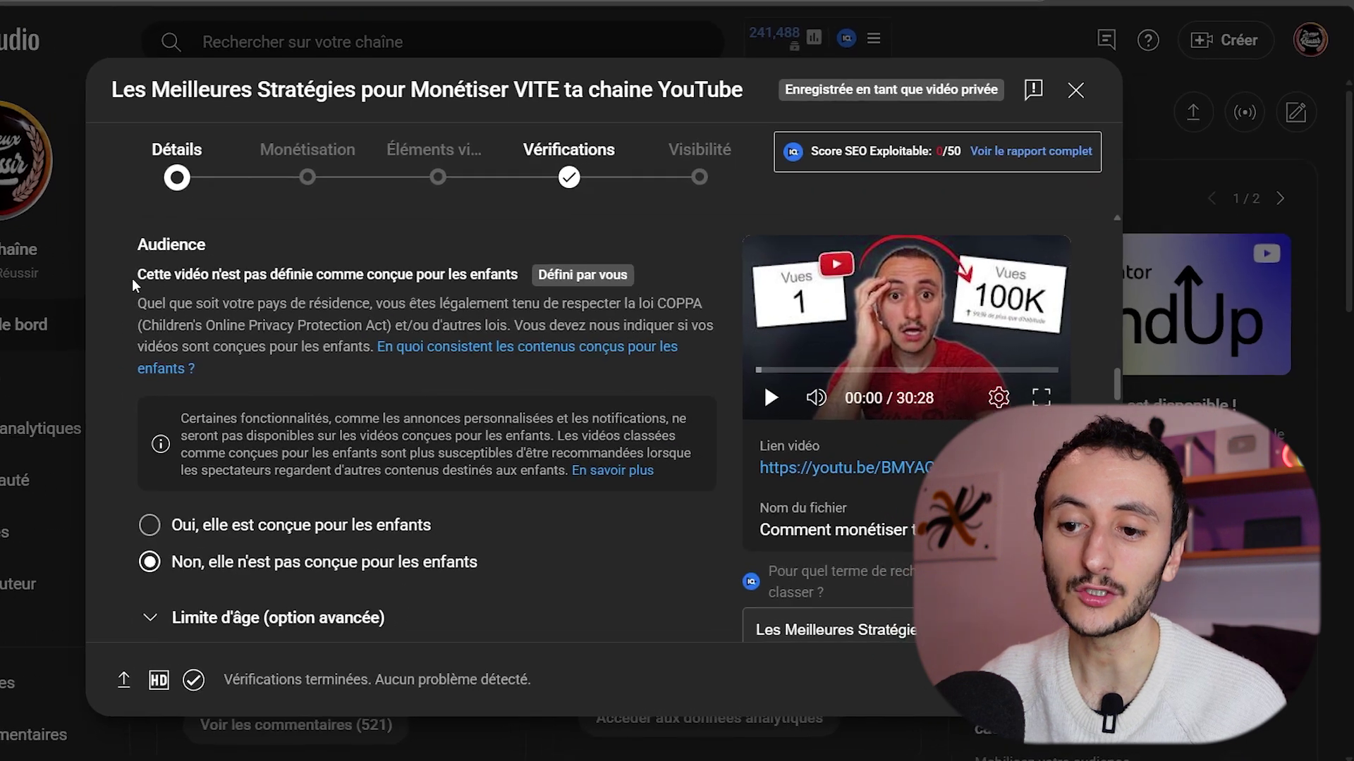
pyautogui.moveTo(259, 312); pyautogui.dragTo(372, 316)
pyautogui.moveTo(220, 262); pyautogui.dragTo(504, 268)
pyautogui.click(491, 265)
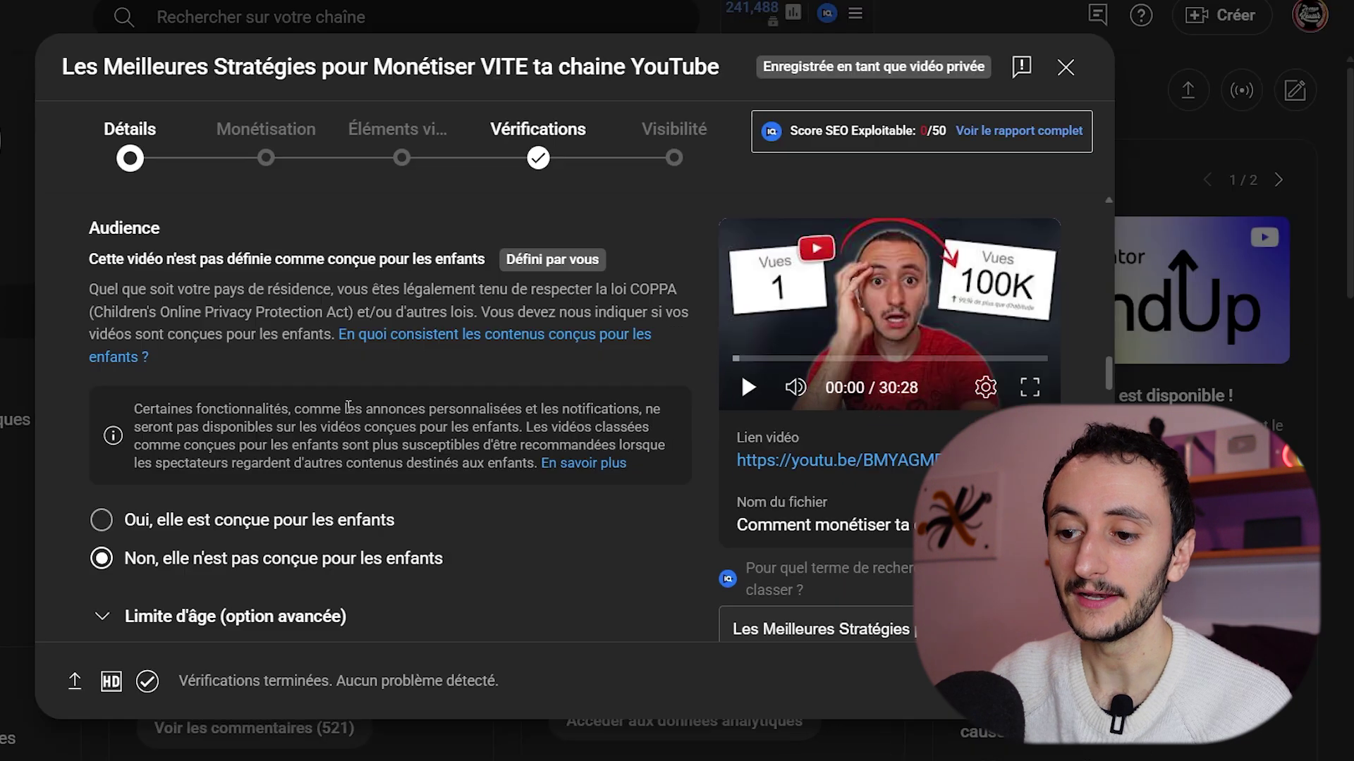
pyautogui.moveTo(480, 442); pyautogui.dragTo(643, 435)
pyautogui.click(535, 399)
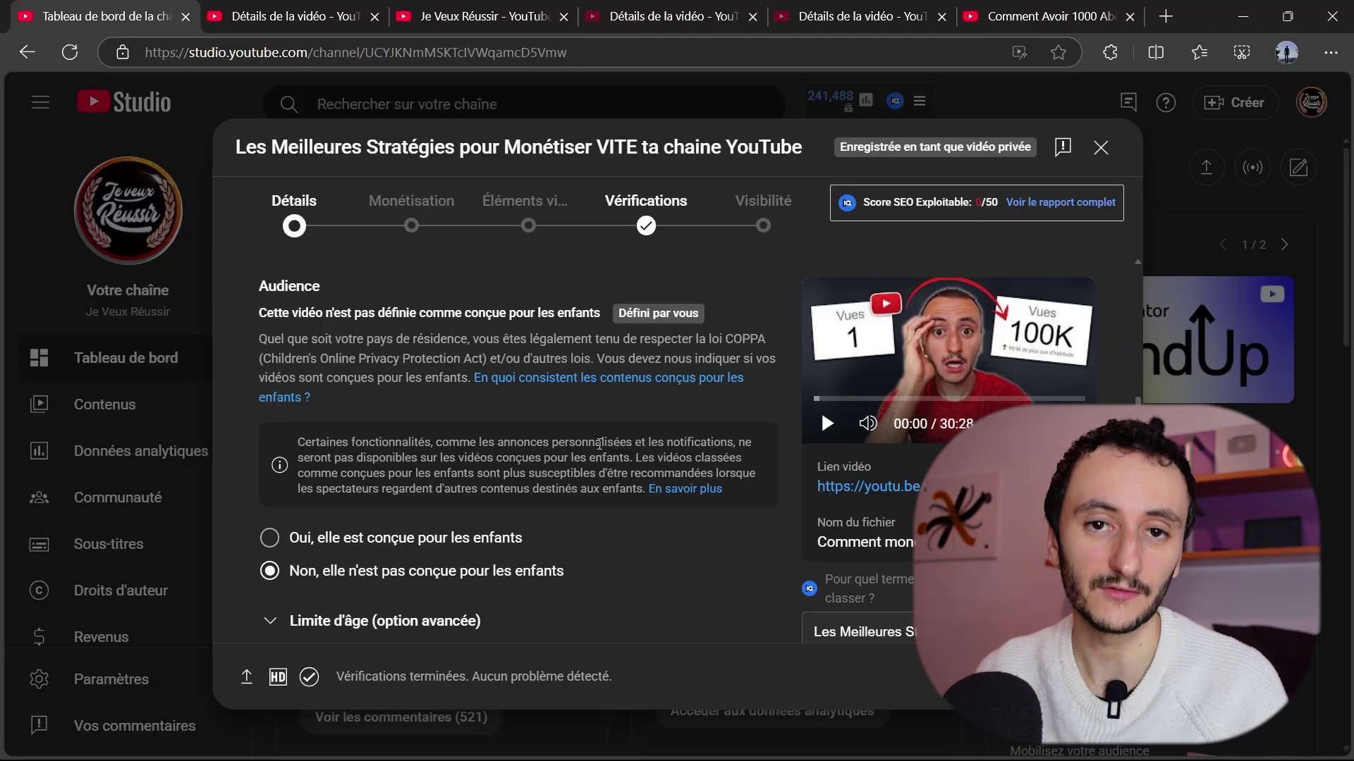
# Expand the advanced age restriction option, review its monetisation notice alongside the Audience settings, and collapse it again
pyautogui.scroll(-3, 451, 441)
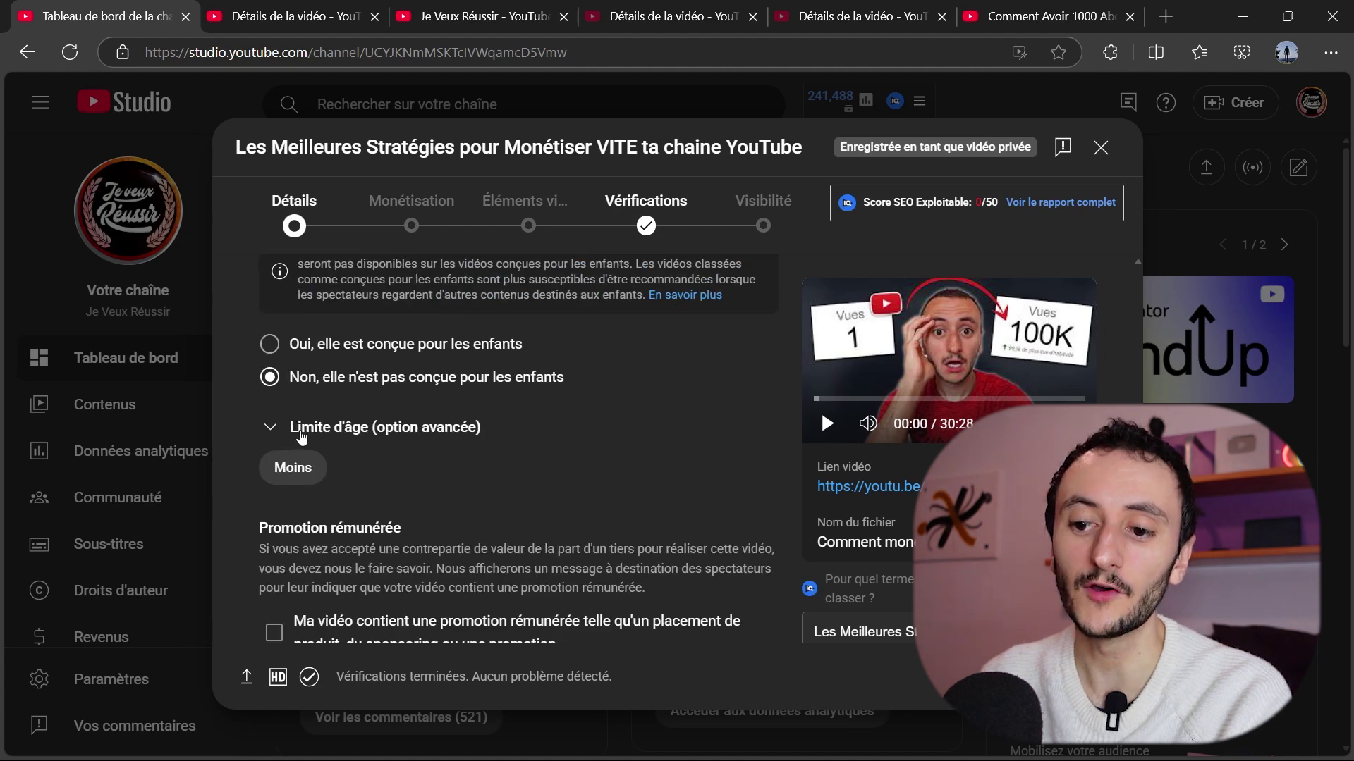
pyautogui.click(303, 434)
pyautogui.scroll(-1, 387, 480)
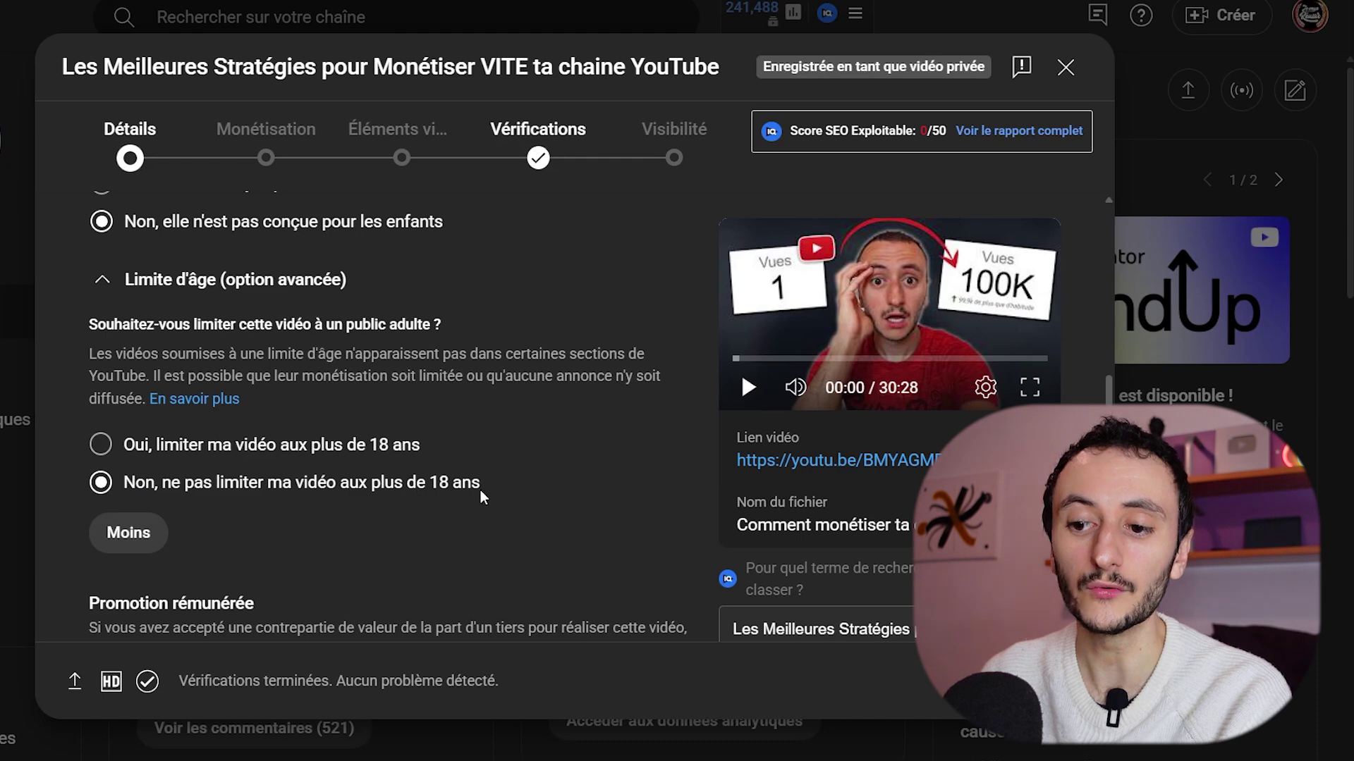
pyautogui.moveTo(155, 382)
pyautogui.mouseDown()
pyautogui.moveTo(637, 381)
pyautogui.moveTo(143, 405)
pyautogui.mouseUp()
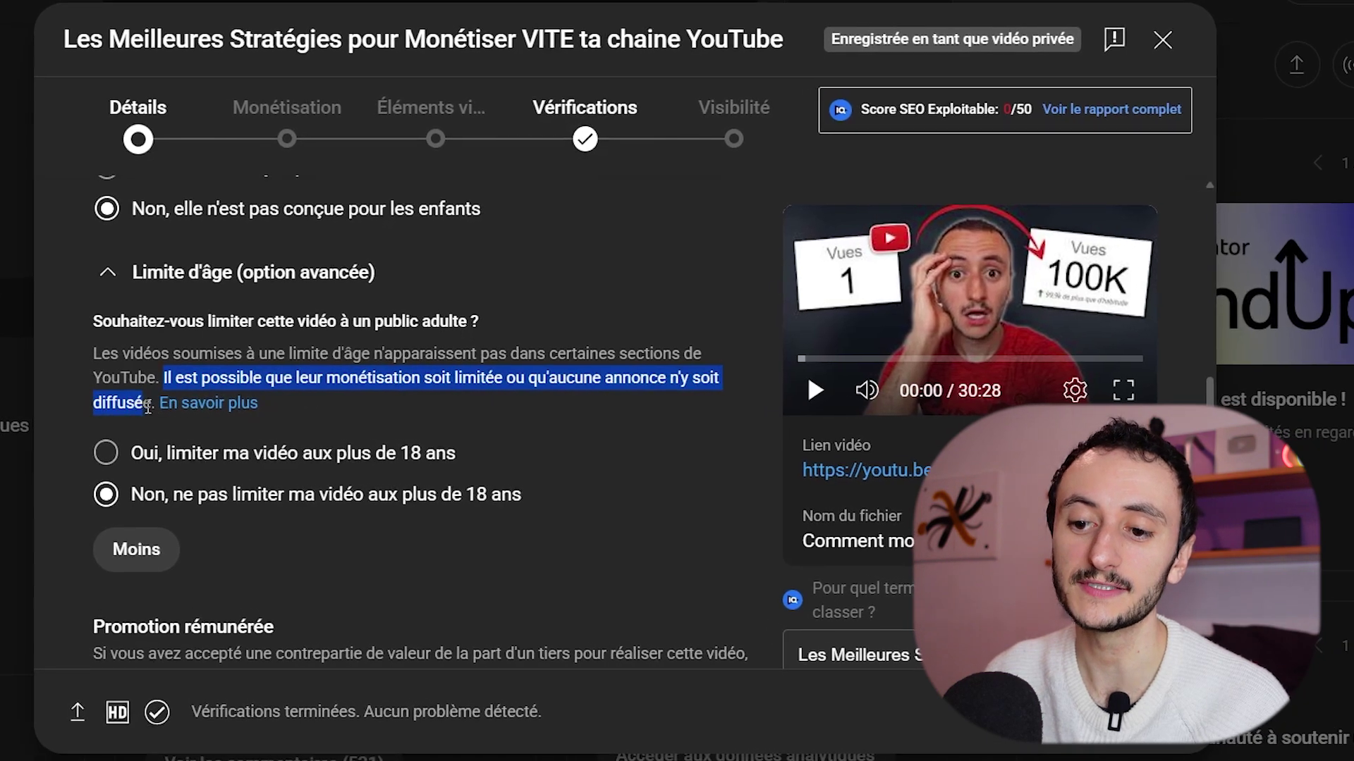
pyautogui.click(304, 370)
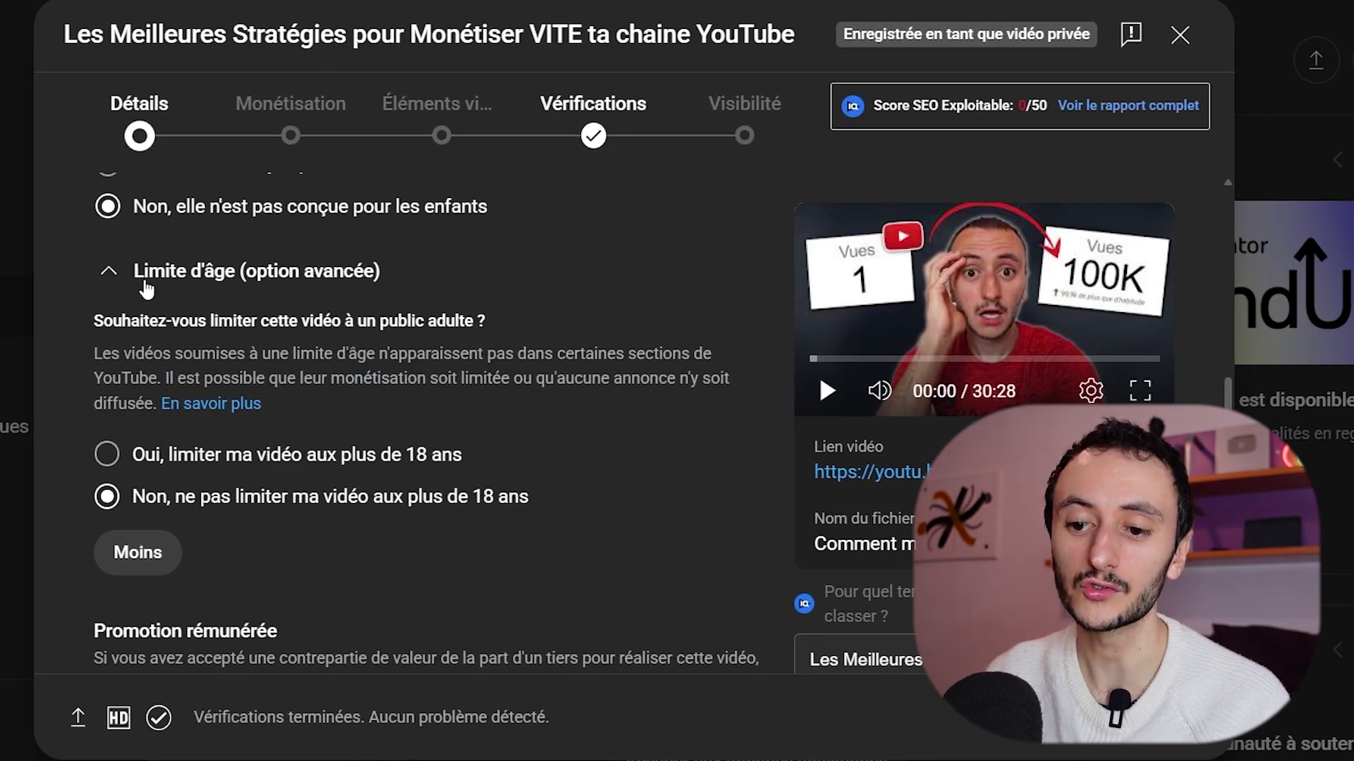
pyautogui.scroll(3, 244, 381)
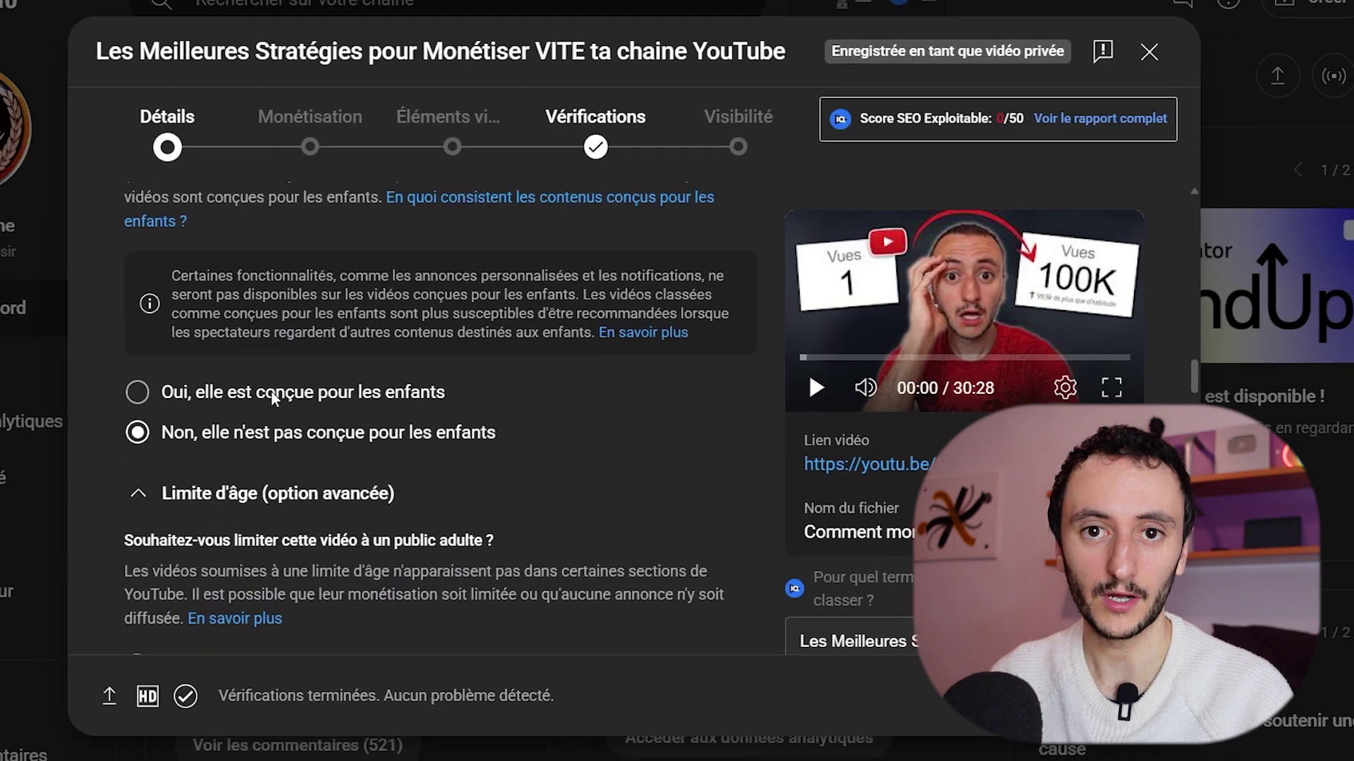
pyautogui.scroll(-3, 282, 401)
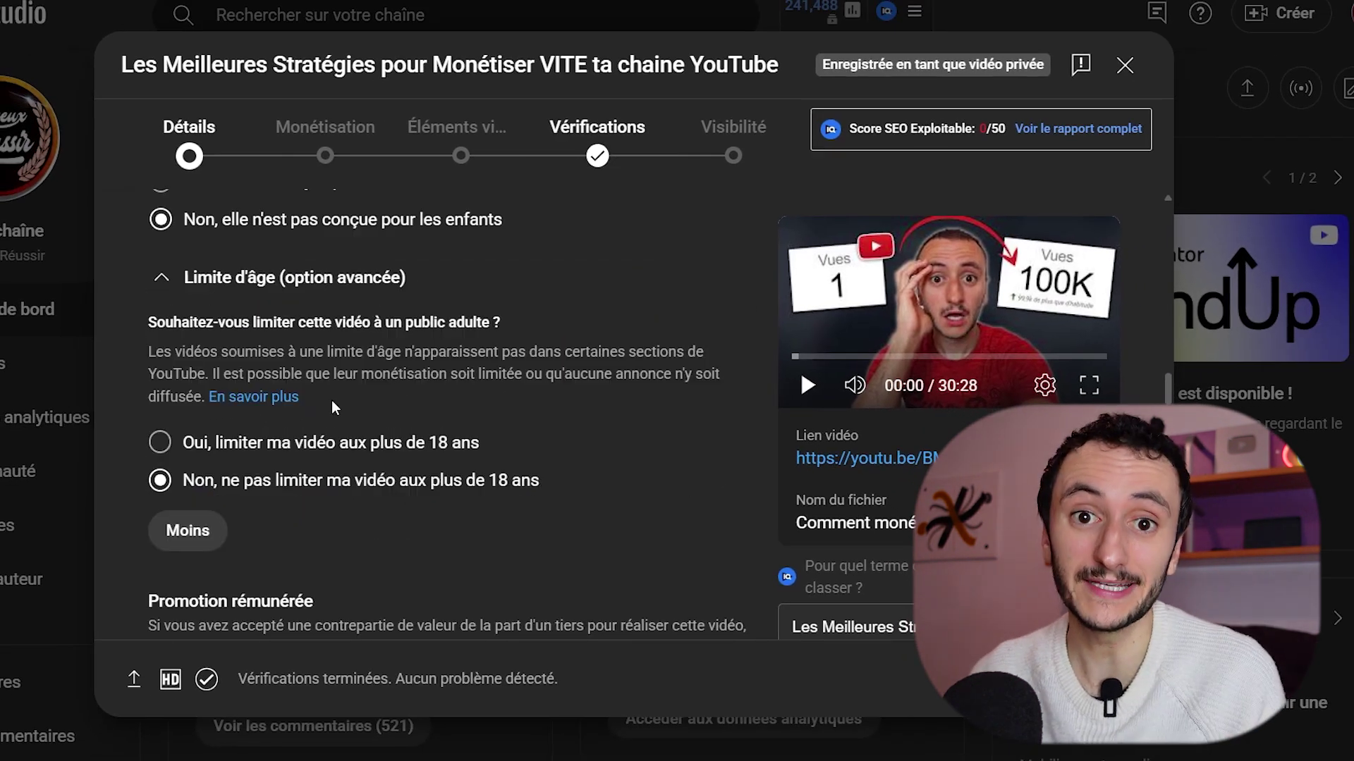
pyautogui.scroll(4, 332, 402)
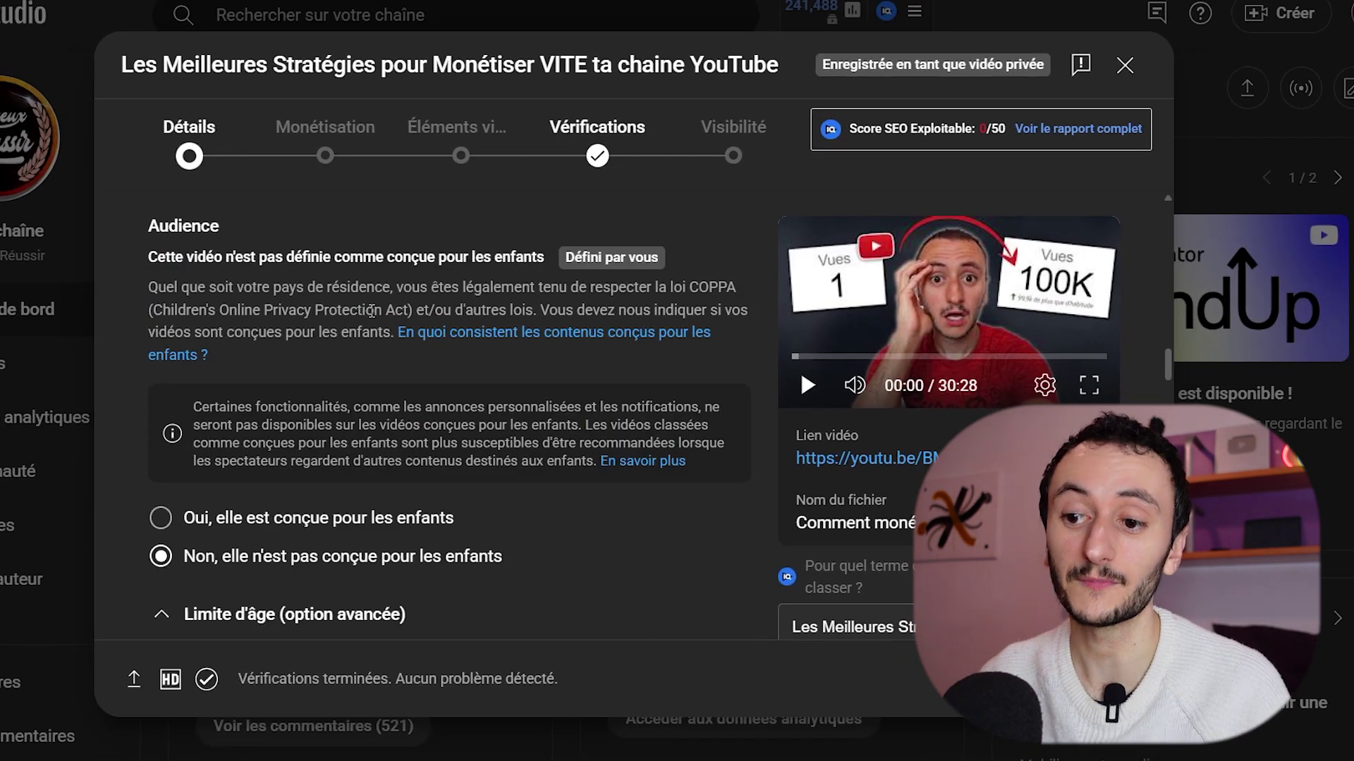
pyautogui.scroll(-4, 357, 319)
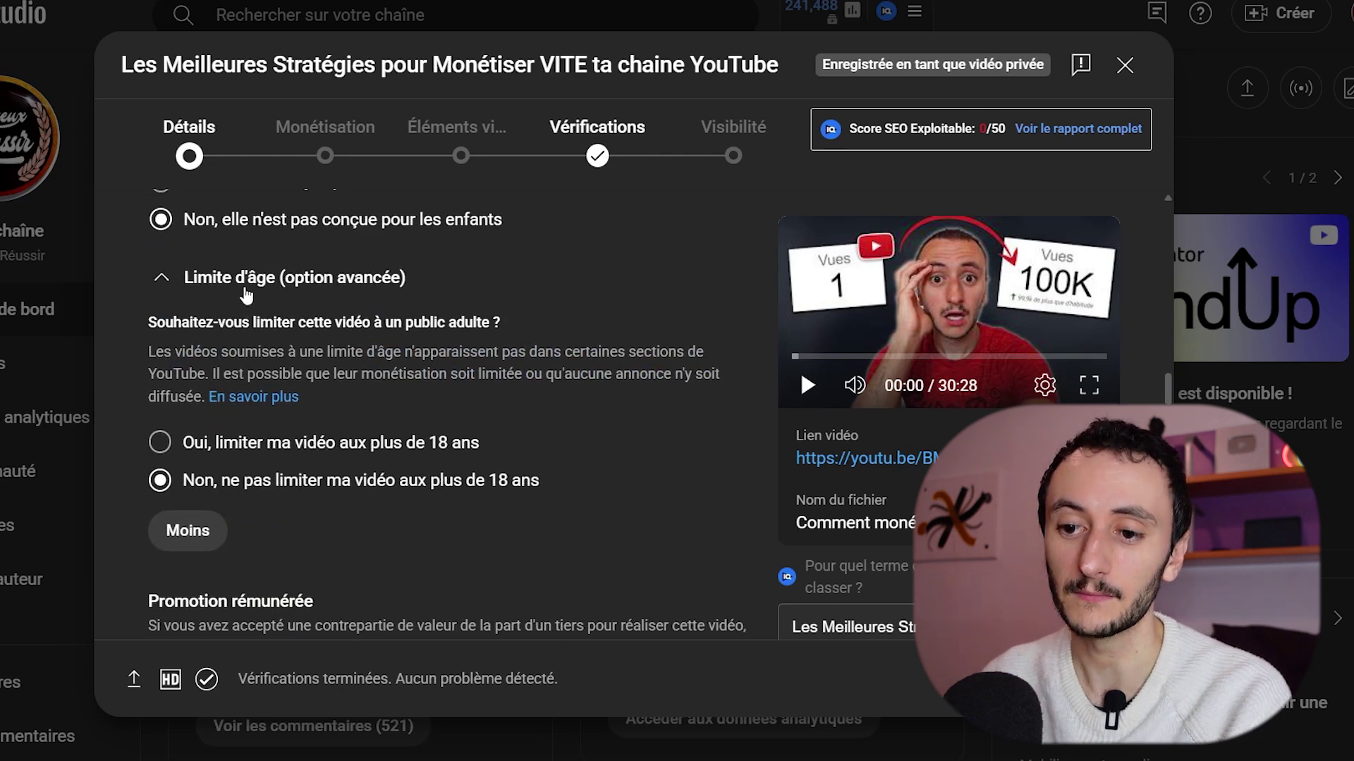
pyautogui.click(247, 285)
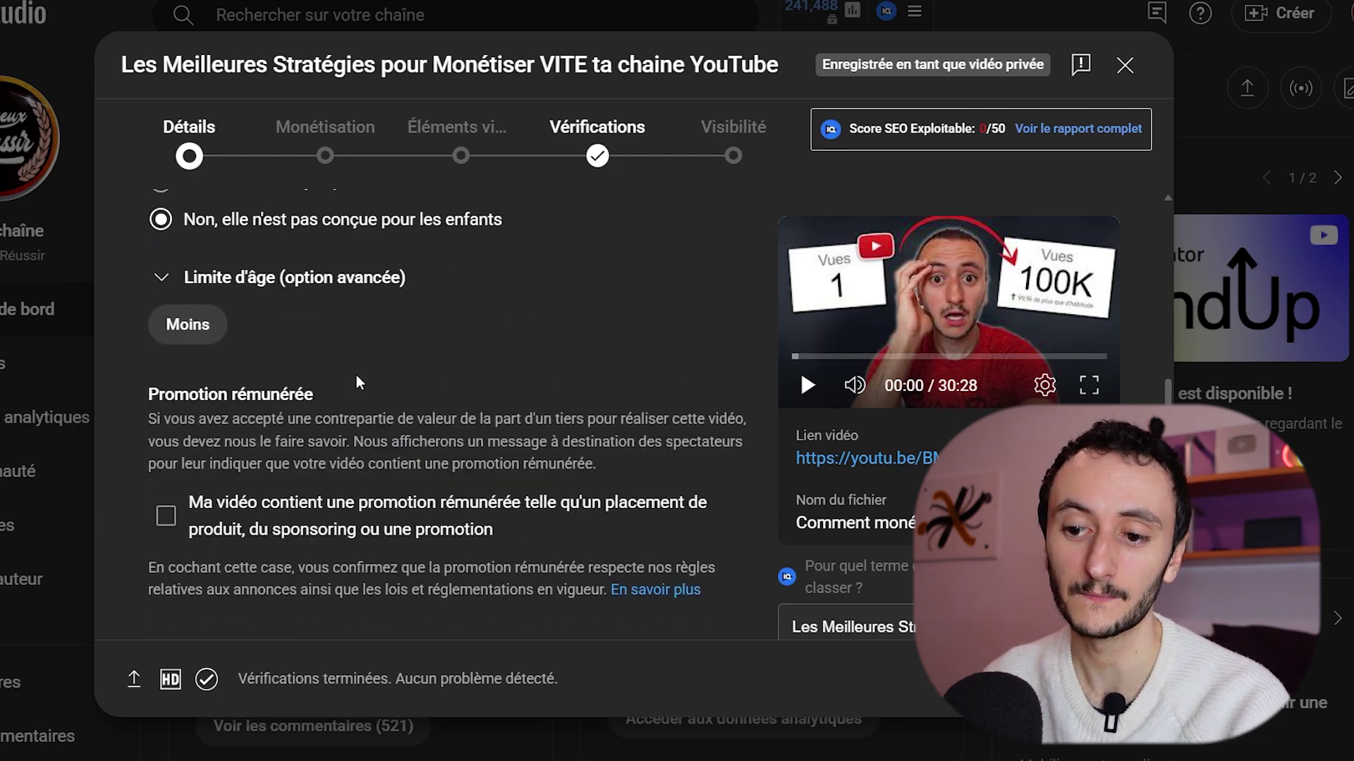
# Review the paid promotion and altered content statements, and answer "Non" to the altered content question
pyautogui.scroll(-2, 146, 222)
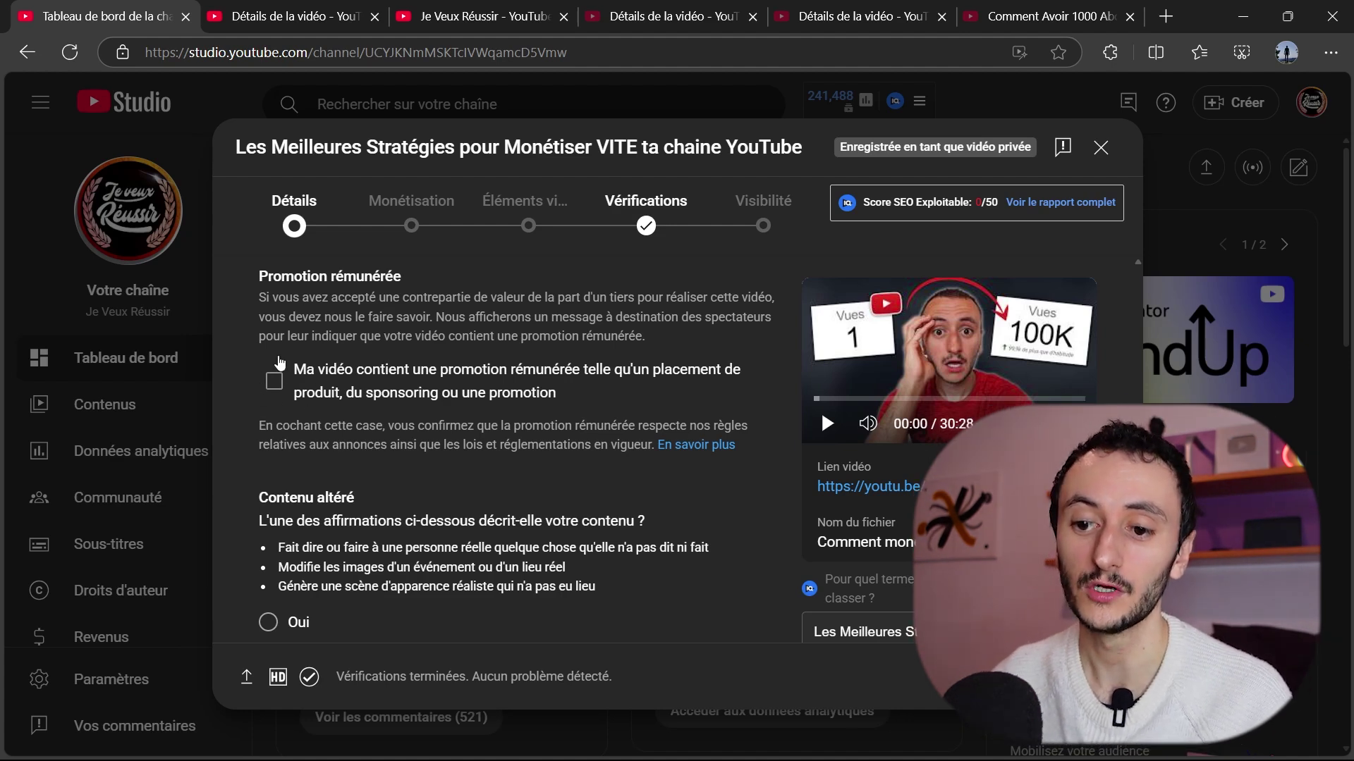
pyautogui.scroll(-2, 384, 406)
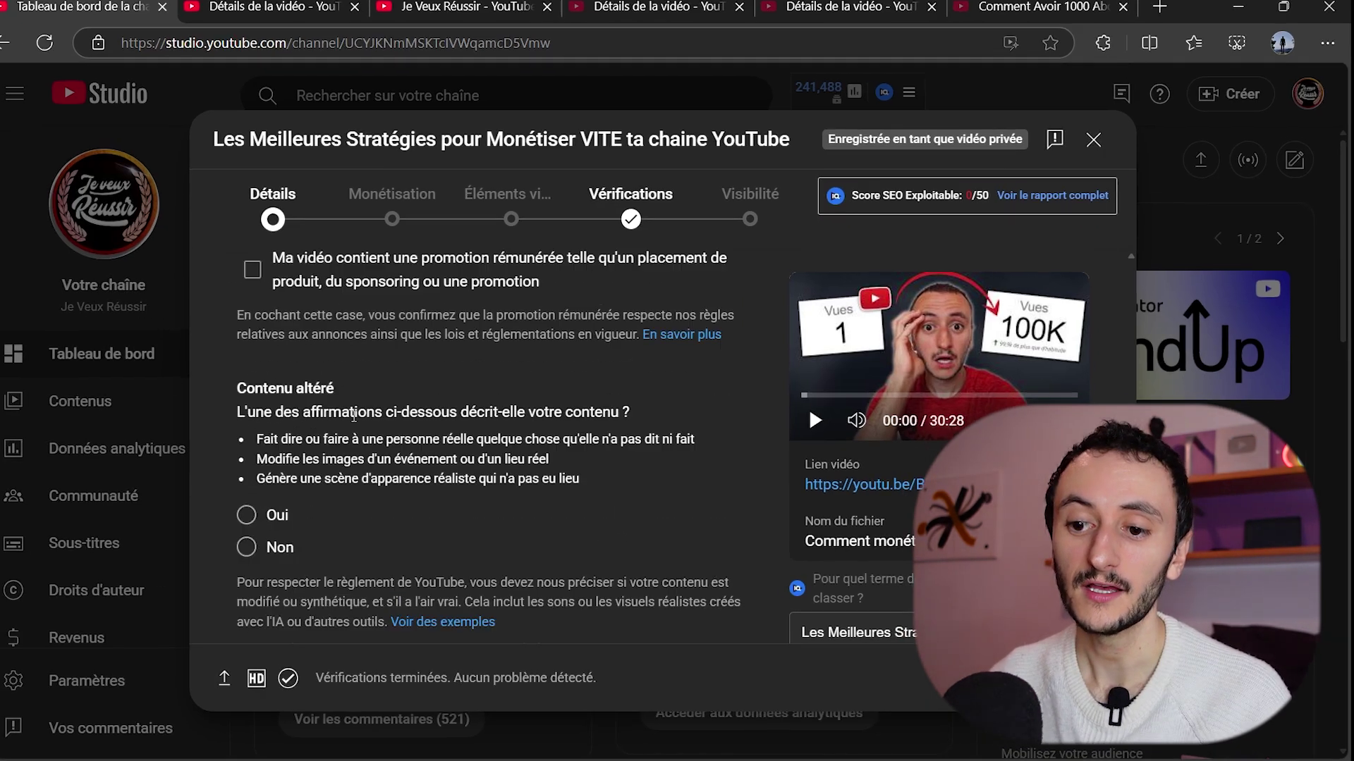
pyautogui.scroll(-2, 354, 416)
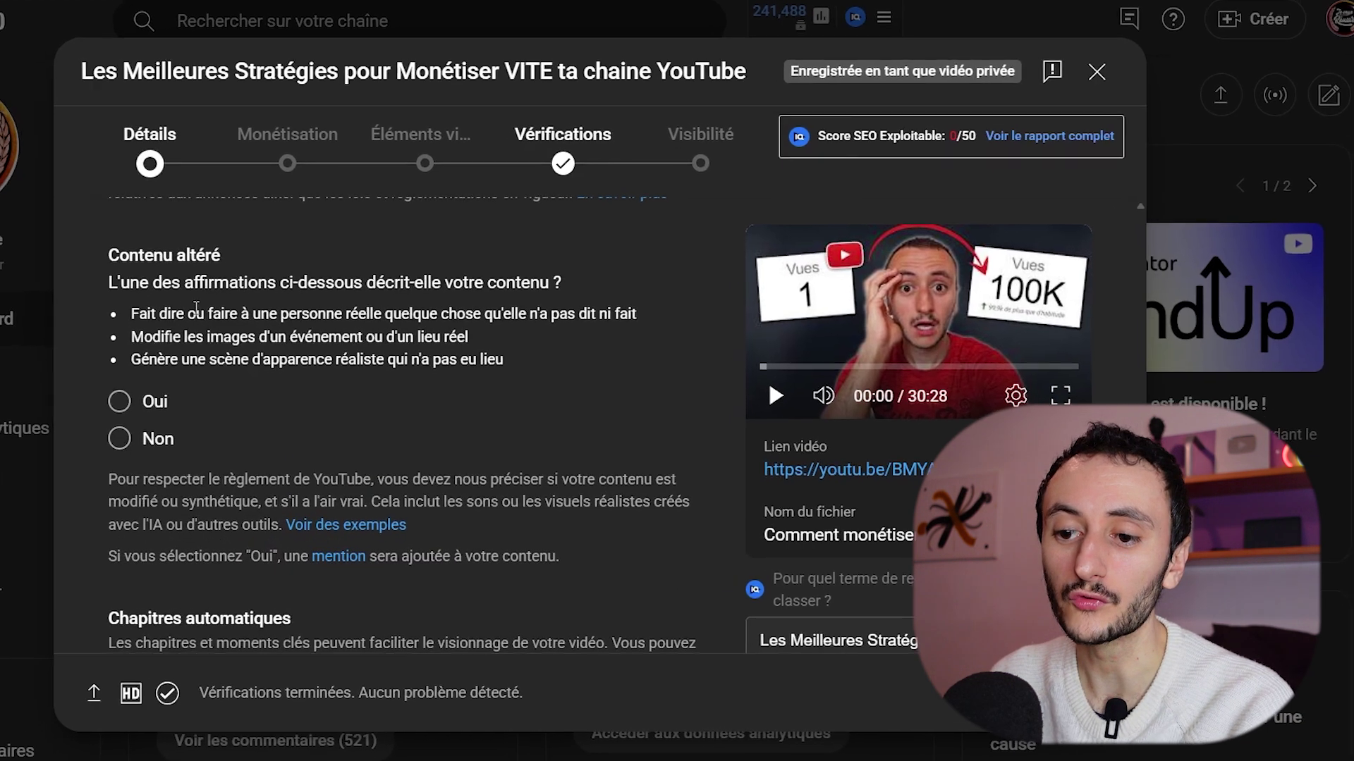
pyautogui.moveTo(126, 306); pyautogui.dragTo(653, 316)
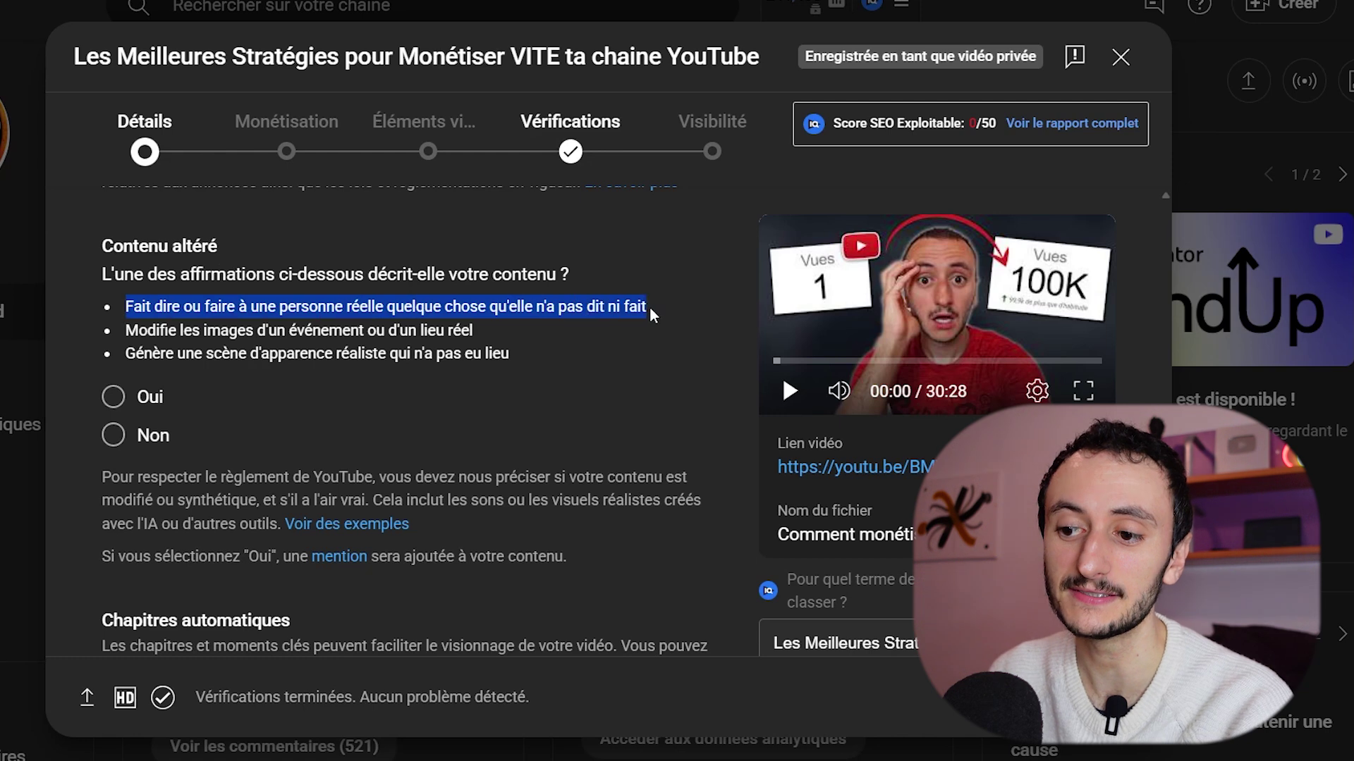
pyautogui.moveTo(500, 331); pyautogui.dragTo(518, 356)
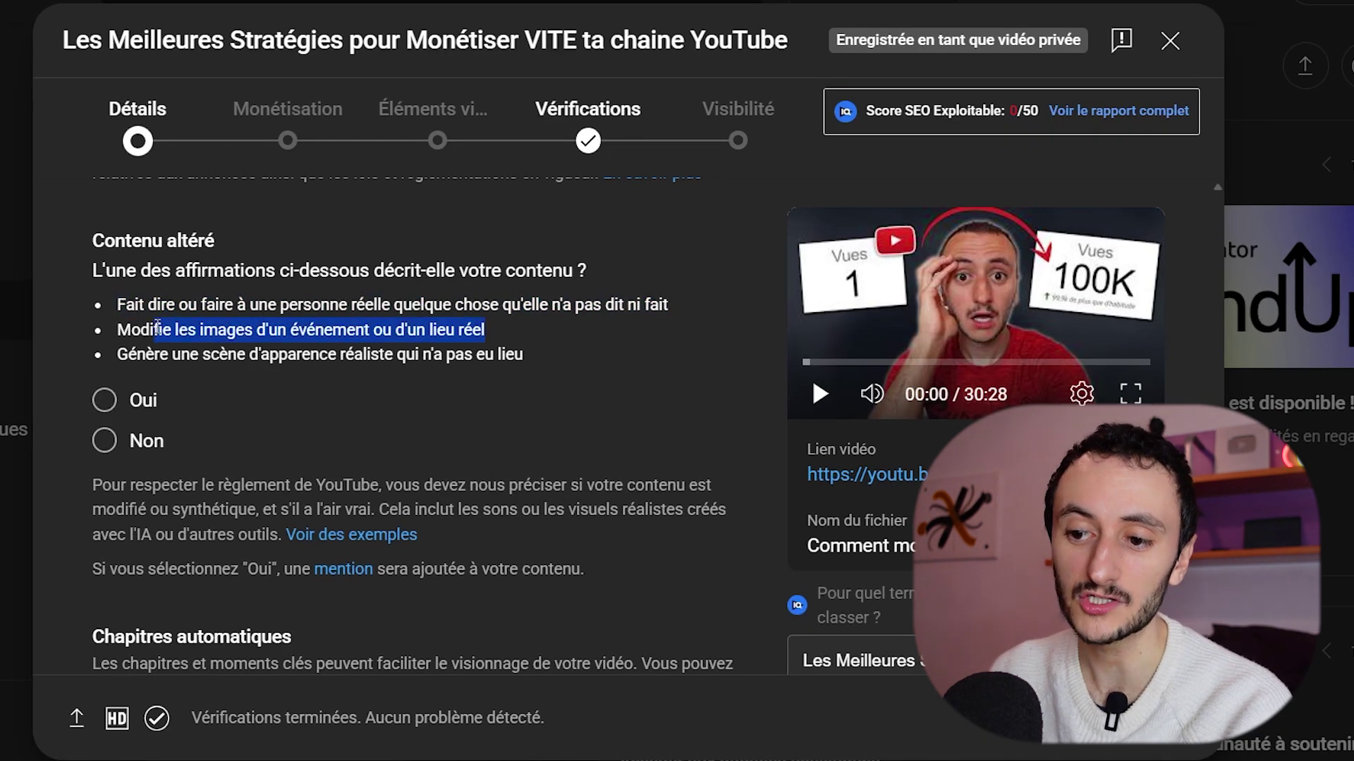
pyautogui.click(143, 329)
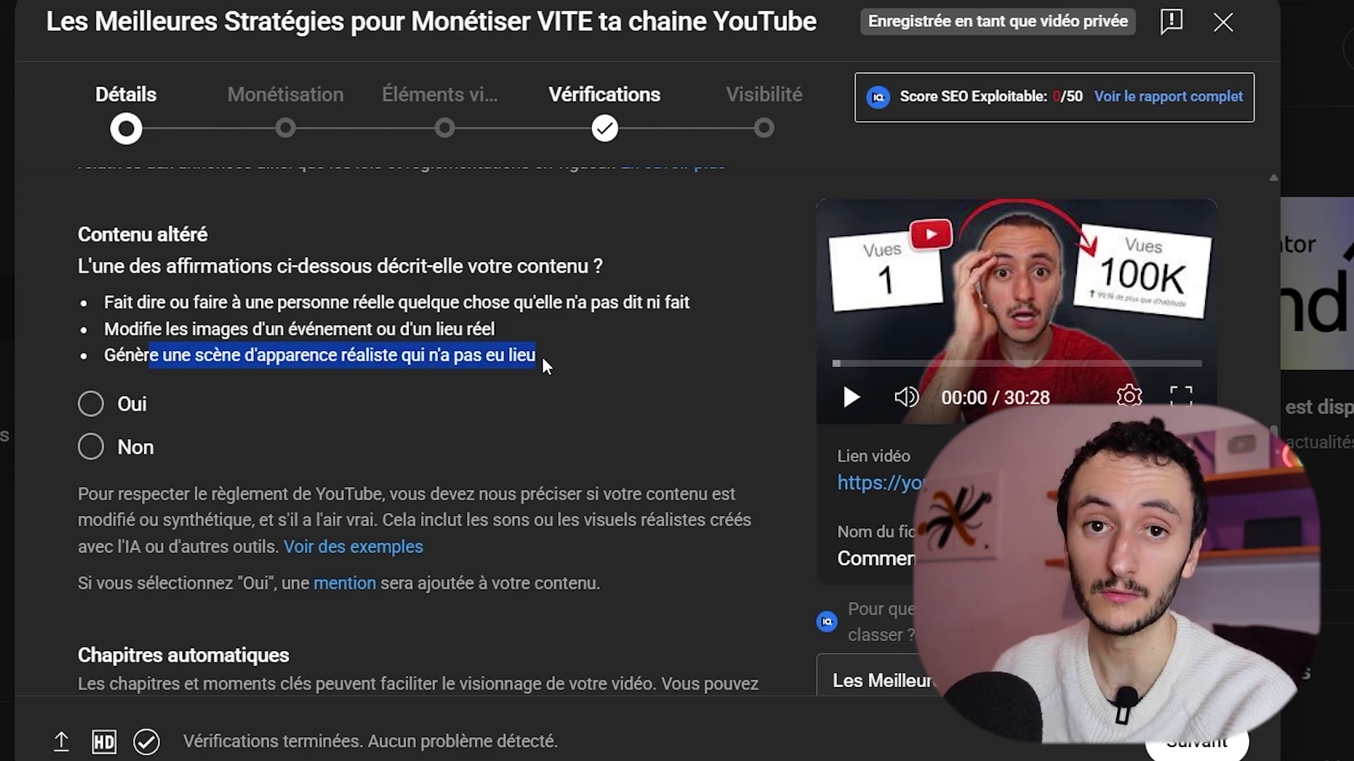
pyautogui.click(254, 298)
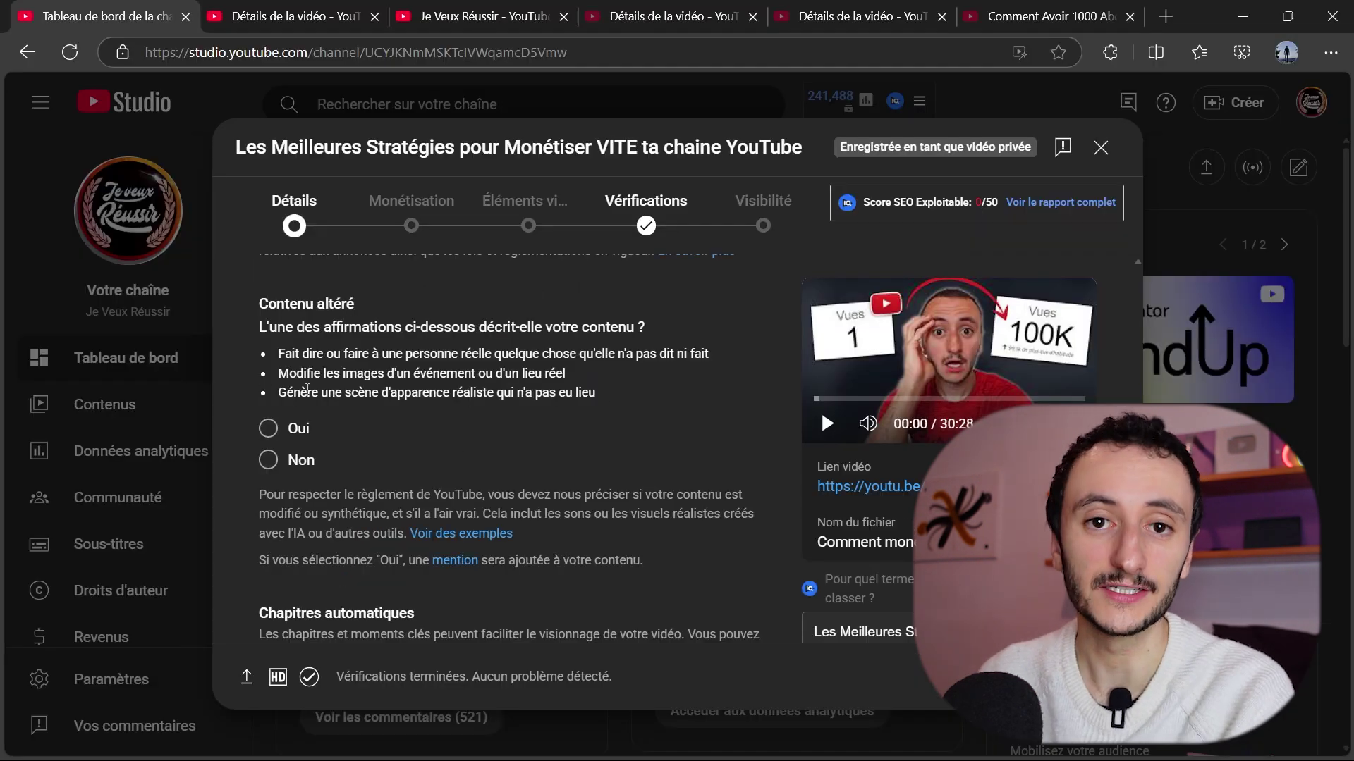
pyautogui.click(272, 460)
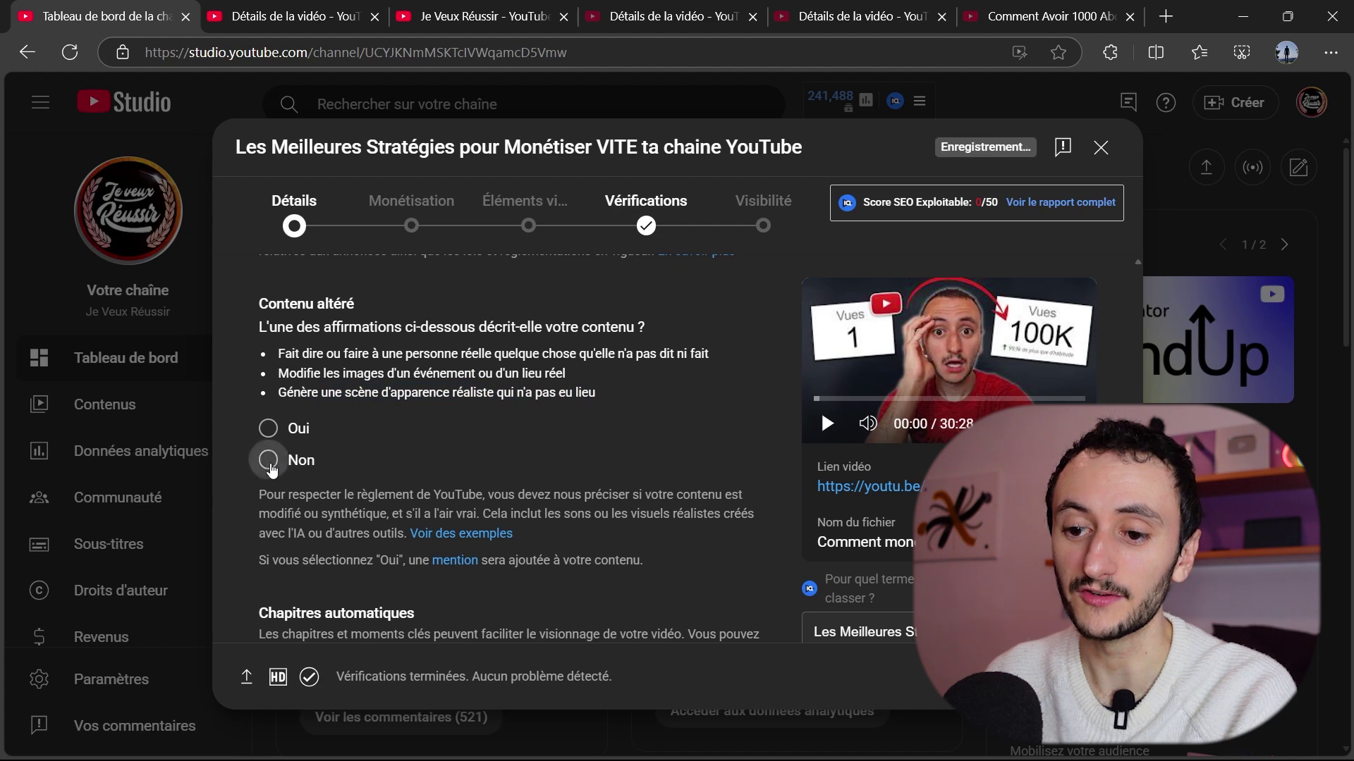
# Check the automatic chapters setting against the timestamps written in the video description
pyautogui.scroll(-4, 318, 469)
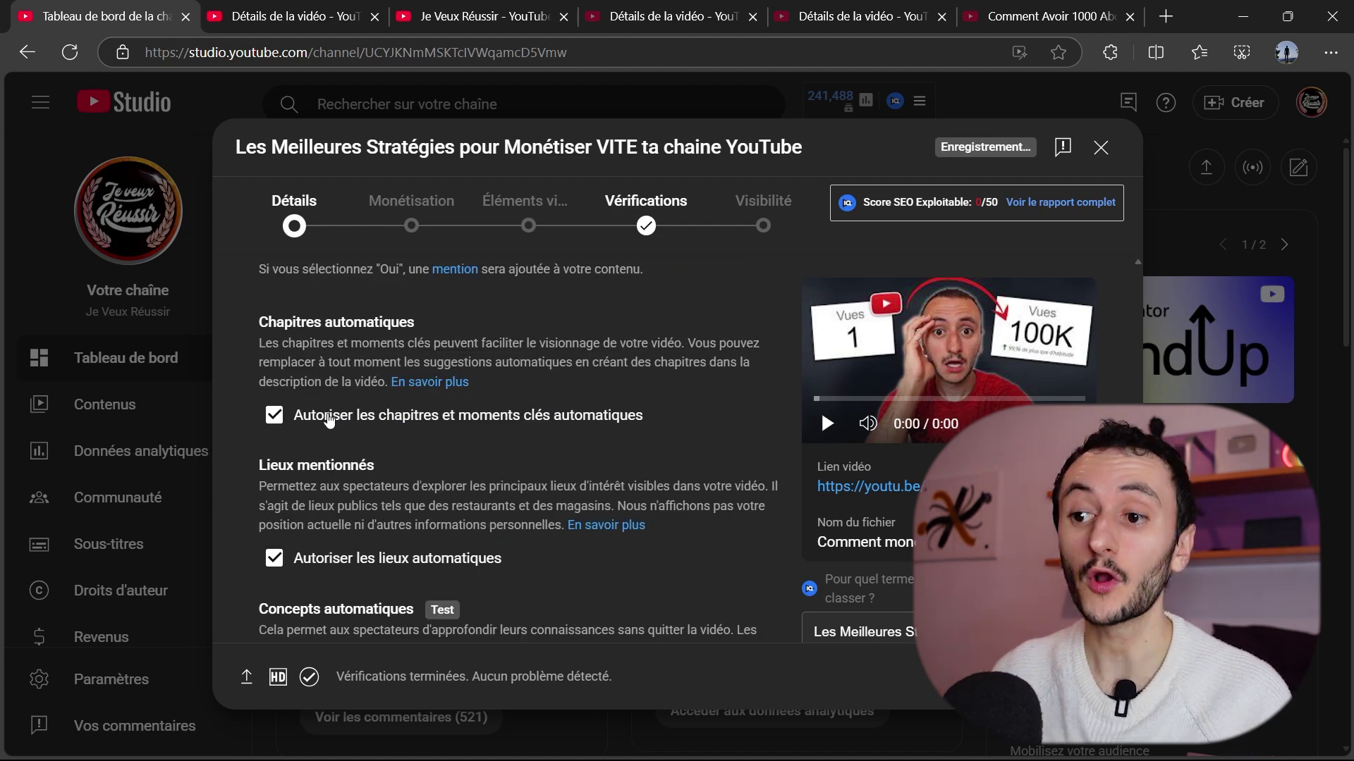
pyautogui.scroll(20, 610, 451)
pyautogui.click(401, 343)
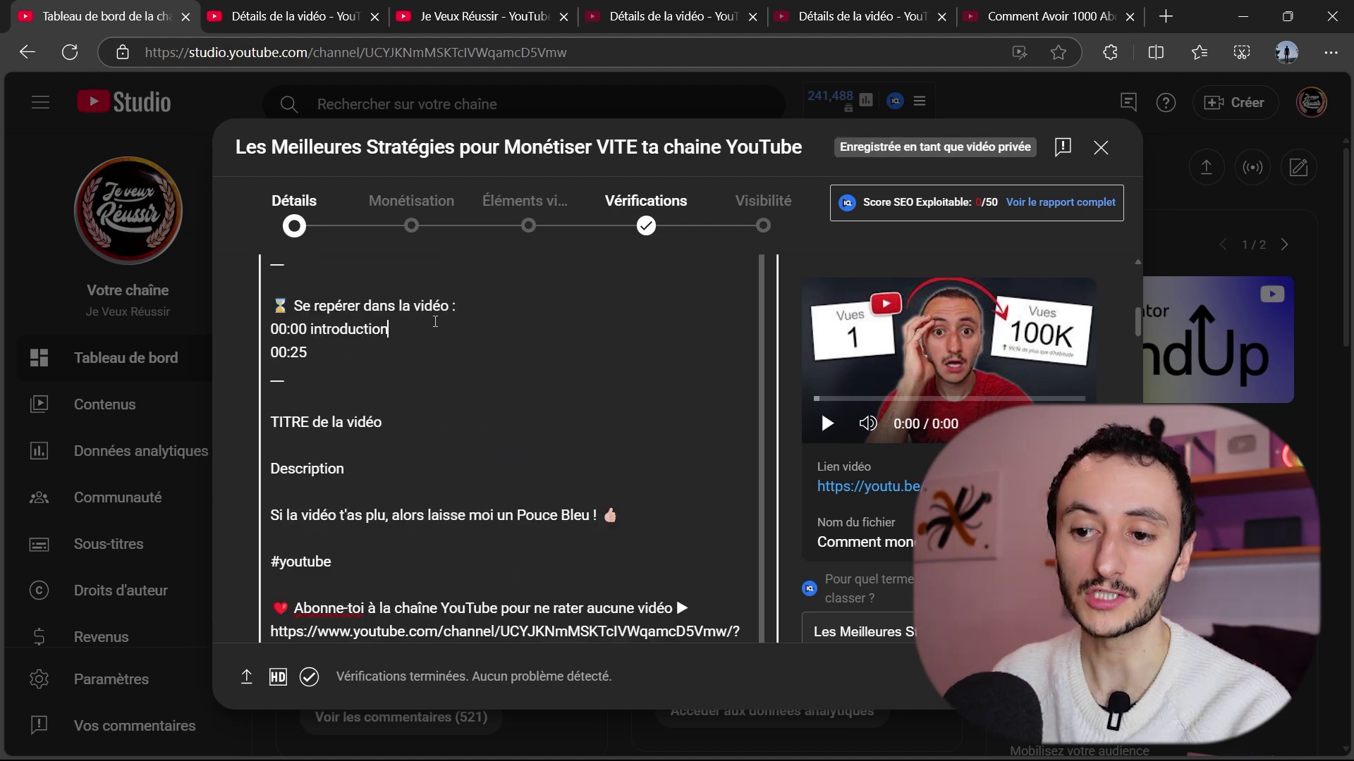
pyautogui.scroll(-15, 789, 341)
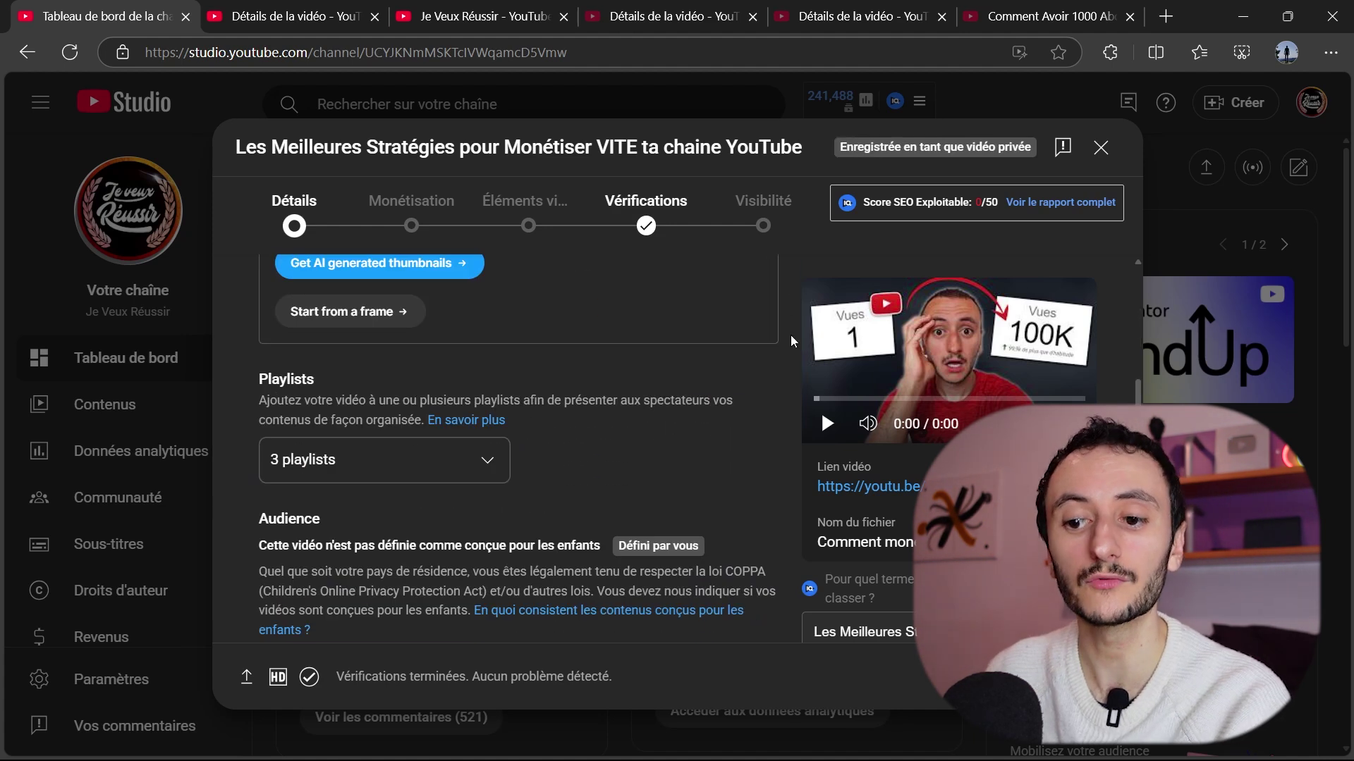
pyautogui.scroll(-8, 790, 342)
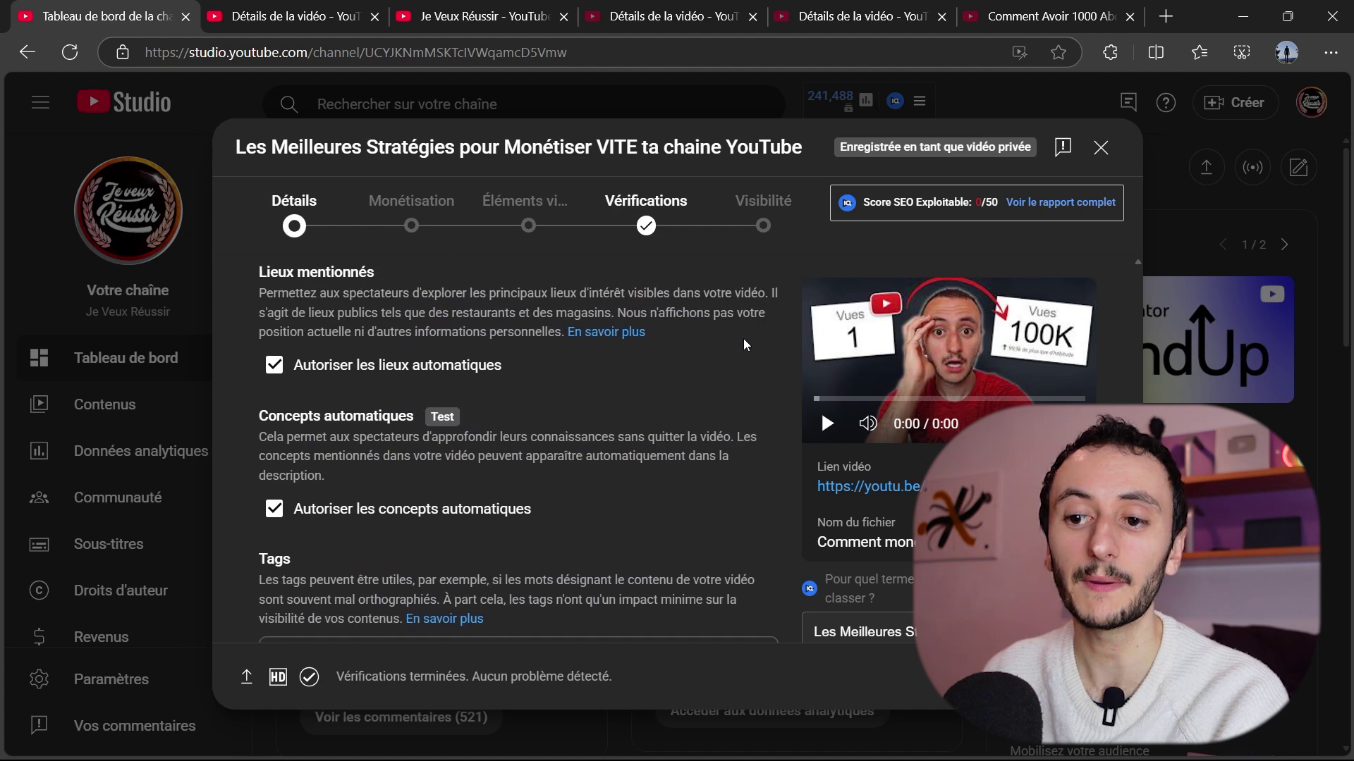
pyautogui.scroll(3, 659, 341)
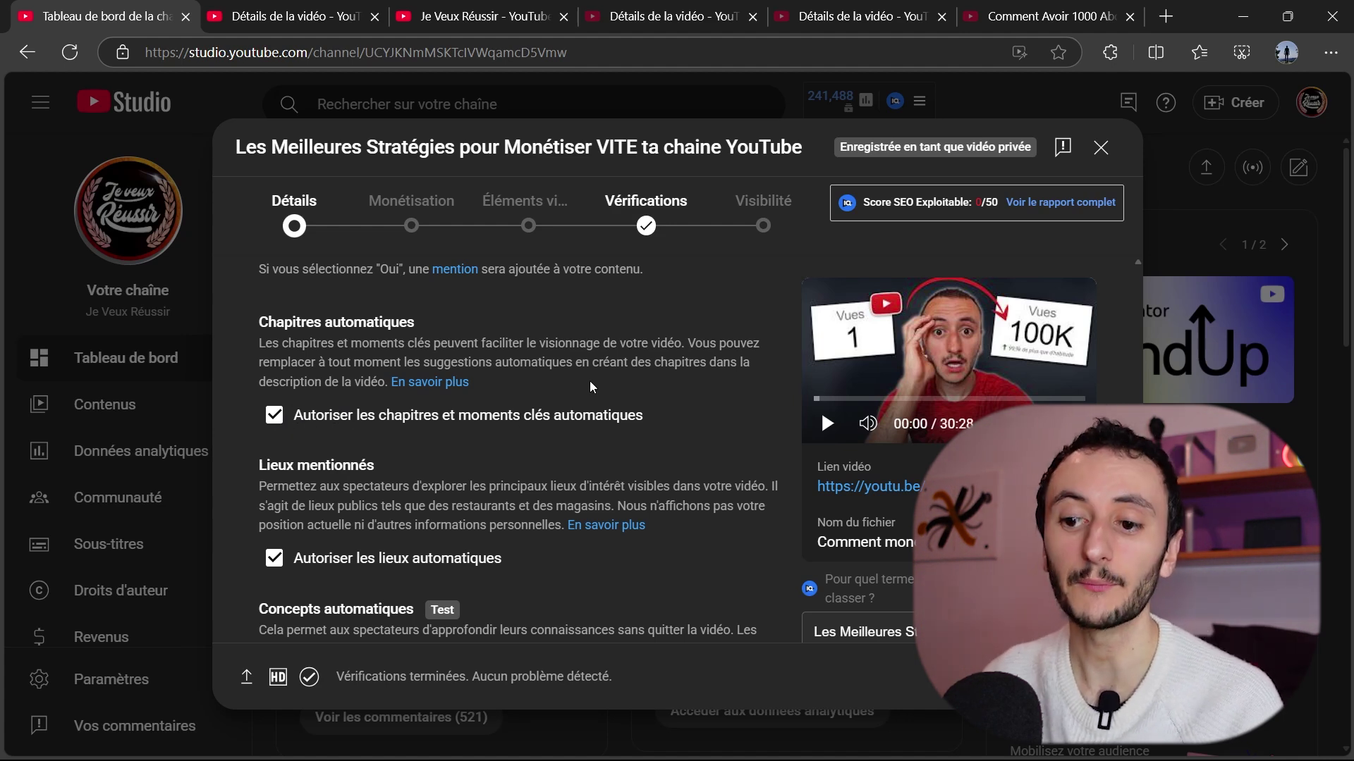
# Review the automatic places option and disable automatic concepts for the video
pyautogui.scroll(-3, 406, 411)
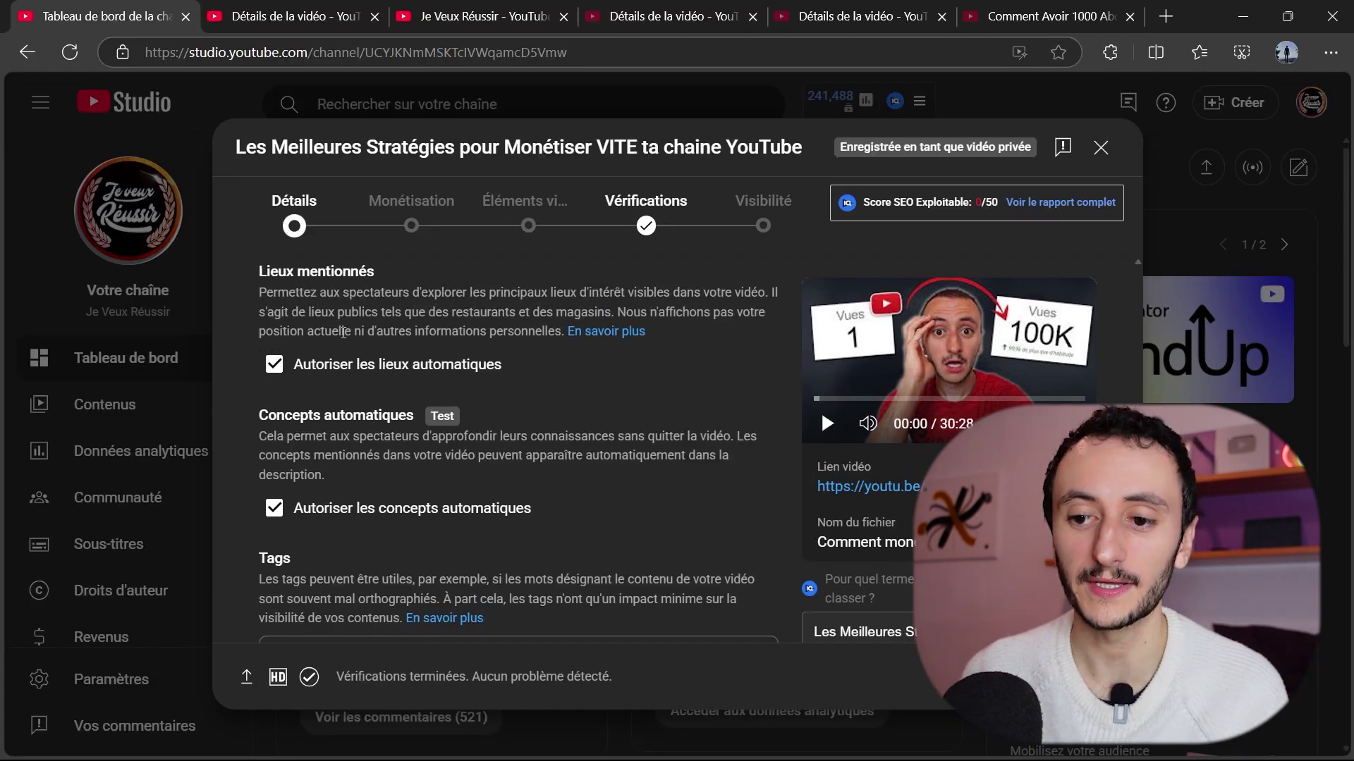
pyautogui.scroll(-1, 443, 341)
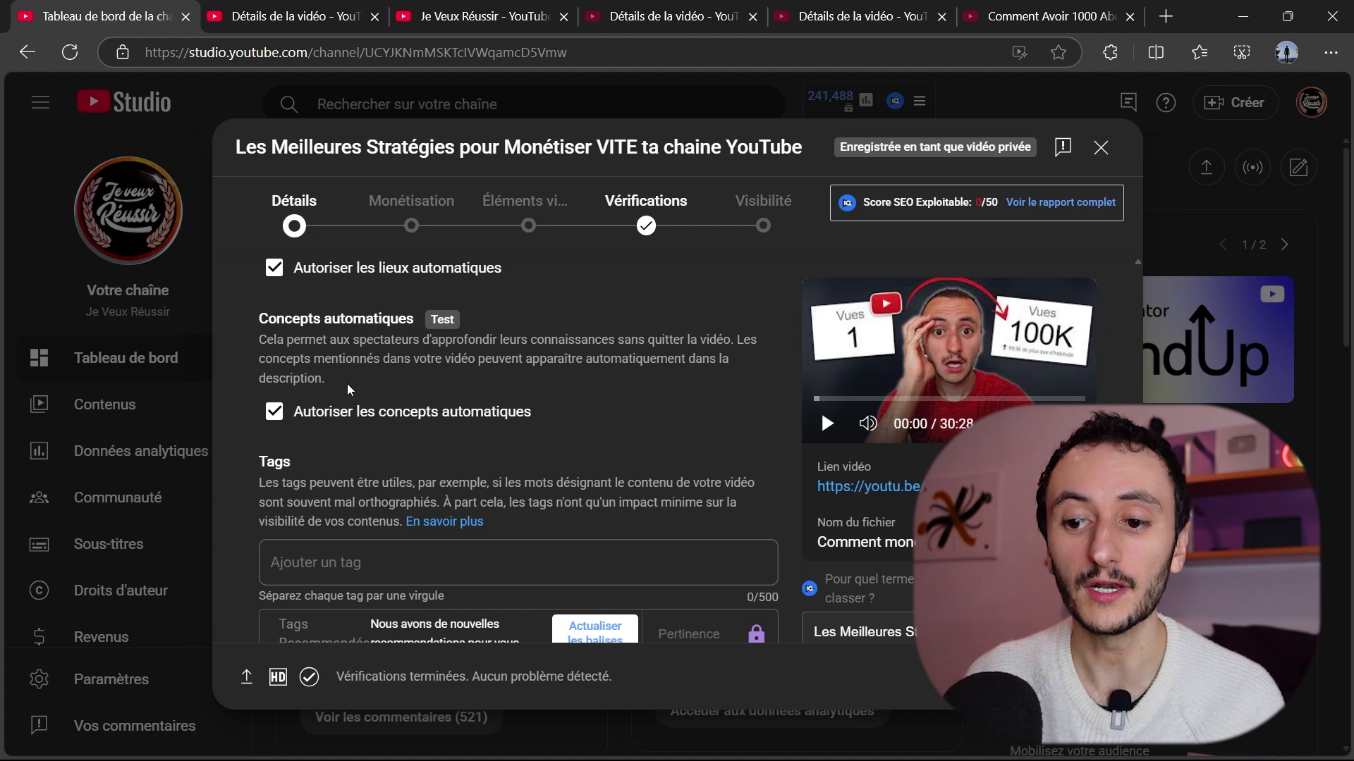
pyautogui.click(463, 413)
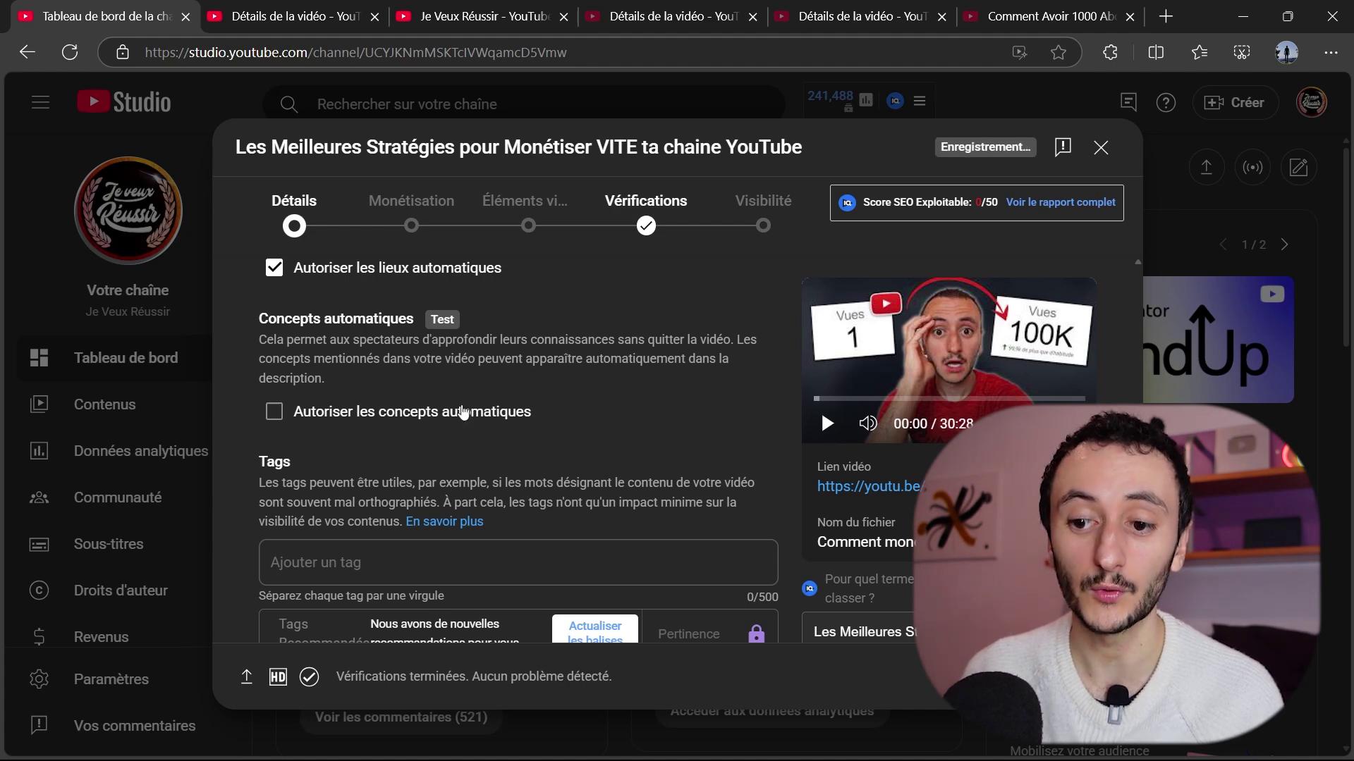
# Allow automatic concepts for the video again and read the explanation of how much tags matter
pyautogui.click(462, 420)
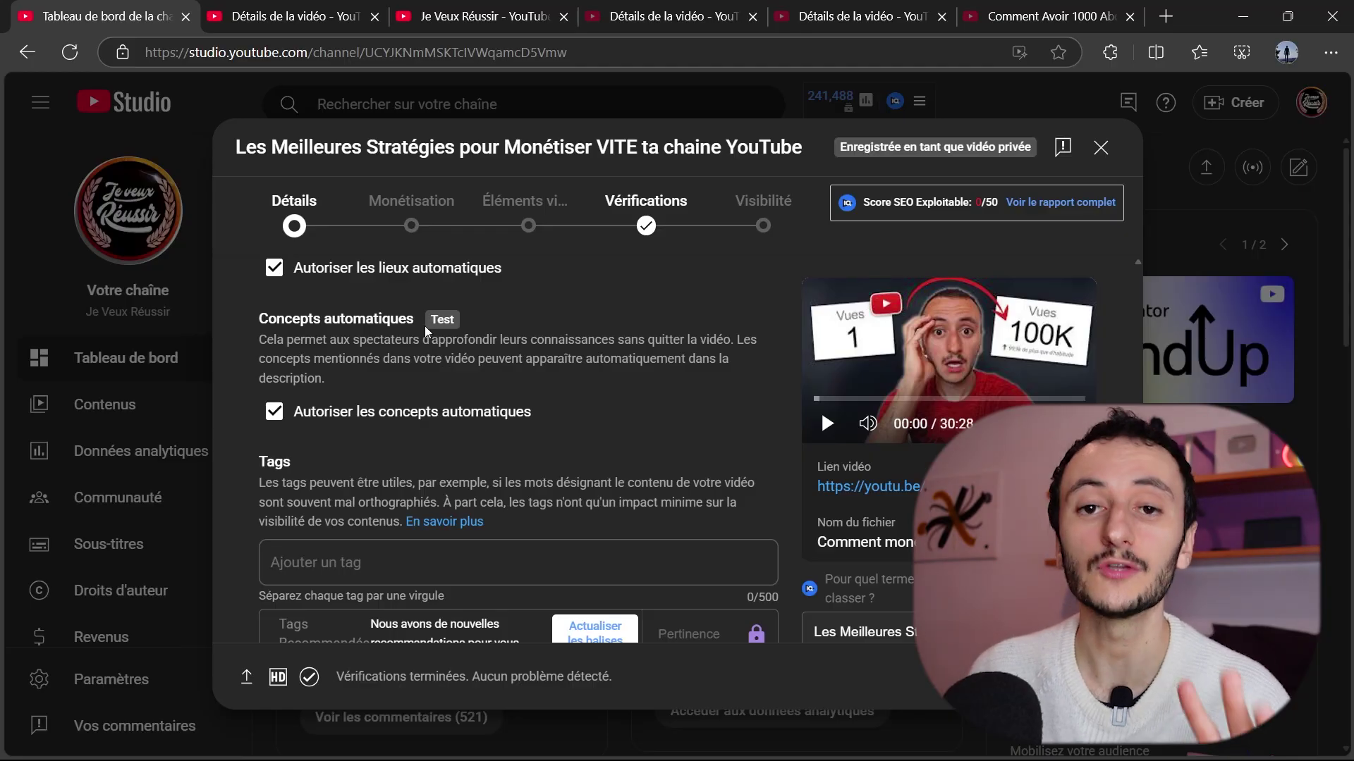
pyautogui.scroll(-3, 437, 327)
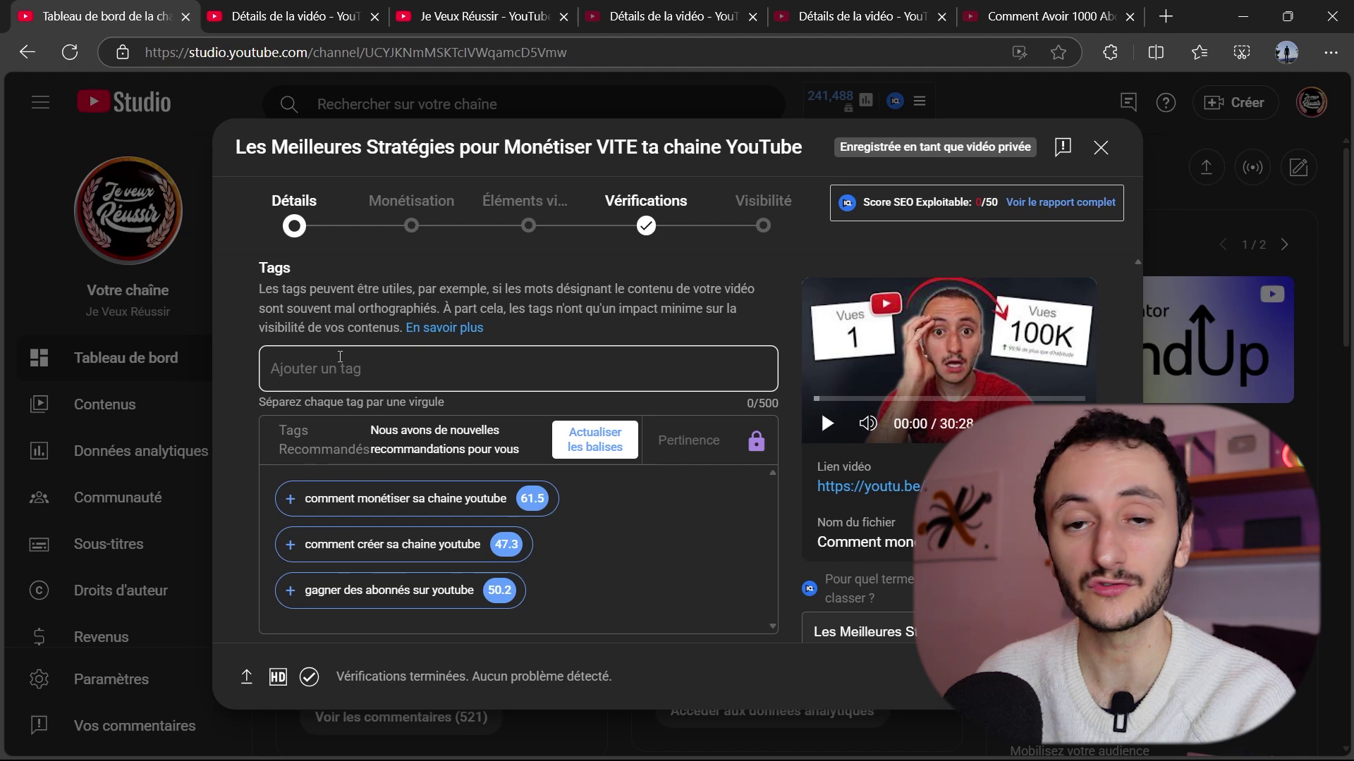
pyautogui.moveTo(259, 288); pyautogui.dragTo(394, 284)
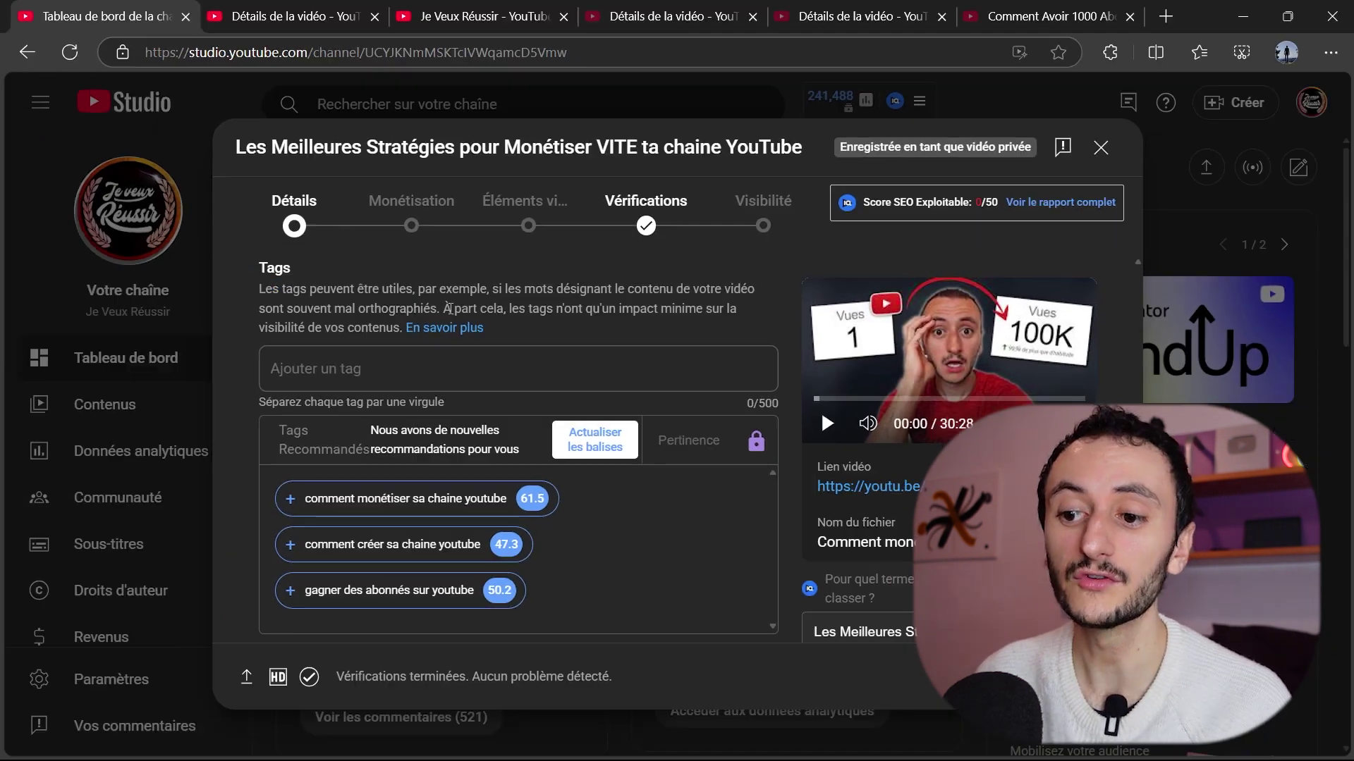
pyautogui.moveTo(463, 308); pyautogui.dragTo(585, 308)
pyautogui.click(408, 264)
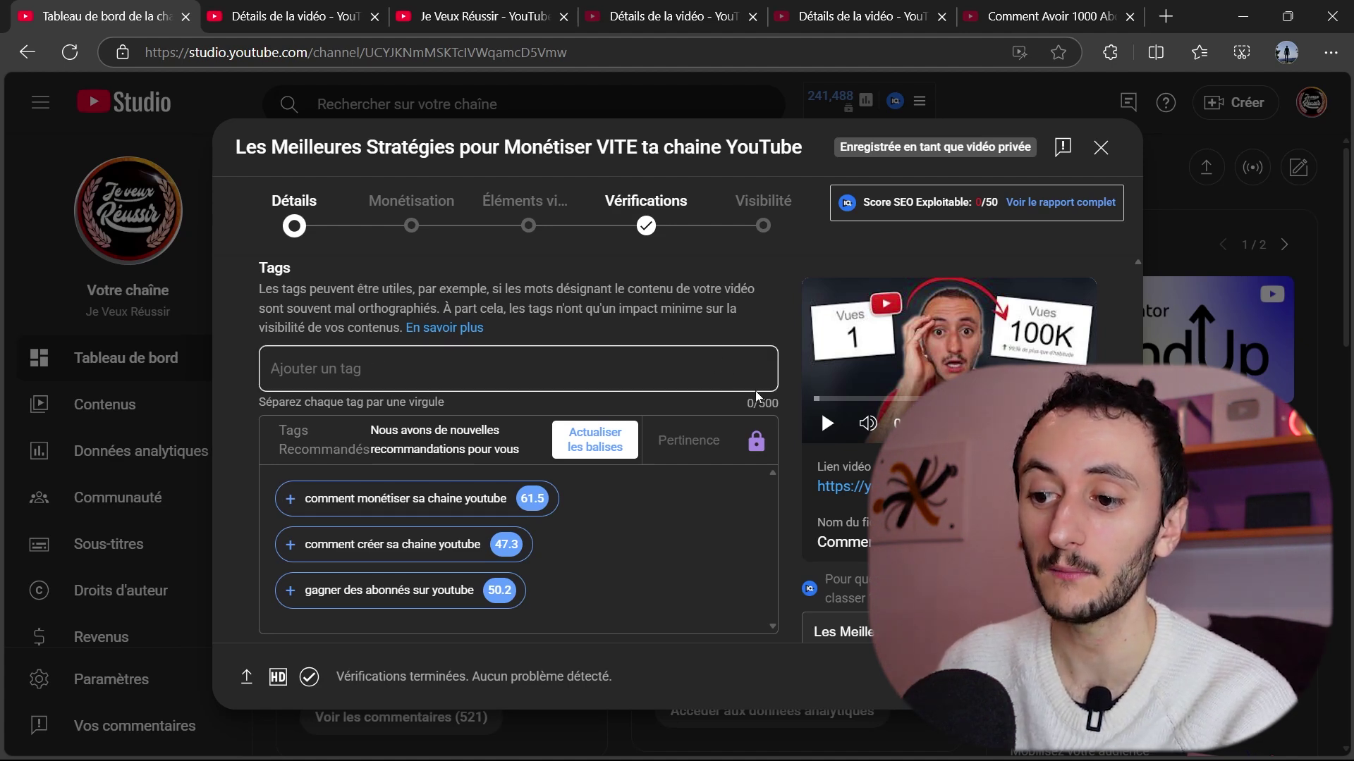
# Check the recommended tags and add "comment monétiser sa chaine youtube" to the video's tags
pyautogui.scroll(-2, 792, 375)
pyautogui.scroll(2, 791, 412)
pyautogui.moveTo(367, 513)
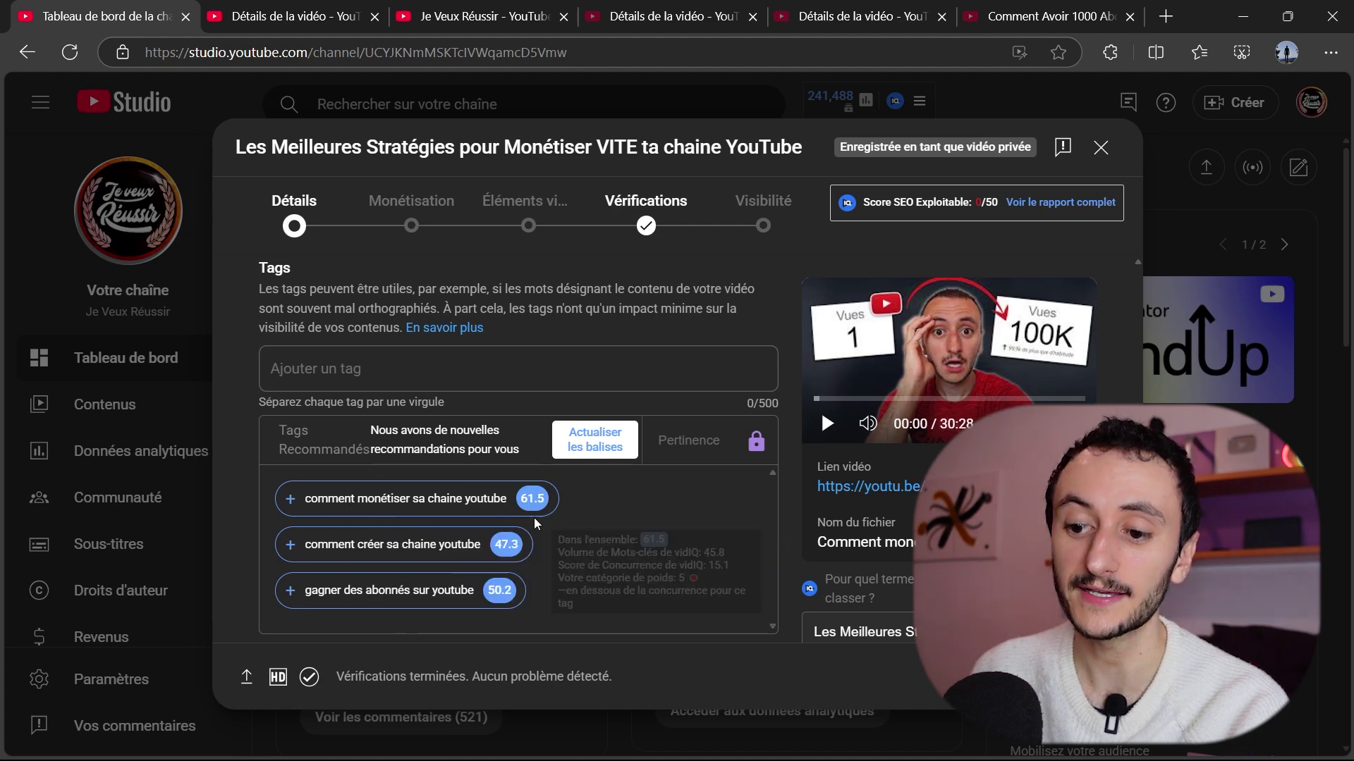
pyautogui.click(291, 502)
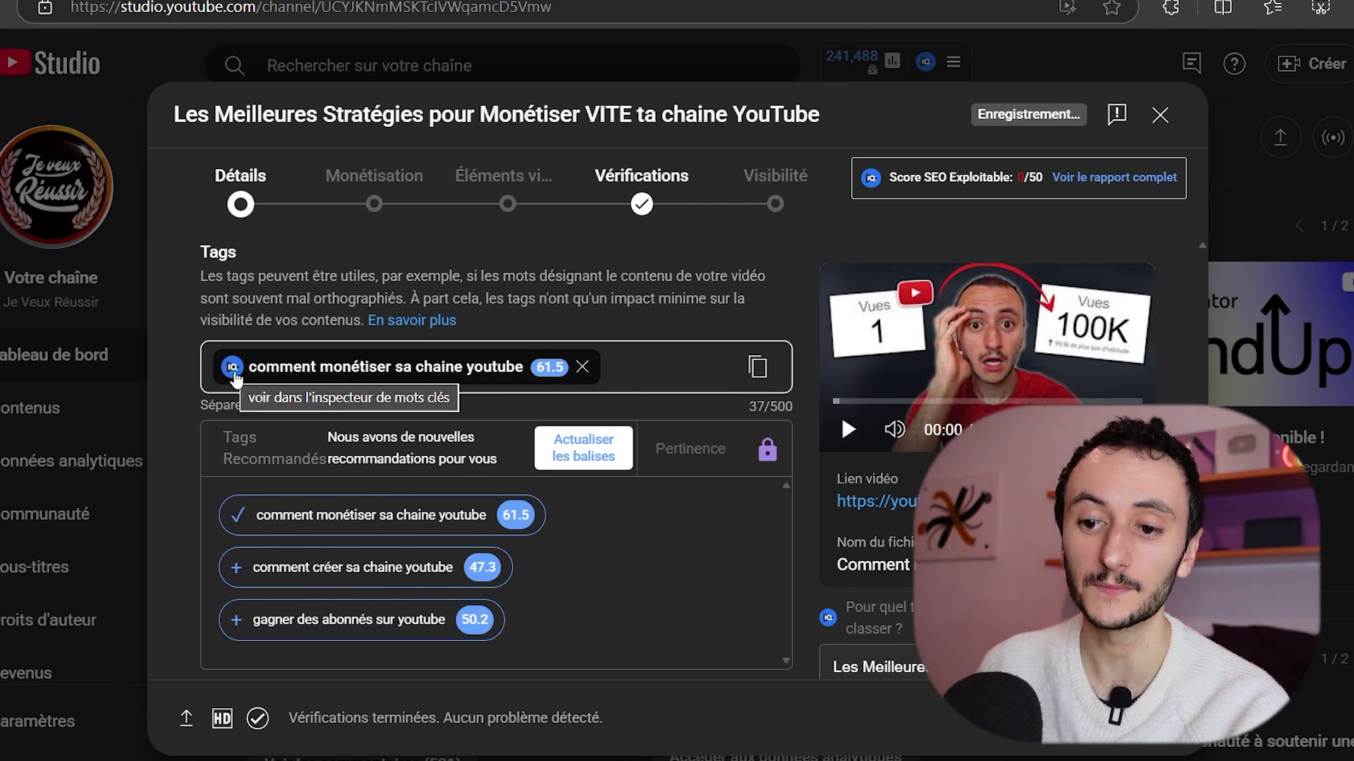
# Open the added tag in the vidIQ keyword inspector and compare the search volume and competition of similar keywords
pyautogui.click(233, 369)
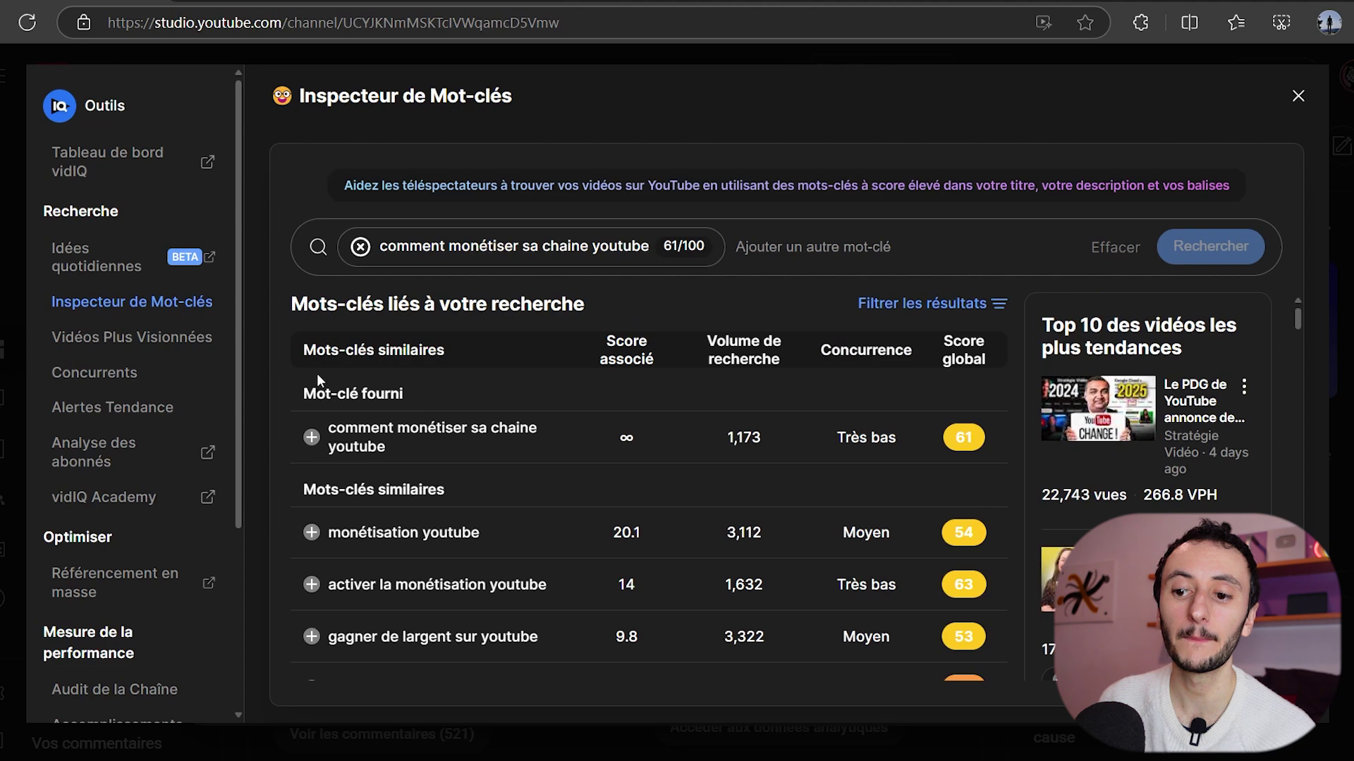
pyautogui.scroll(-2, 310, 376)
pyautogui.scroll(2, 303, 377)
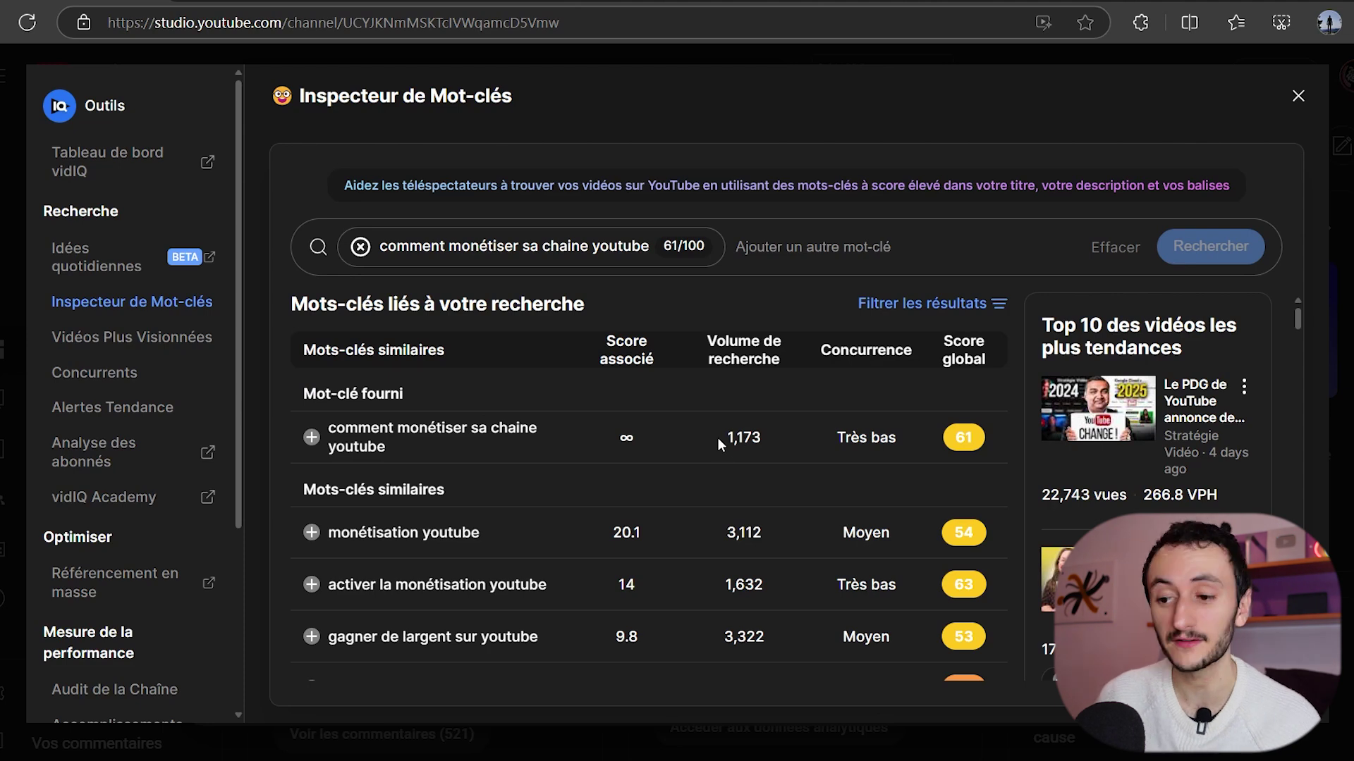
pyautogui.scroll(-2, 749, 463)
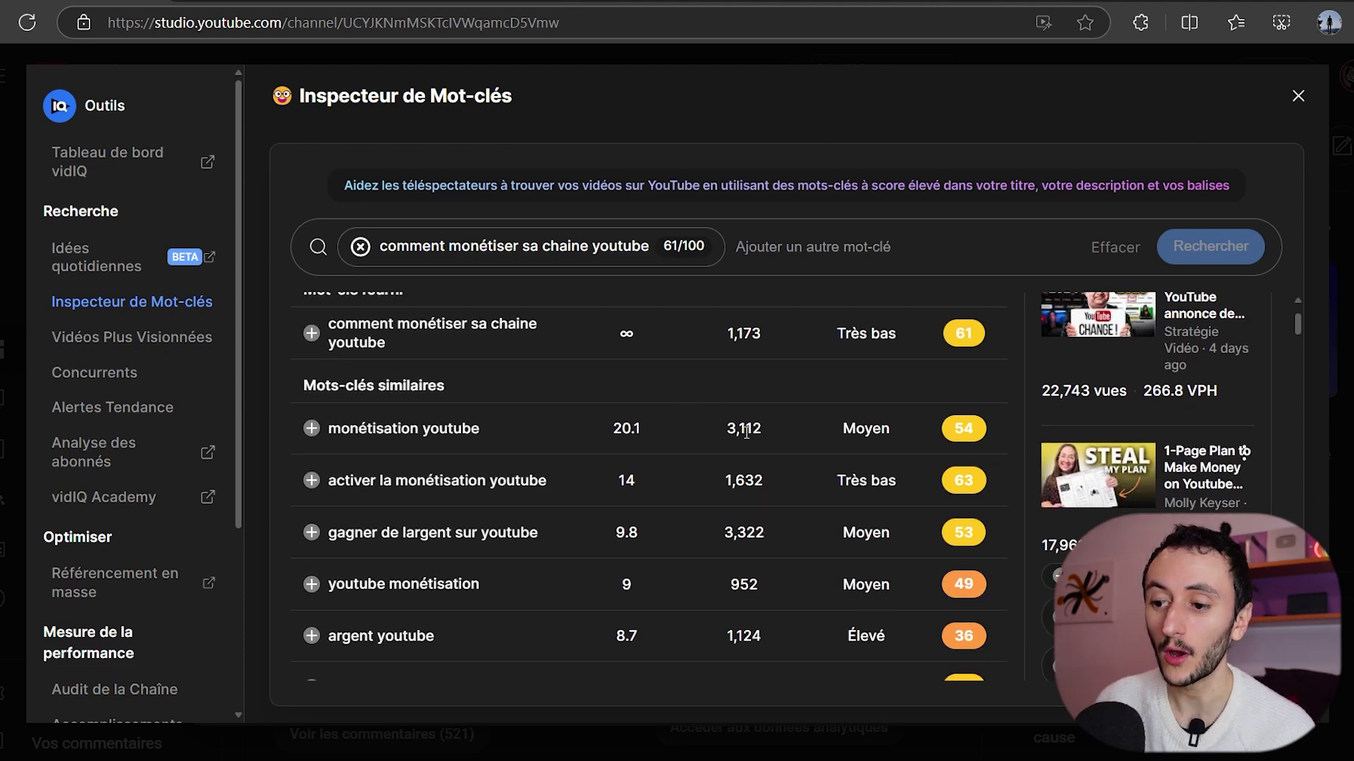
pyautogui.scroll(2, 770, 440)
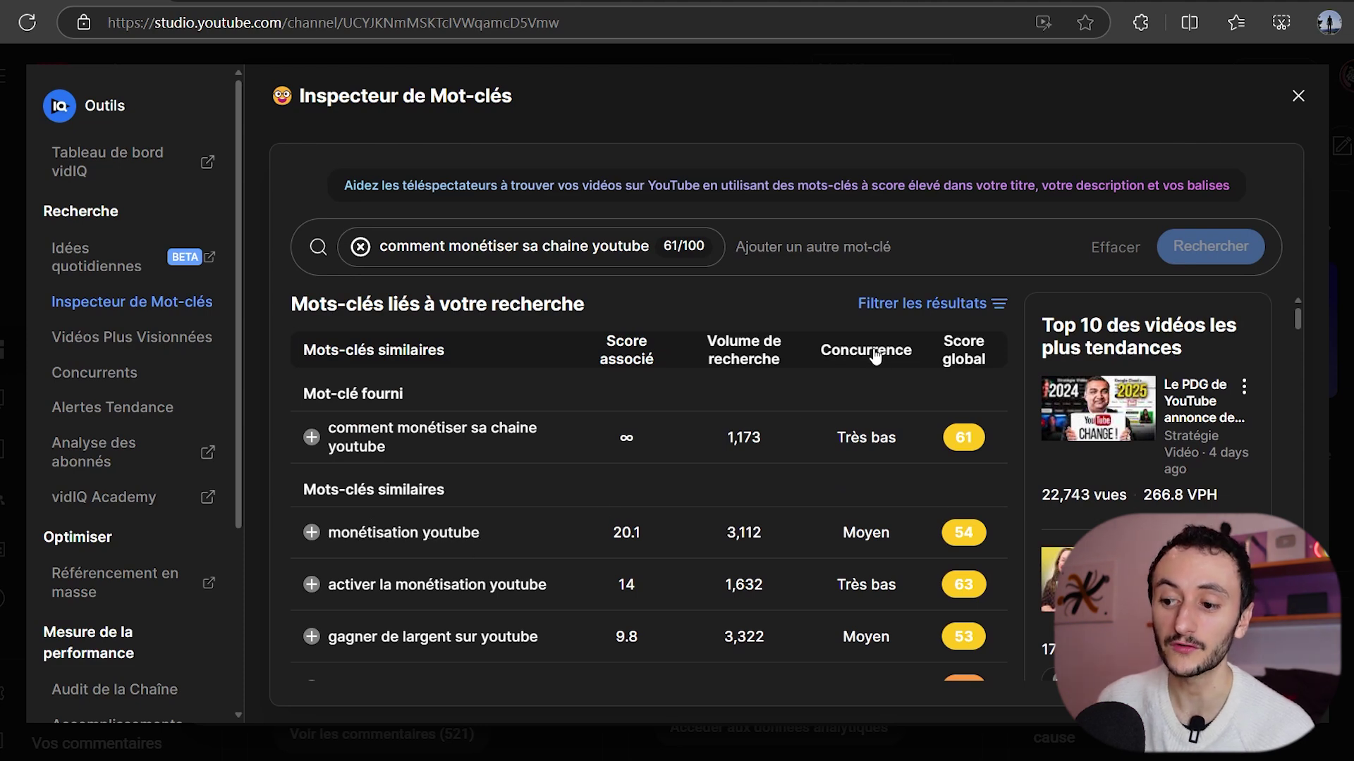
pyautogui.moveTo(873, 524)
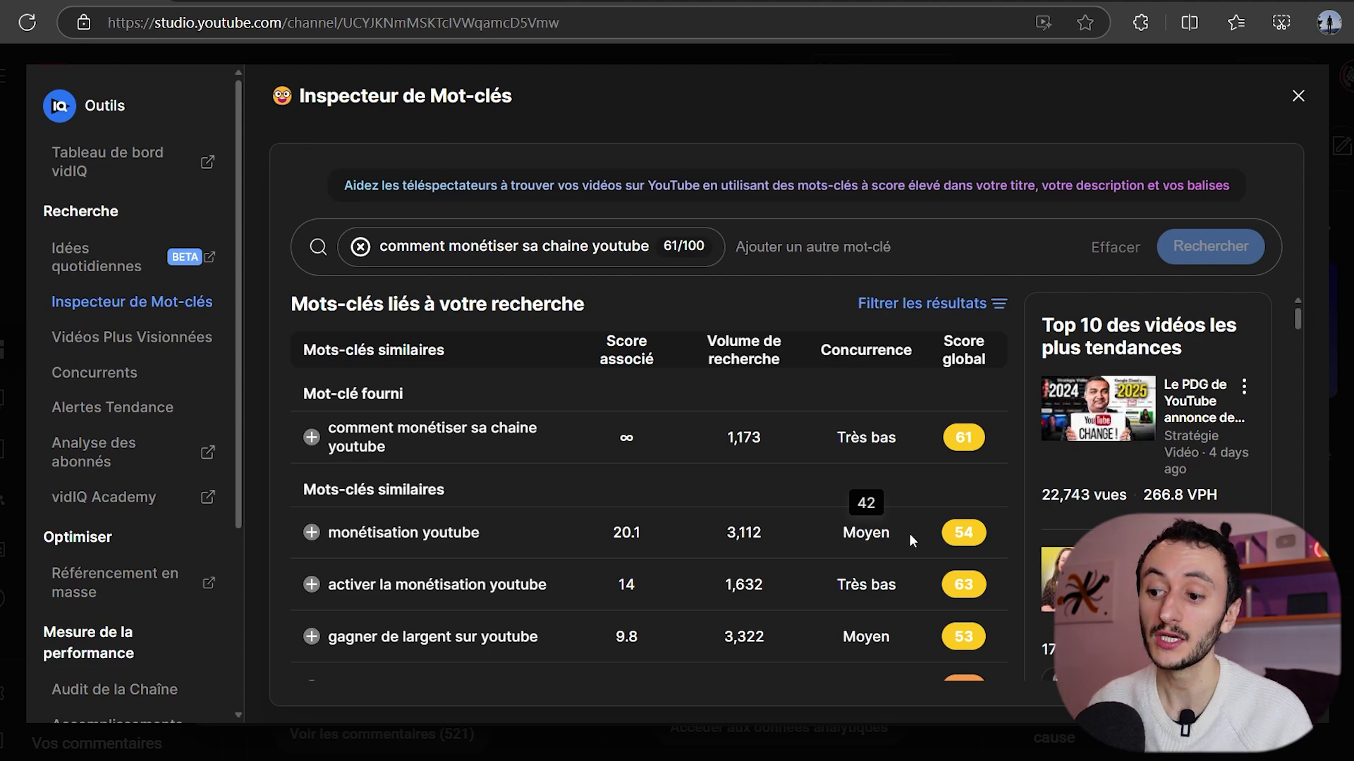
# Add the similar keywords "monétisation youtube", "activer la monétisation youtube", "gagner de largent sur youtube" and "youtube monétisation" as tags, and leave the keyword inspector
pyautogui.scroll(-1, 806, 493)
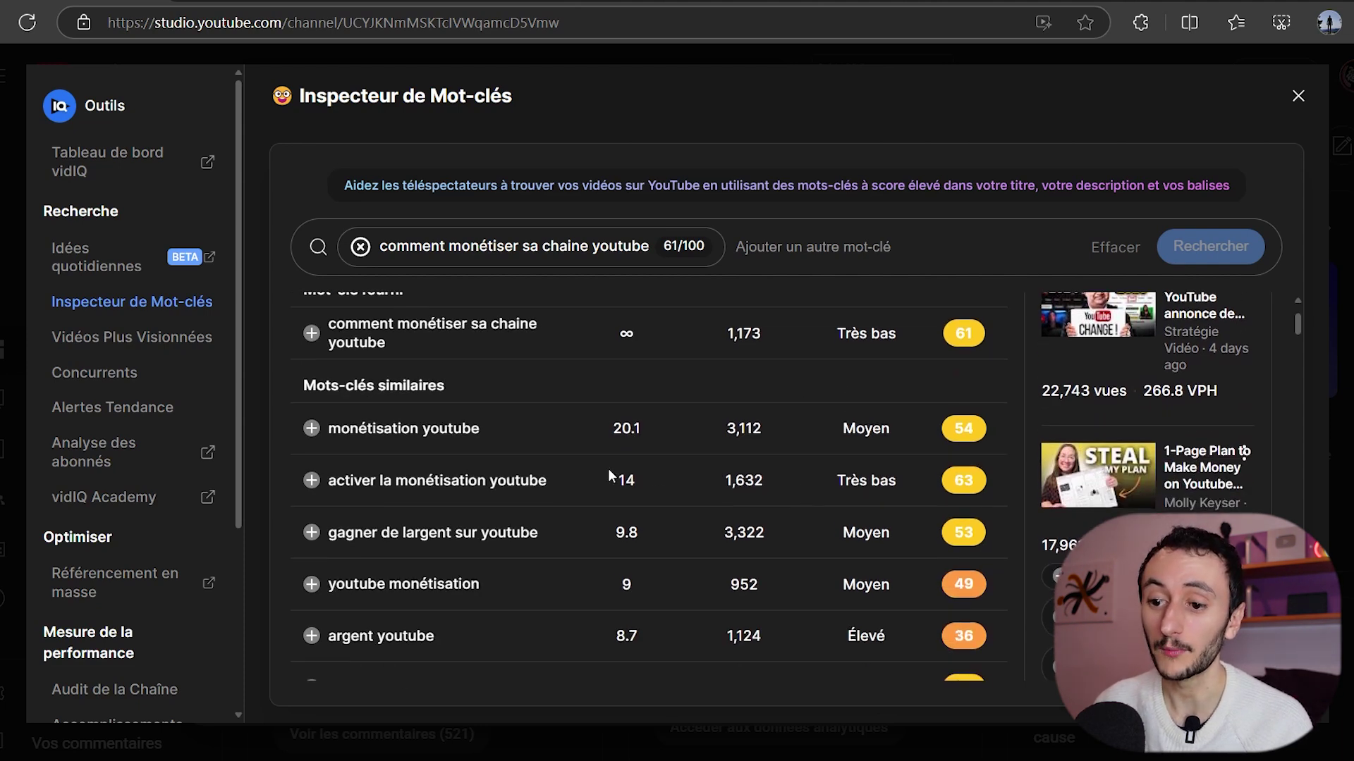
pyautogui.click(311, 430)
pyautogui.click(311, 480)
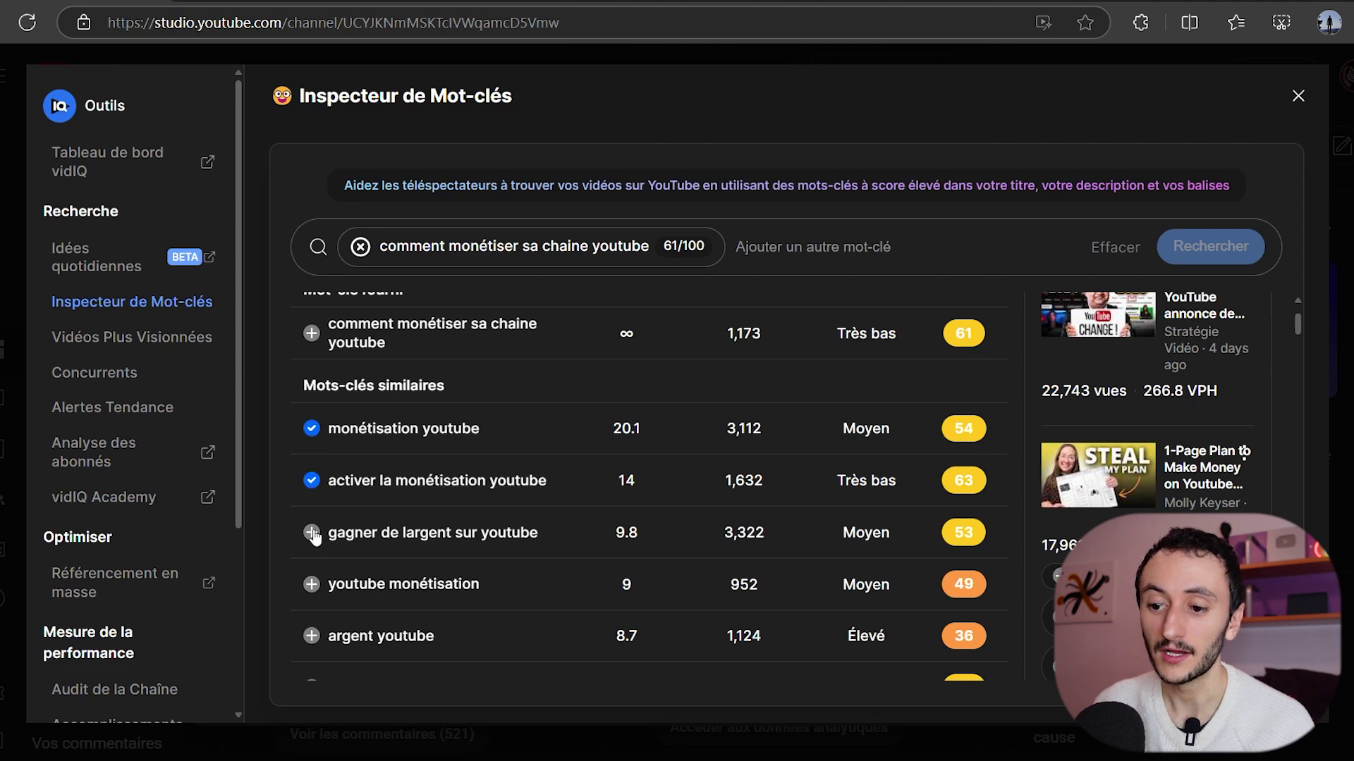
pyautogui.click(310, 533)
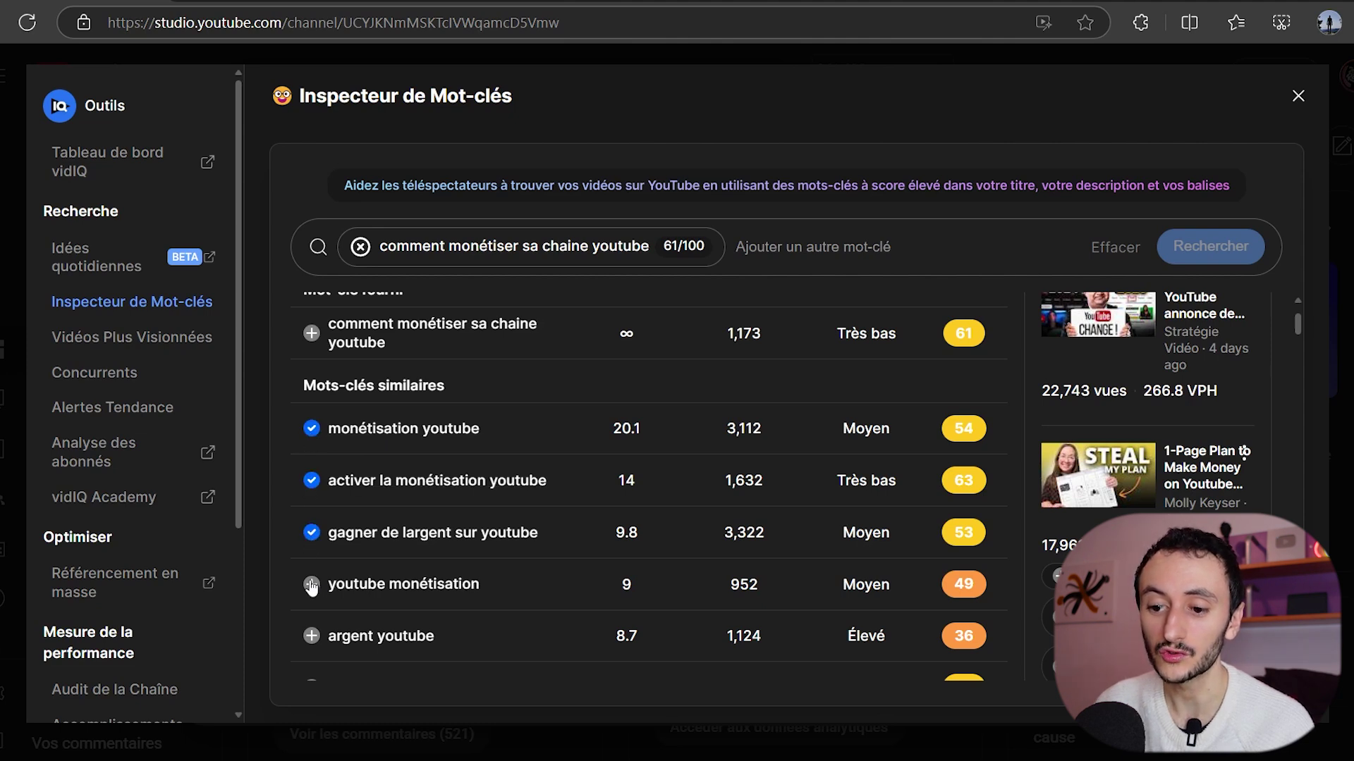
pyautogui.scroll(-2, 423, 546)
pyautogui.scroll(1, 432, 520)
pyautogui.scroll(-1, 517, 477)
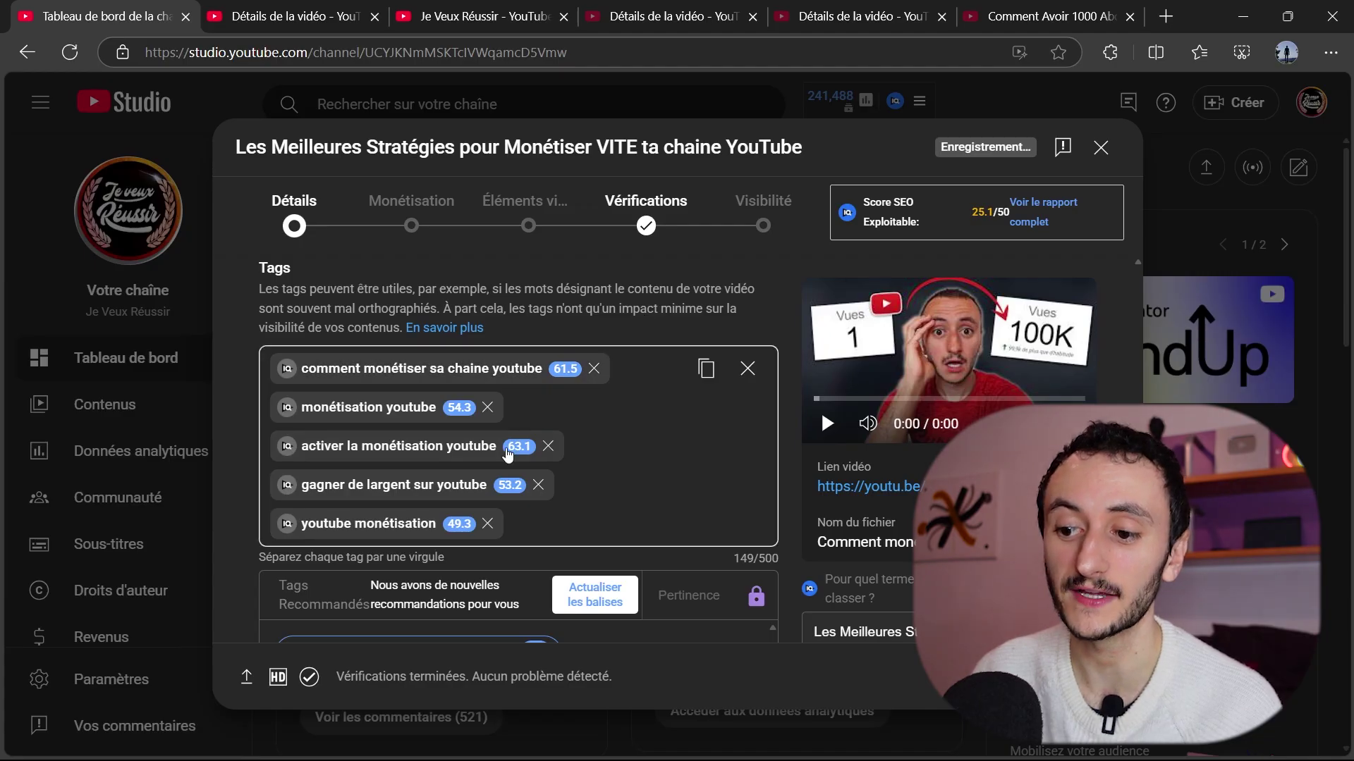
# Check the tag list and its character count, and boost the video with vidIQ to get more tag recommendations
pyautogui.scroll(-1, 623, 484)
pyautogui.scroll(1, 564, 437)
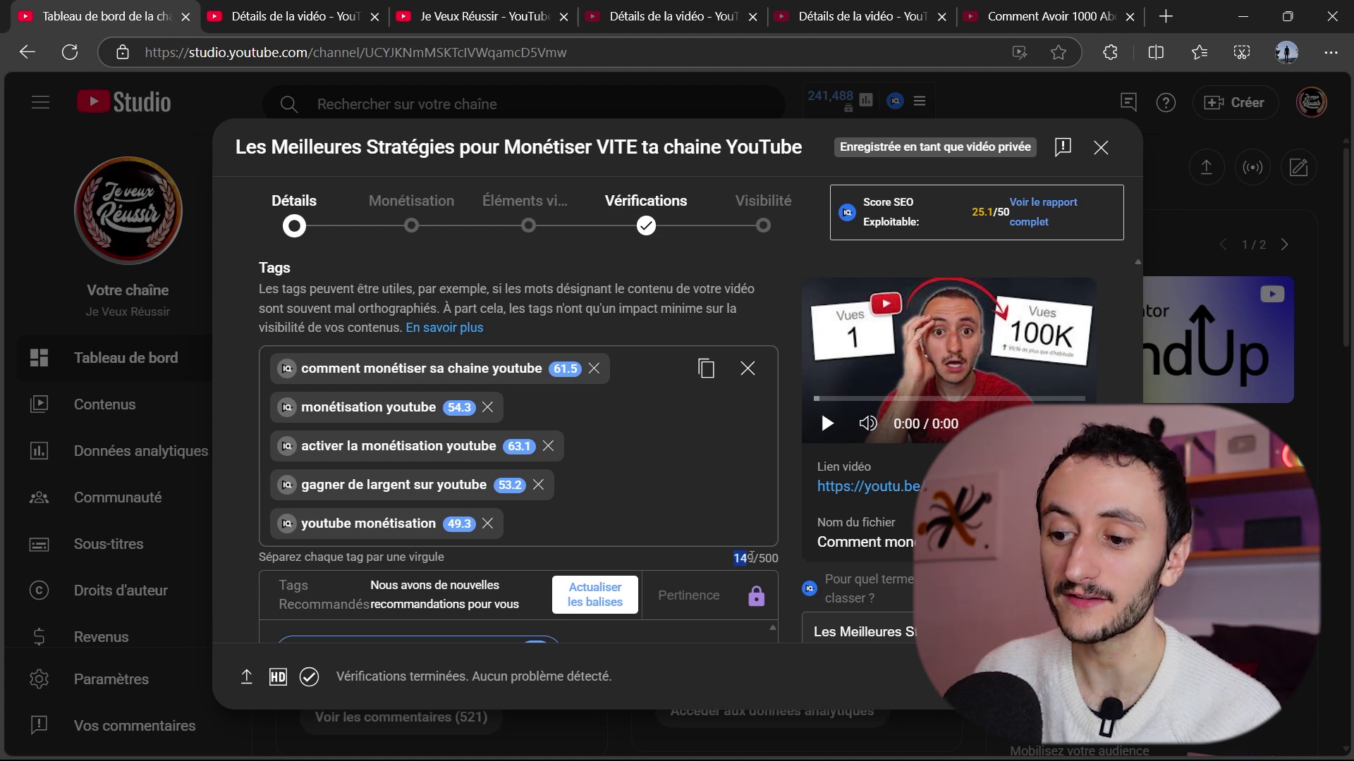
pyautogui.scroll(-2, 545, 523)
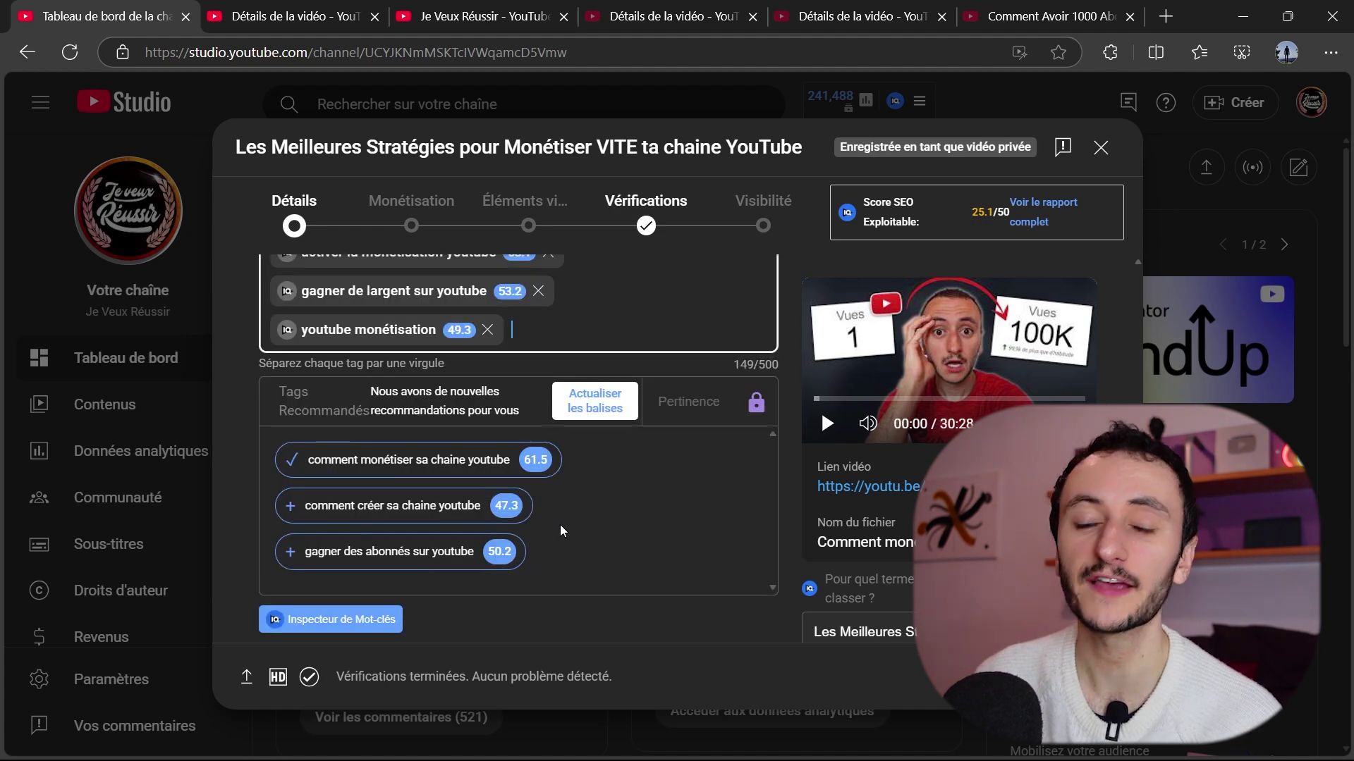
pyautogui.scroll(-1, 560, 525)
pyautogui.scroll(-1, 559, 524)
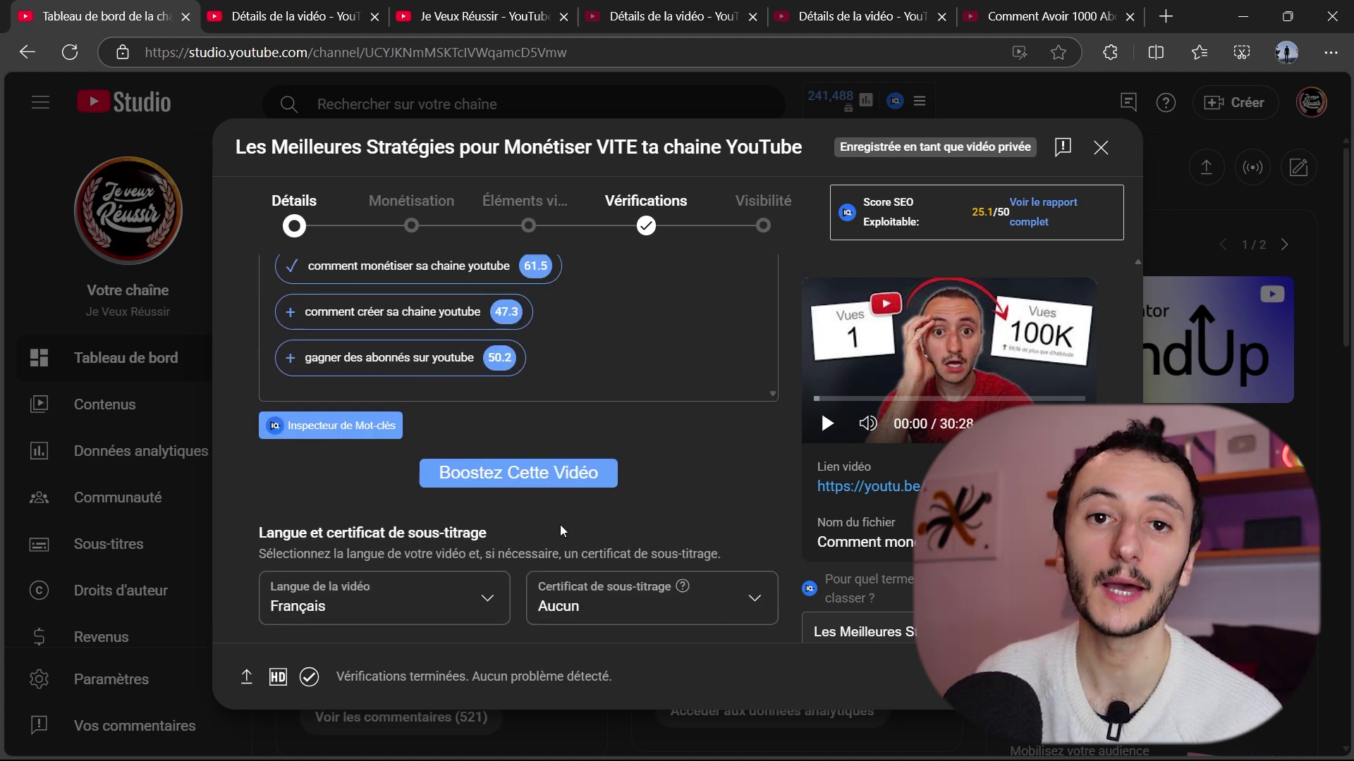
pyautogui.click(582, 487)
# Add the recommended tags "comment créer sa chaine youtube" and "gagner des abonnés sur youtube", and review the remaining recommendations
pyautogui.scroll(1, 776, 388)
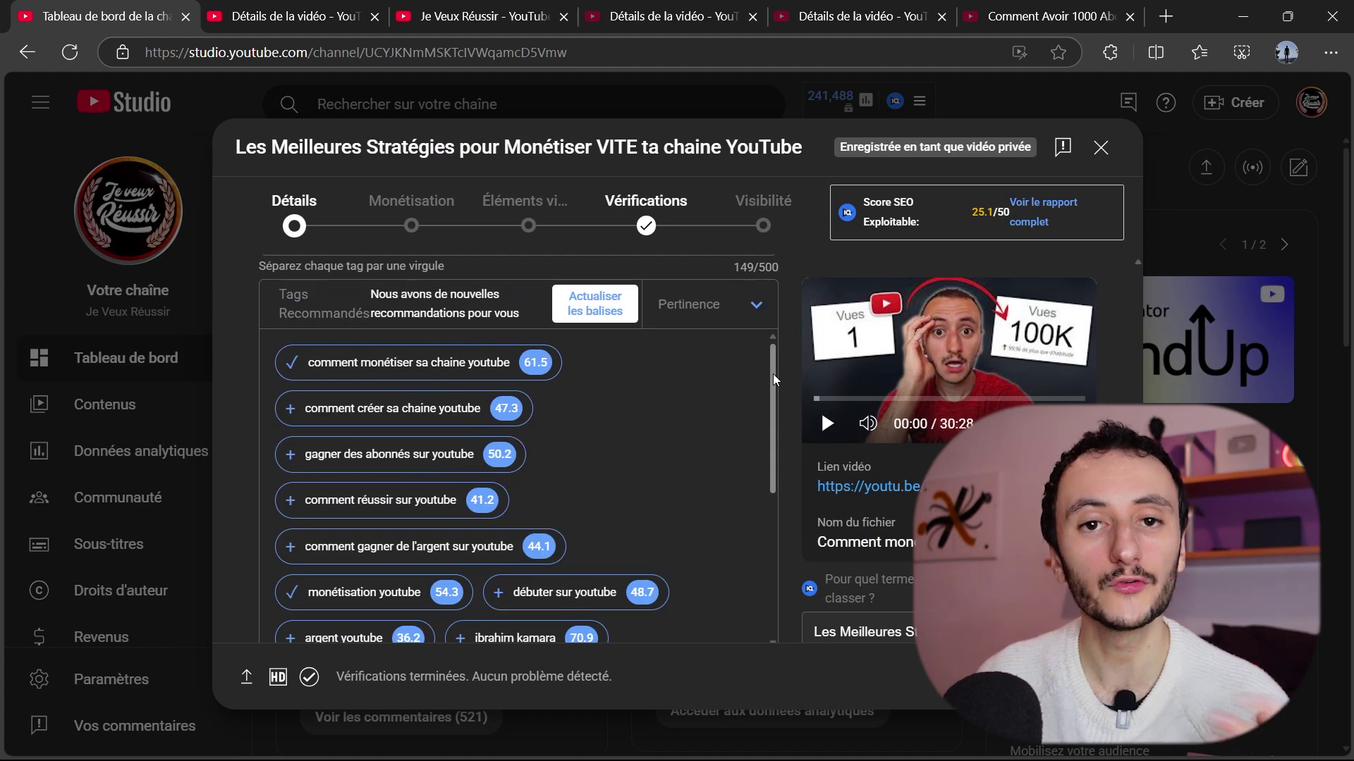
pyautogui.click(290, 409)
pyautogui.click(279, 436)
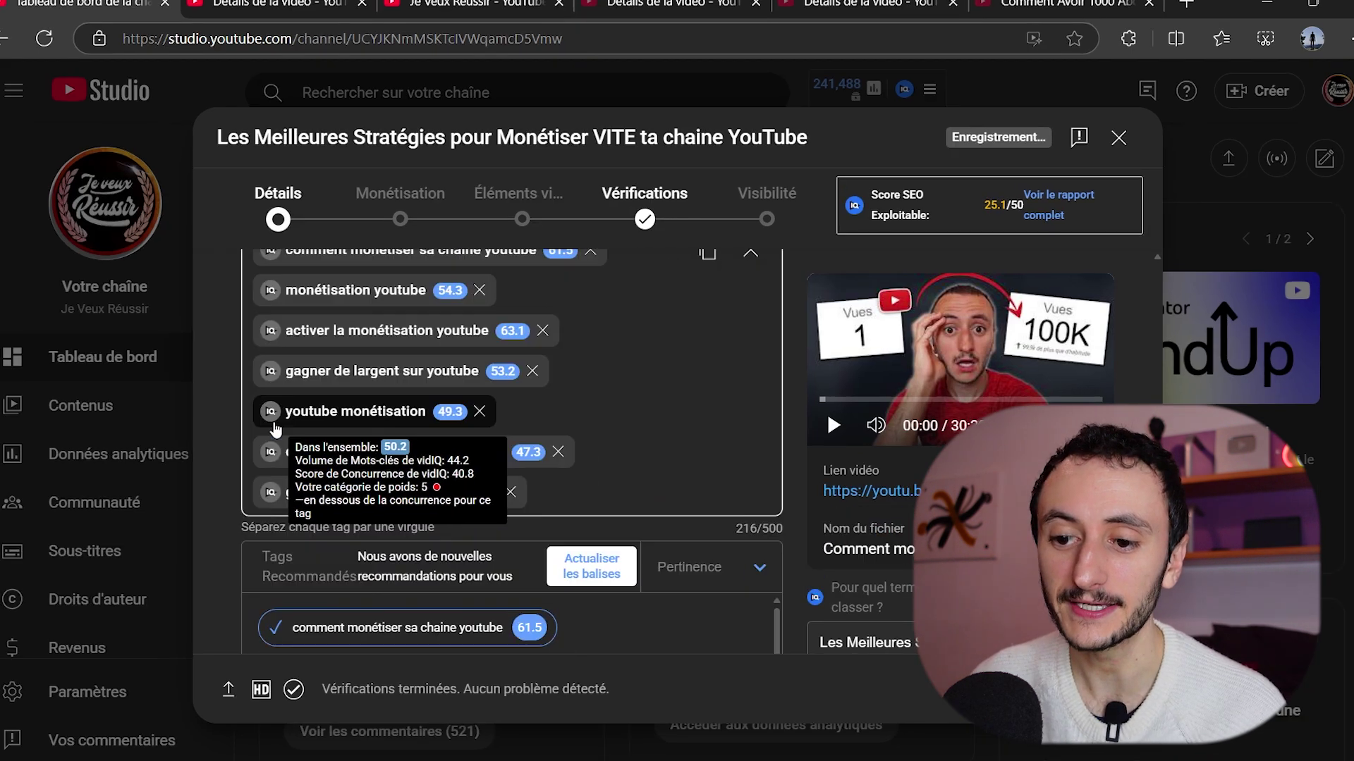
pyautogui.scroll(-5, 705, 381)
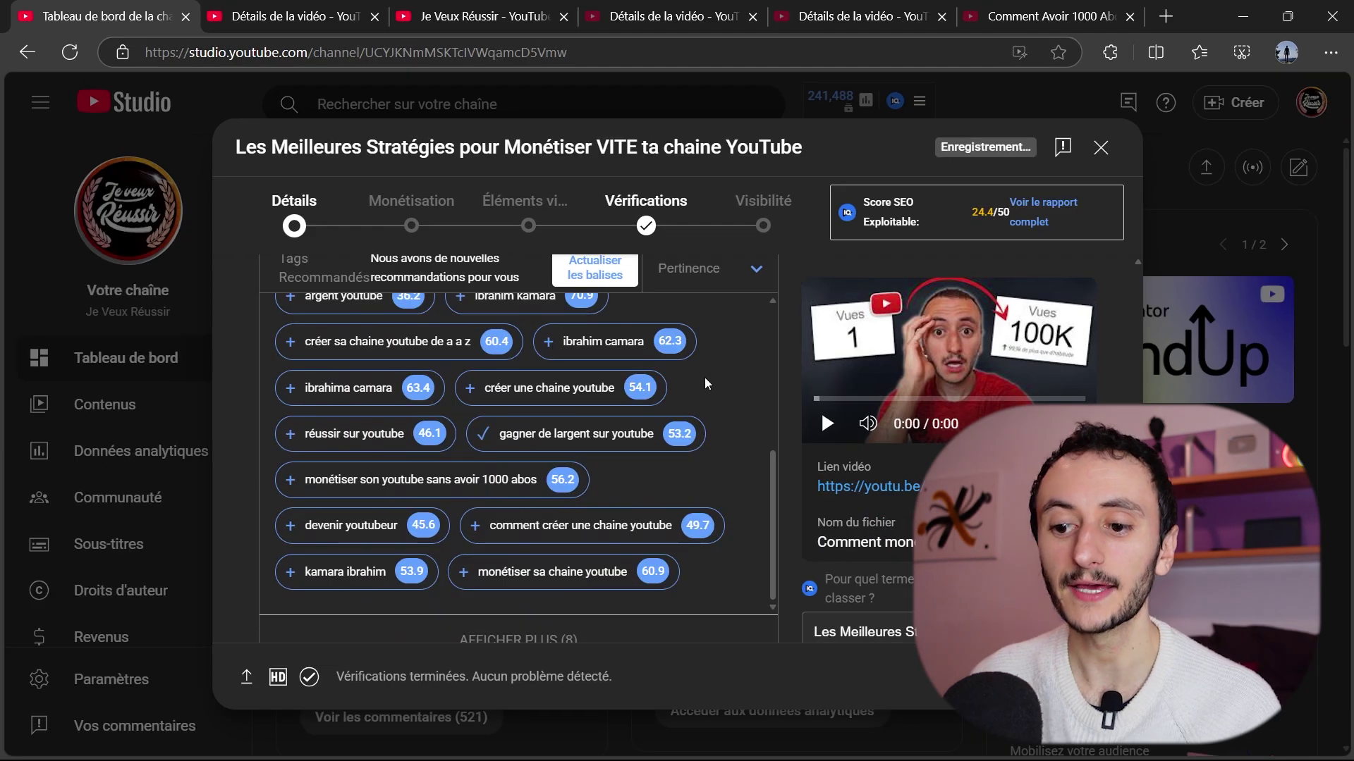
pyautogui.scroll(5, 753, 564)
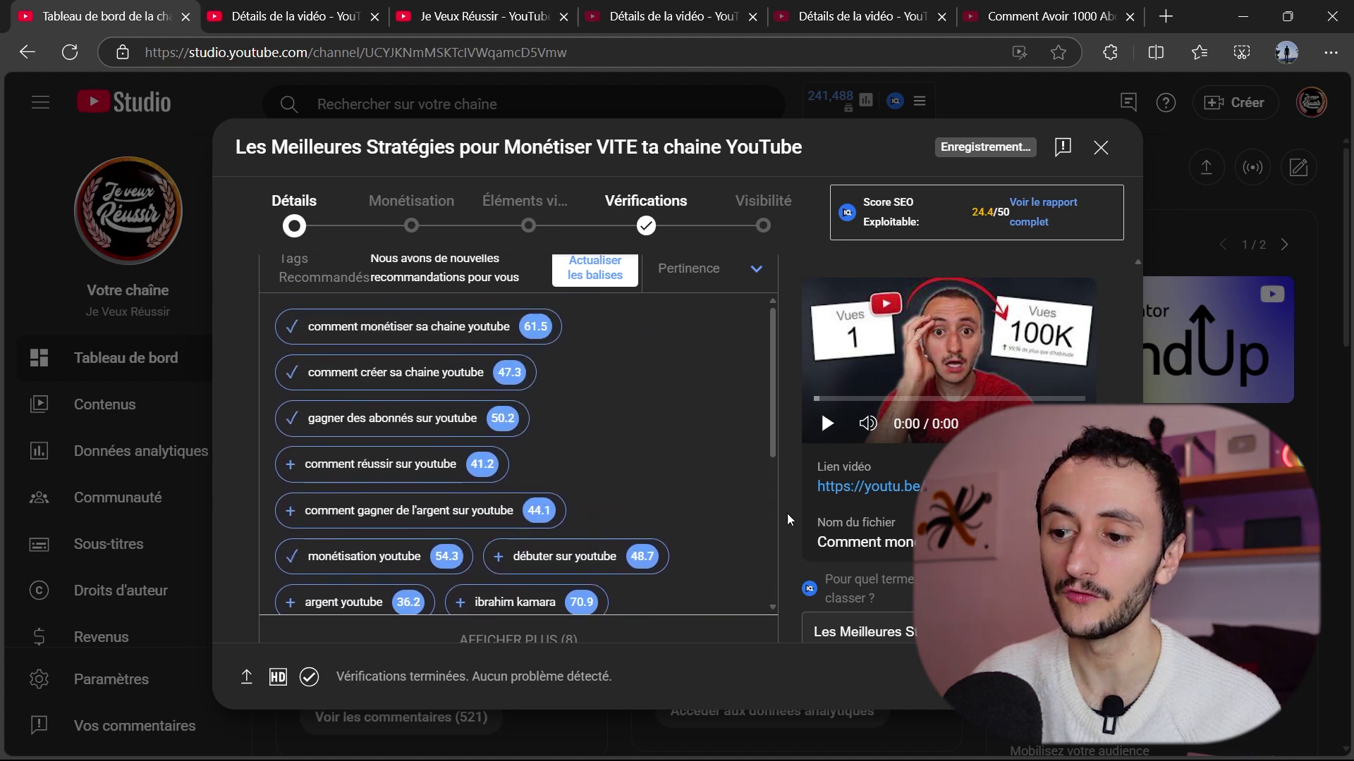
pyautogui.scroll(2, 741, 507)
pyautogui.scroll(-2, 641, 438)
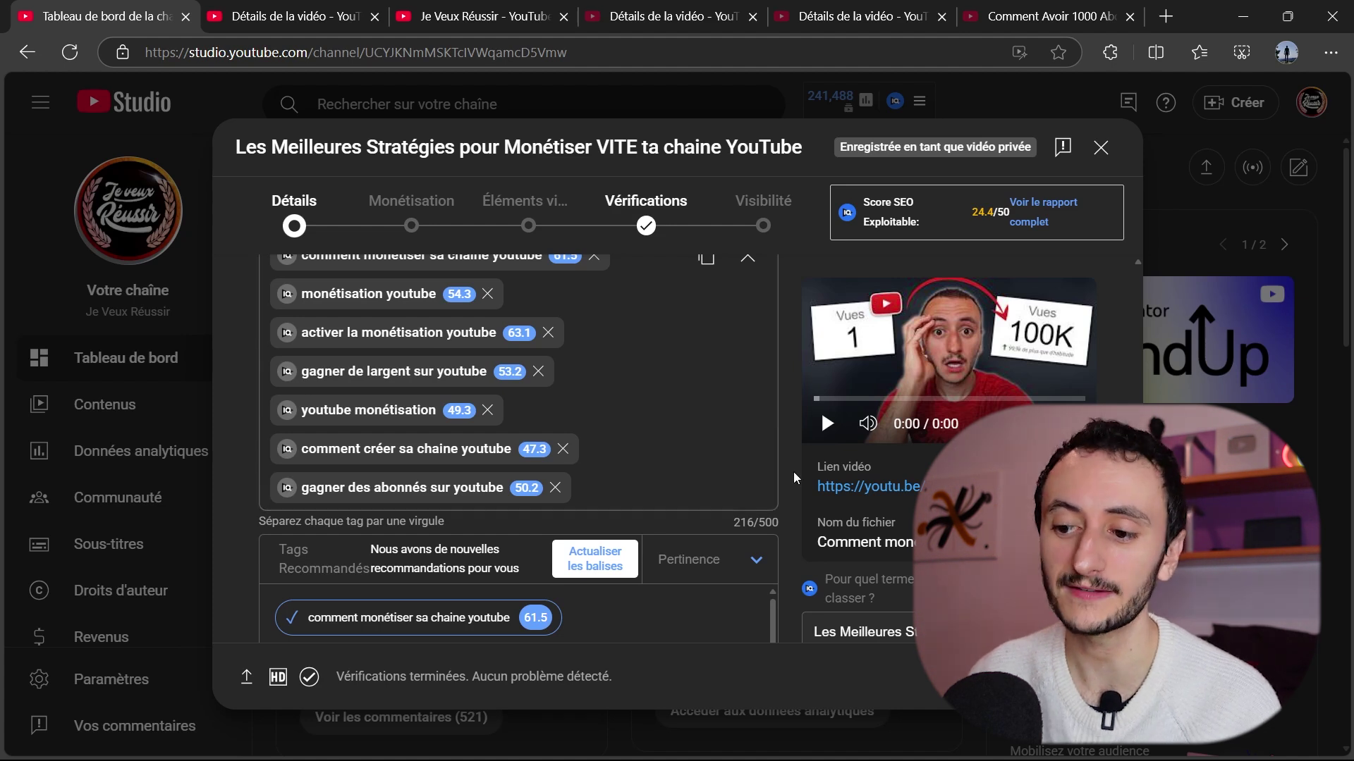
# Review the language, recording and licence settings, compare the two licence options and keep "Licence YouTube standard"
pyautogui.scroll(-5, 492, 275)
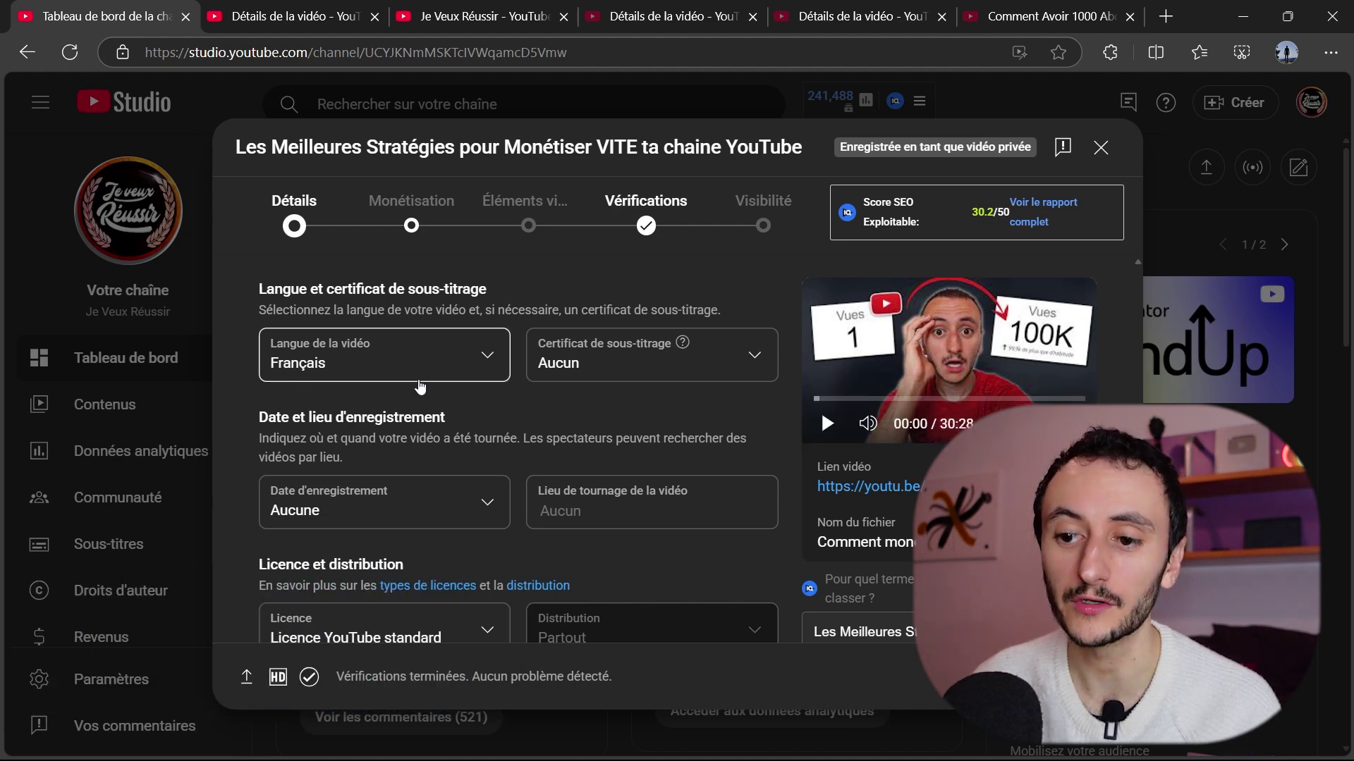
pyautogui.scroll(-2, 366, 324)
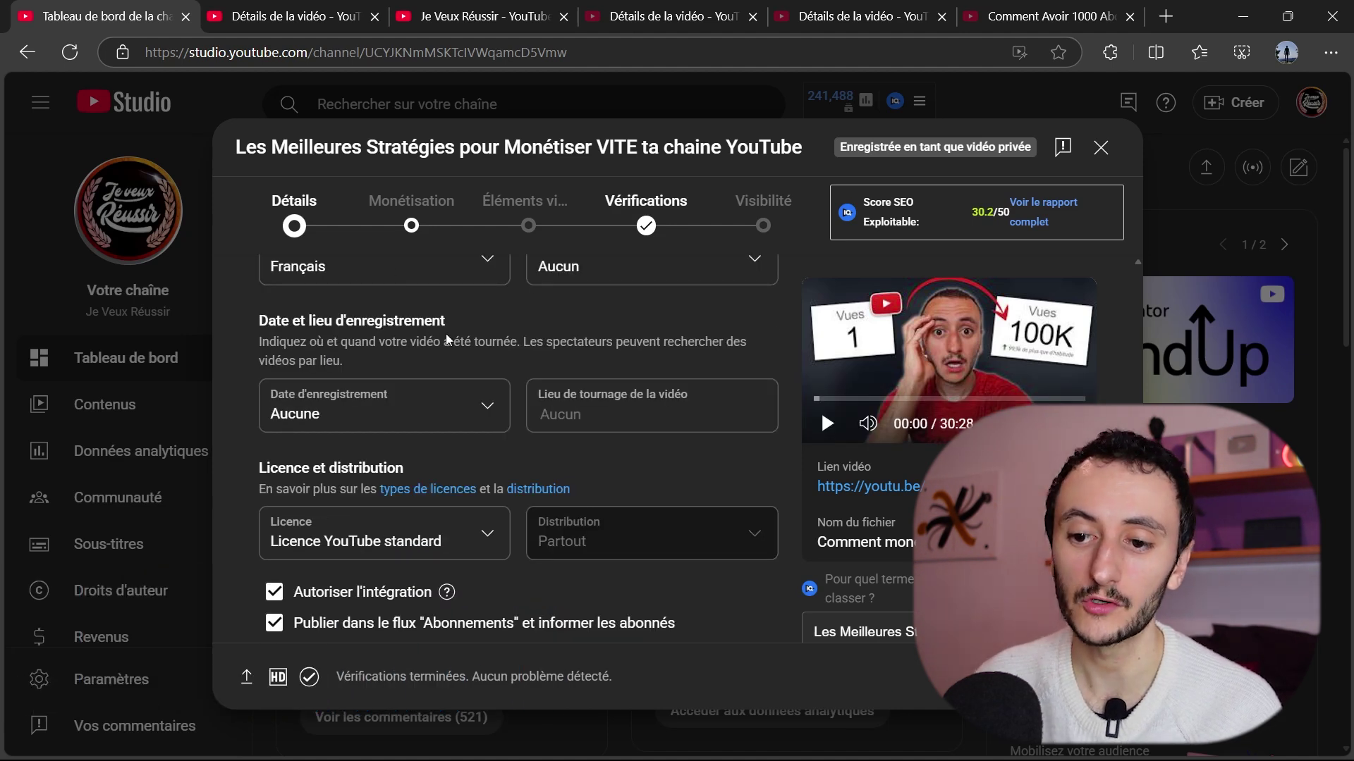
pyautogui.scroll(-2, 446, 338)
pyautogui.scroll(-2, 520, 356)
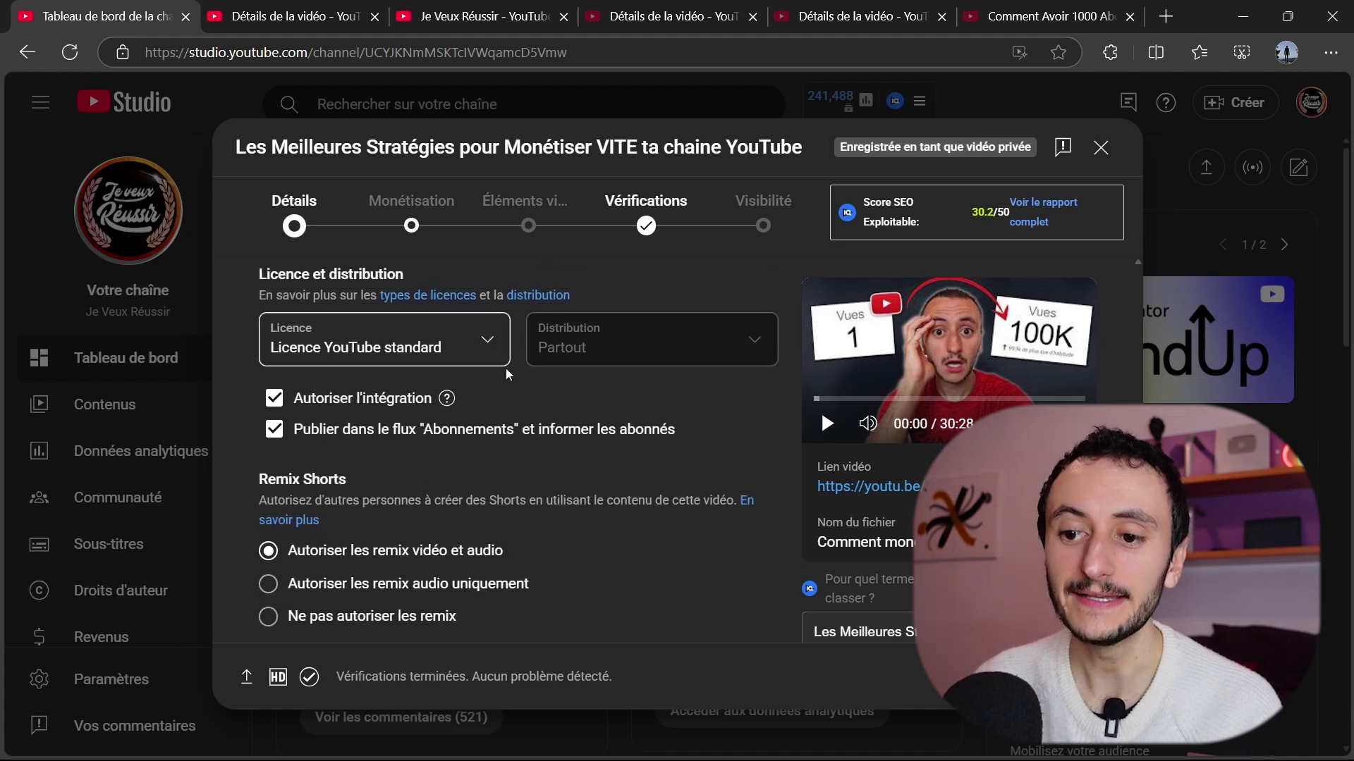
pyautogui.click(398, 354)
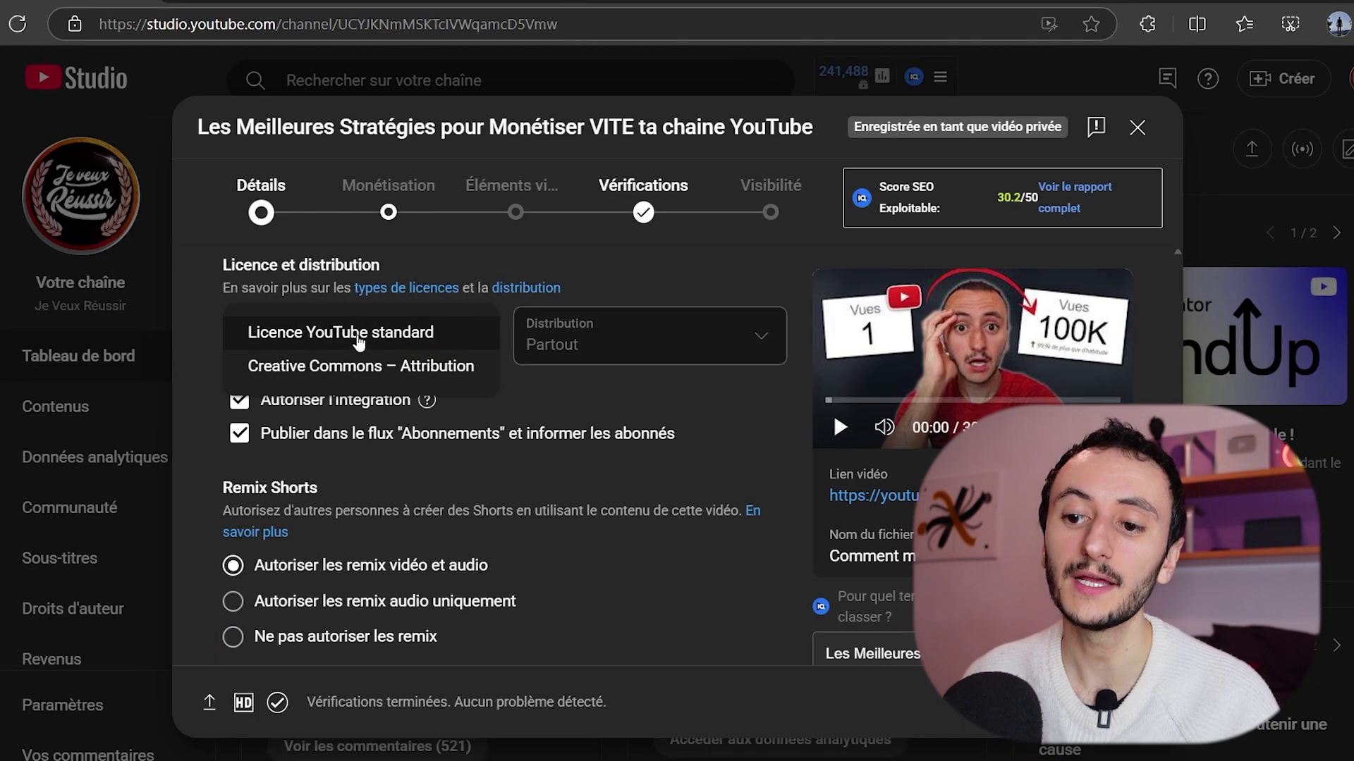
pyautogui.click(355, 340)
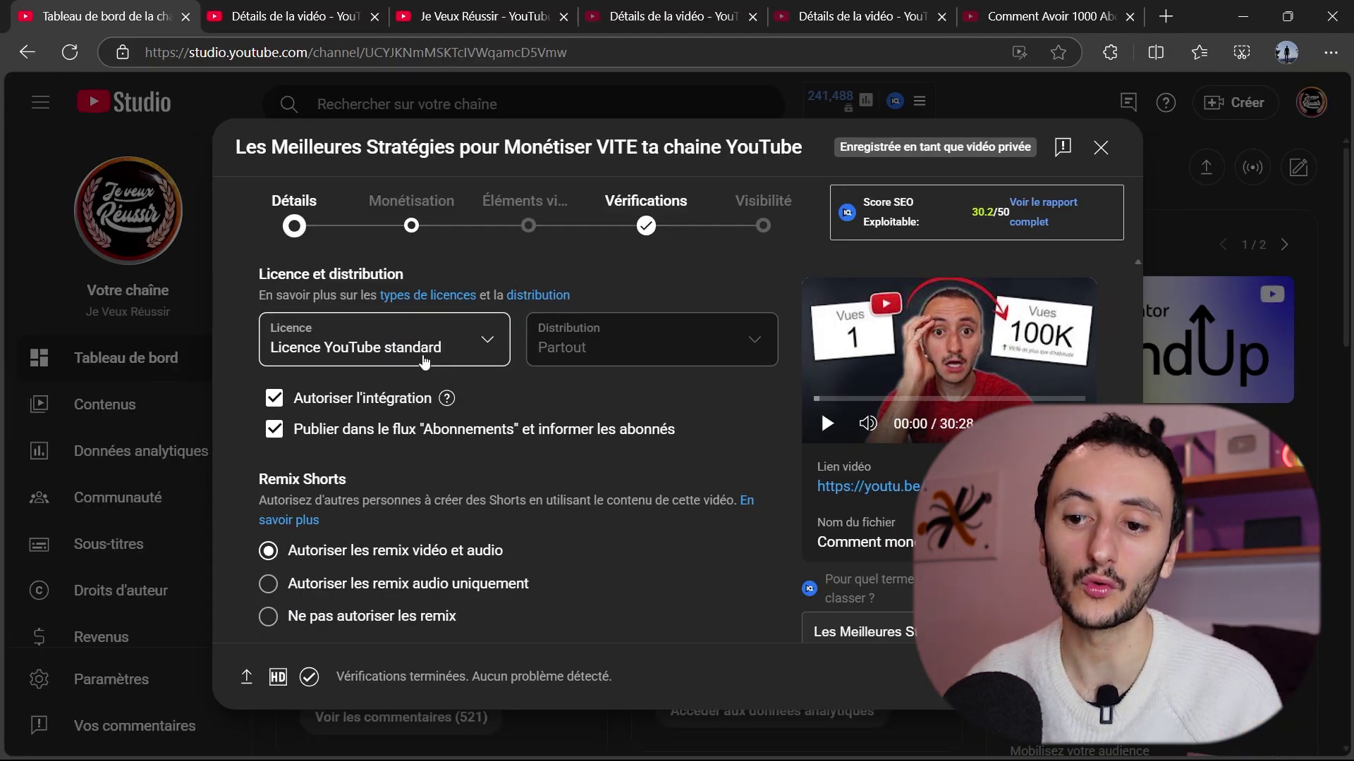
pyautogui.click(403, 351)
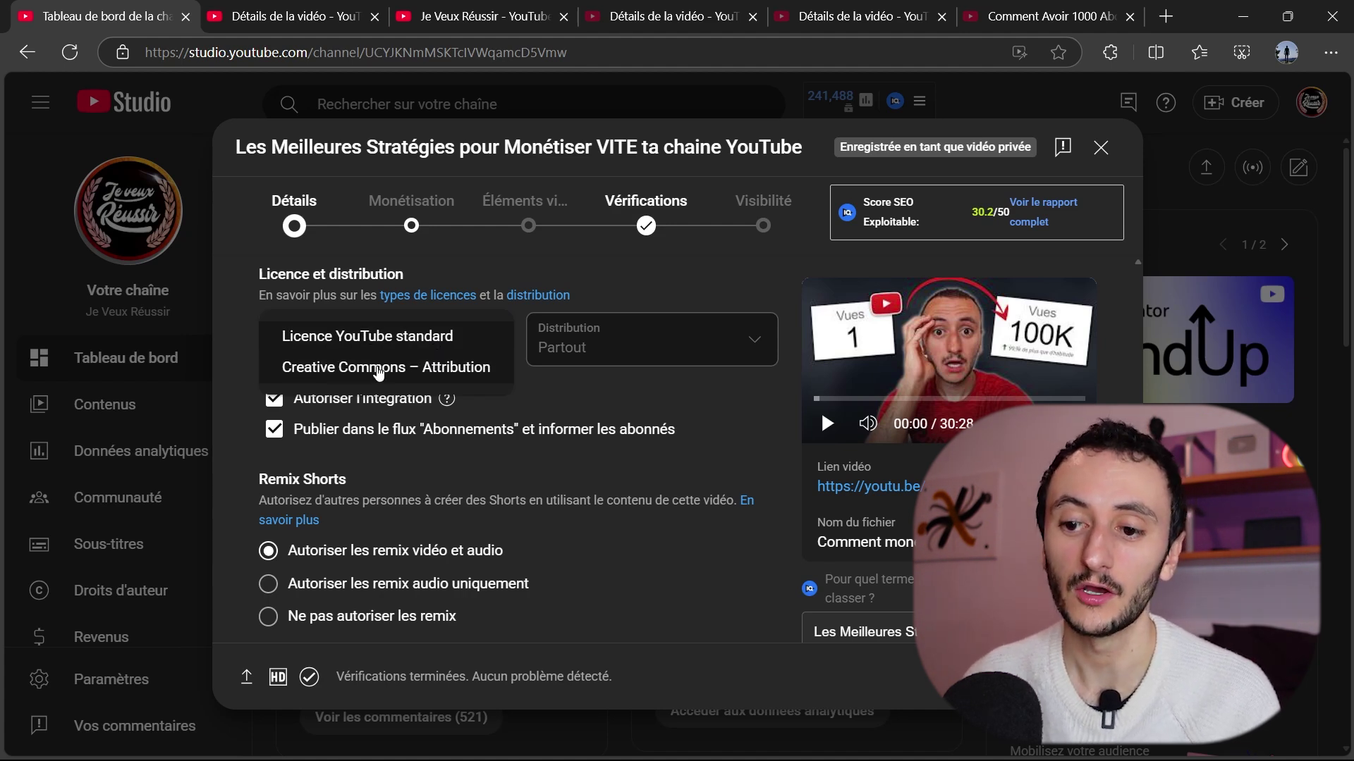
pyautogui.click(345, 337)
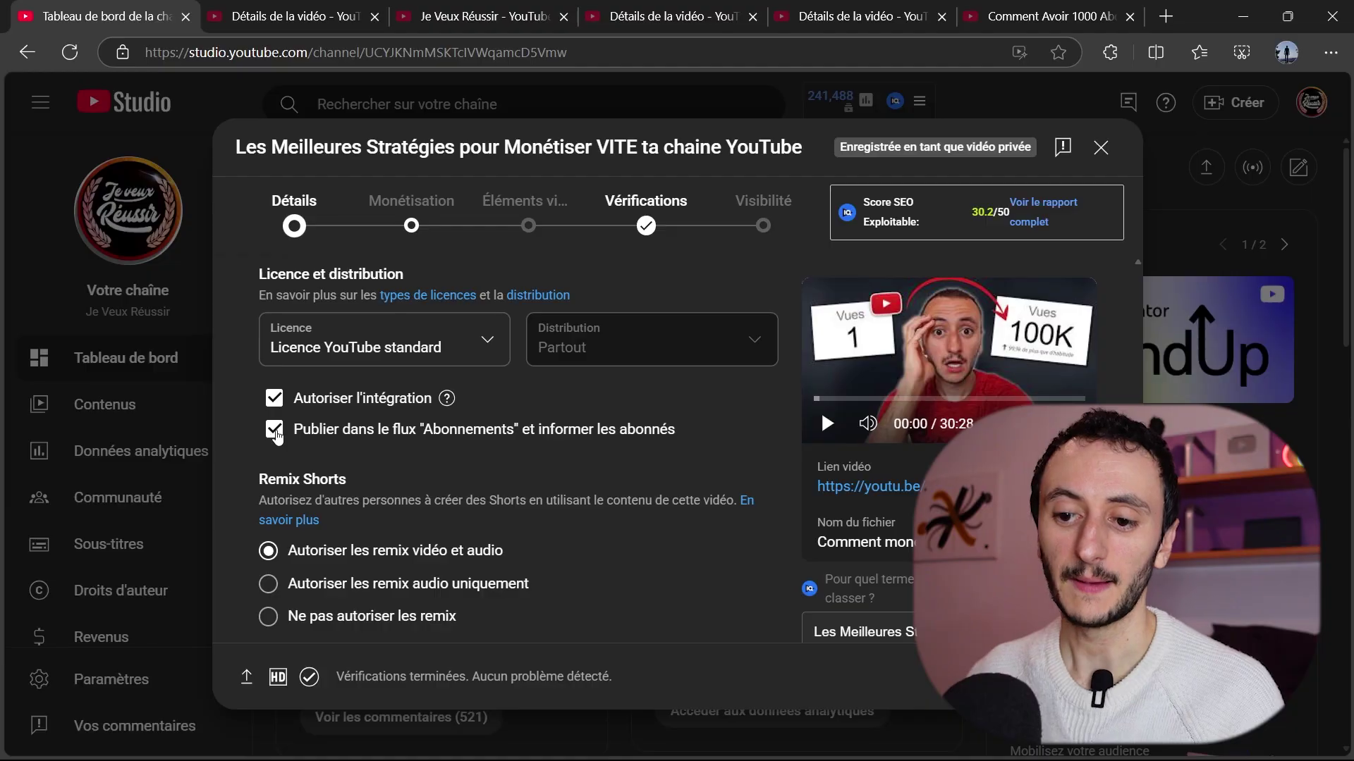
# Switch publishing to the "Abonnements" feed and notifying subscribers off and on again twice, leaving the option enabled
pyautogui.click(277, 433)
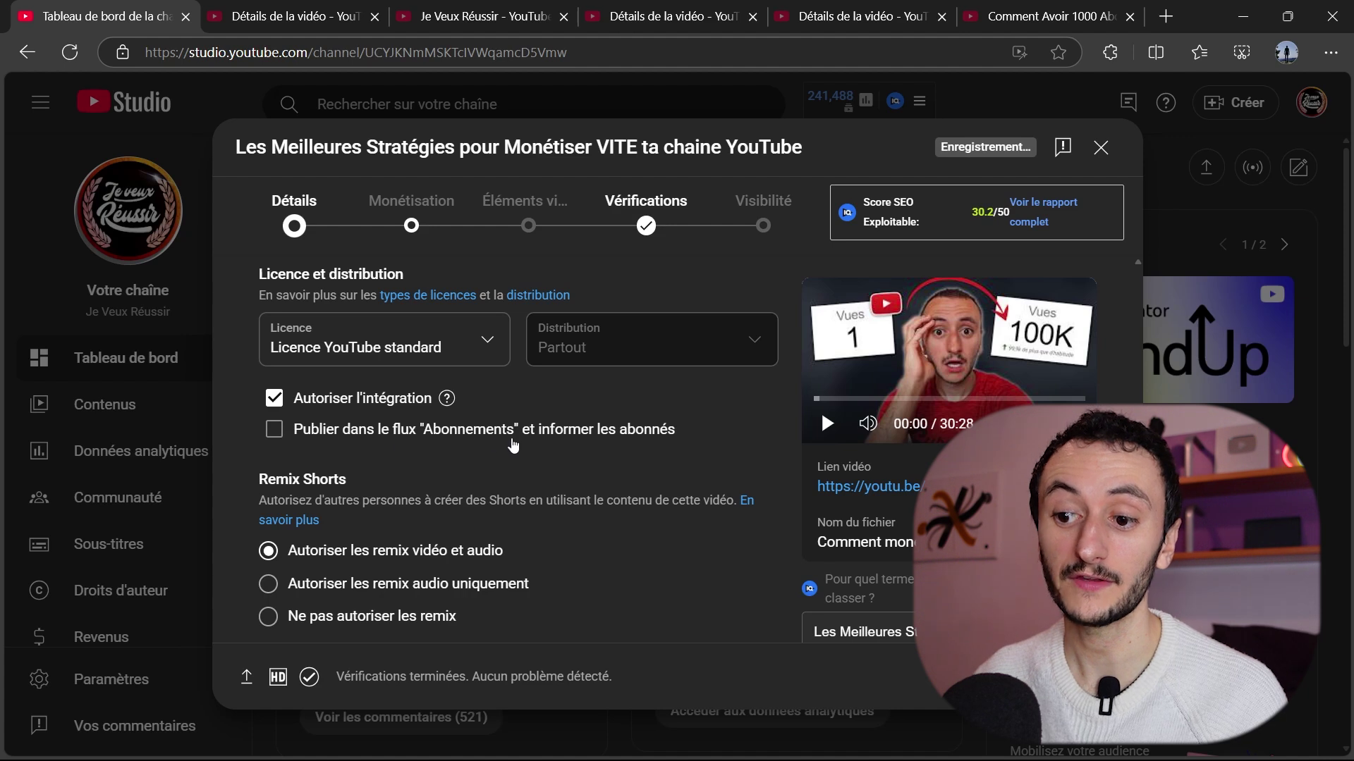
pyautogui.click(557, 431)
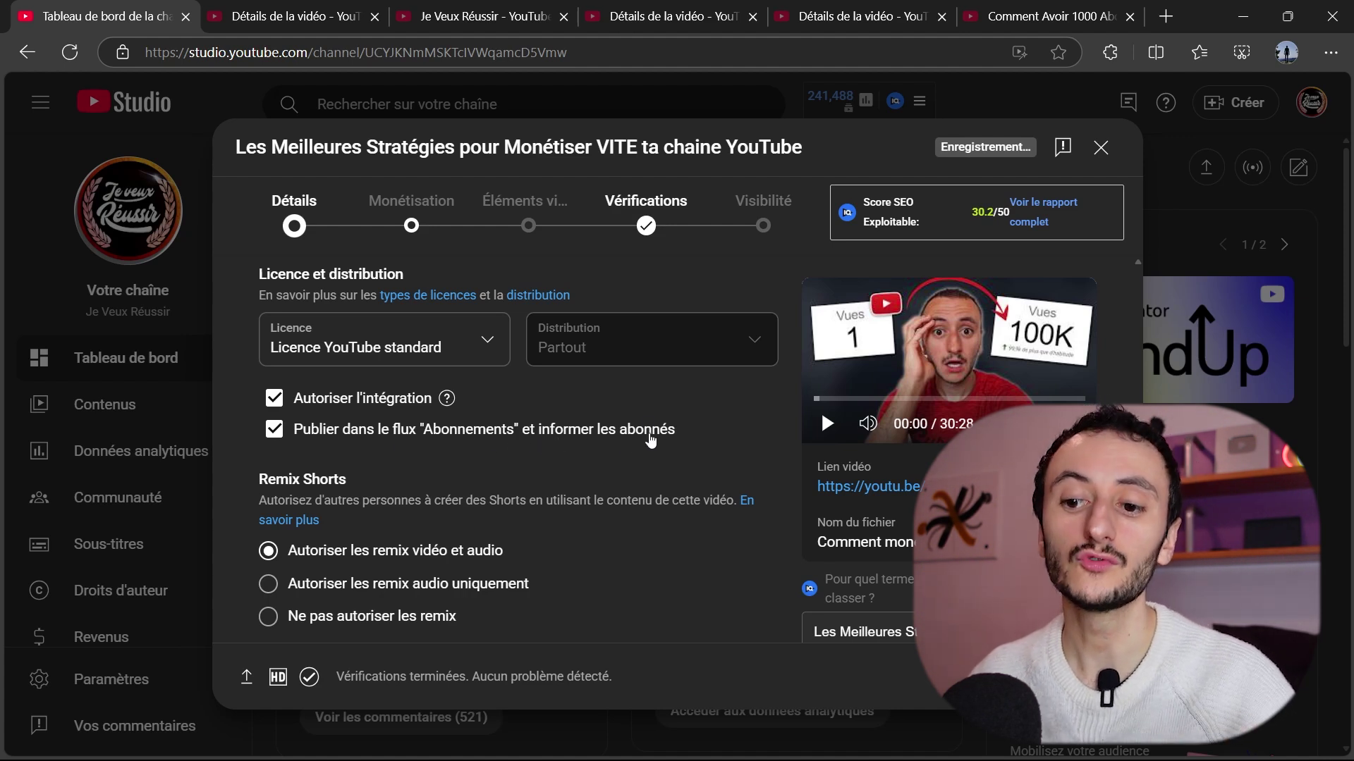
pyautogui.click(275, 431)
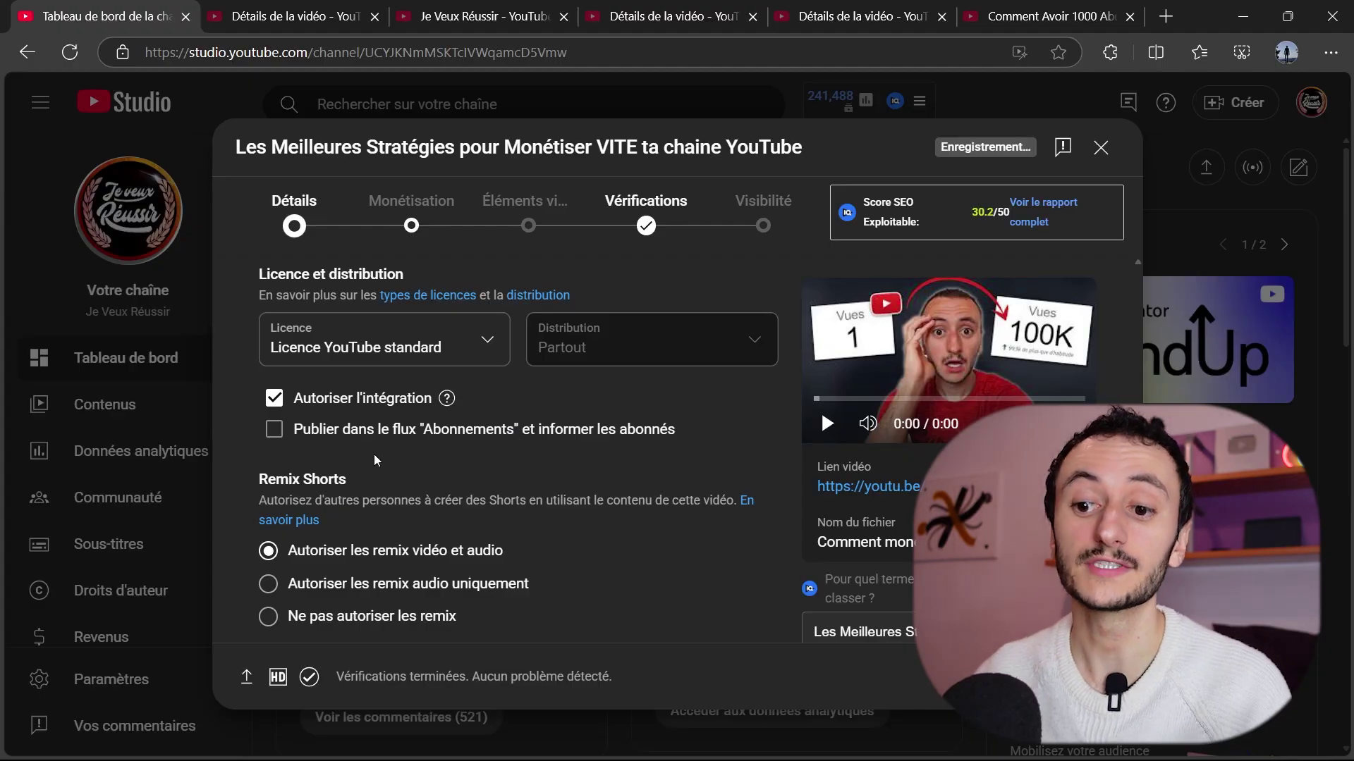
pyautogui.click(275, 436)
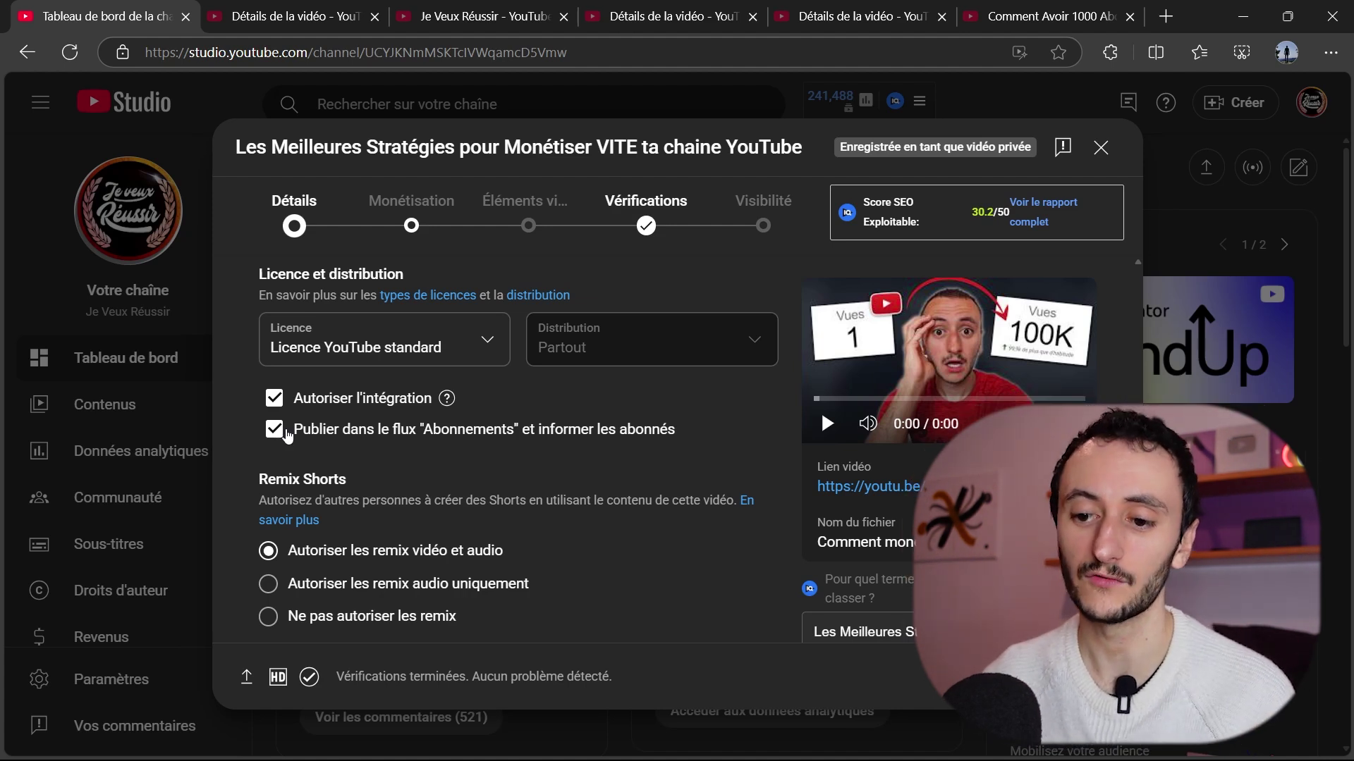
# Compare the Shorts remix permissions and keep "Autoriser les remix vidéo et audio"
pyautogui.scroll(-2, 288, 435)
pyautogui.scroll(-4, 294, 381)
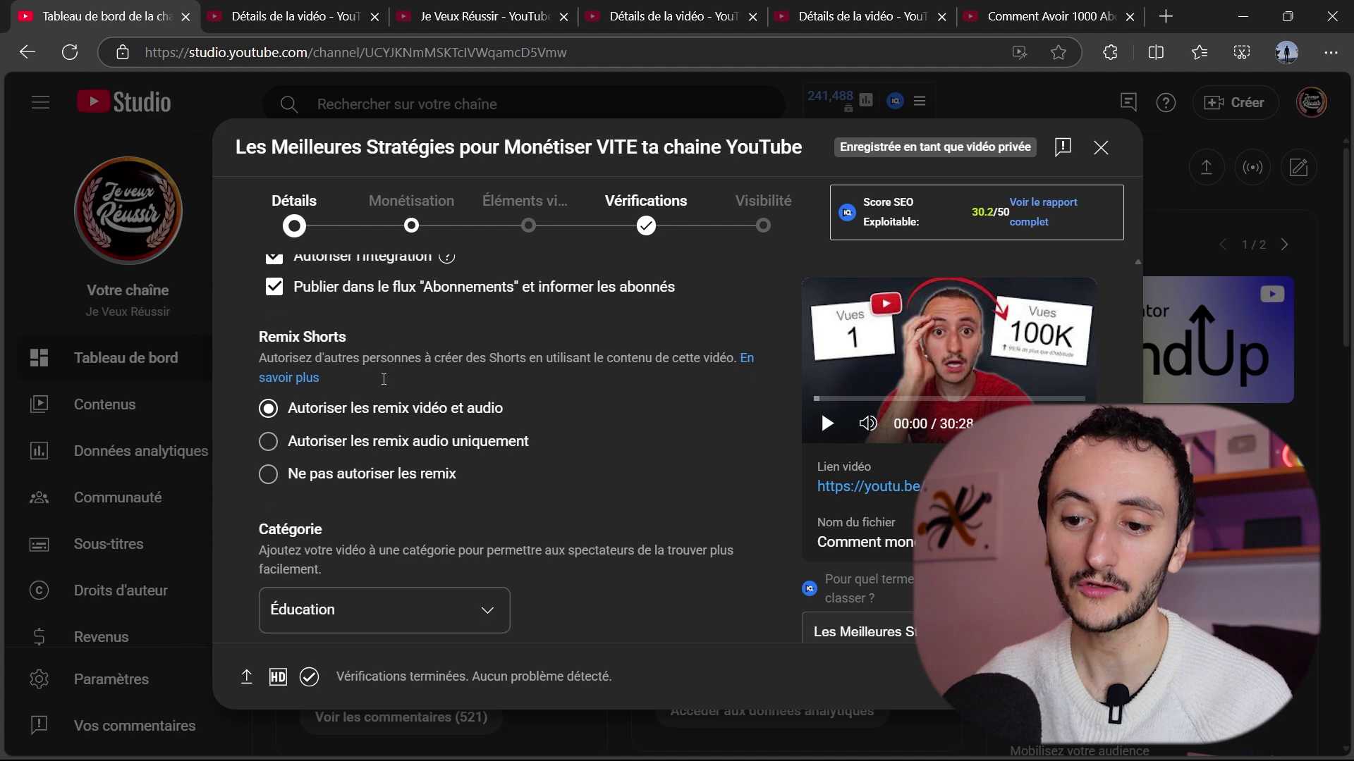
pyautogui.scroll(2, 380, 367)
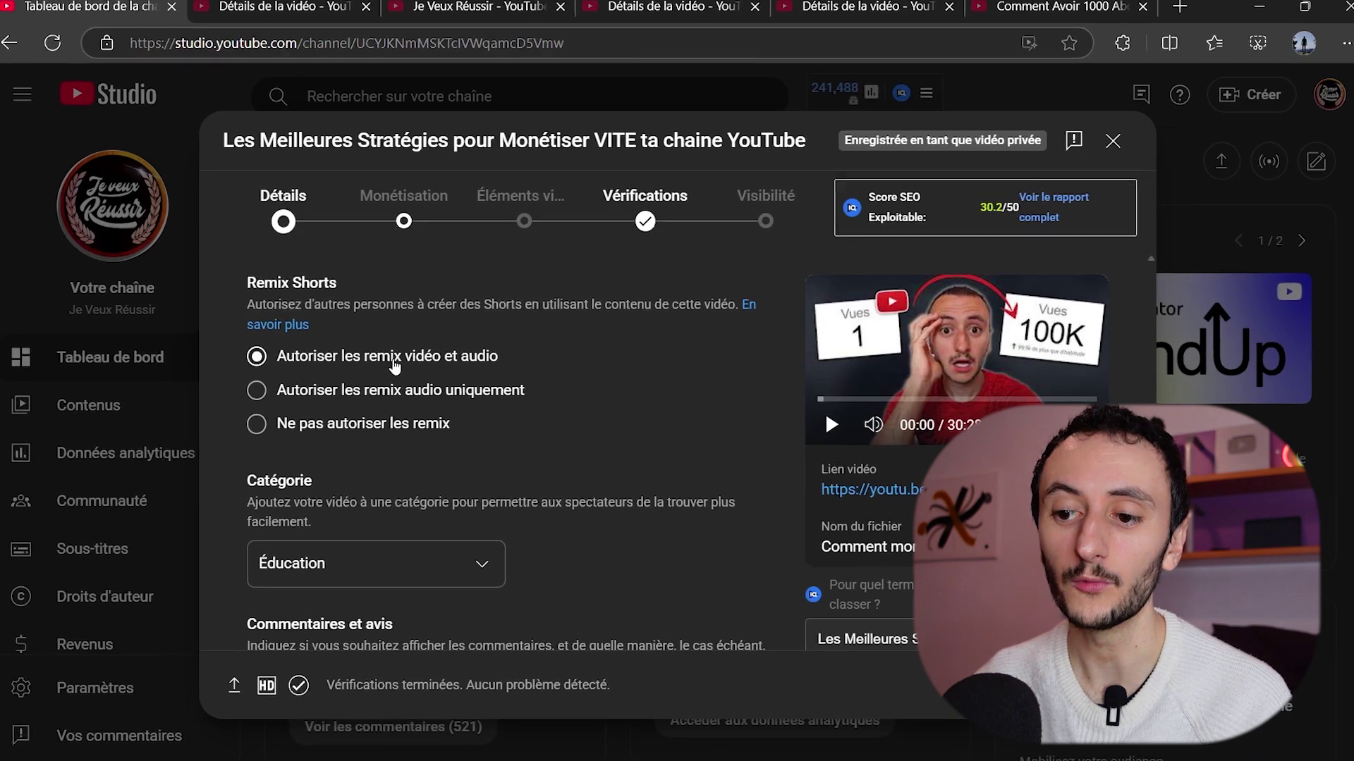
pyautogui.click(236, 391)
pyautogui.click(236, 426)
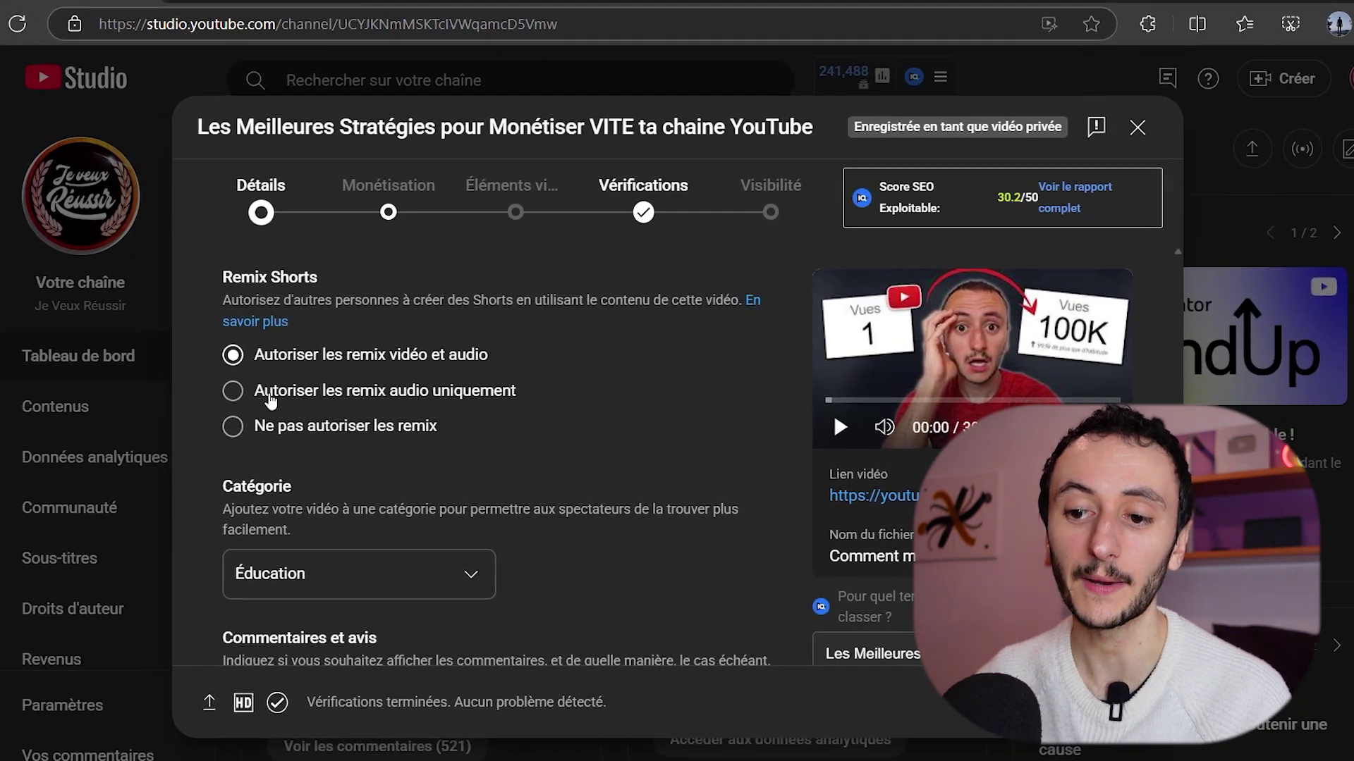
pyautogui.click(336, 359)
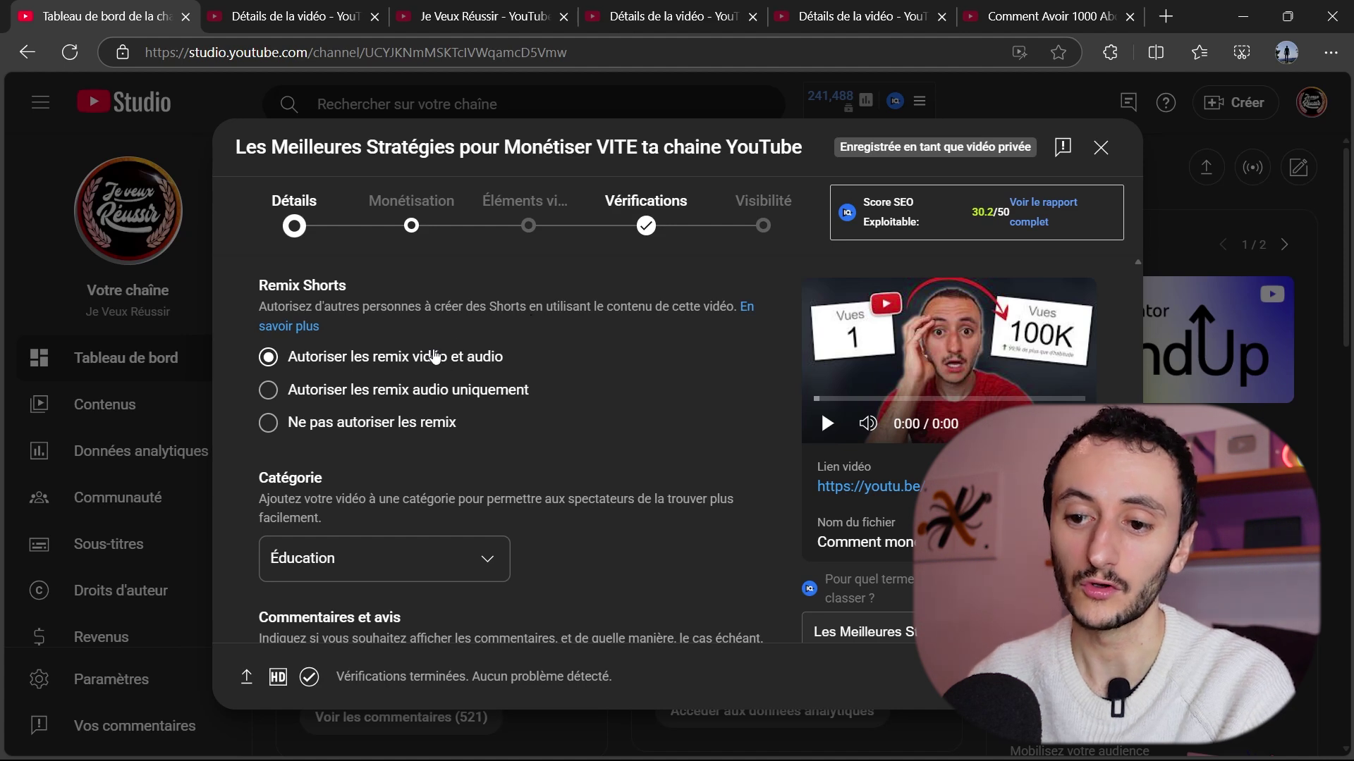
# Try the video category "Jeux vidéo" and search for a game title with "civi"
pyautogui.scroll(-3, 493, 368)
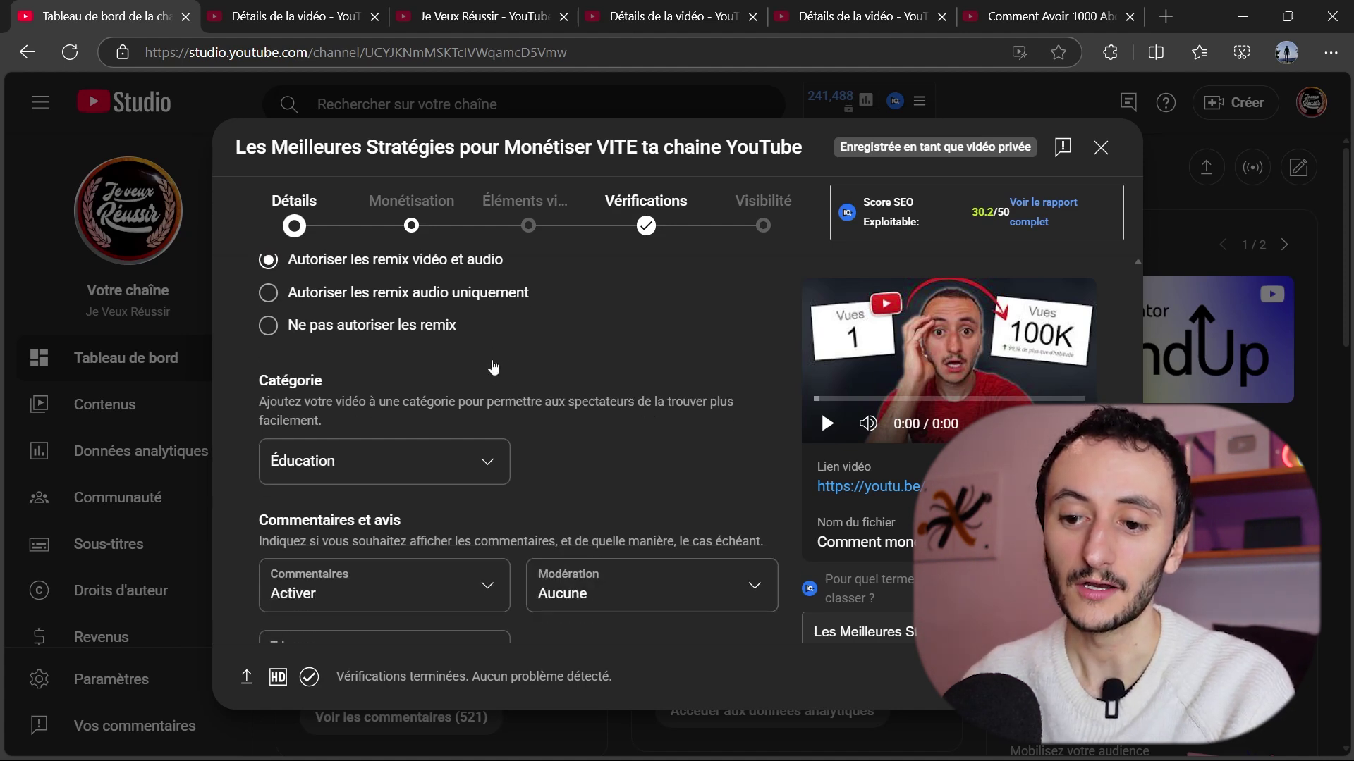
pyautogui.click(415, 375)
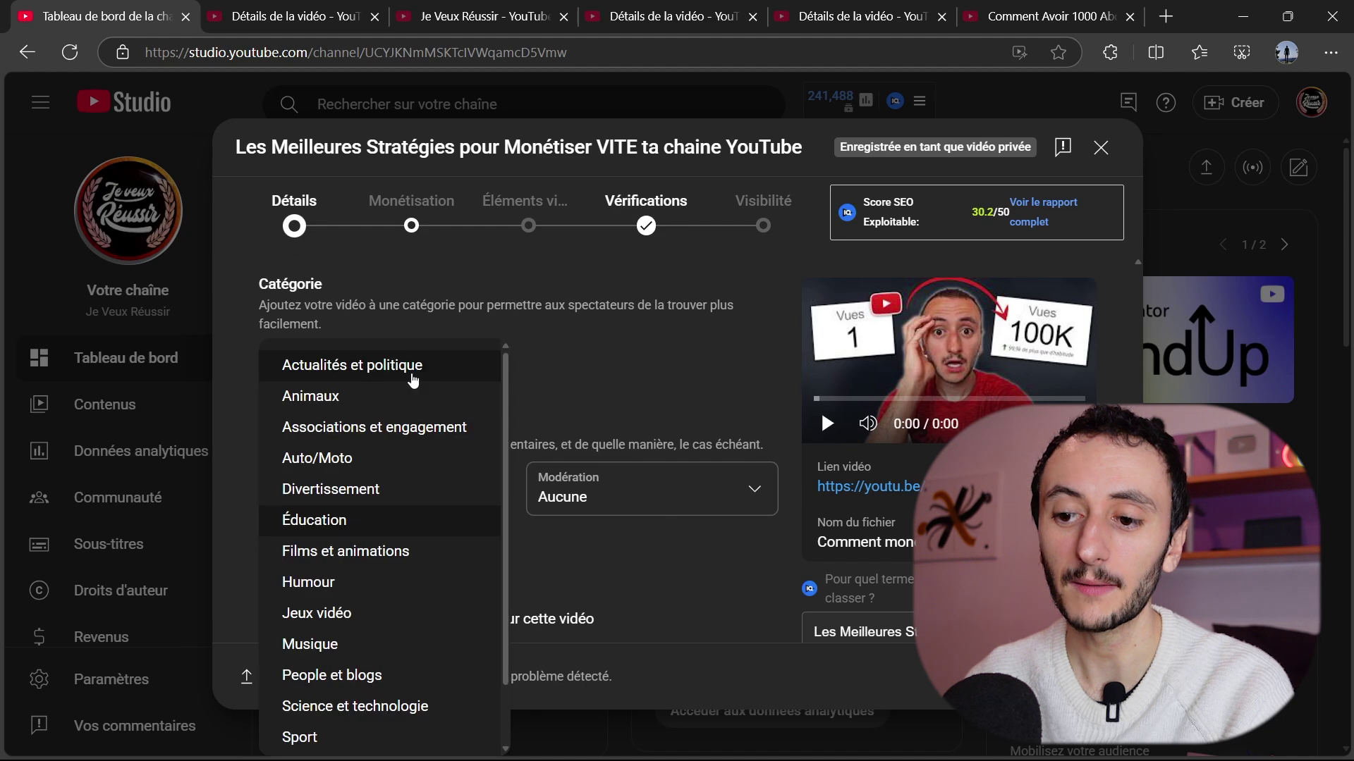
pyautogui.scroll(-1, 403, 495)
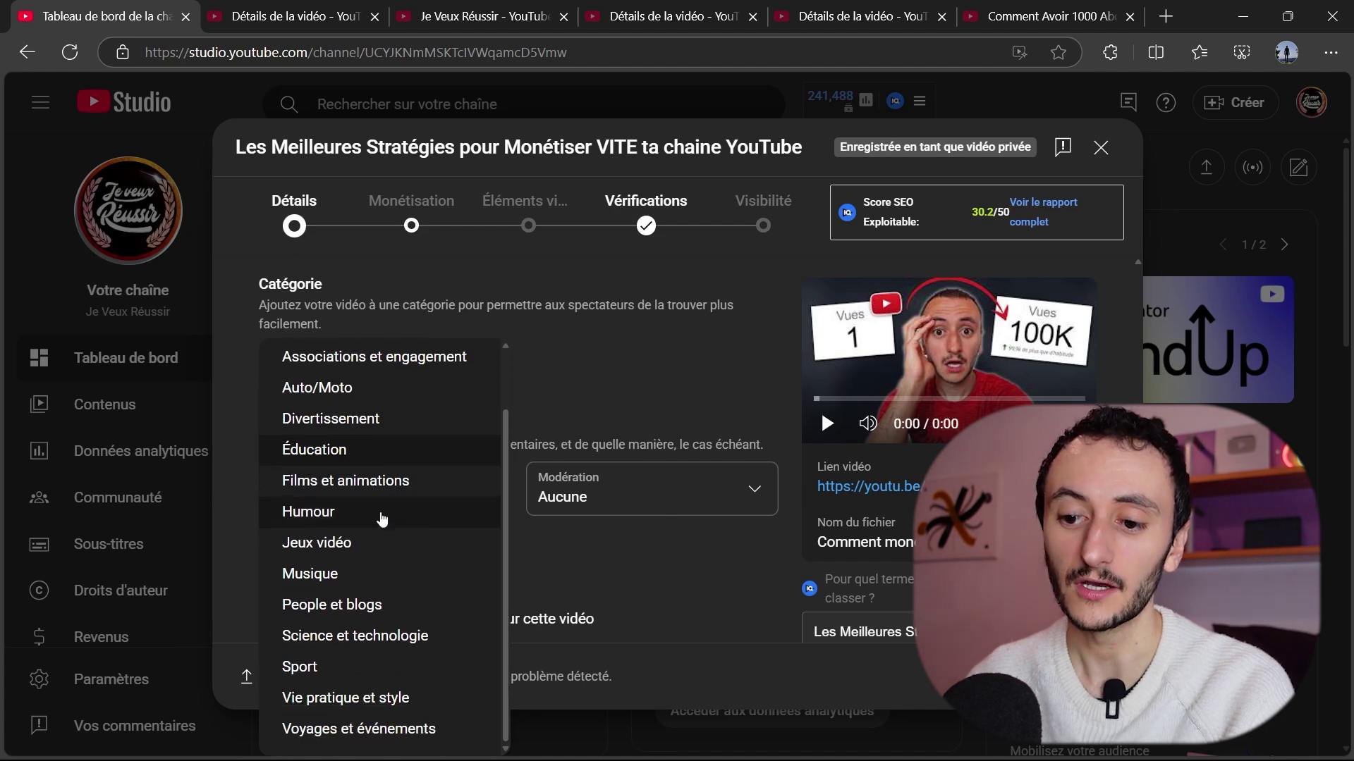
pyautogui.click(392, 543)
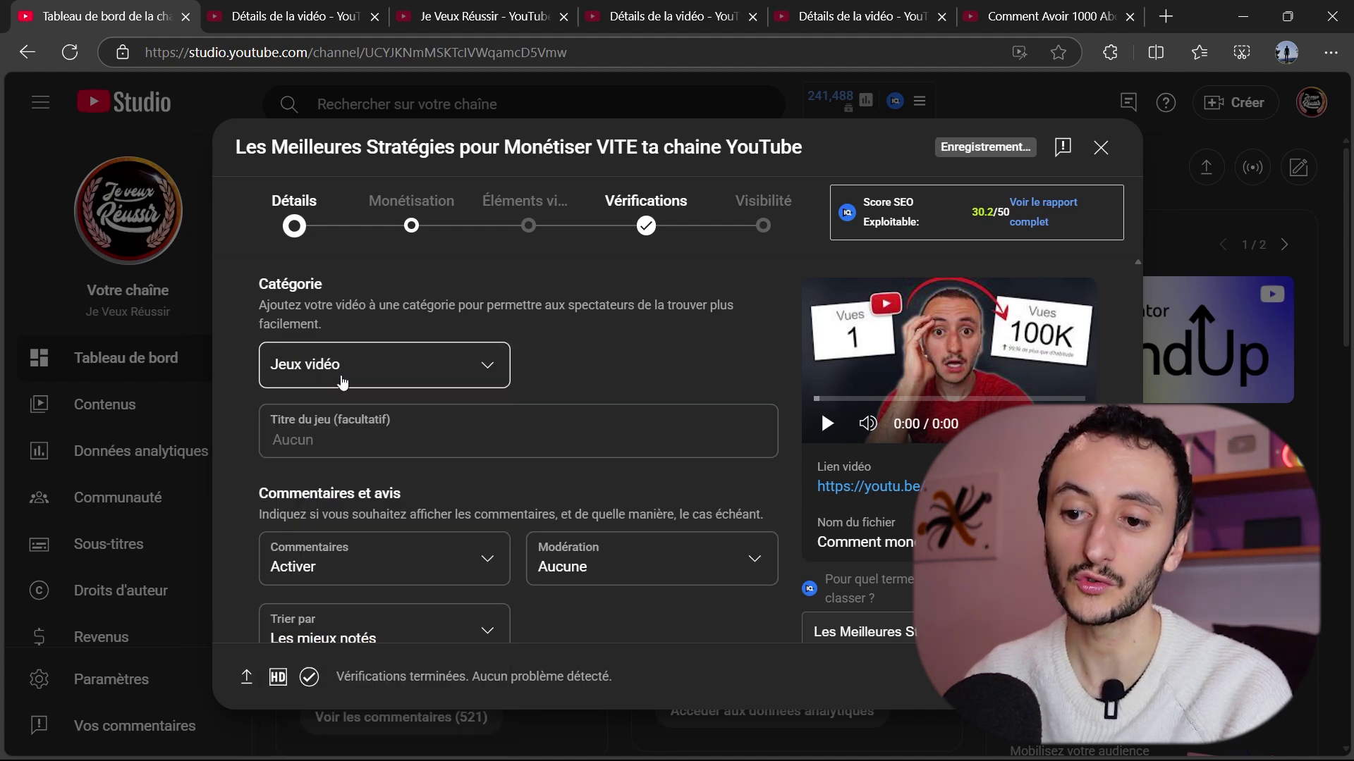
pyautogui.click(356, 439)
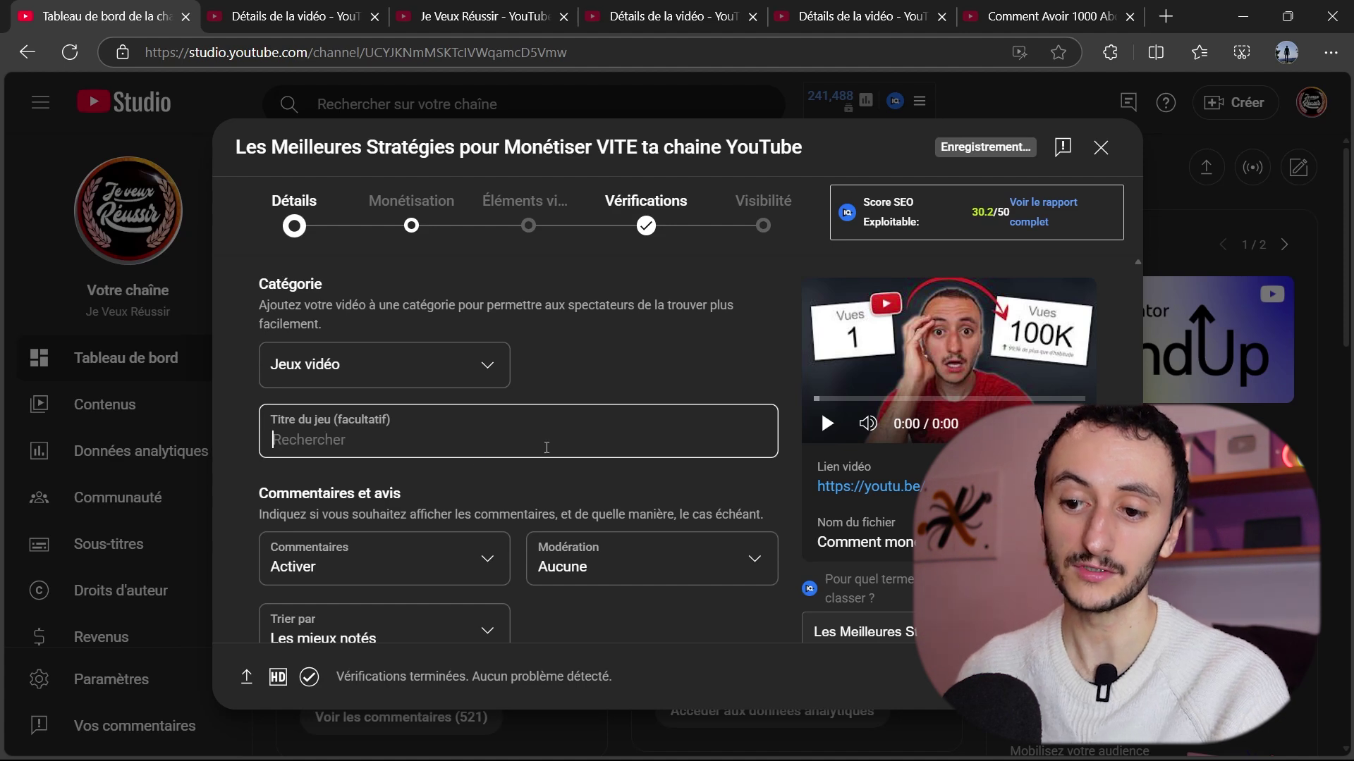
pyautogui.write('civi')
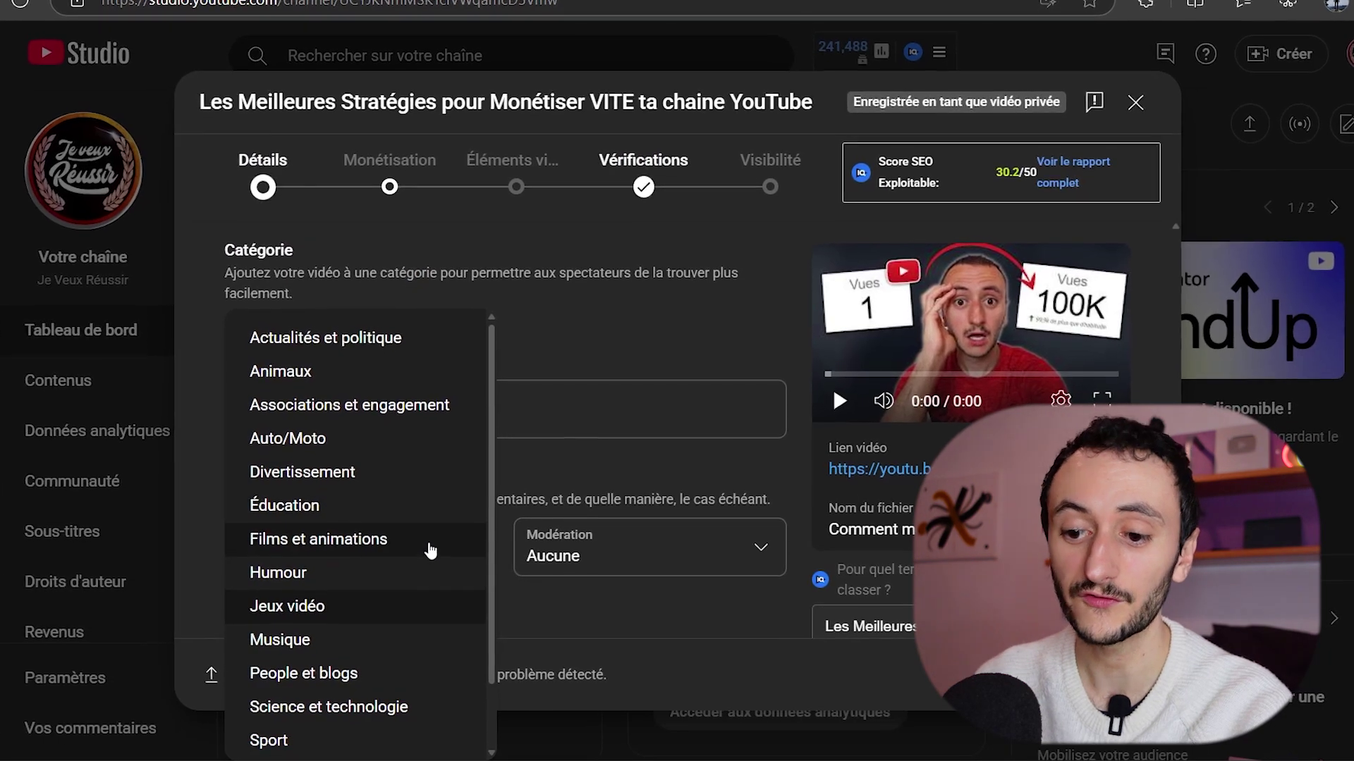
# Look through the available video categories and set the category to "Éducation"
pyautogui.scroll(-1, 395, 536)
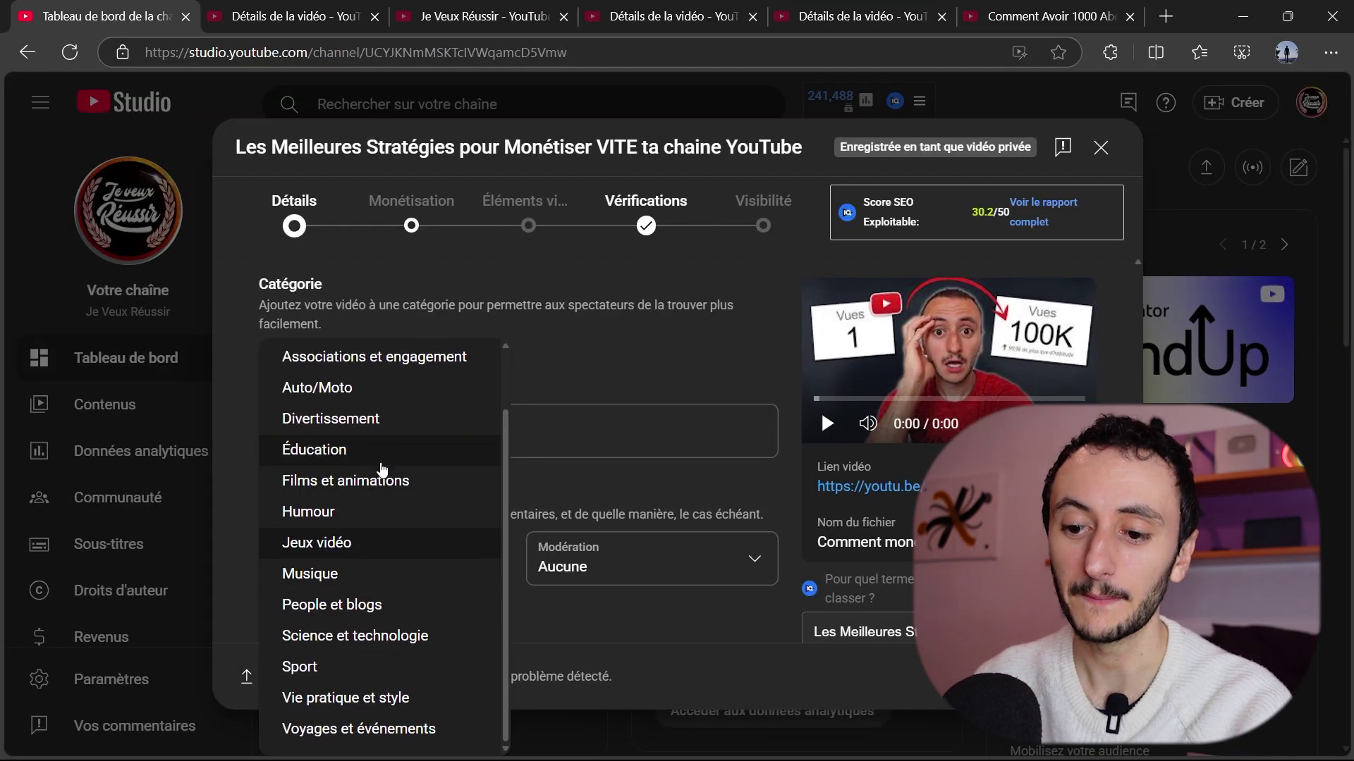
pyautogui.scroll(1, 367, 509)
pyautogui.scroll(-1, 337, 565)
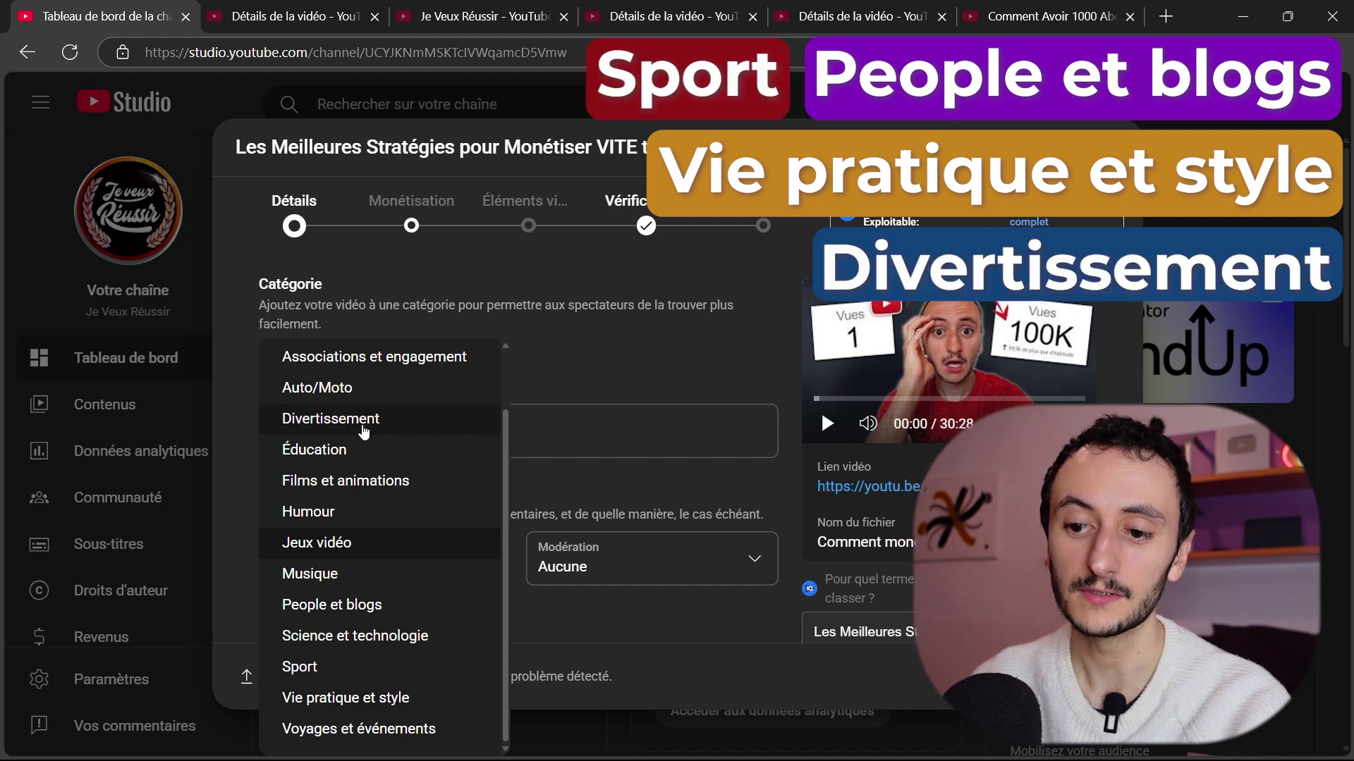
pyautogui.scroll(2, 392, 469)
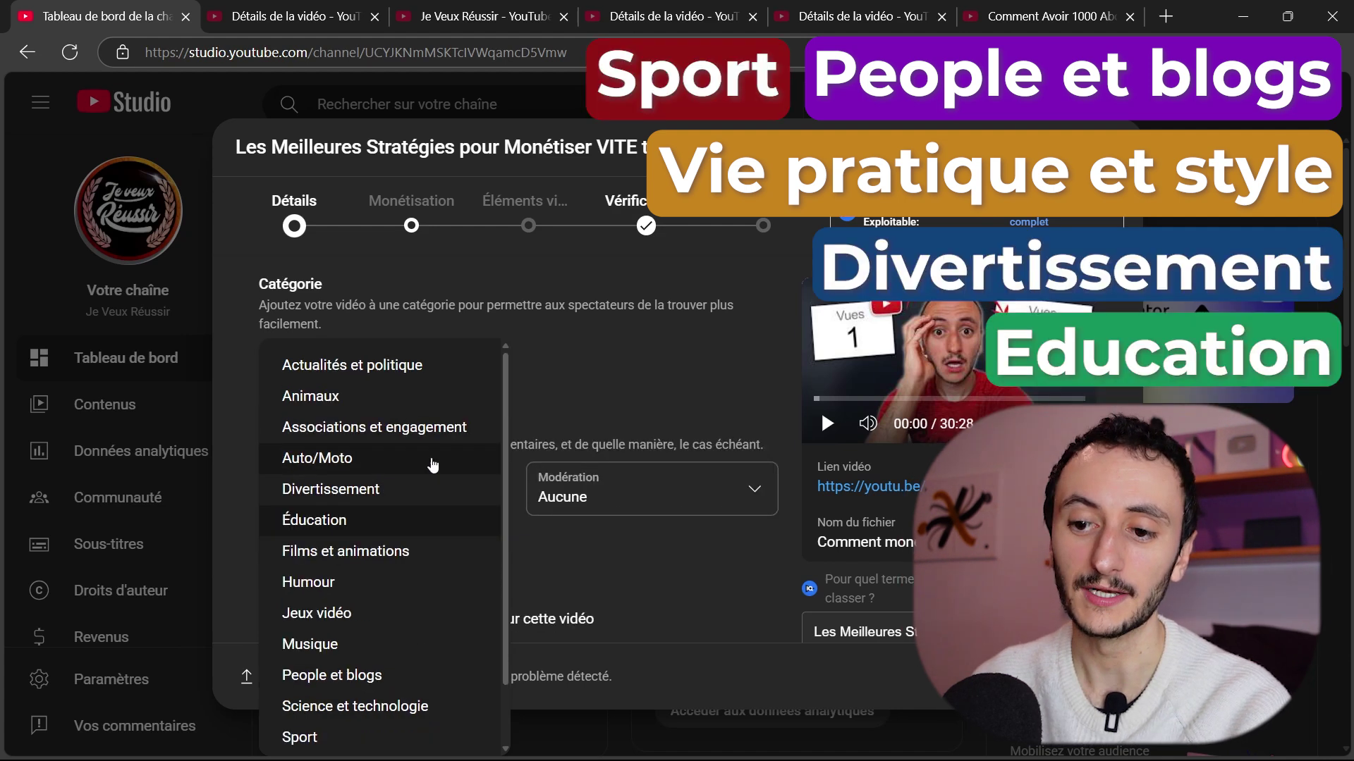
pyautogui.scroll(-2, 387, 503)
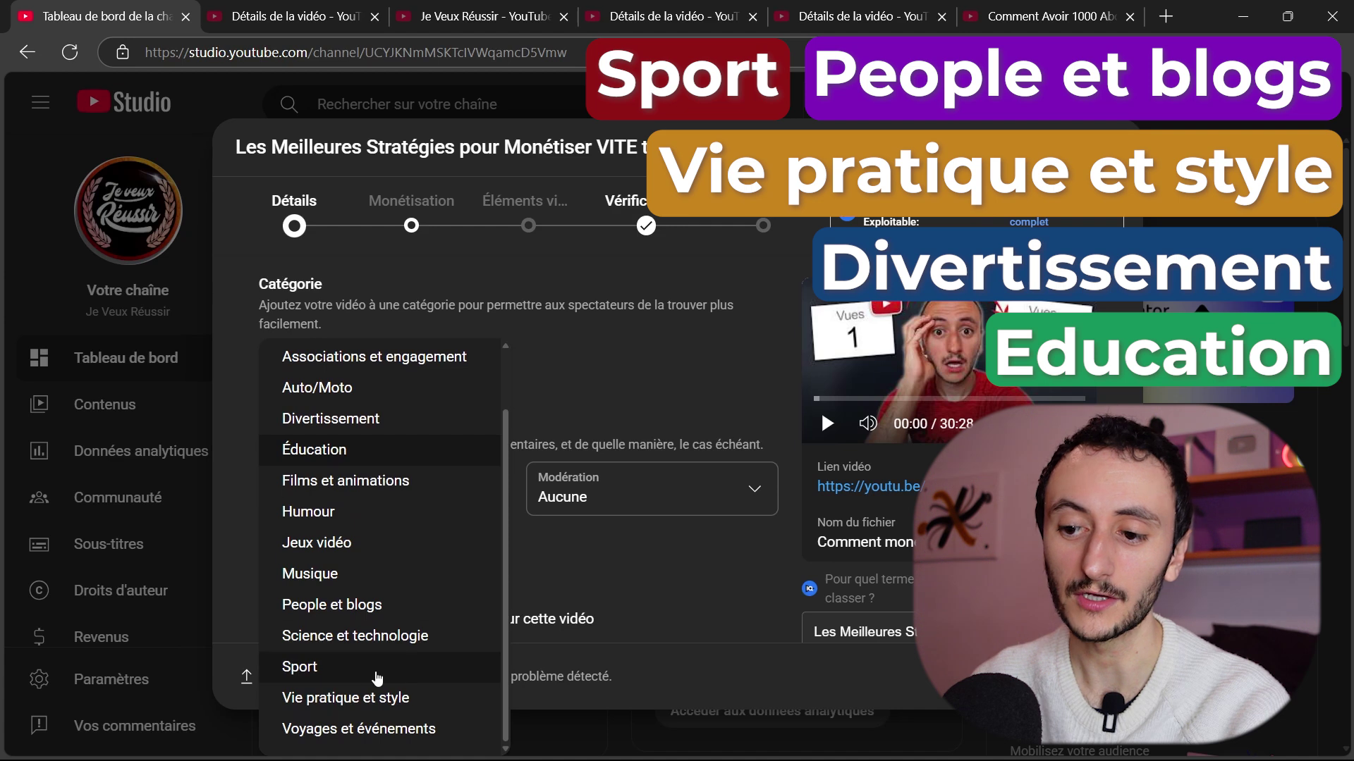
pyautogui.scroll(2, 420, 553)
pyautogui.click(642, 379)
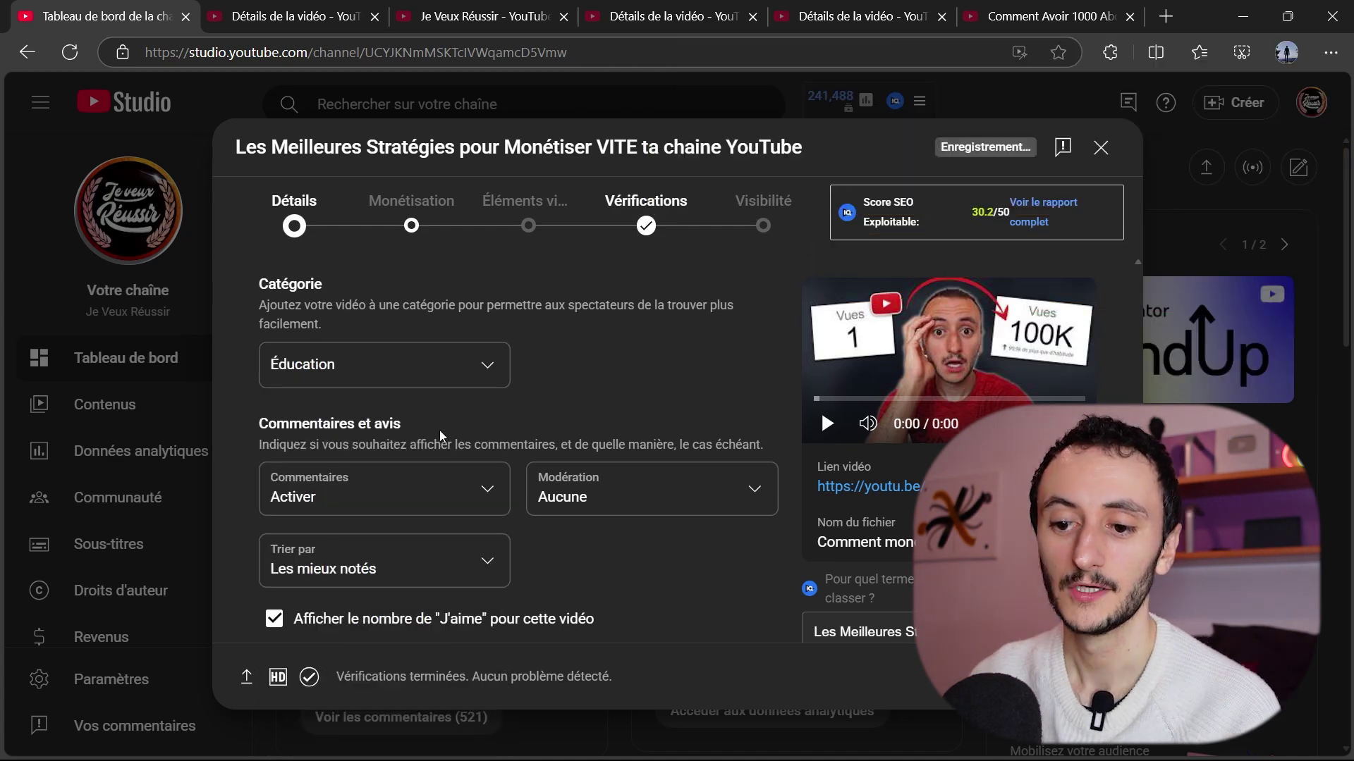
# Keep comments on "Activer", set their moderation to "Standard" and keep them sorted by "Les mieux notés"
pyautogui.scroll(-2, 354, 410)
pyautogui.click(401, 395)
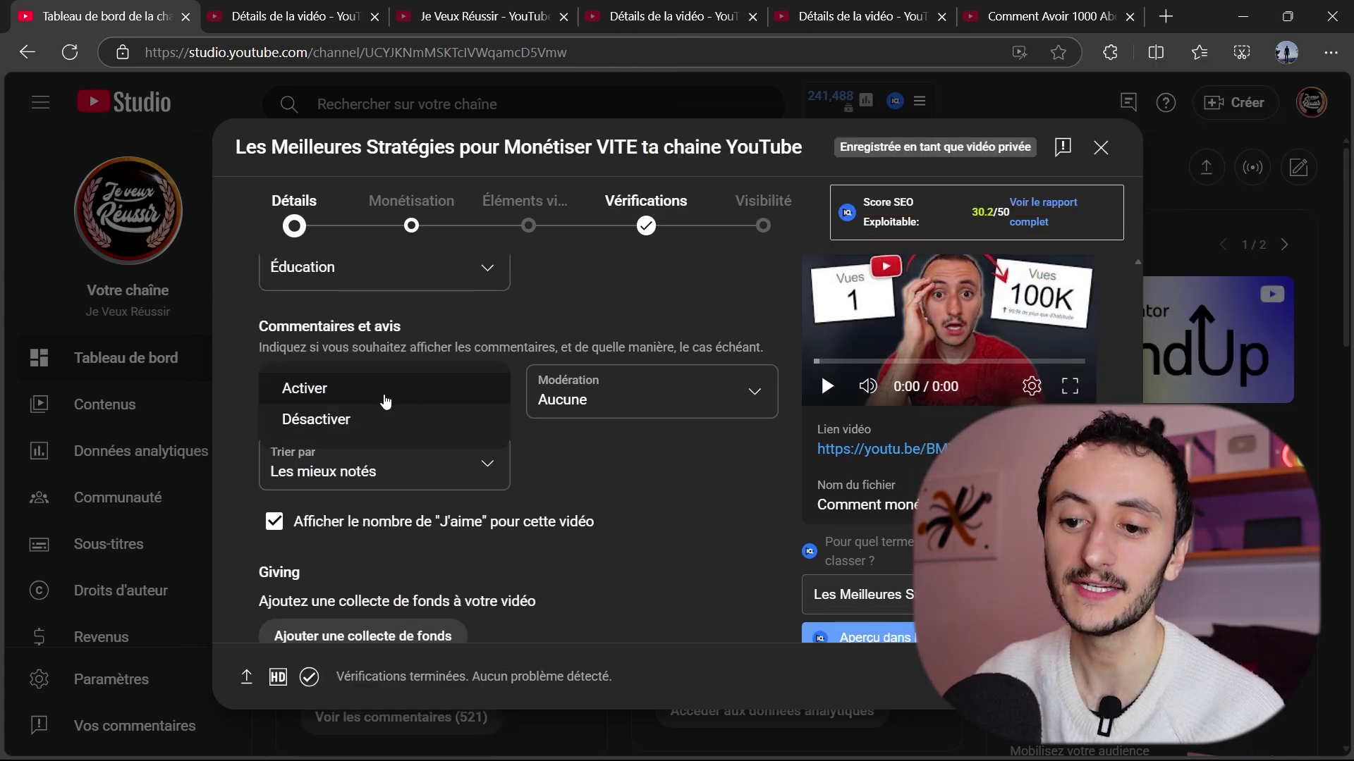
pyautogui.click(457, 393)
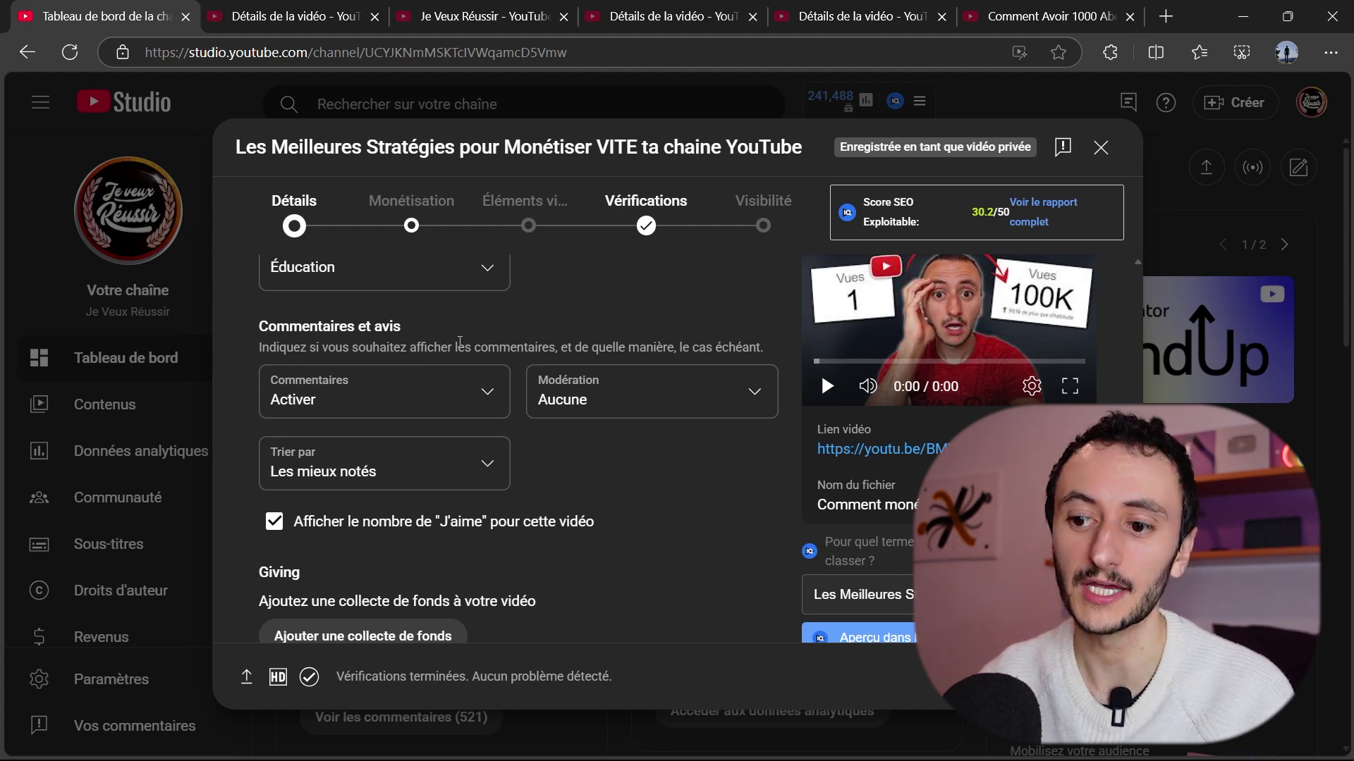
pyautogui.click(595, 396)
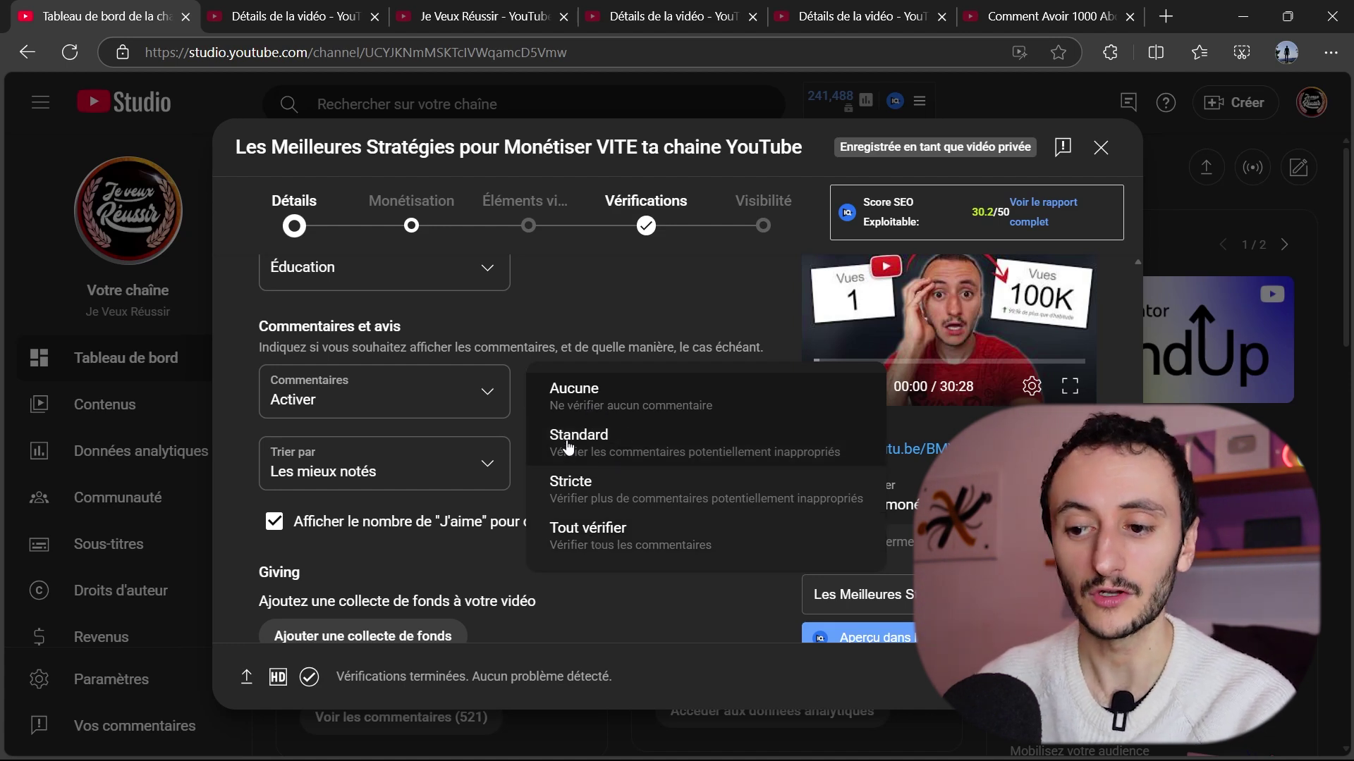
pyautogui.click(603, 446)
pyautogui.click(369, 427)
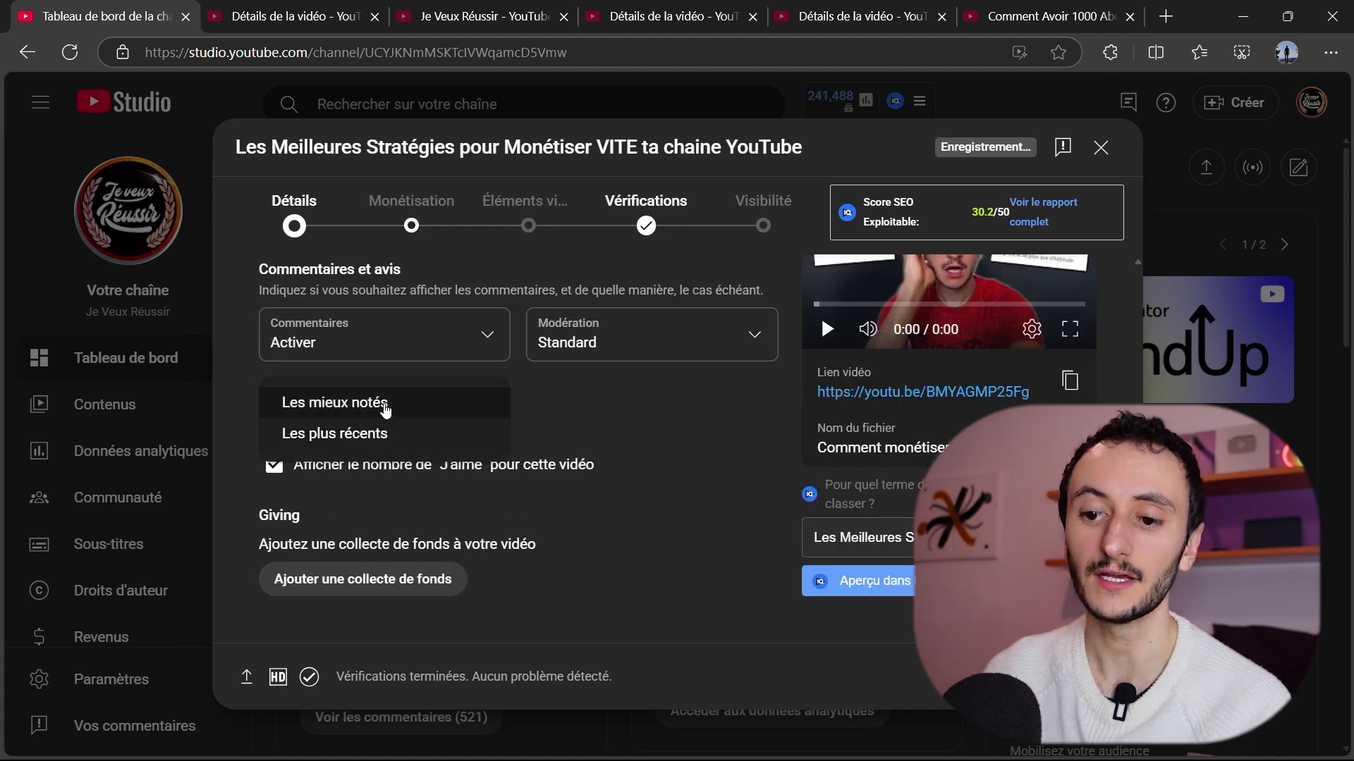
pyautogui.click(385, 406)
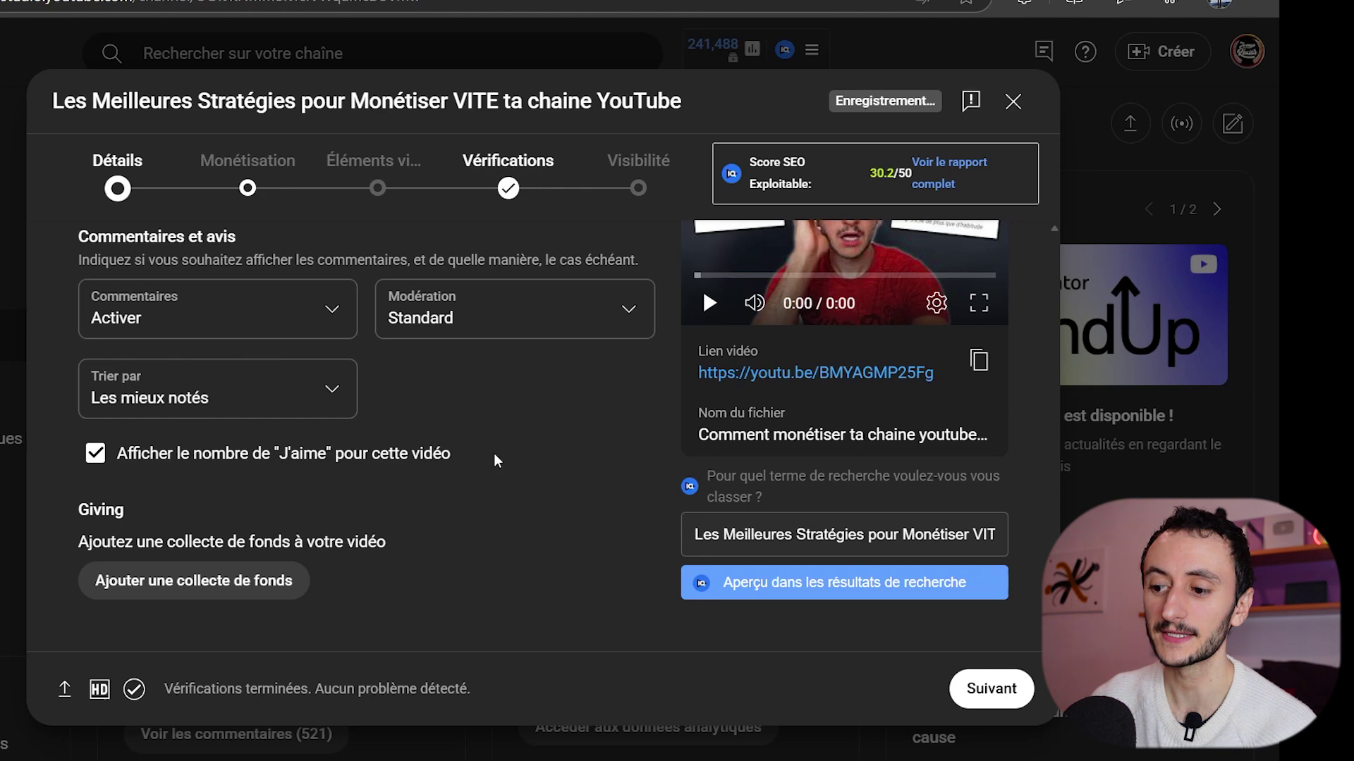
# Proceed to the video's monetisation settings and set monetisation to "Activée"
pyautogui.click(989, 688)
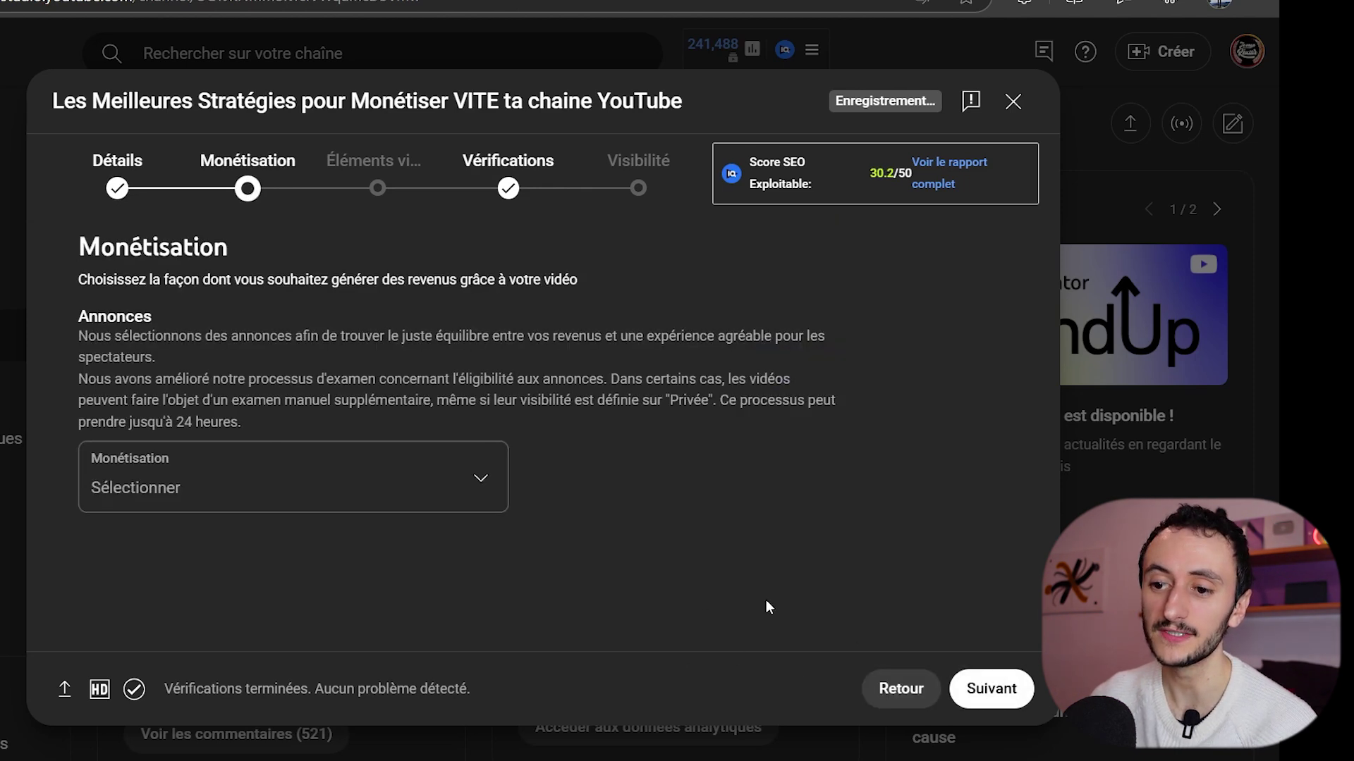
pyautogui.click(363, 489)
pyautogui.click(227, 488)
pyautogui.click(541, 585)
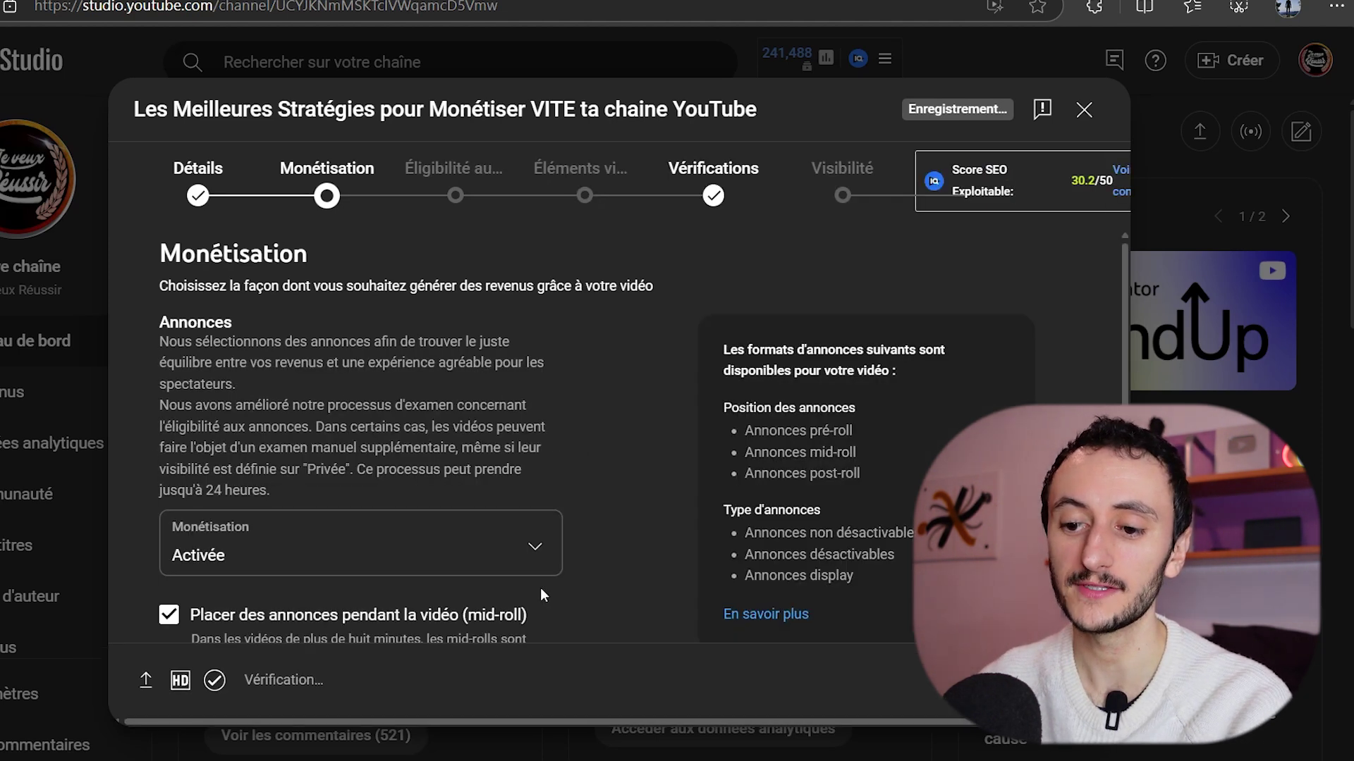
# Examine the mid-roll ad break placements, leave the editor discarding any modifications, and read the mid-roll length condition
pyautogui.scroll(-2, 284, 478)
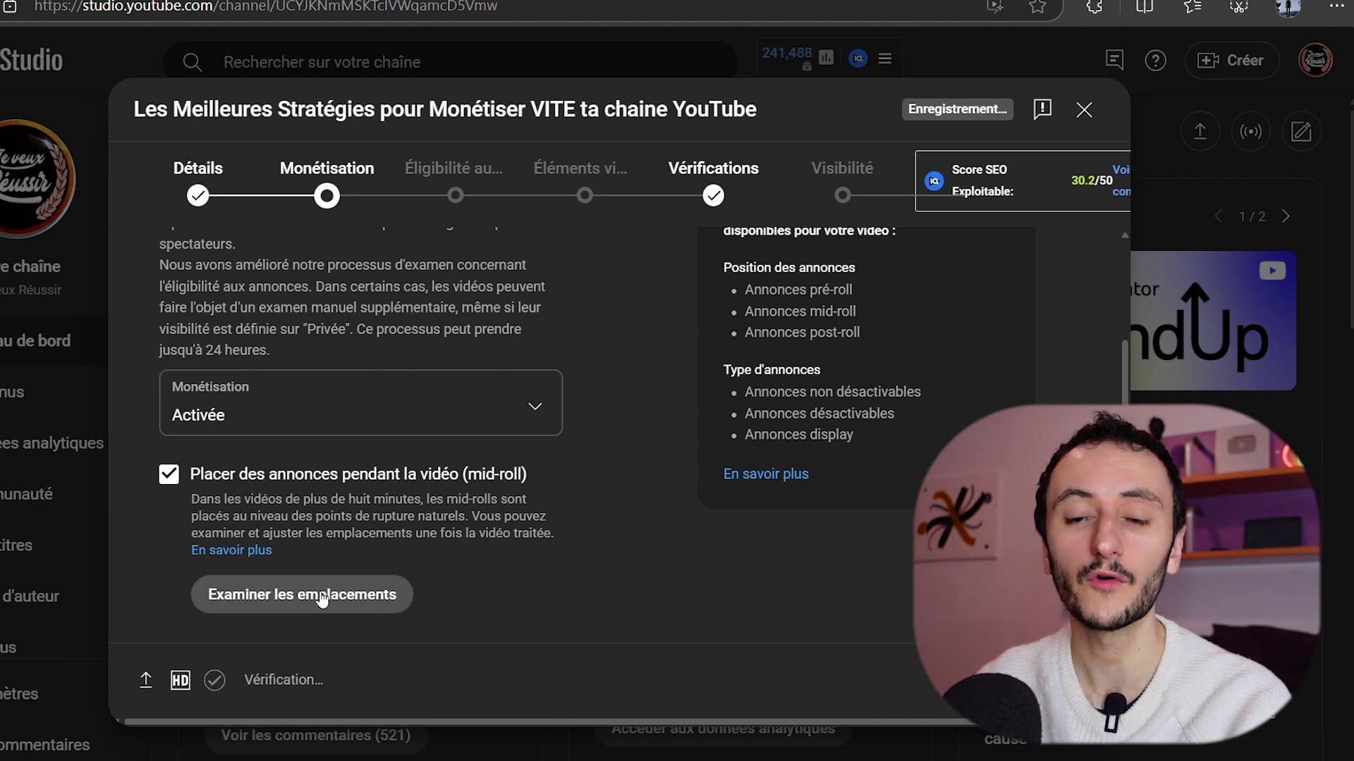
pyautogui.click(296, 605)
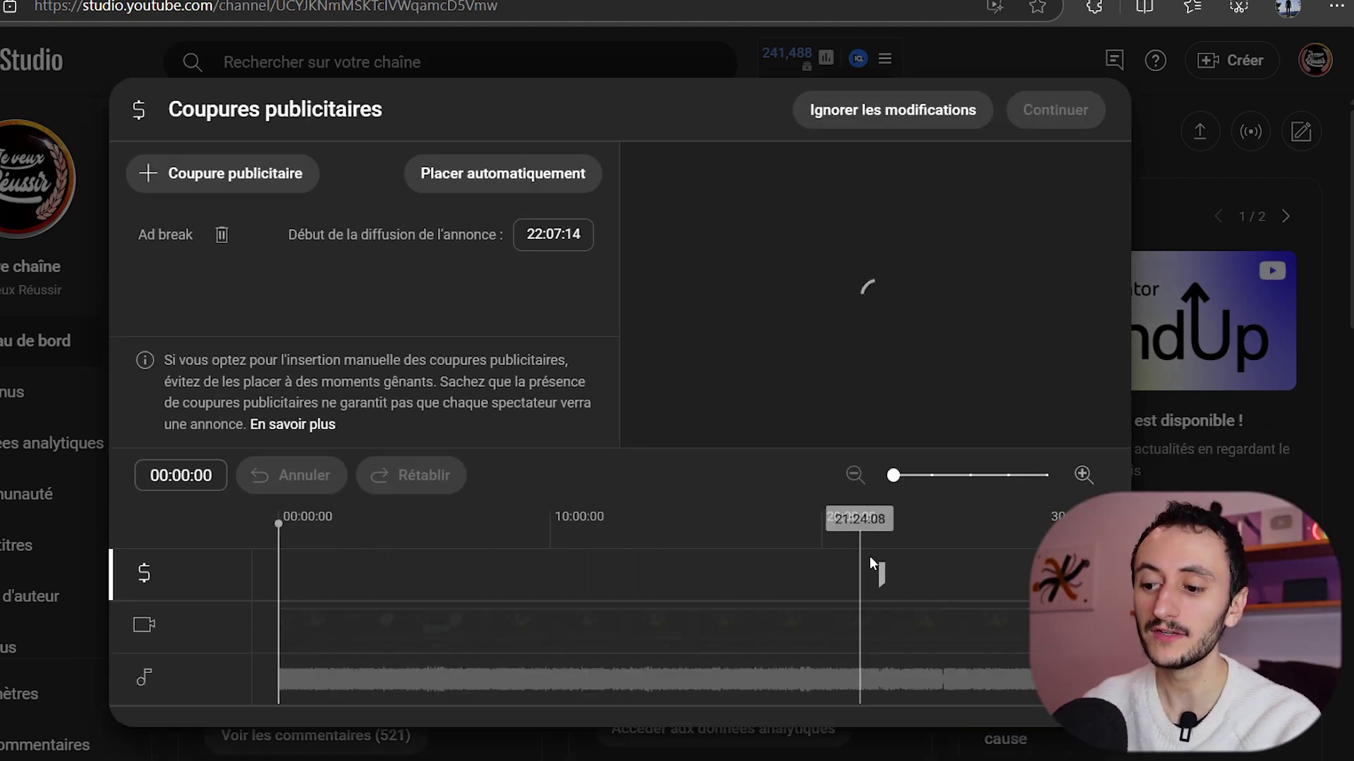
pyautogui.click(902, 113)
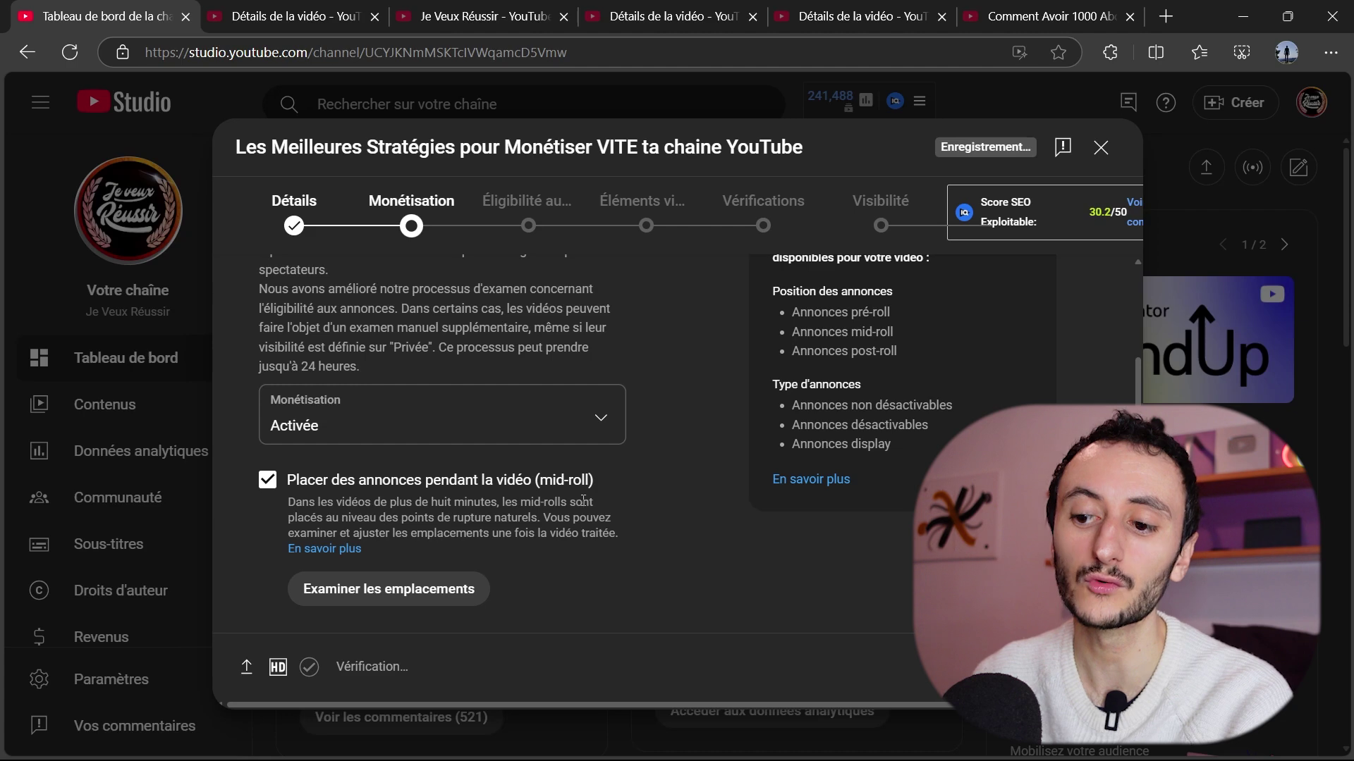
pyautogui.moveTo(227, 497); pyautogui.dragTo(463, 500)
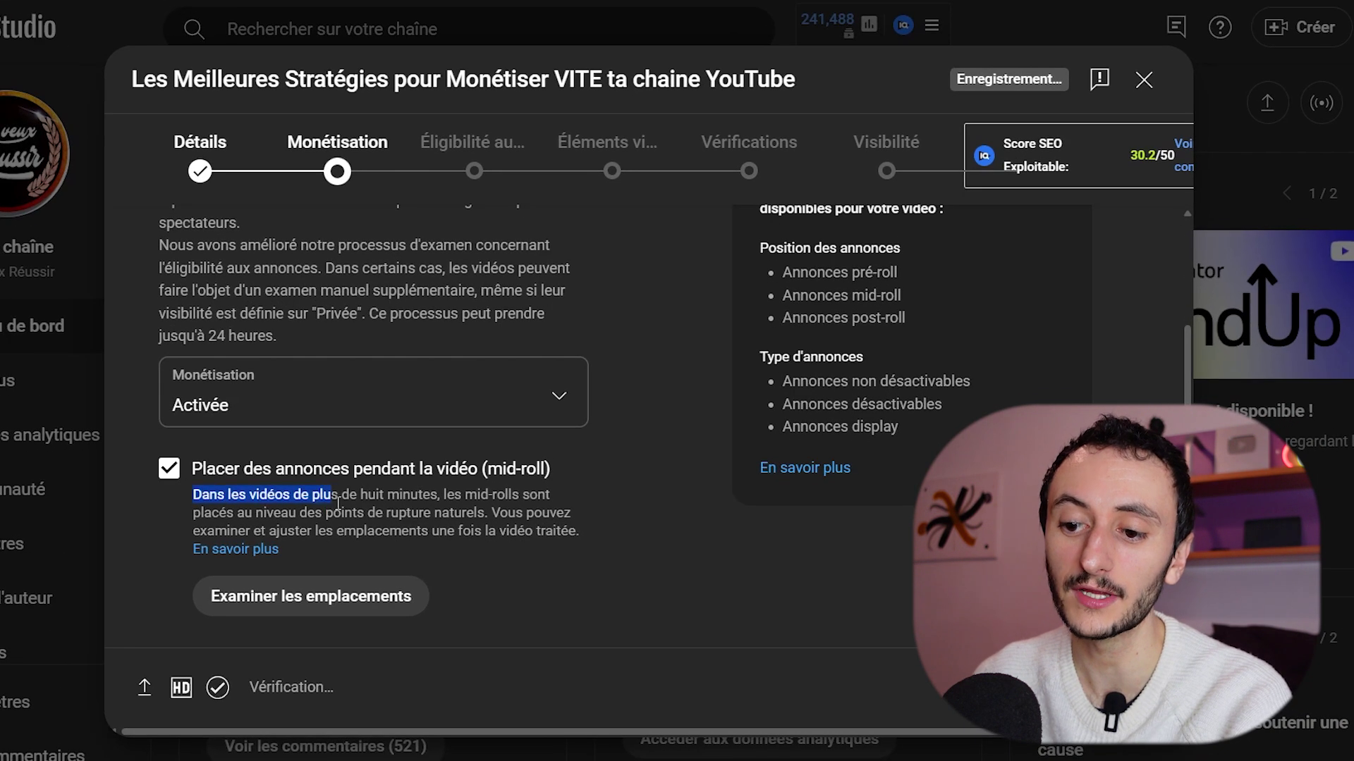
pyautogui.click(628, 488)
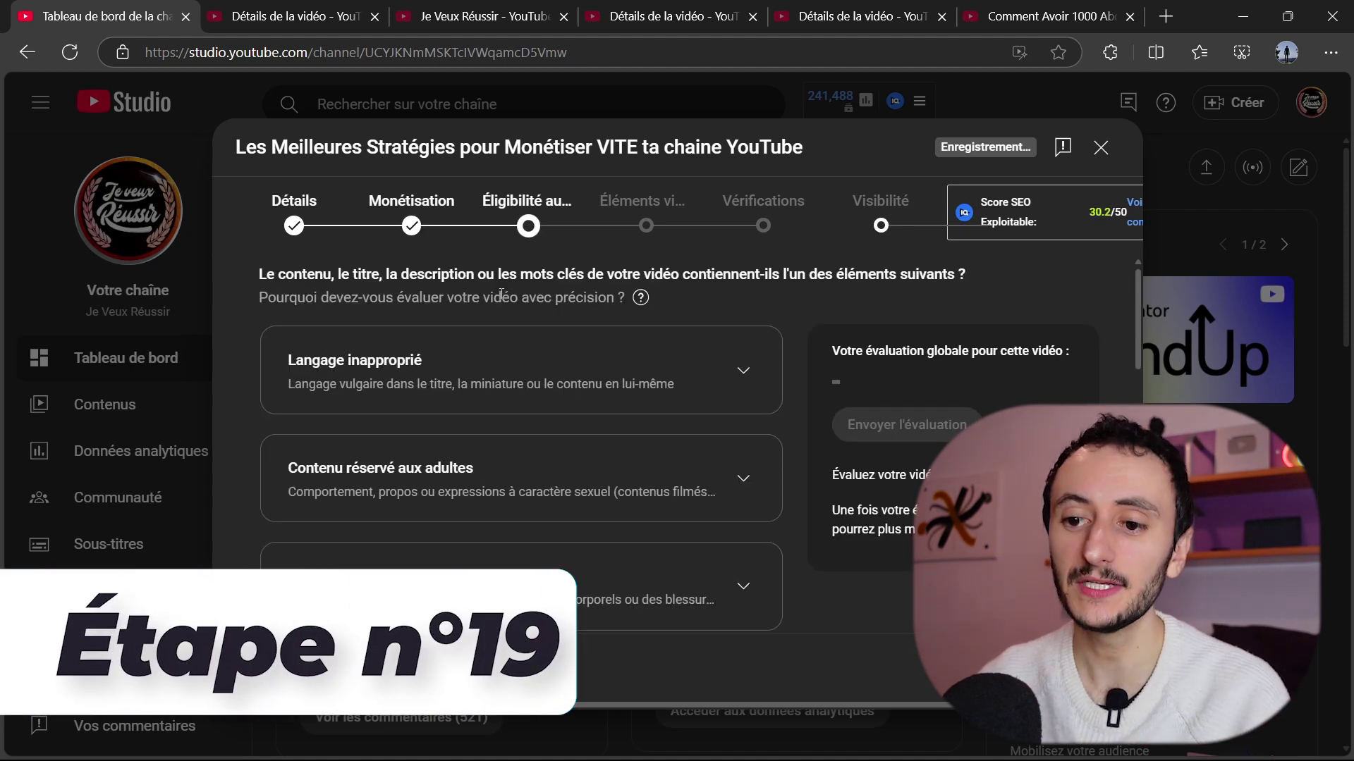
# Review the ad suitability categories and switch "Aucun contenu non adapté aux annonceurs" on and off again
pyautogui.scroll(-10, 796, 337)
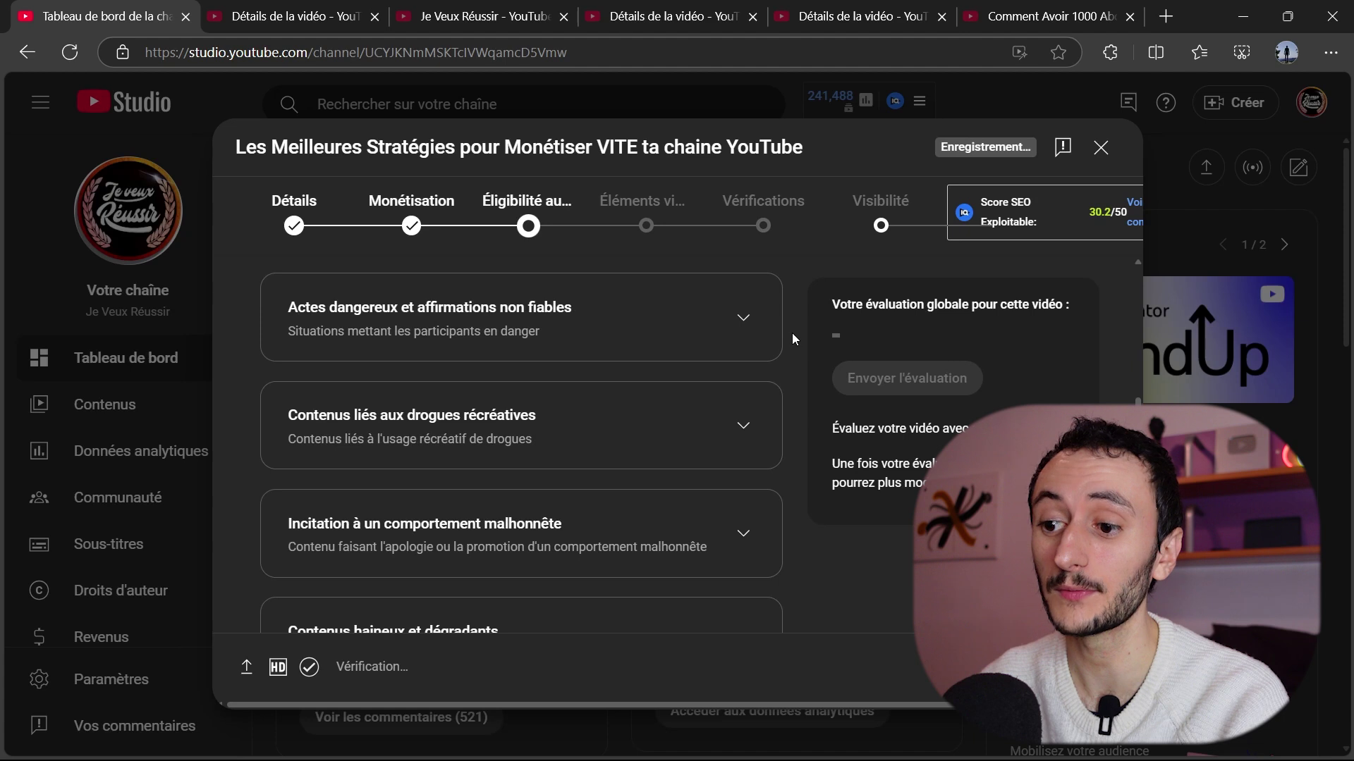
pyautogui.scroll(-1, 759, 364)
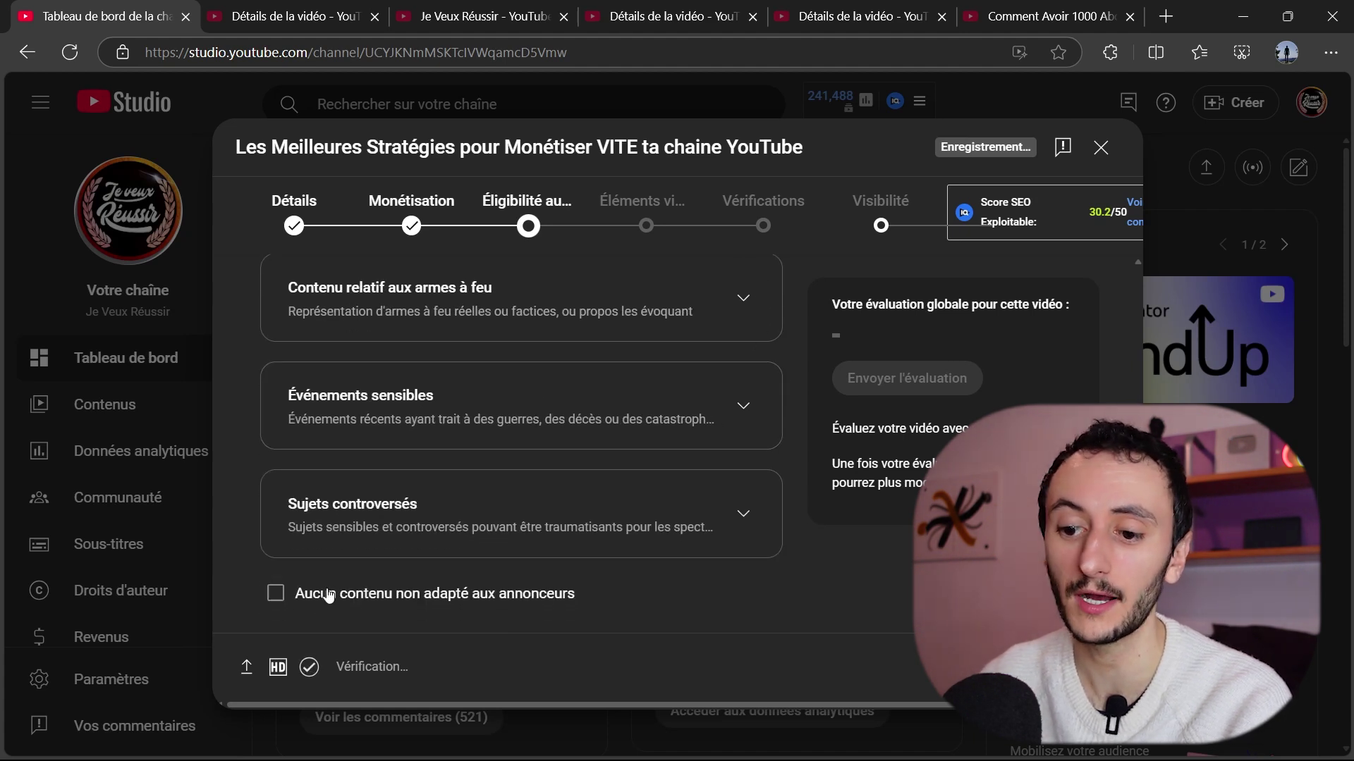
pyautogui.click(312, 605)
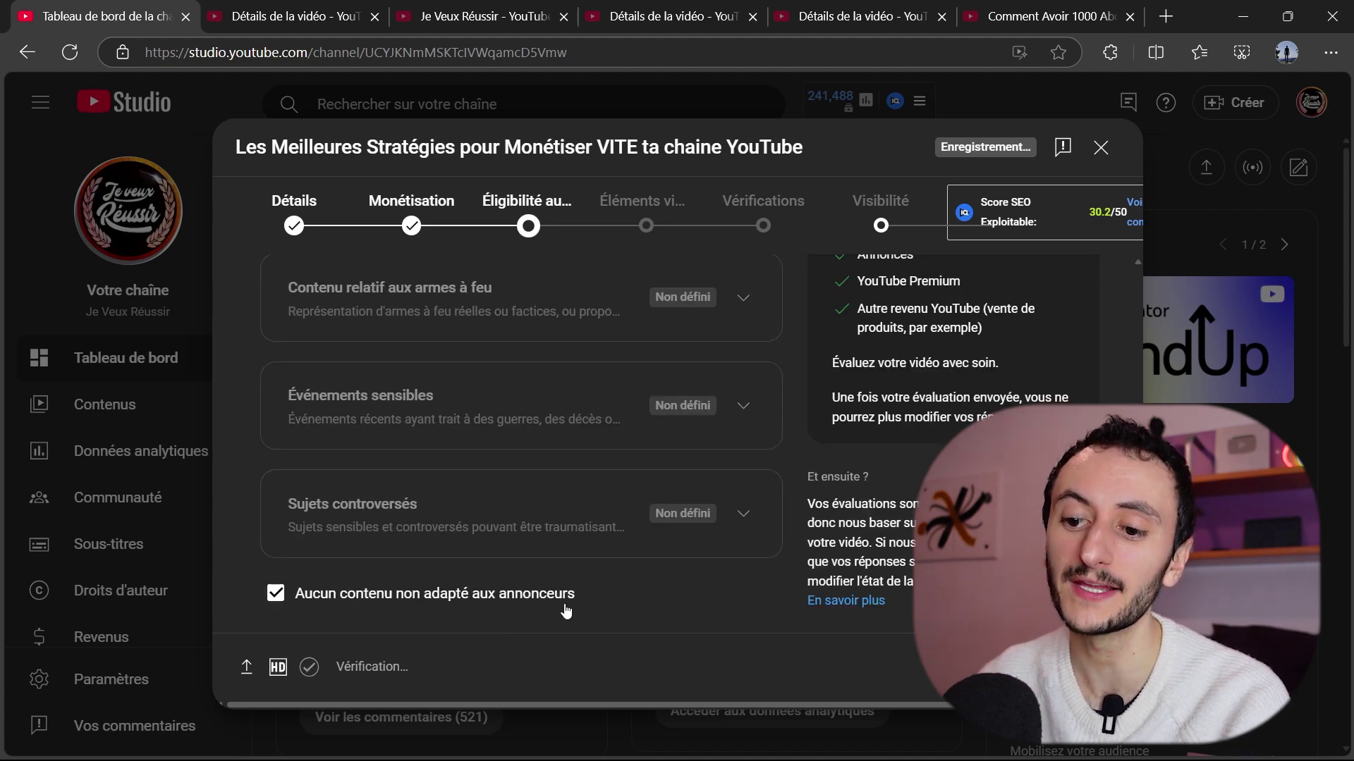
pyautogui.scroll(5, 430, 385)
pyautogui.scroll(-4, 446, 409)
pyautogui.scroll(-1, 446, 409)
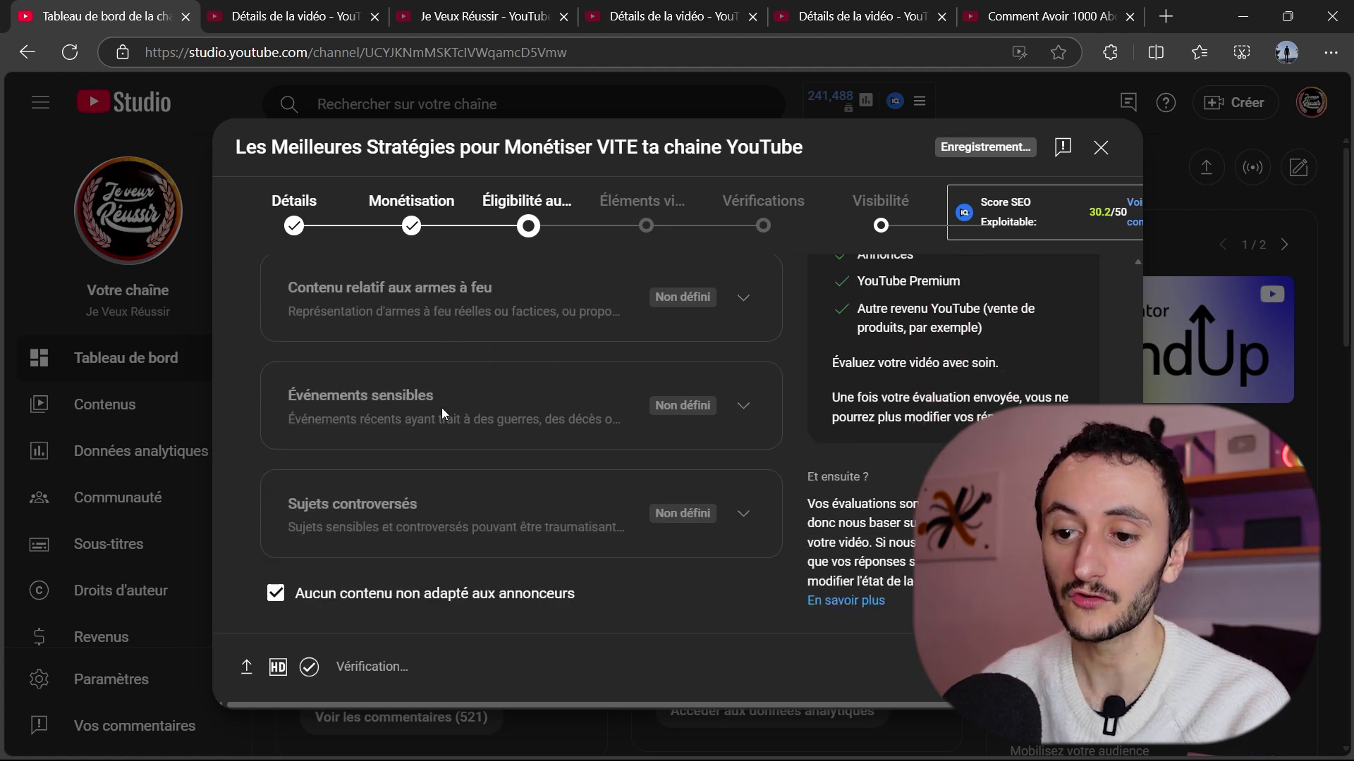
pyautogui.click(423, 594)
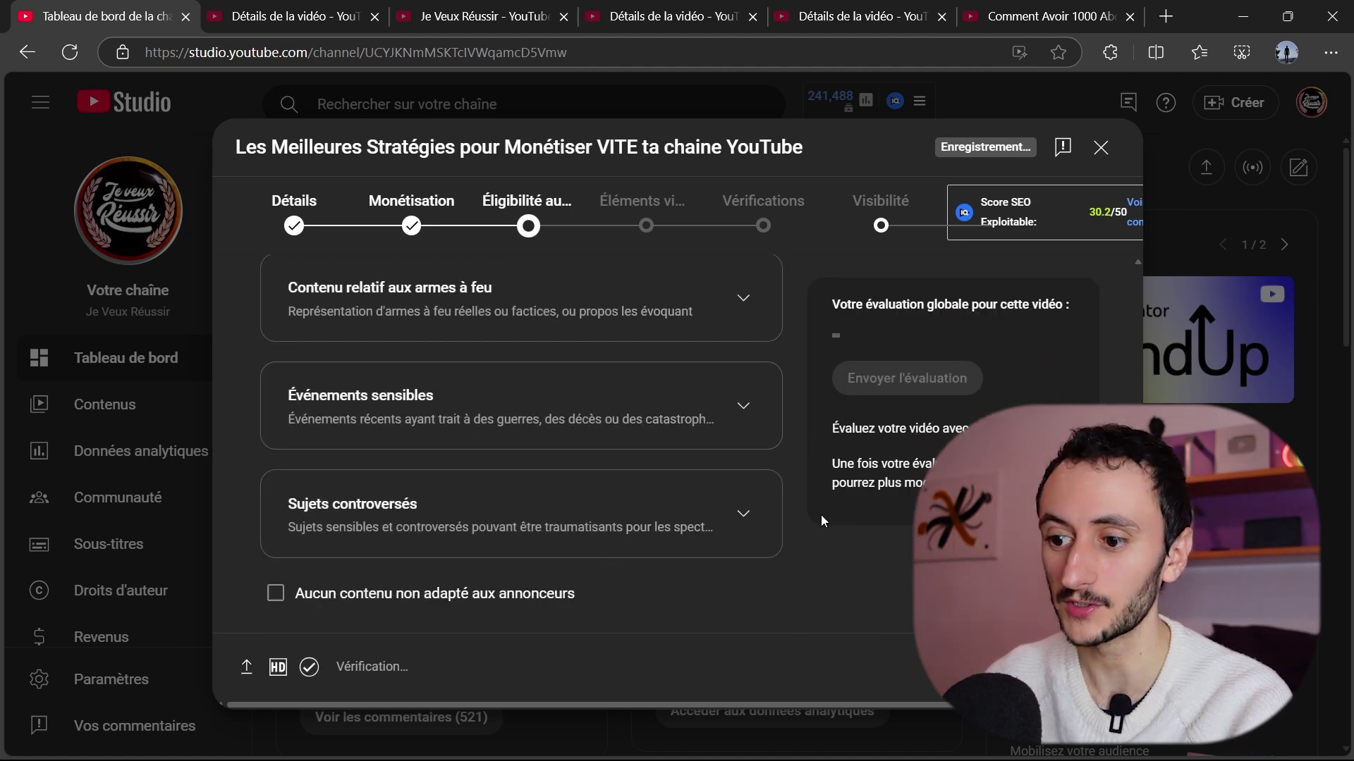
# Declare "Aucun contenu non adapté aux annonceurs" for the video and review its overall ad suitability rating
pyautogui.scroll(3, 819, 510)
pyautogui.scroll(5, 806, 509)
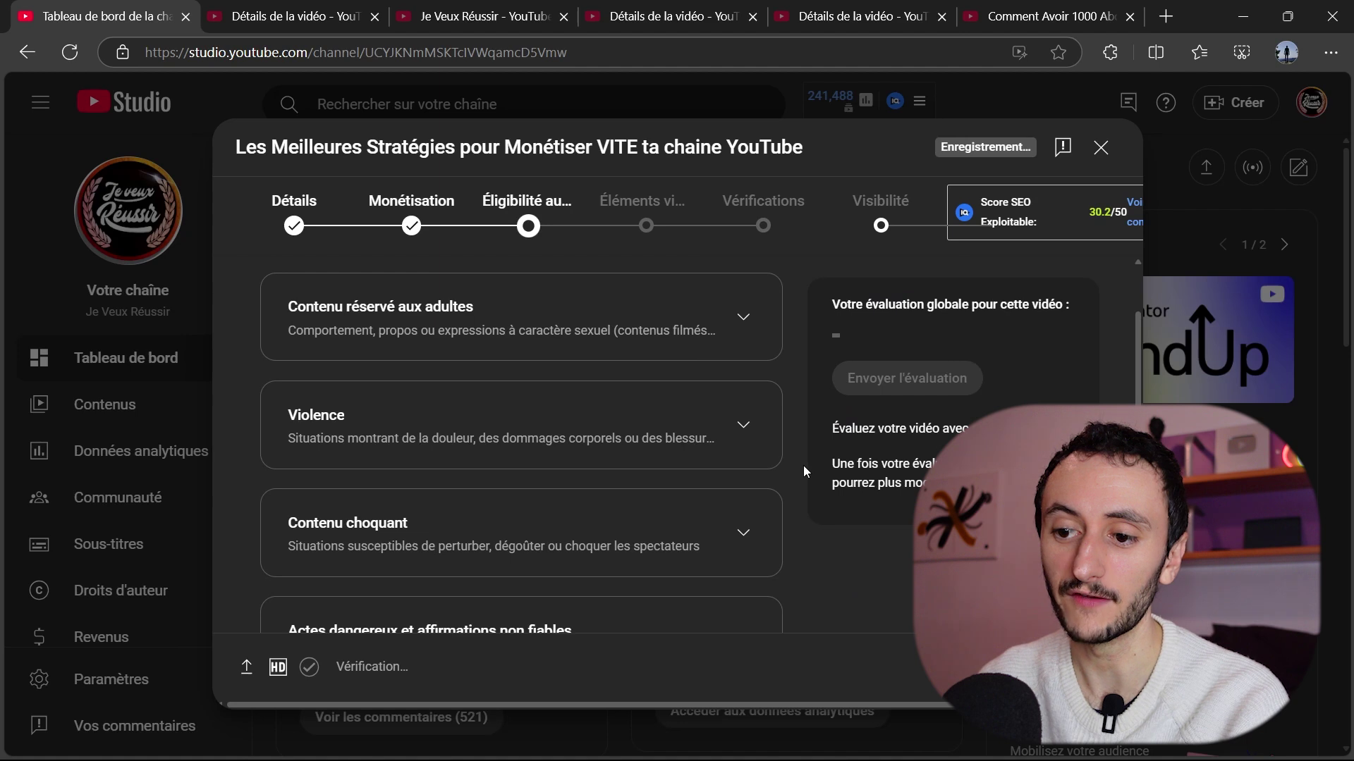
pyautogui.scroll(-10, 802, 466)
pyautogui.scroll(-1, 403, 444)
pyautogui.click(275, 593)
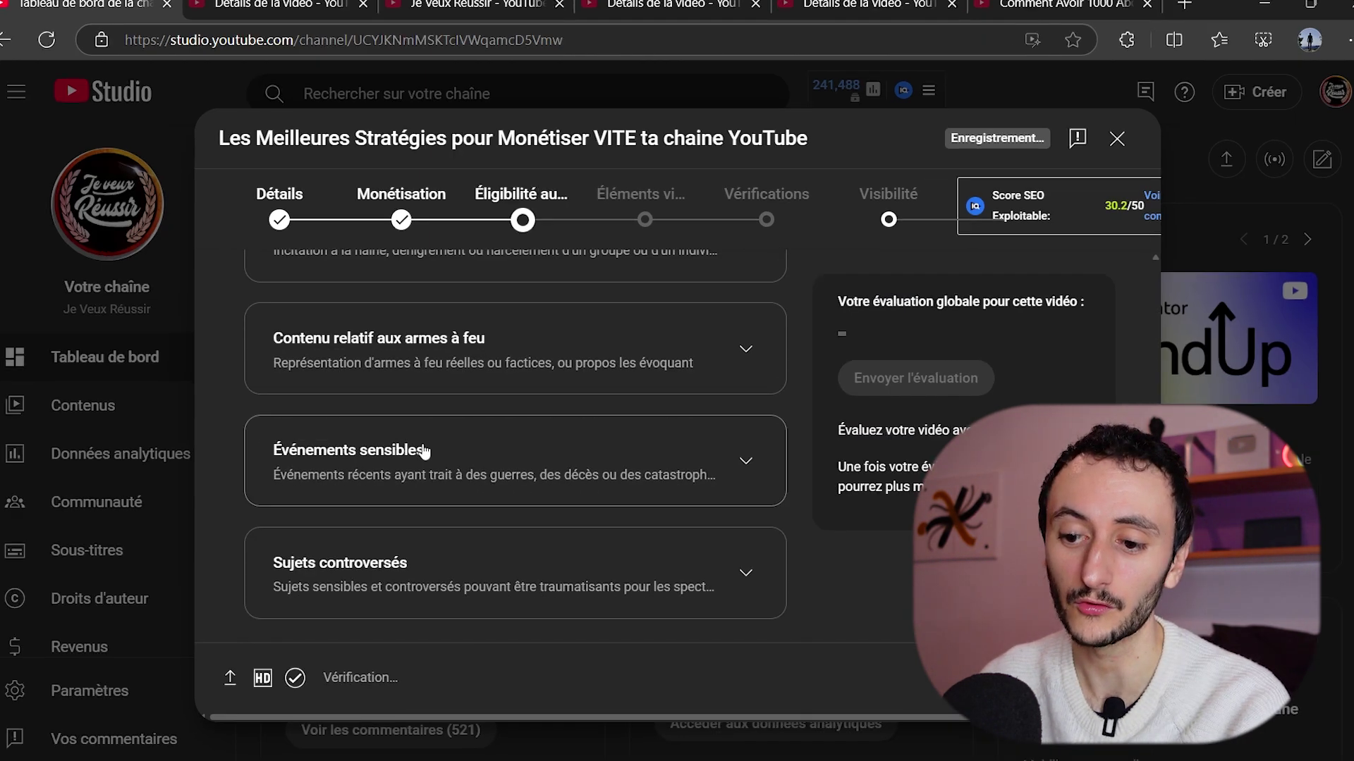
pyautogui.scroll(10, 596, 563)
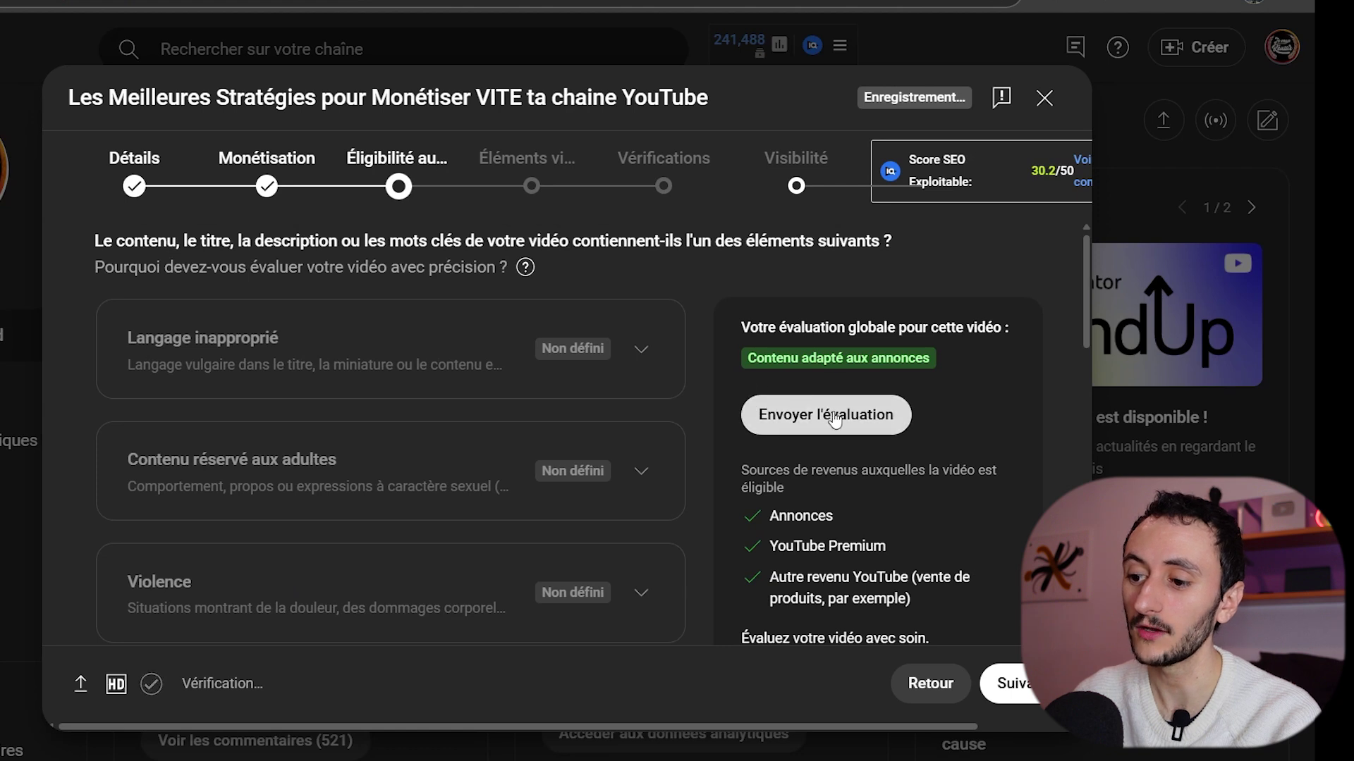
# Submit the "Contenu adapté aux annonces" rating and proceed to the subtitle, end screen and card options
pyautogui.moveTo(747, 358); pyautogui.dragTo(919, 358)
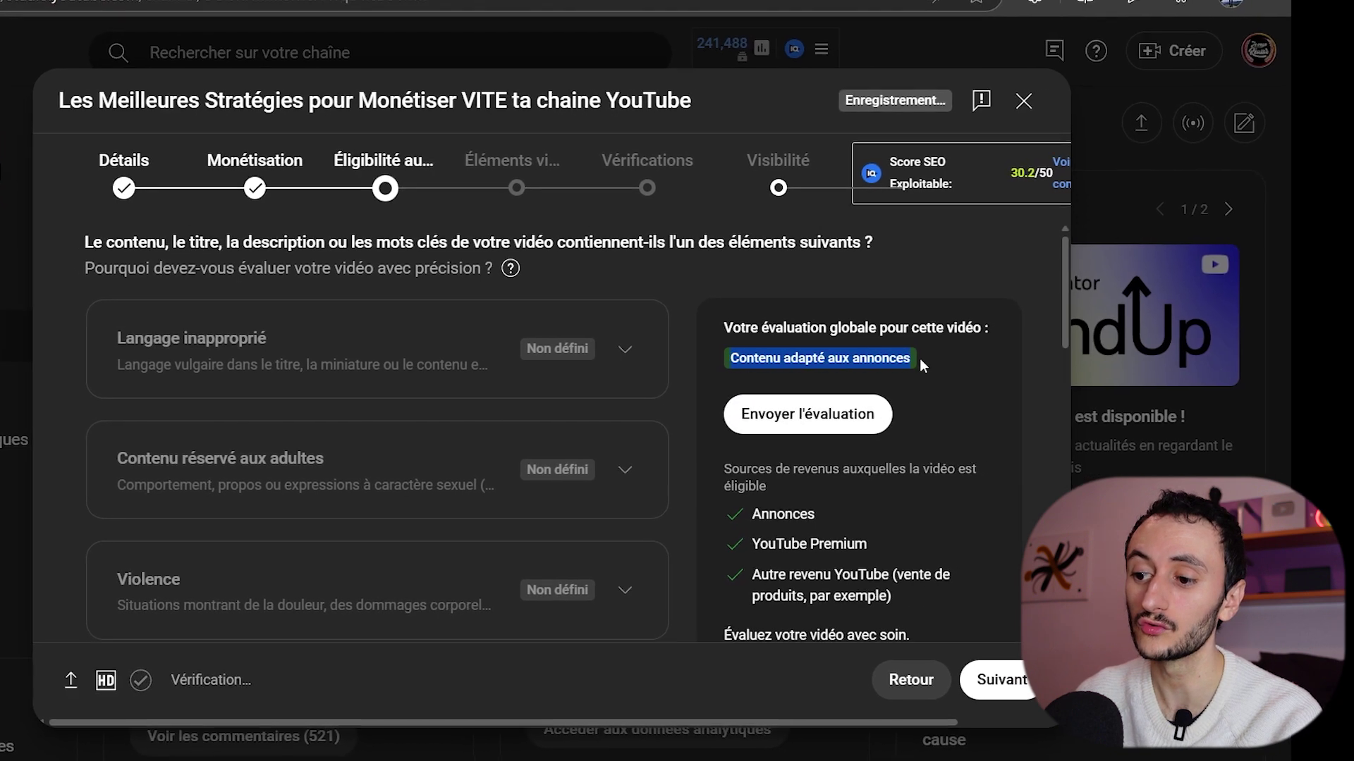
pyautogui.click(913, 358)
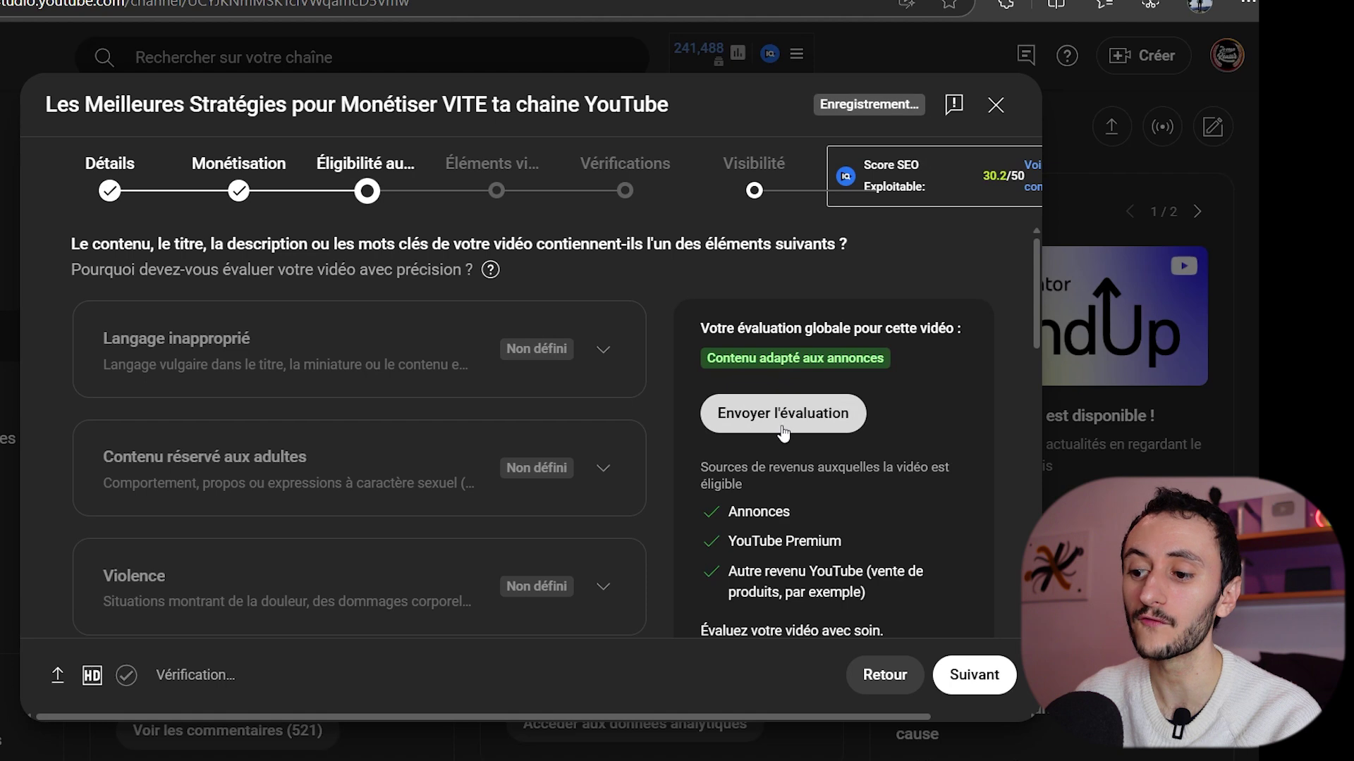
pyautogui.click(837, 431)
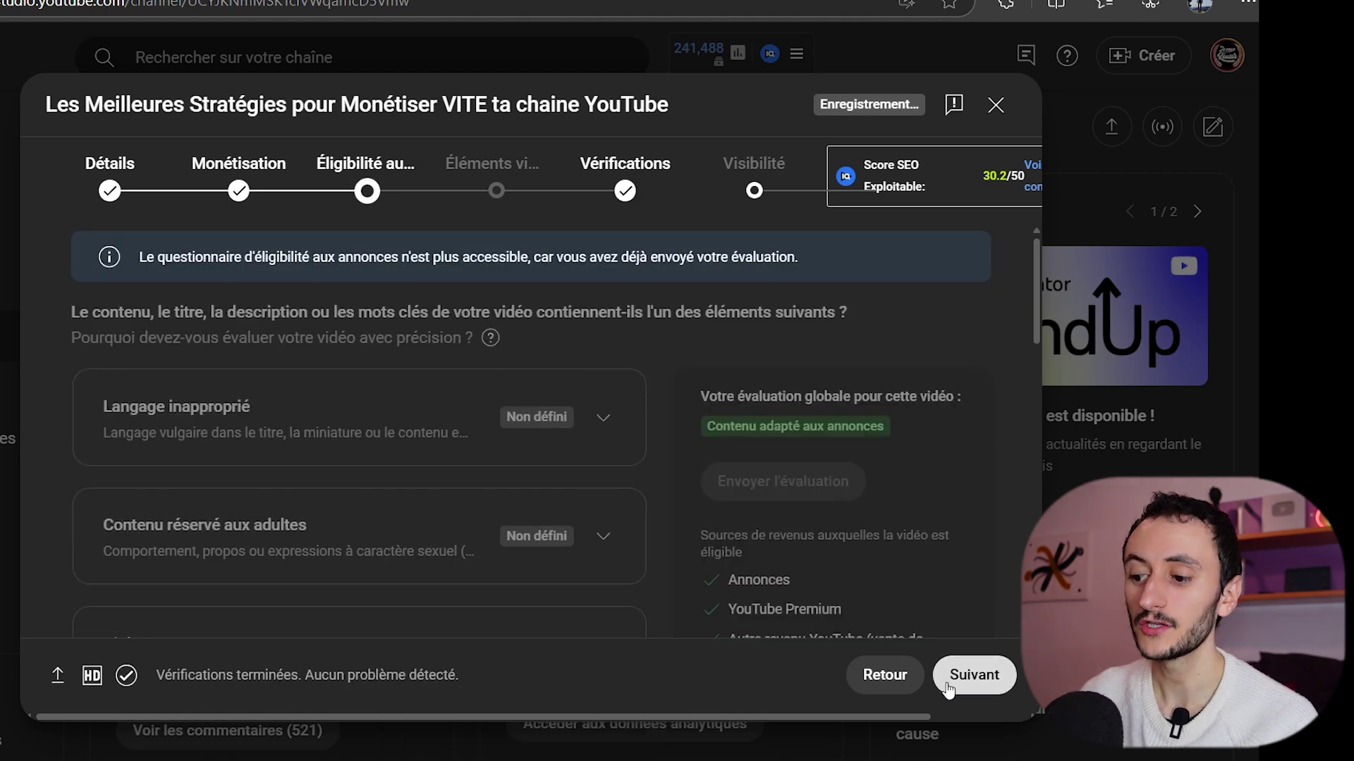
pyautogui.click(974, 675)
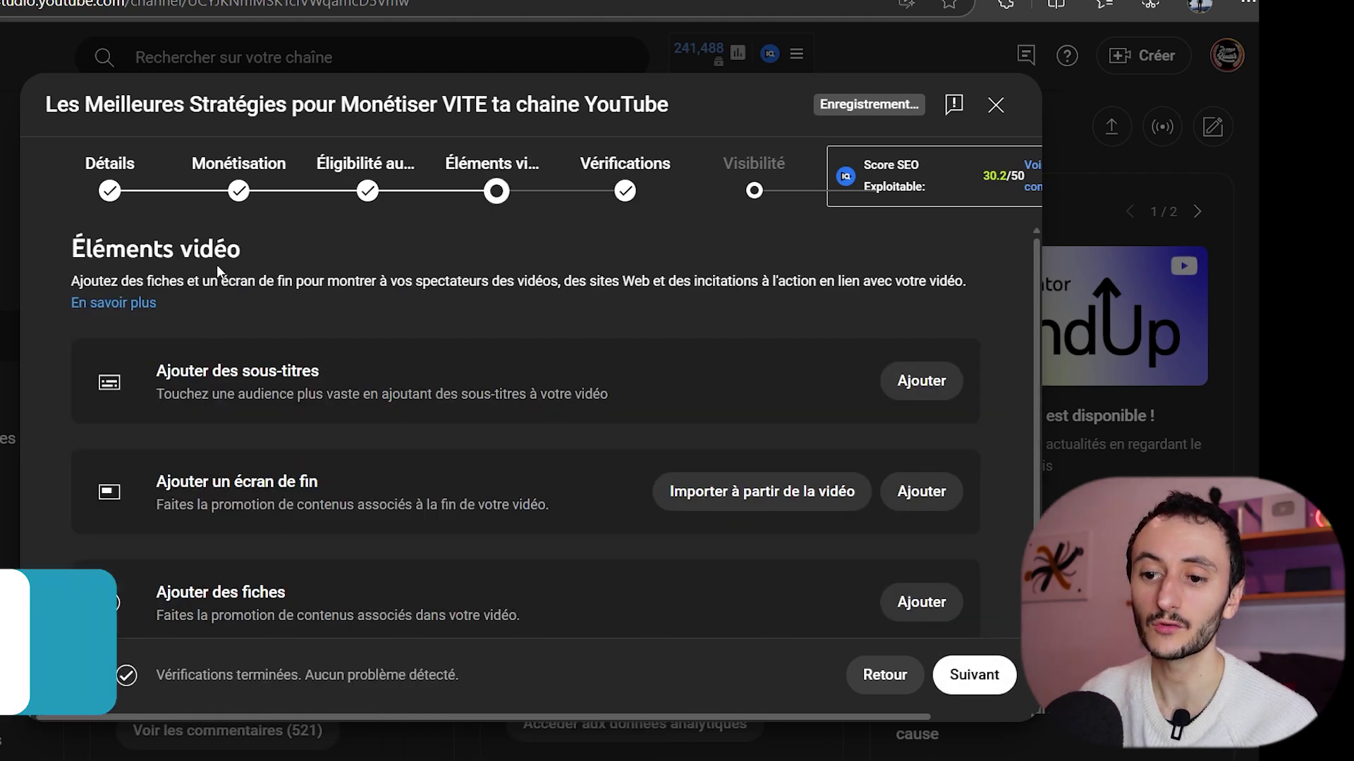
pyautogui.scroll(-1, 432, 376)
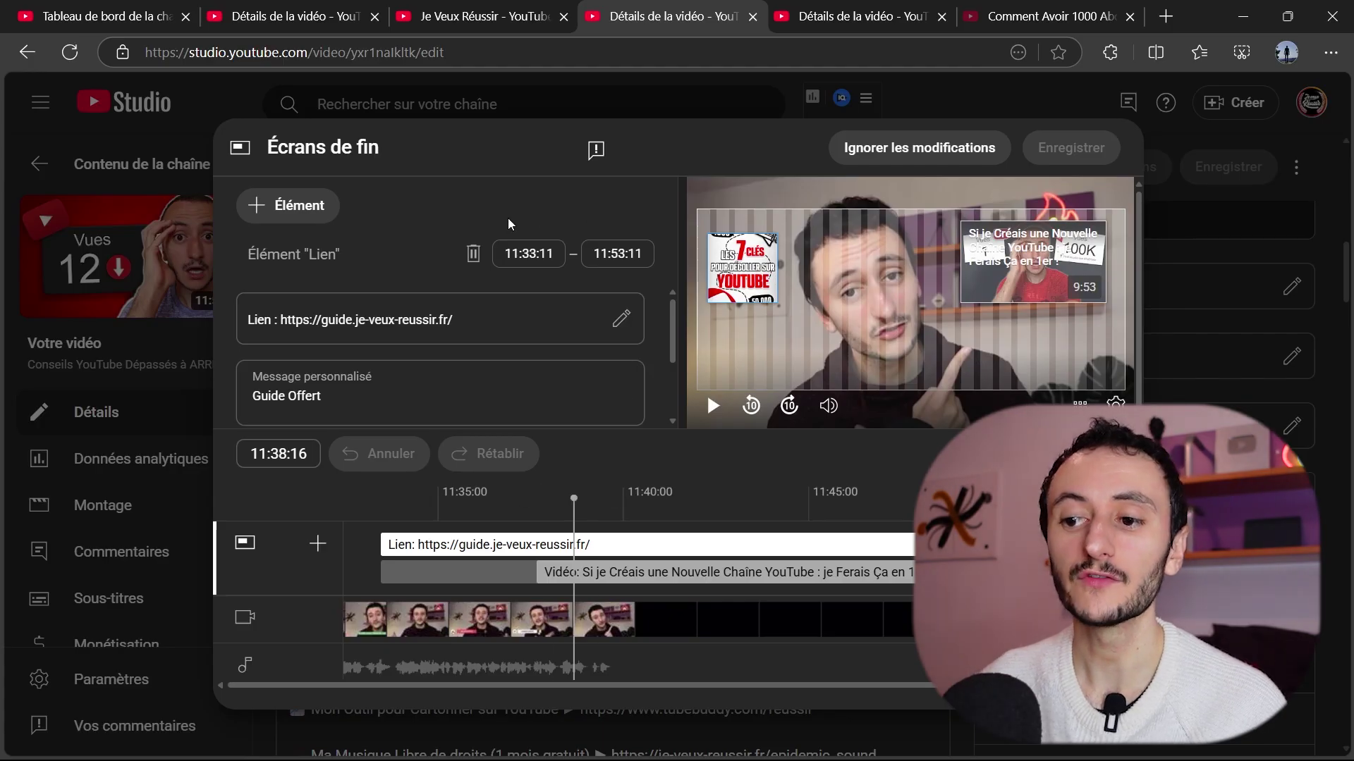
# Review the available end screen element types and enlarge the "Si je Créais une Nouvelle Chaîne YouTube" video element in the preview
pyautogui.click(993, 265)
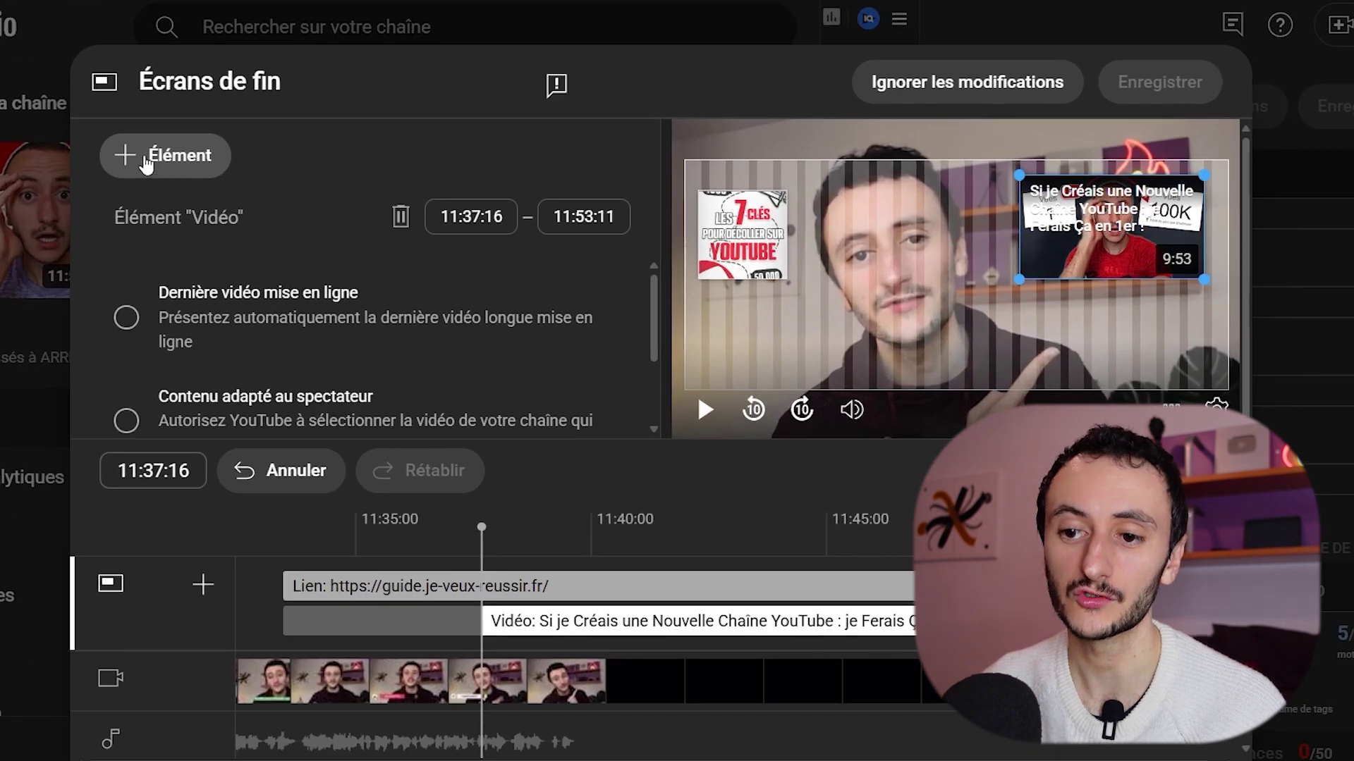
pyautogui.click(145, 164)
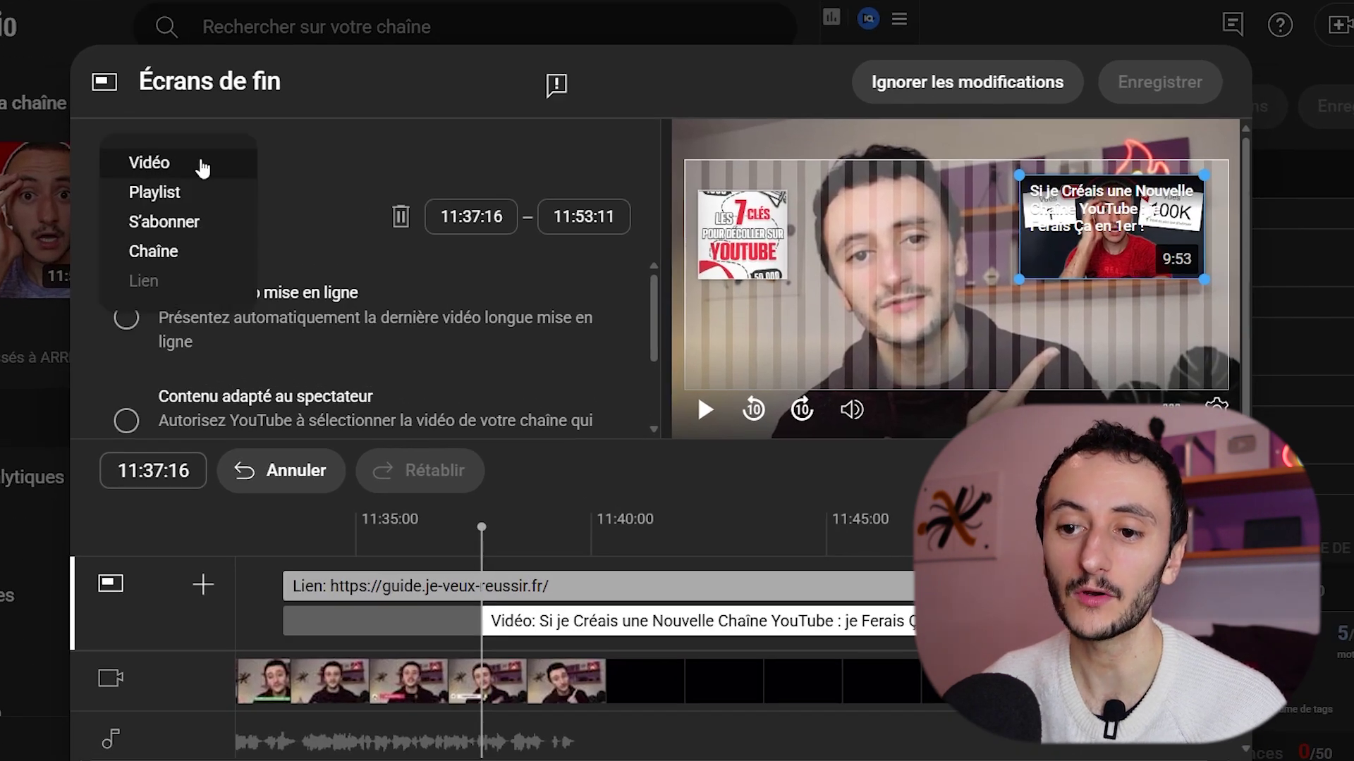
pyautogui.click(1073, 216)
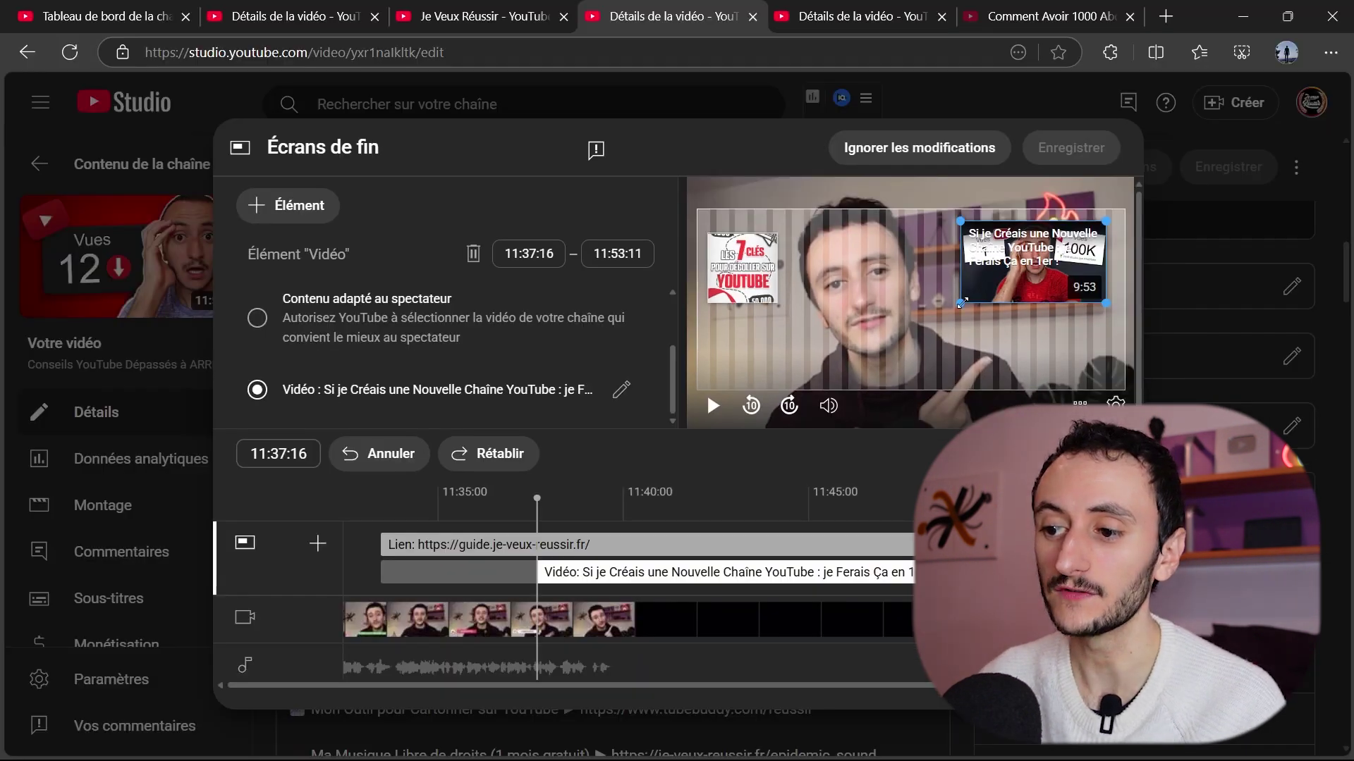
pyautogui.moveTo(1020, 279)
pyautogui.mouseDown()
pyautogui.moveTo(1036, 264)
pyautogui.moveTo(877, 323)
pyautogui.moveTo(1024, 261)
pyautogui.moveTo(1004, 266)
pyautogui.mouseUp()
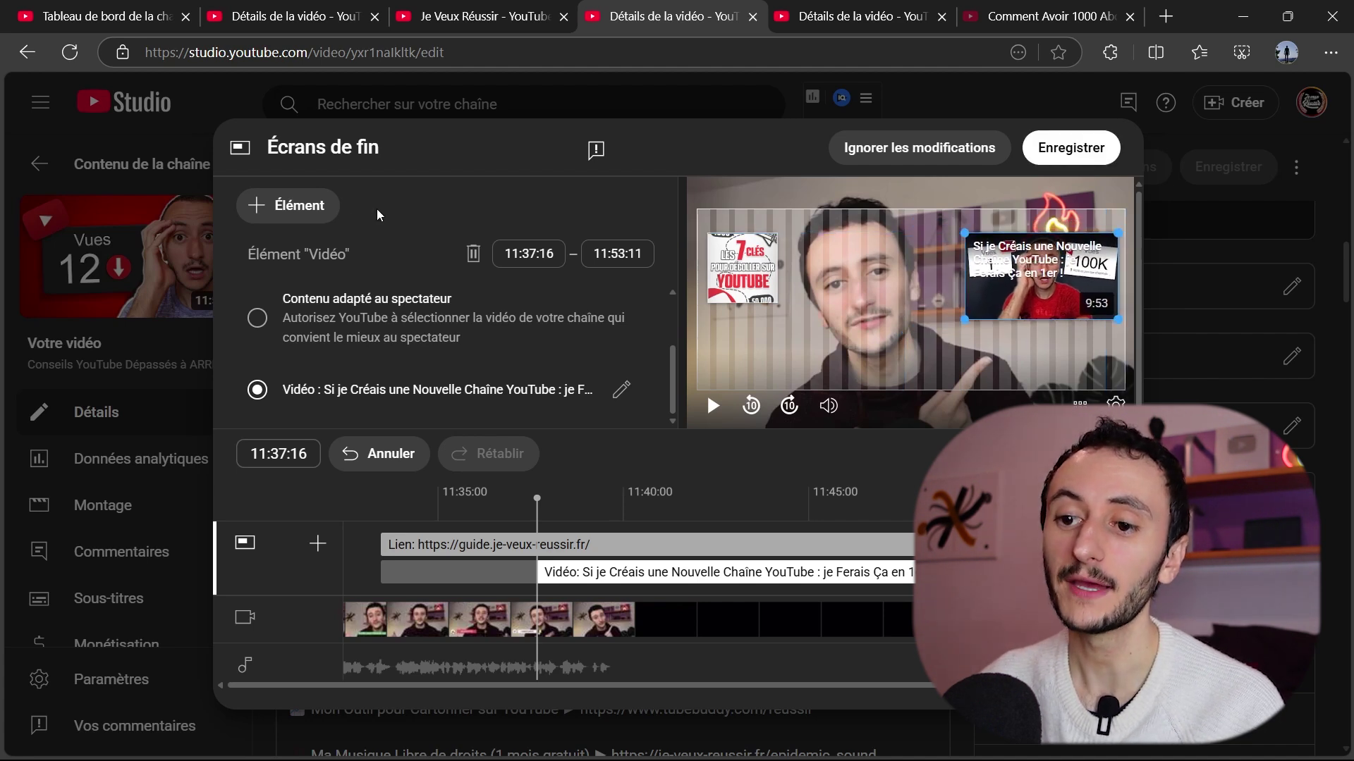
# Add a "S'abonner" element to the end screen and place it directly beneath the "7 clés" link element
pyautogui.click(321, 211)
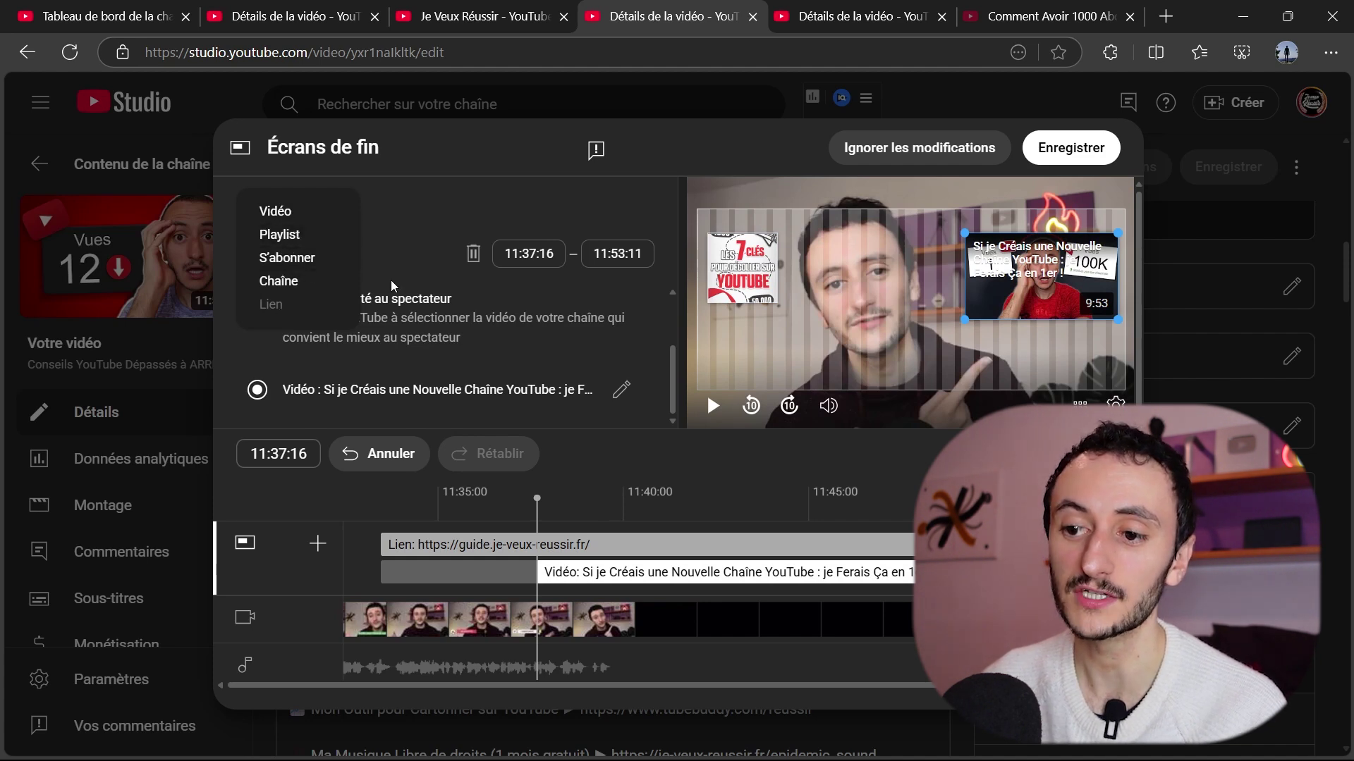
pyautogui.click(737, 259)
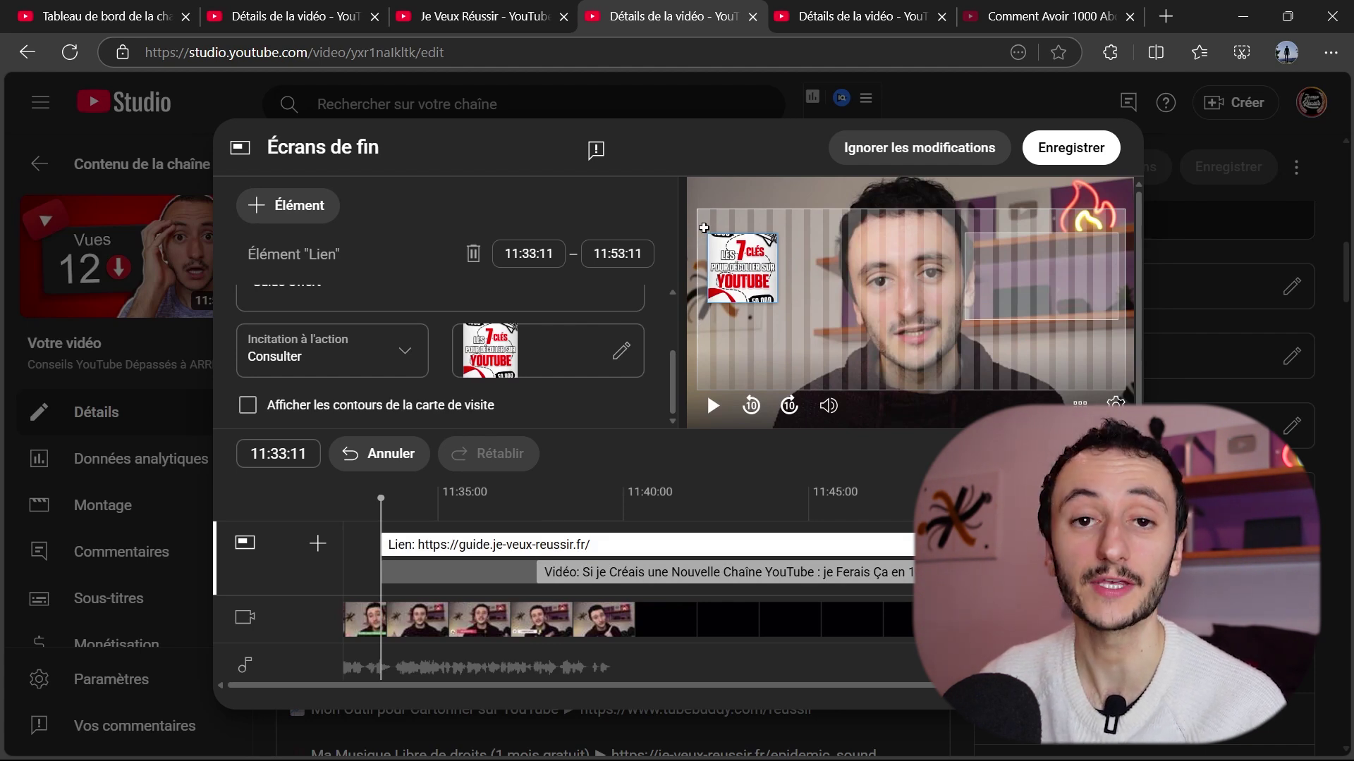
pyautogui.click(286, 206)
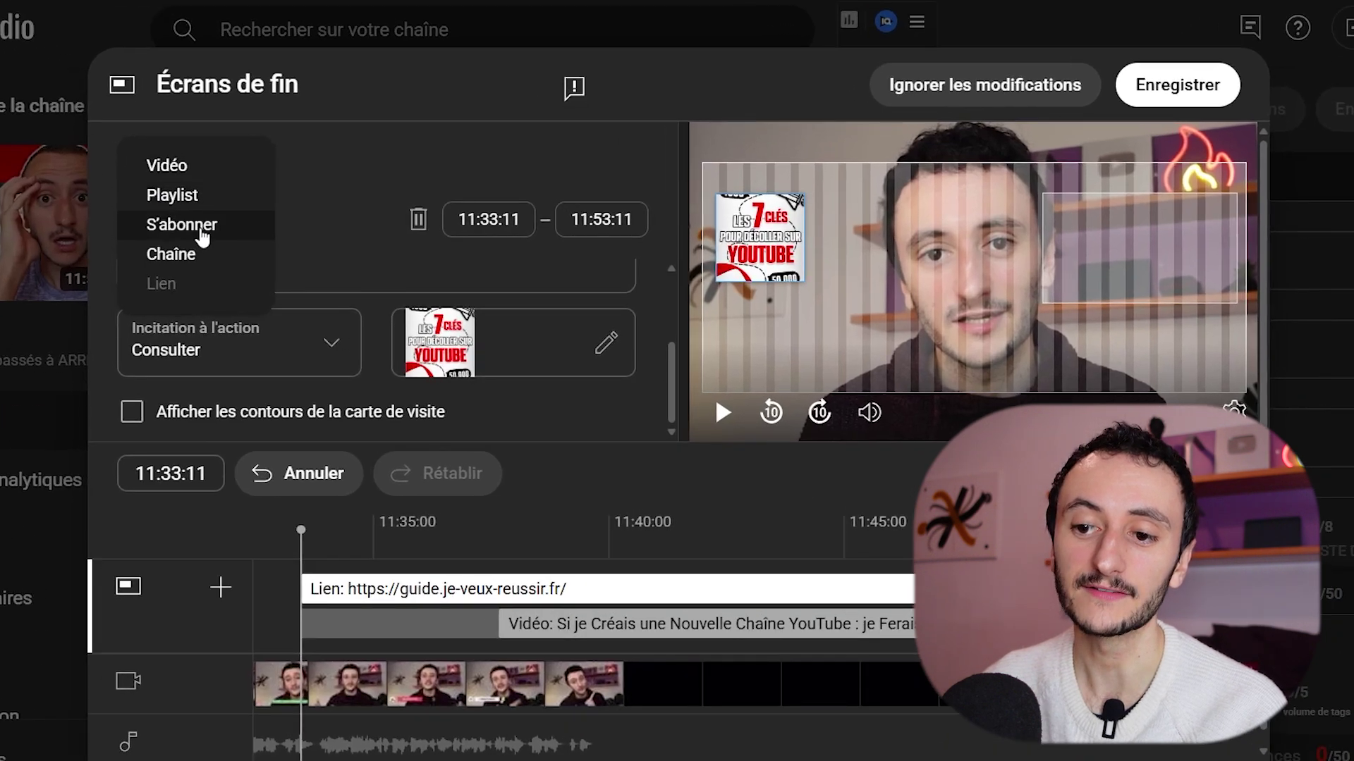
pyautogui.click(207, 225)
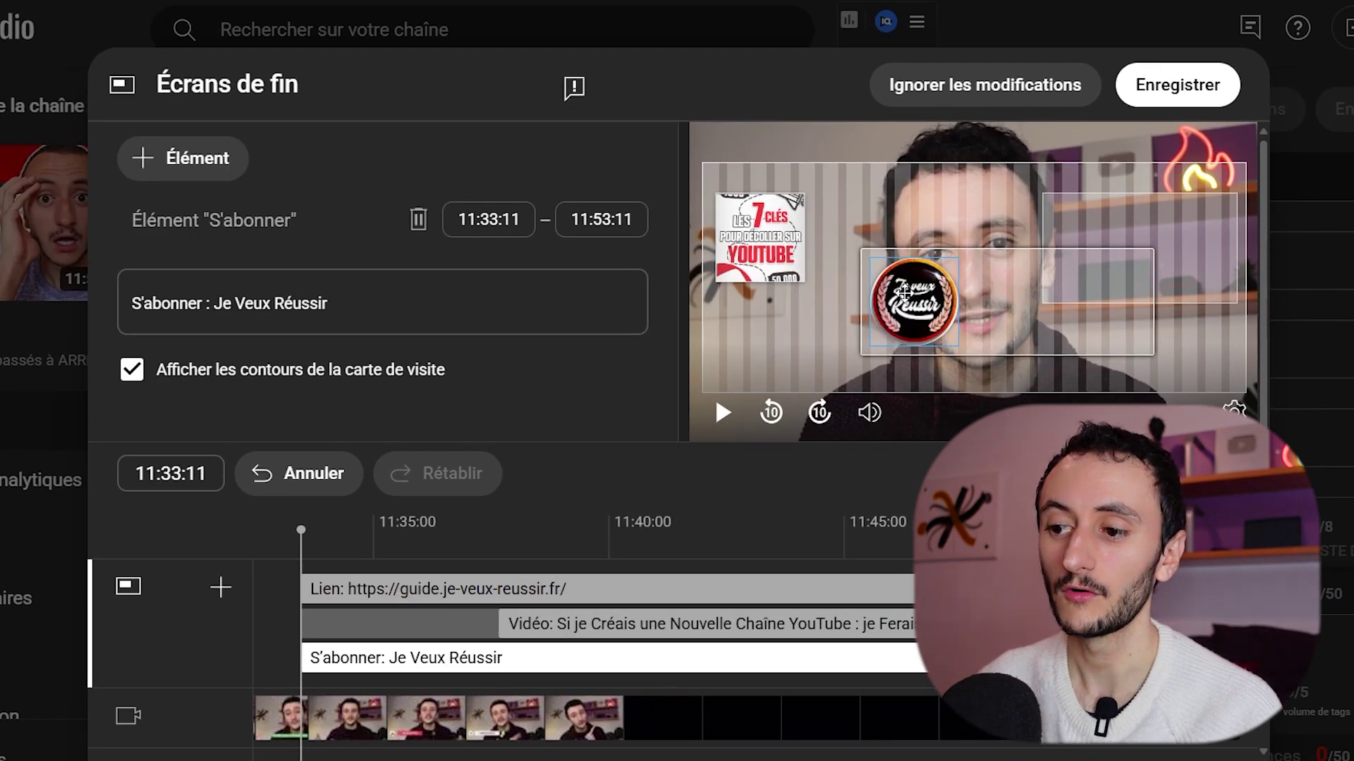
pyautogui.moveTo(904, 280); pyautogui.dragTo(772, 324)
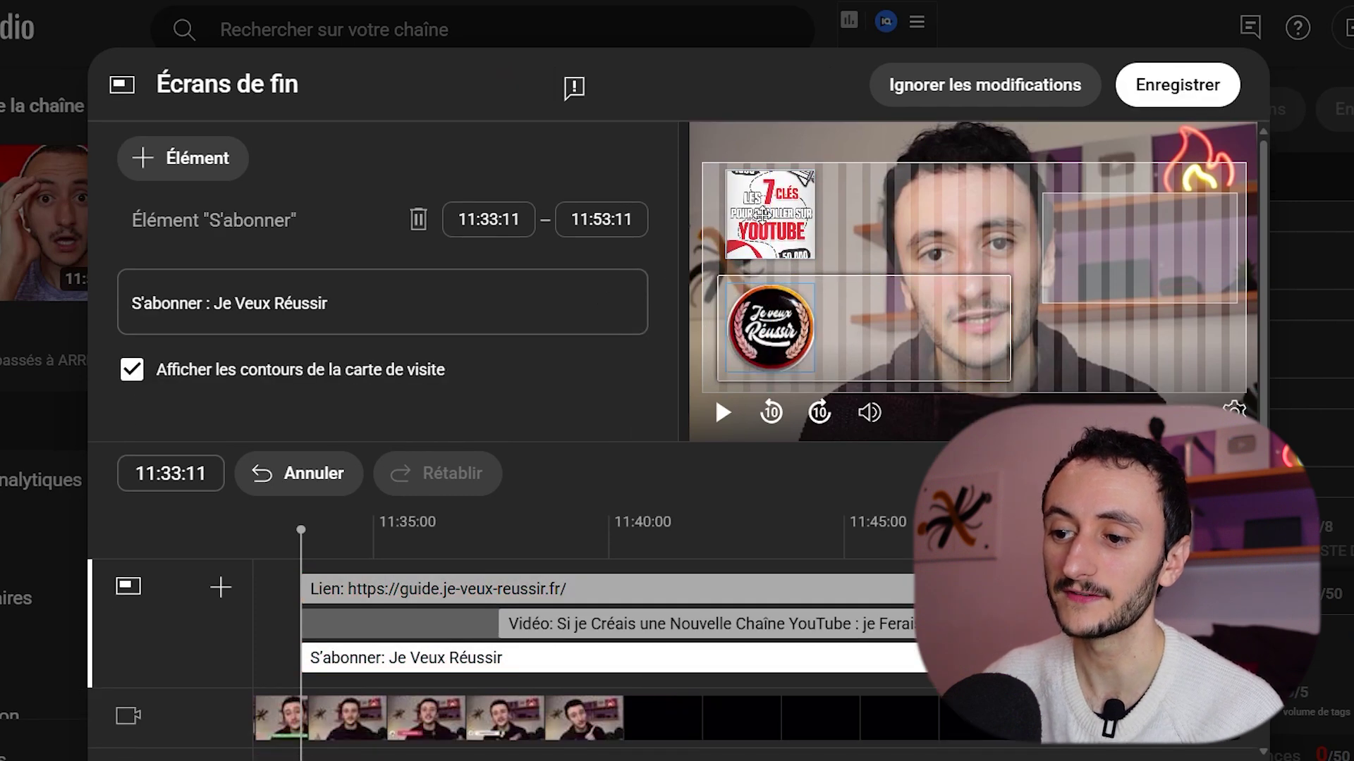
pyautogui.moveTo(775, 334); pyautogui.dragTo(753, 338)
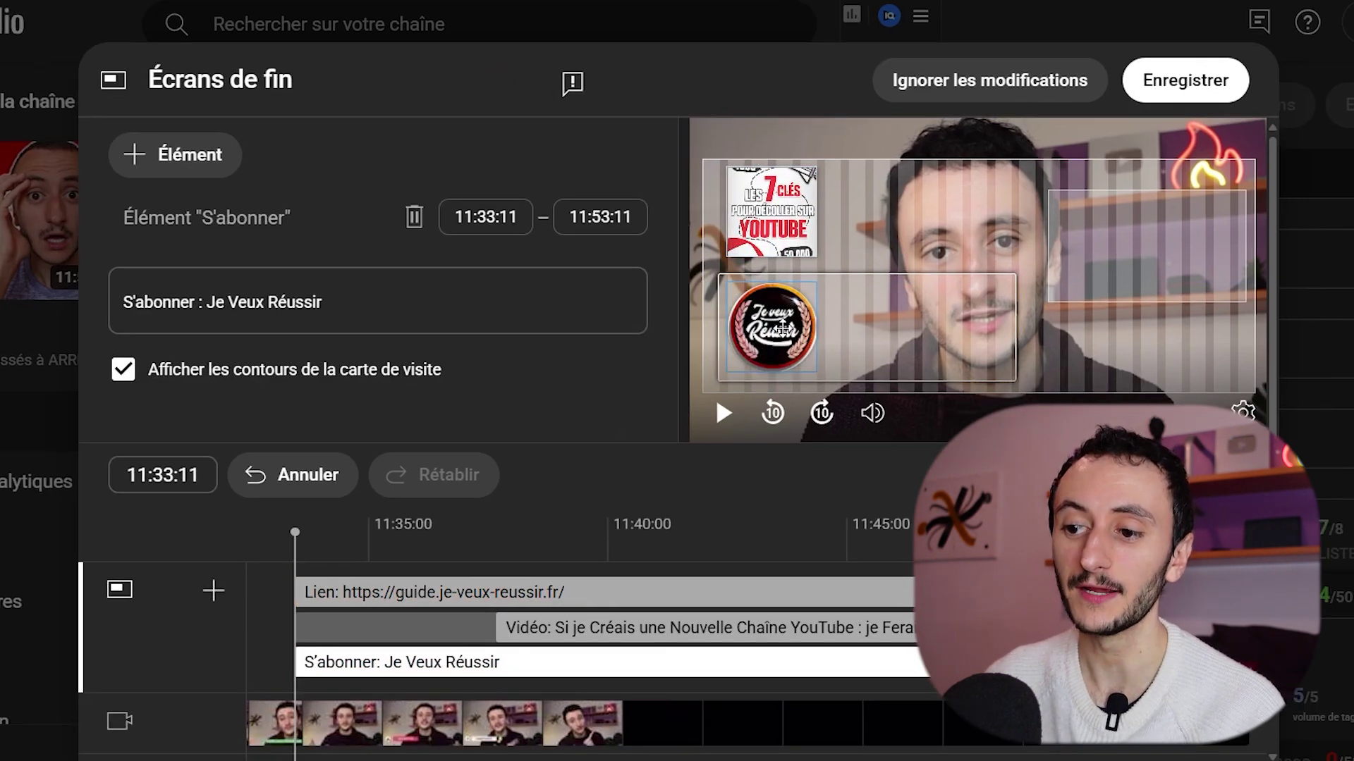
pyautogui.click(388, 381)
pyautogui.click(471, 384)
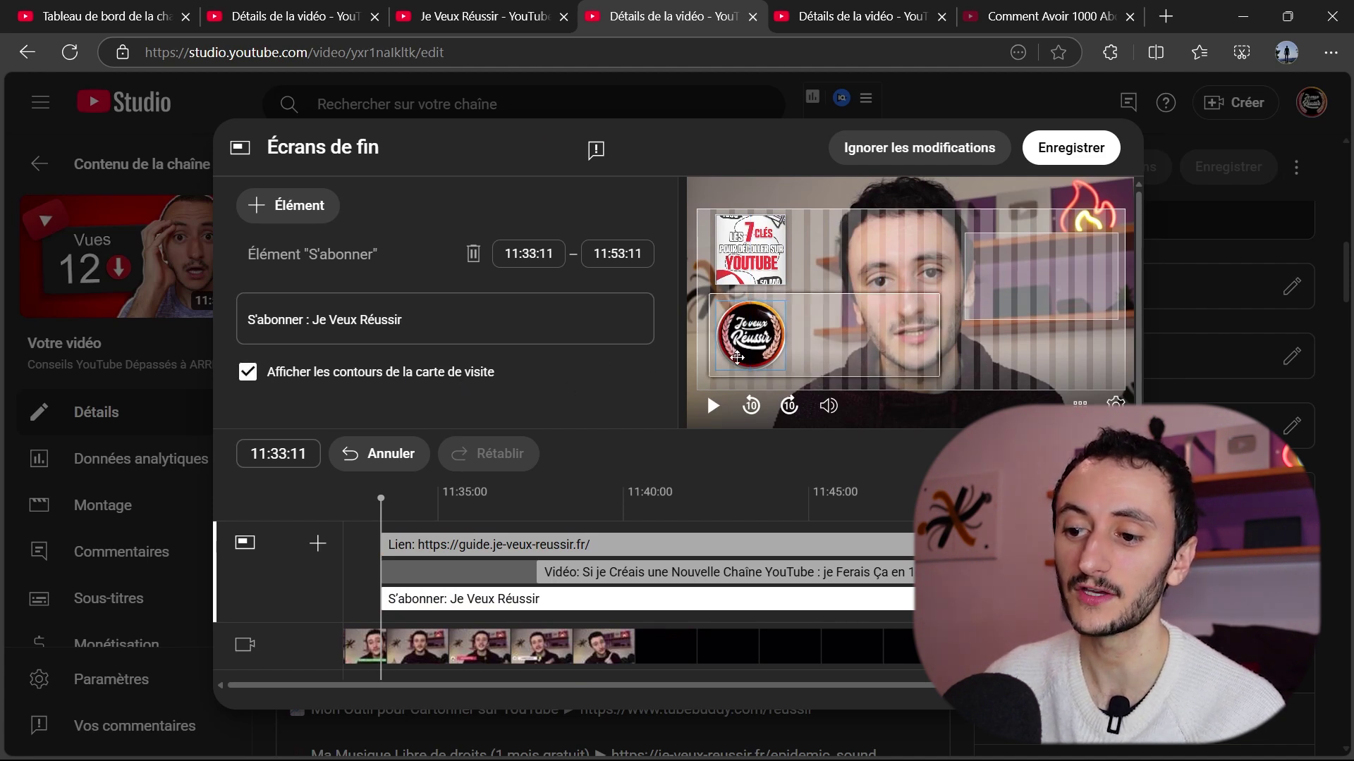
# Set the "S'abonner" element to start at 11:37:16, aligned with the video element, and return the playhead to 11:33:11
pyautogui.click(411, 496)
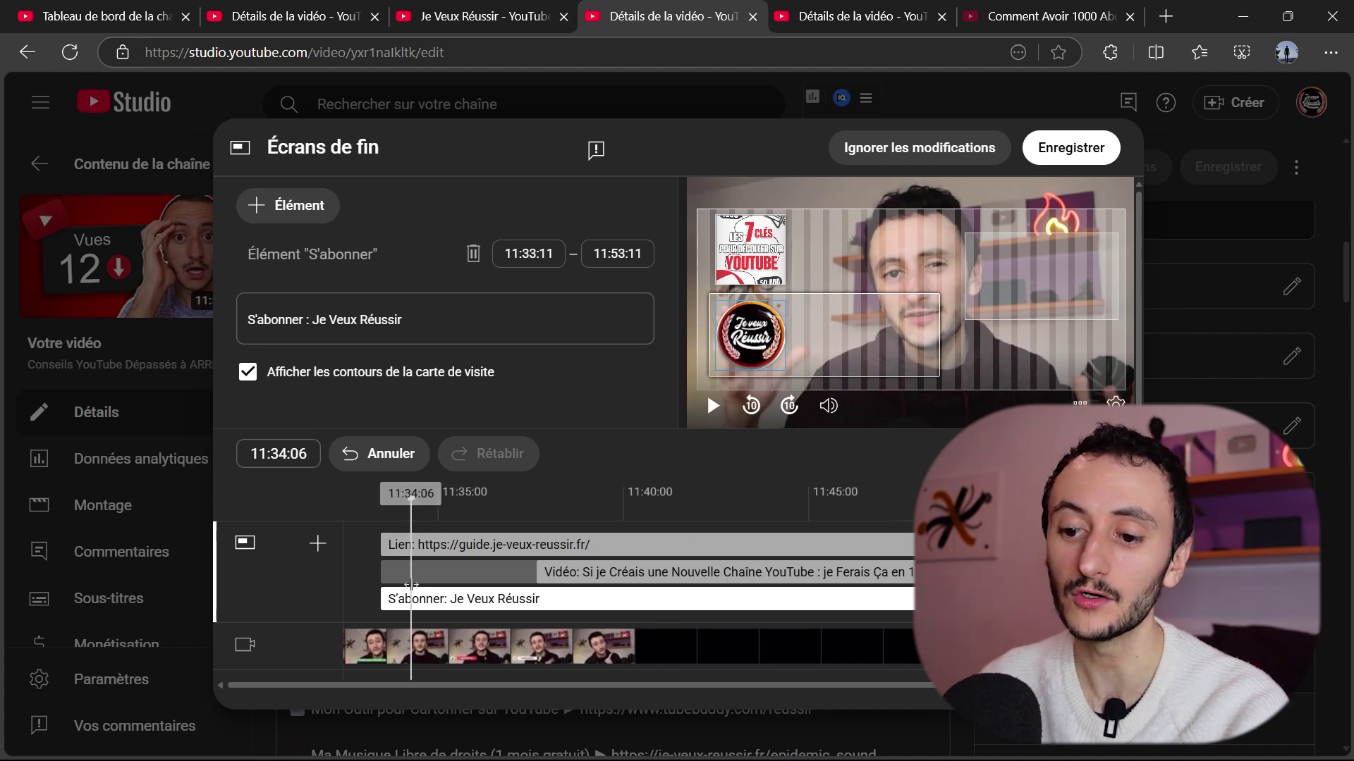
pyautogui.moveTo(381, 603); pyautogui.dragTo(537, 599)
pyautogui.moveTo(411, 497); pyautogui.dragTo(378, 497)
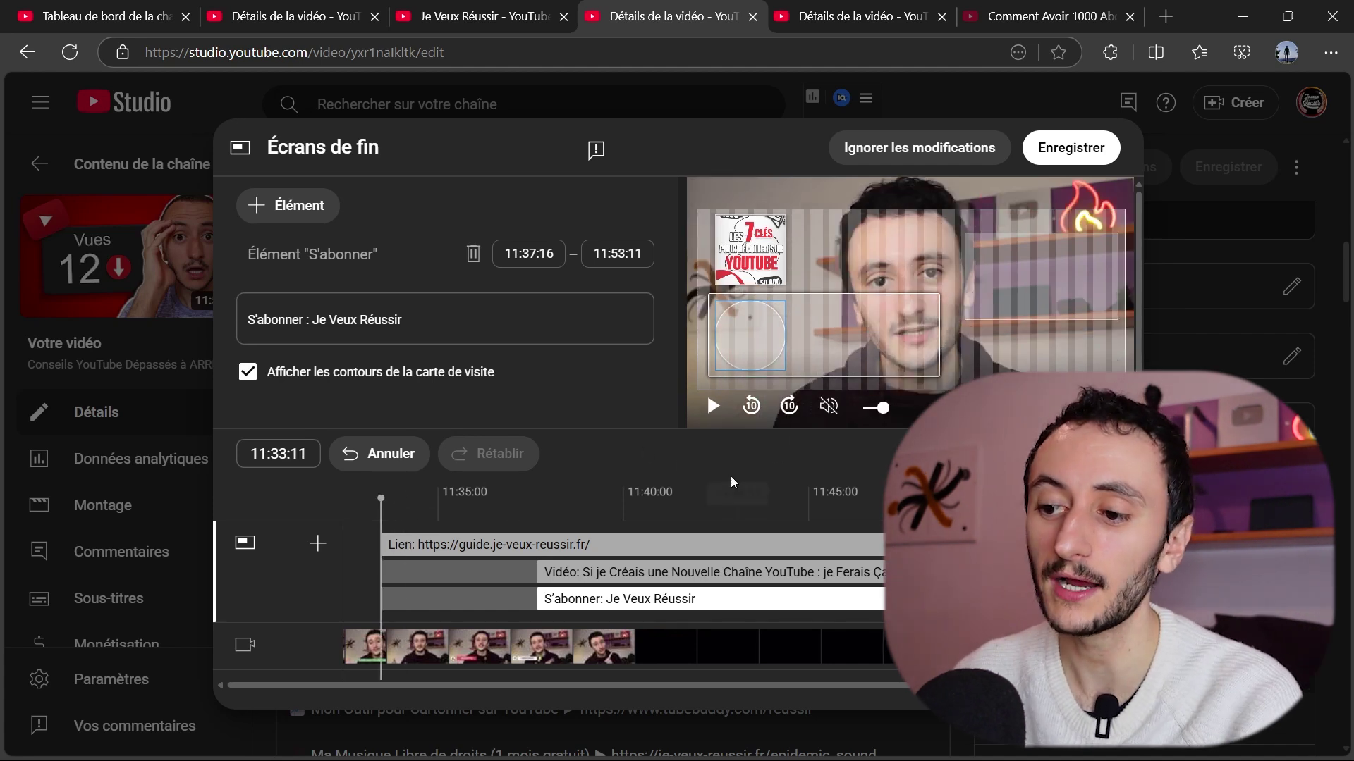
# Play back the end screen to check when and where the link, subscribe and video elements appear
pyautogui.click(710, 412)
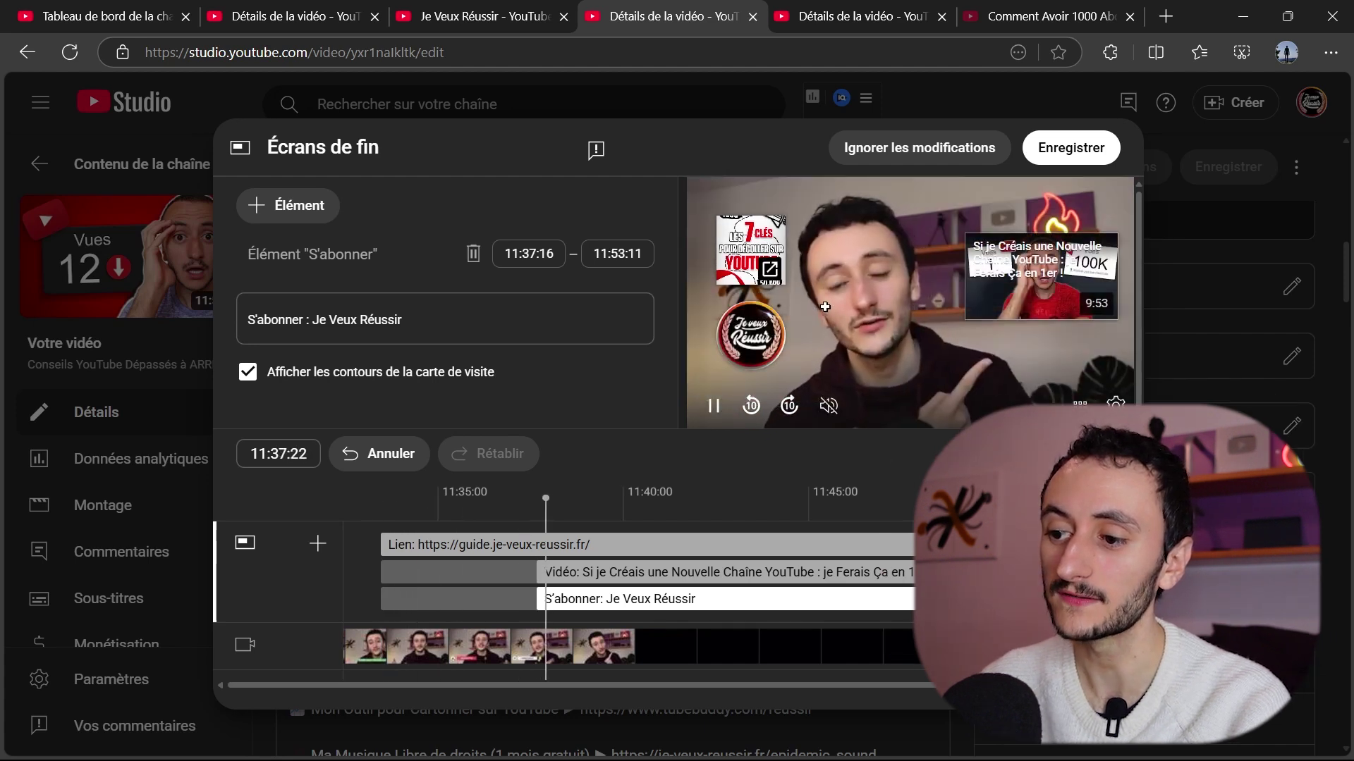
pyautogui.moveTo(778, 351)
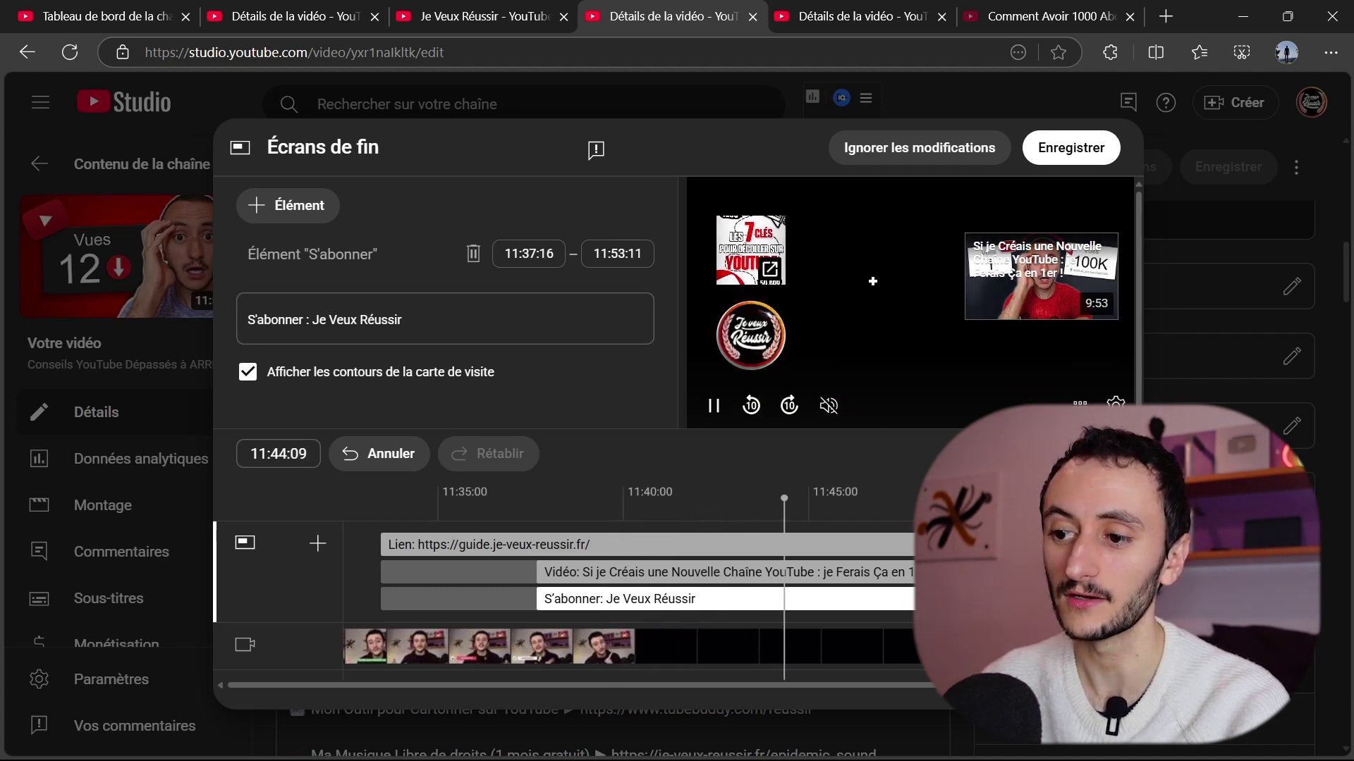
pyautogui.click(698, 410)
pyautogui.moveTo(611, 494); pyautogui.dragTo(616, 494)
pyautogui.click(712, 405)
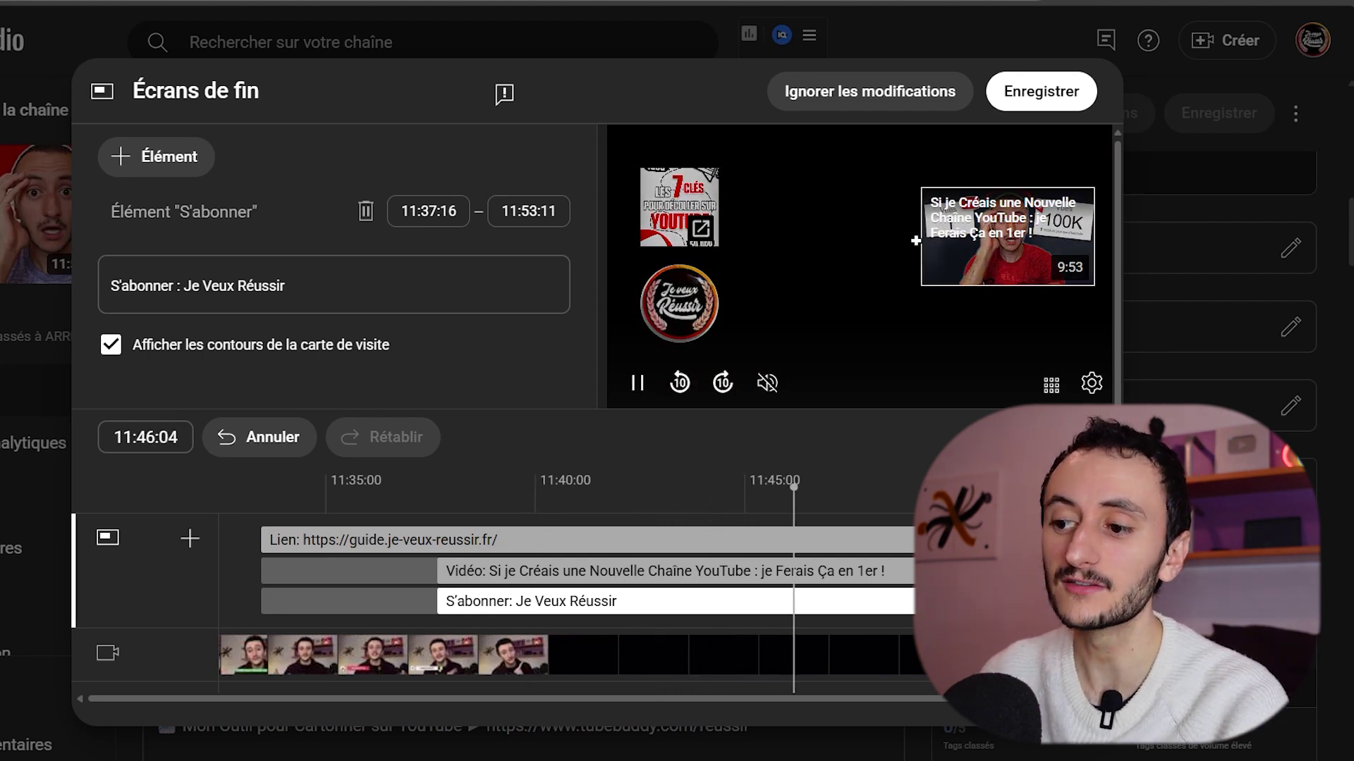
pyautogui.moveTo(793, 210)
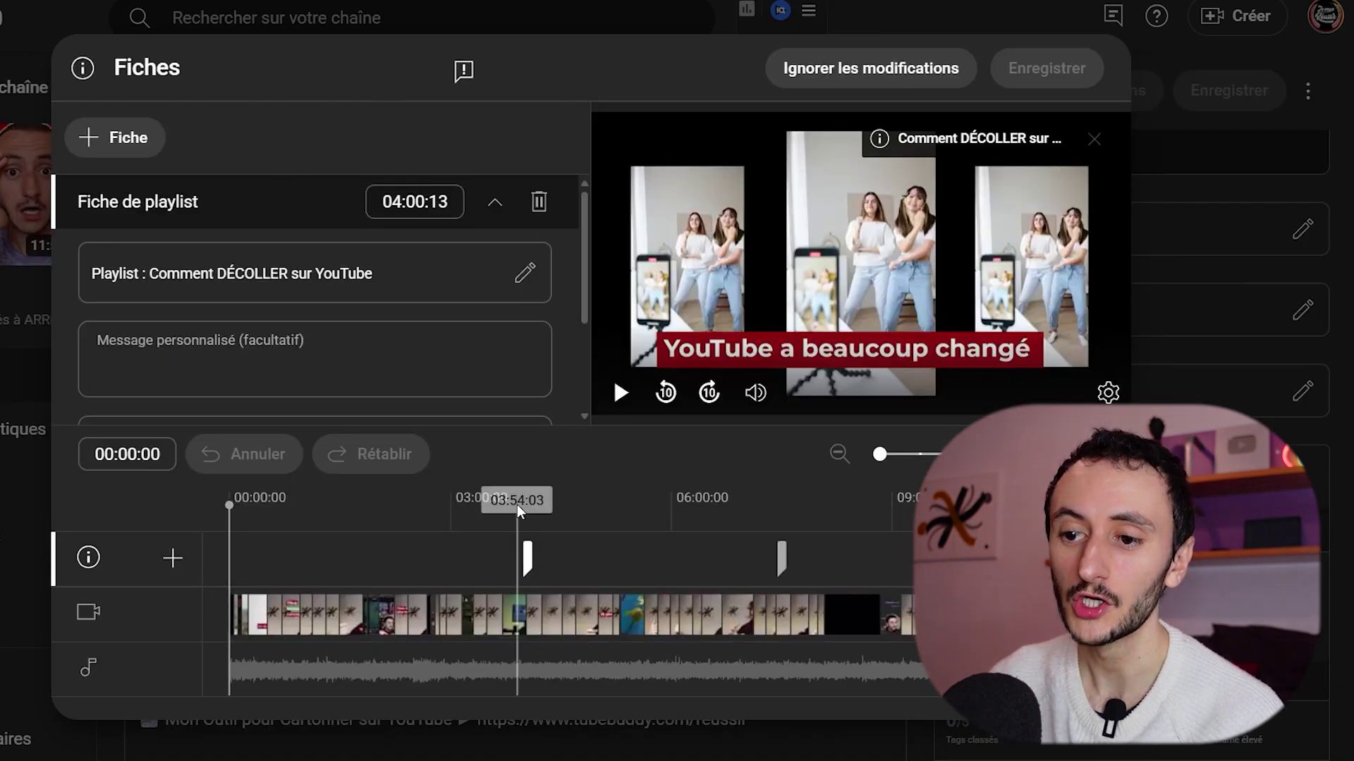
# Examine the playlist and video cards with their timings, preview the video card, and check the video's engagement statistics
pyautogui.click(232, 191)
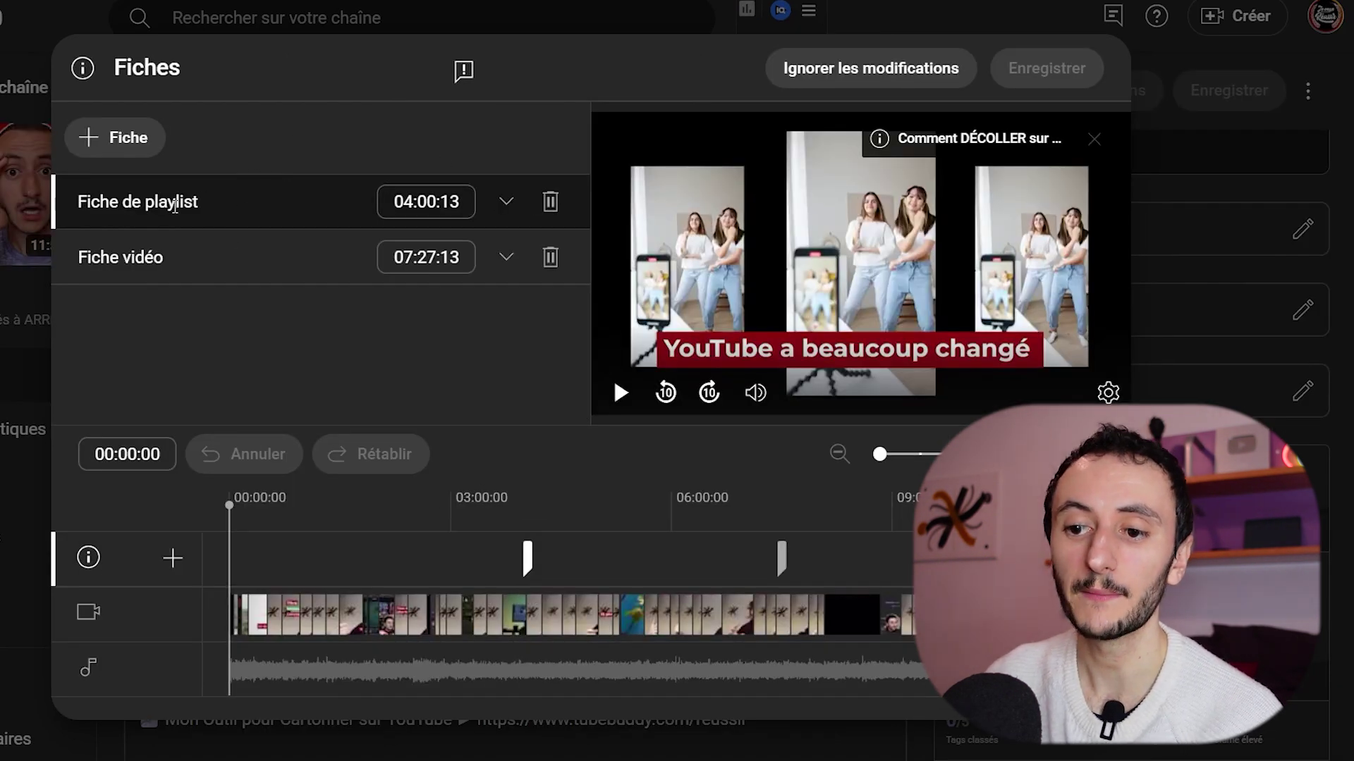
pyautogui.moveTo(72, 203); pyautogui.dragTo(211, 202)
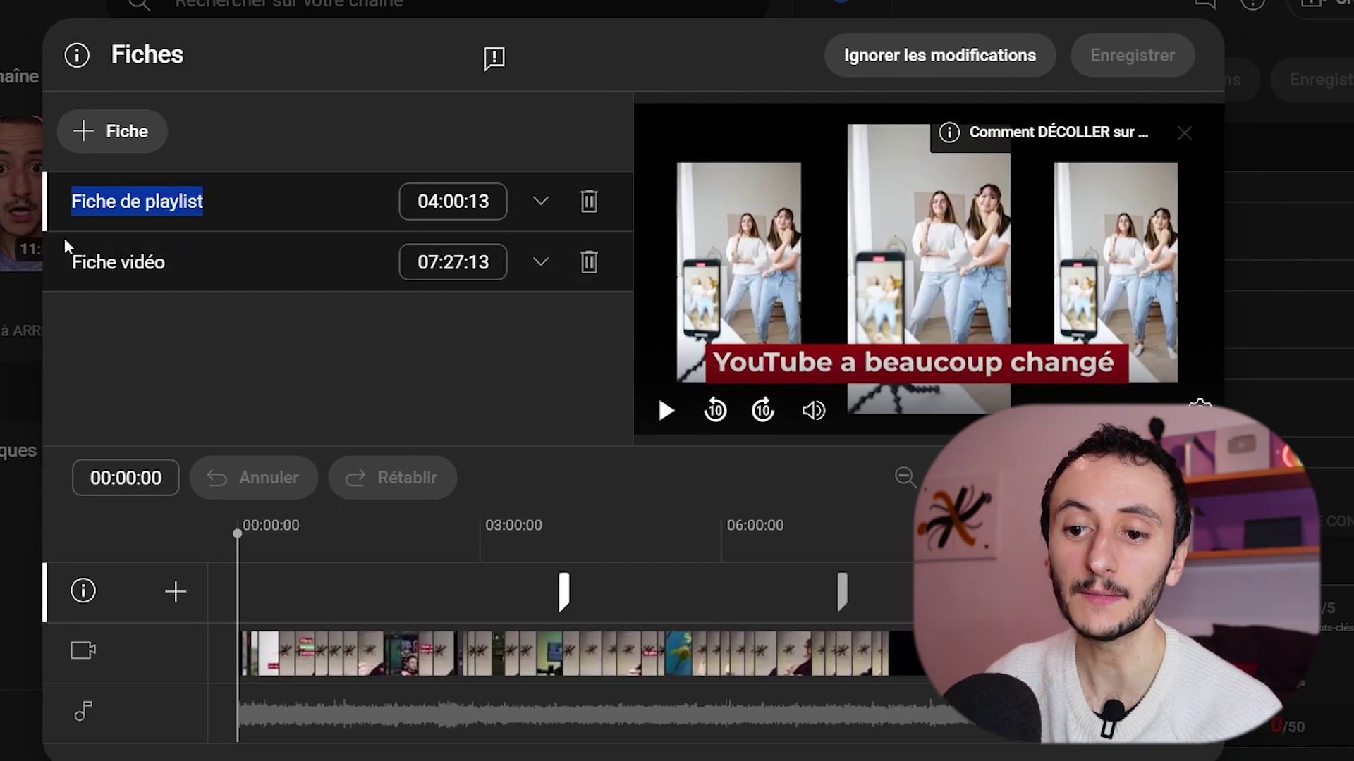
pyautogui.moveTo(71, 262); pyautogui.dragTo(203, 268)
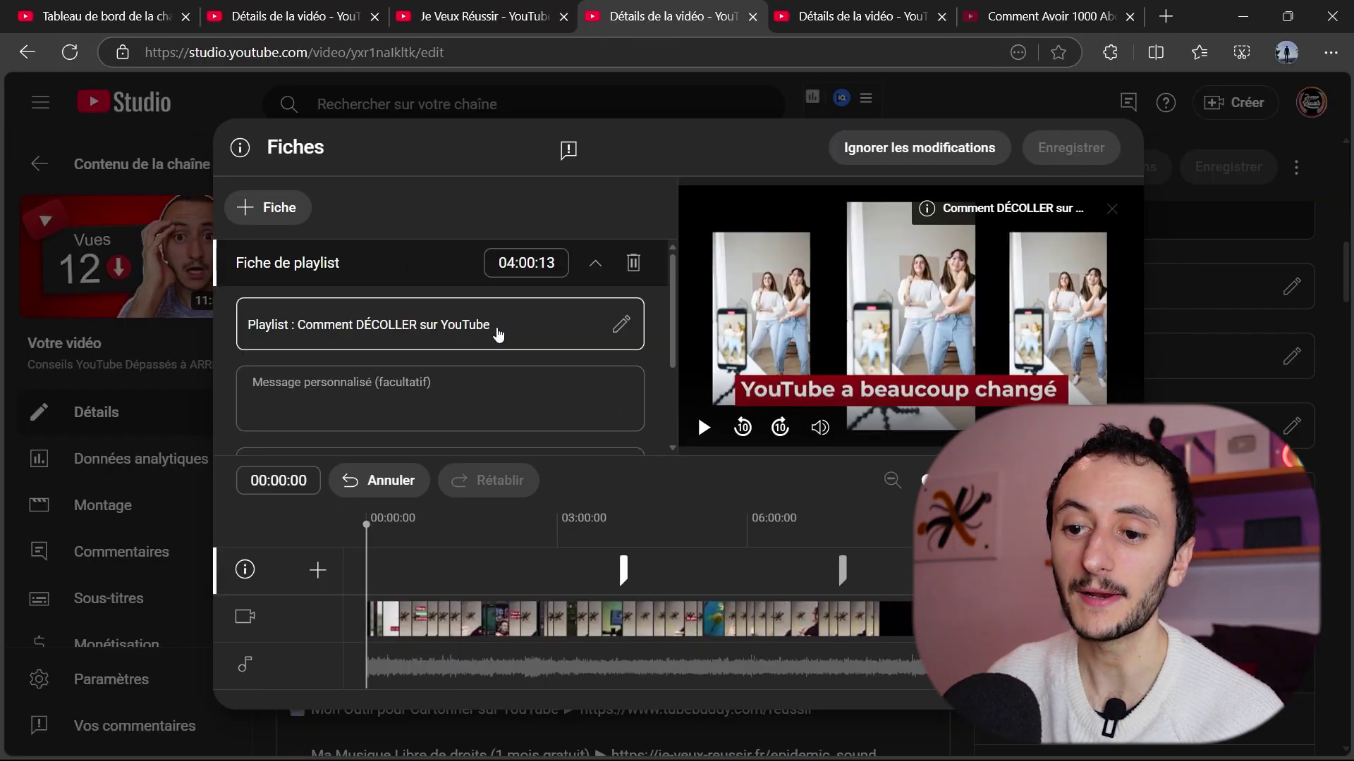
pyautogui.click(595, 263)
pyautogui.click(336, 315)
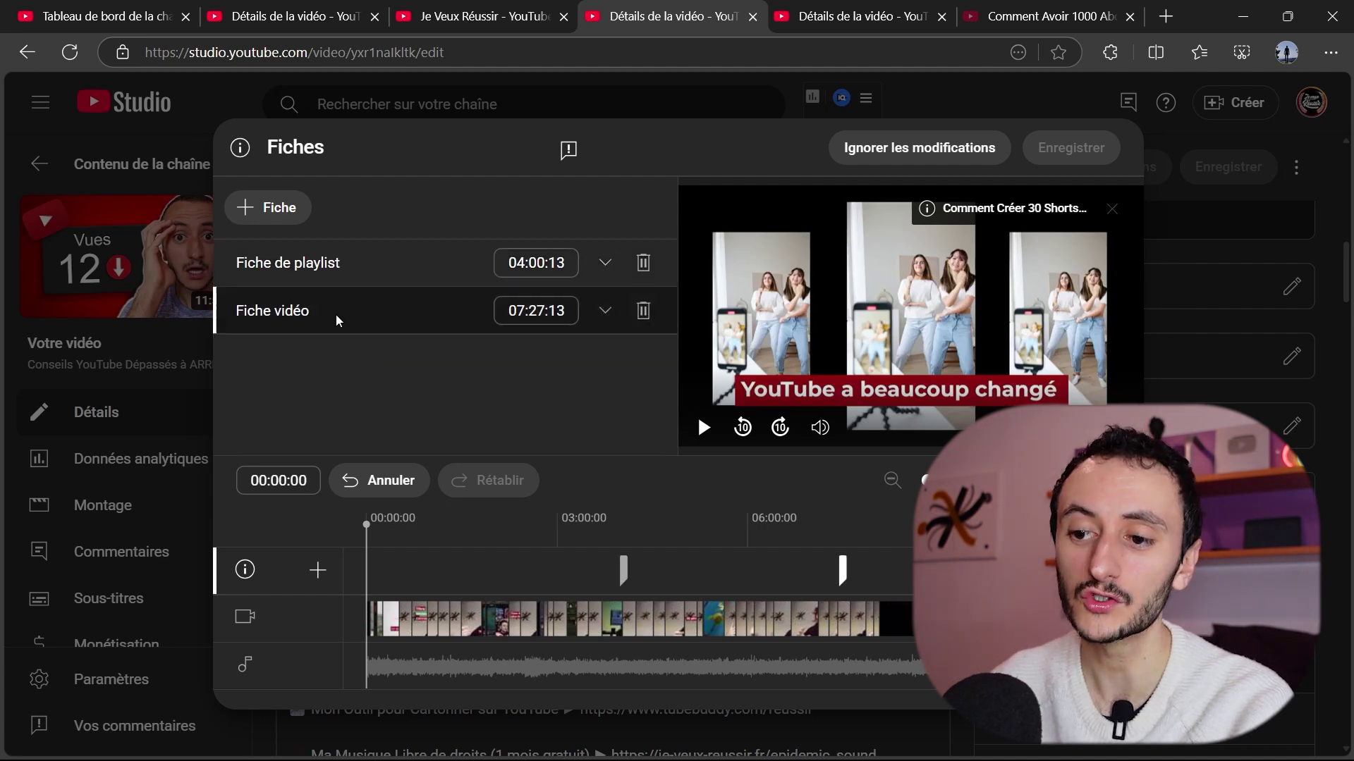
pyautogui.click(602, 311)
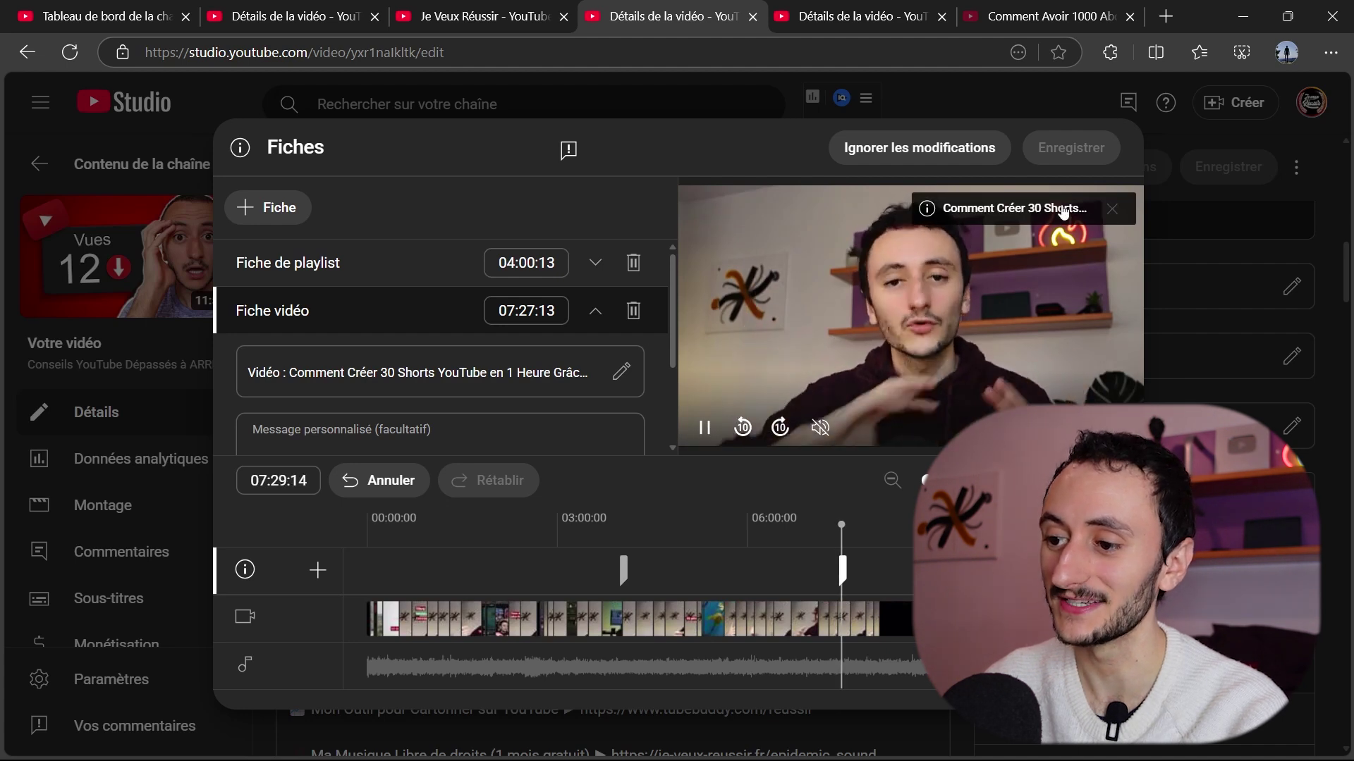
pyautogui.click(706, 427)
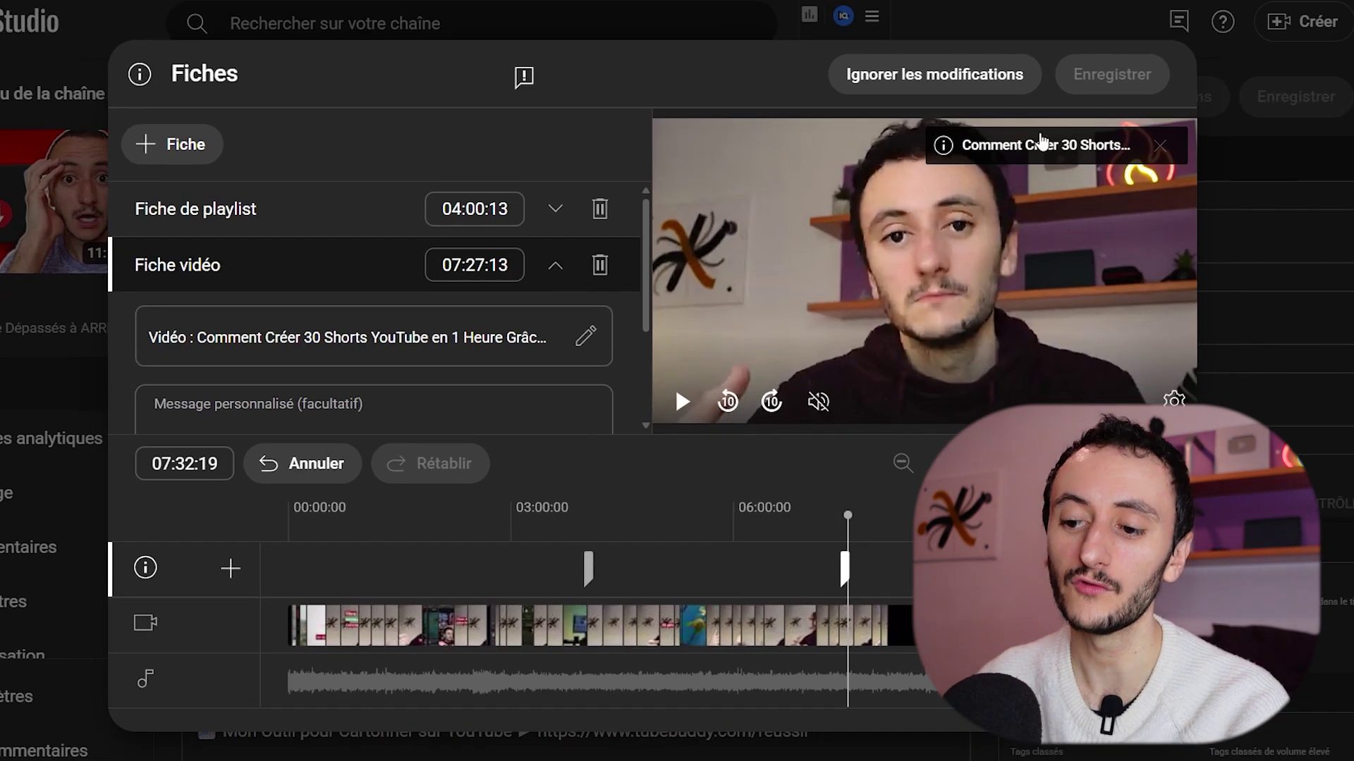
pyautogui.click(265, 227)
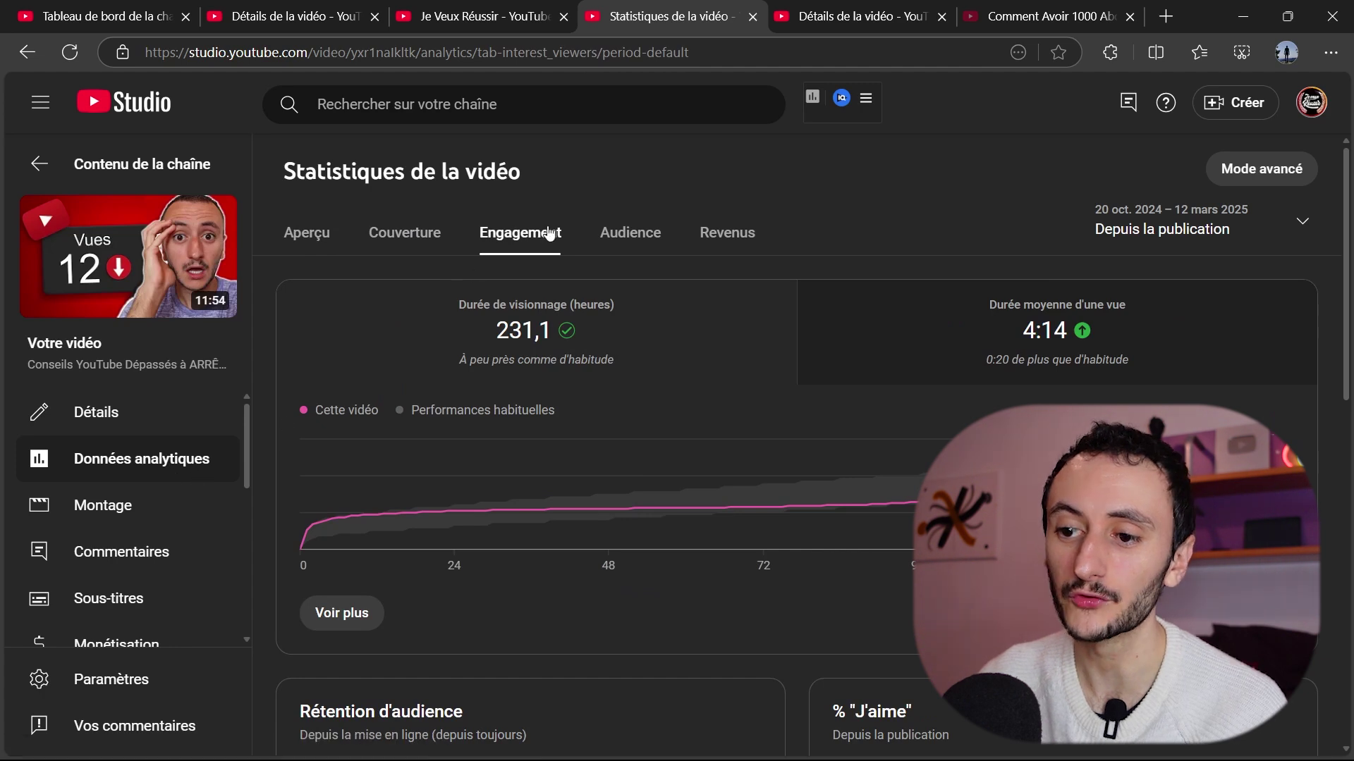
pyautogui.click(881, 306)
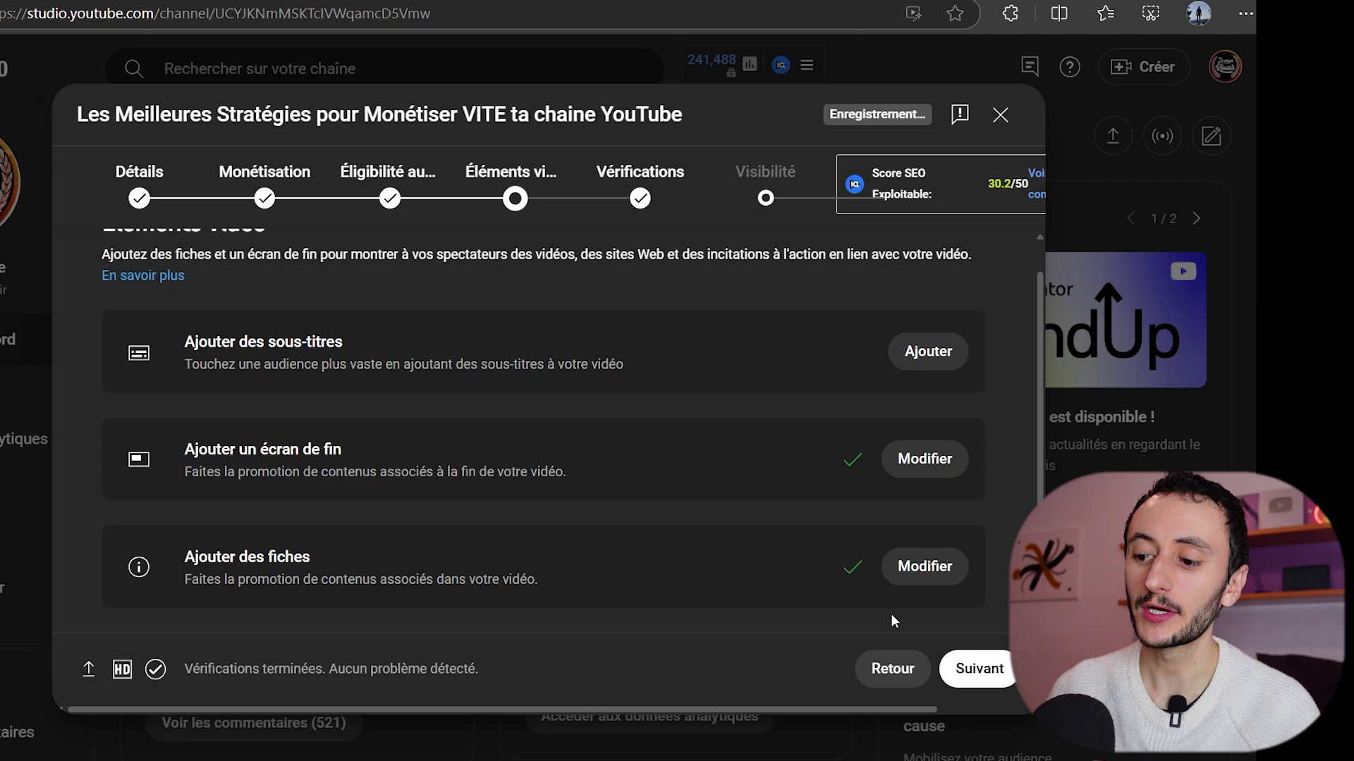
# Review the upload's copyright and ad eligibility checks and continue to the visibility settings
pyautogui.click(982, 670)
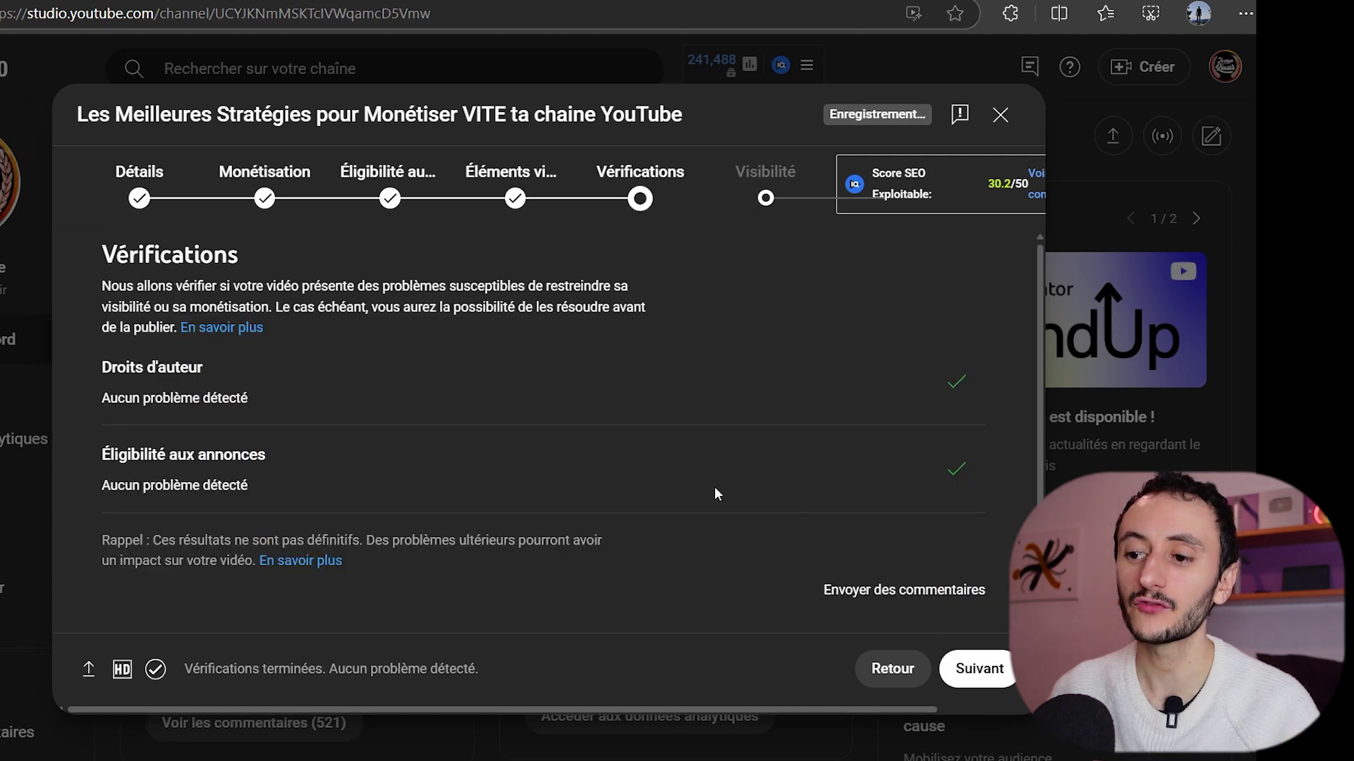
pyautogui.scroll(-1, 585, 403)
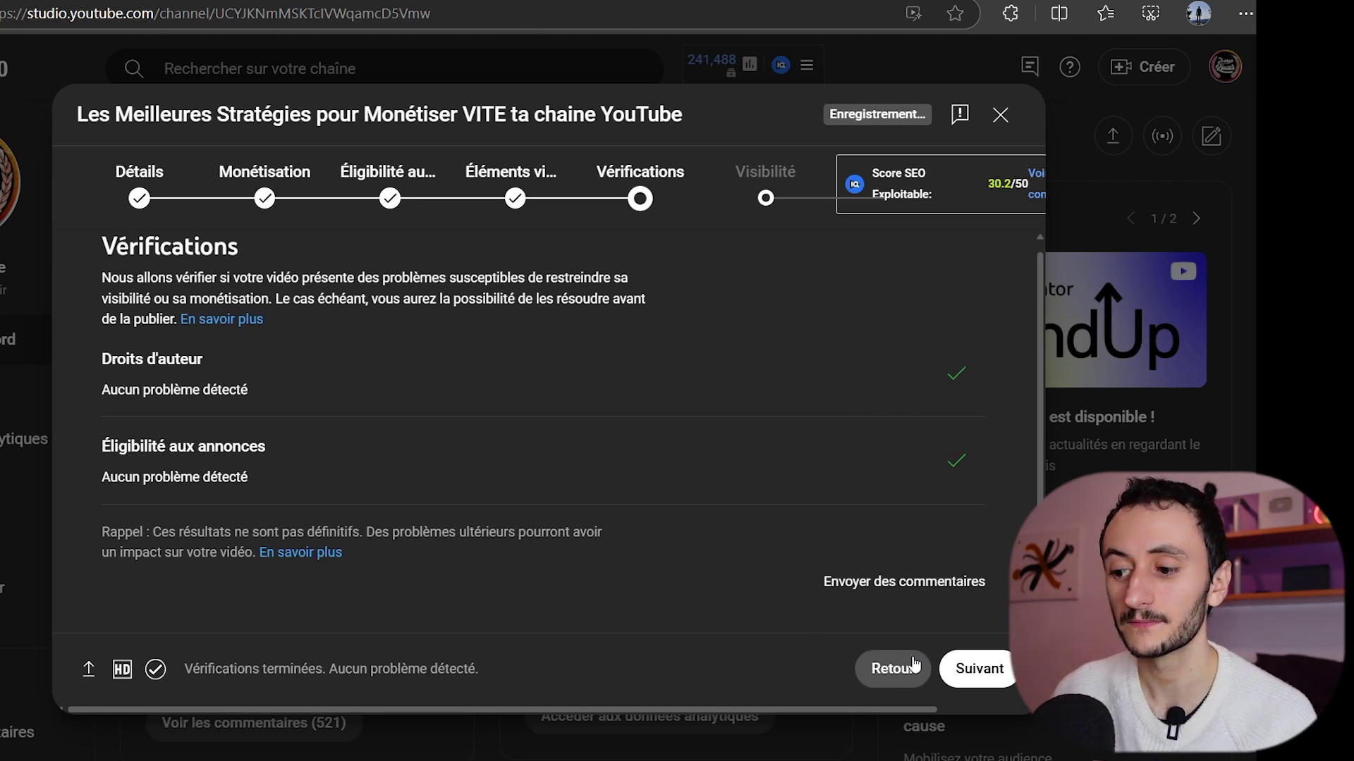
pyautogui.click(979, 668)
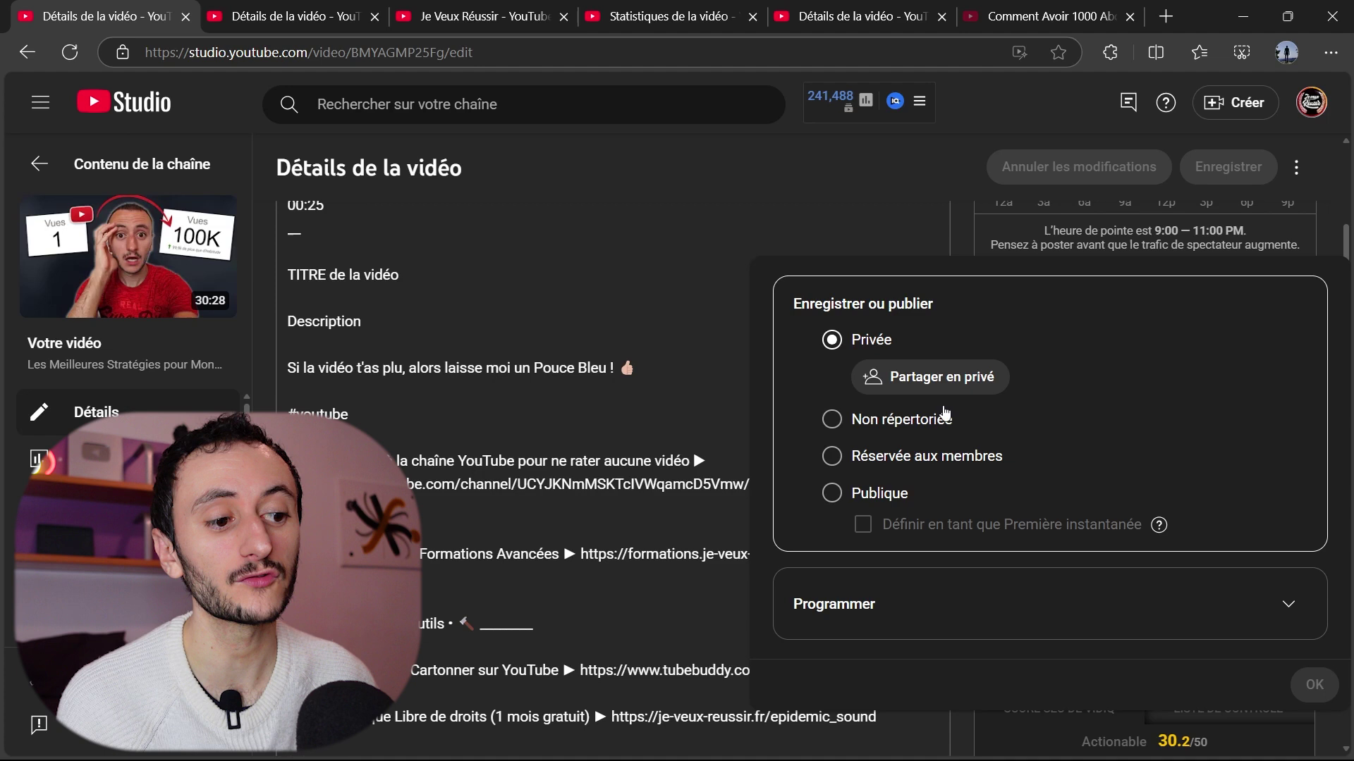
# Try the visibility choices Non répertoriée, Réservée aux membres and Publique with Première instantanée, and leave the video on Privée
pyautogui.click(994, 379)
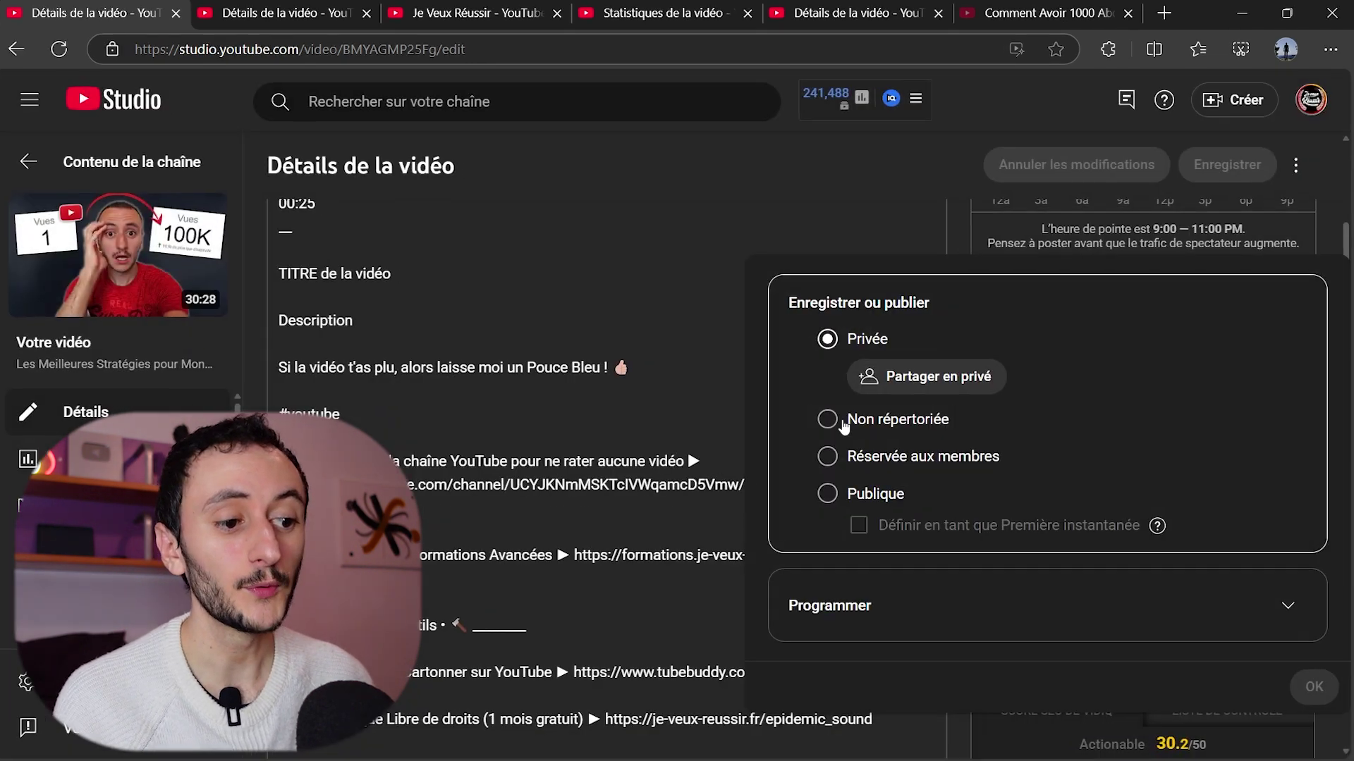
pyautogui.click(844, 424)
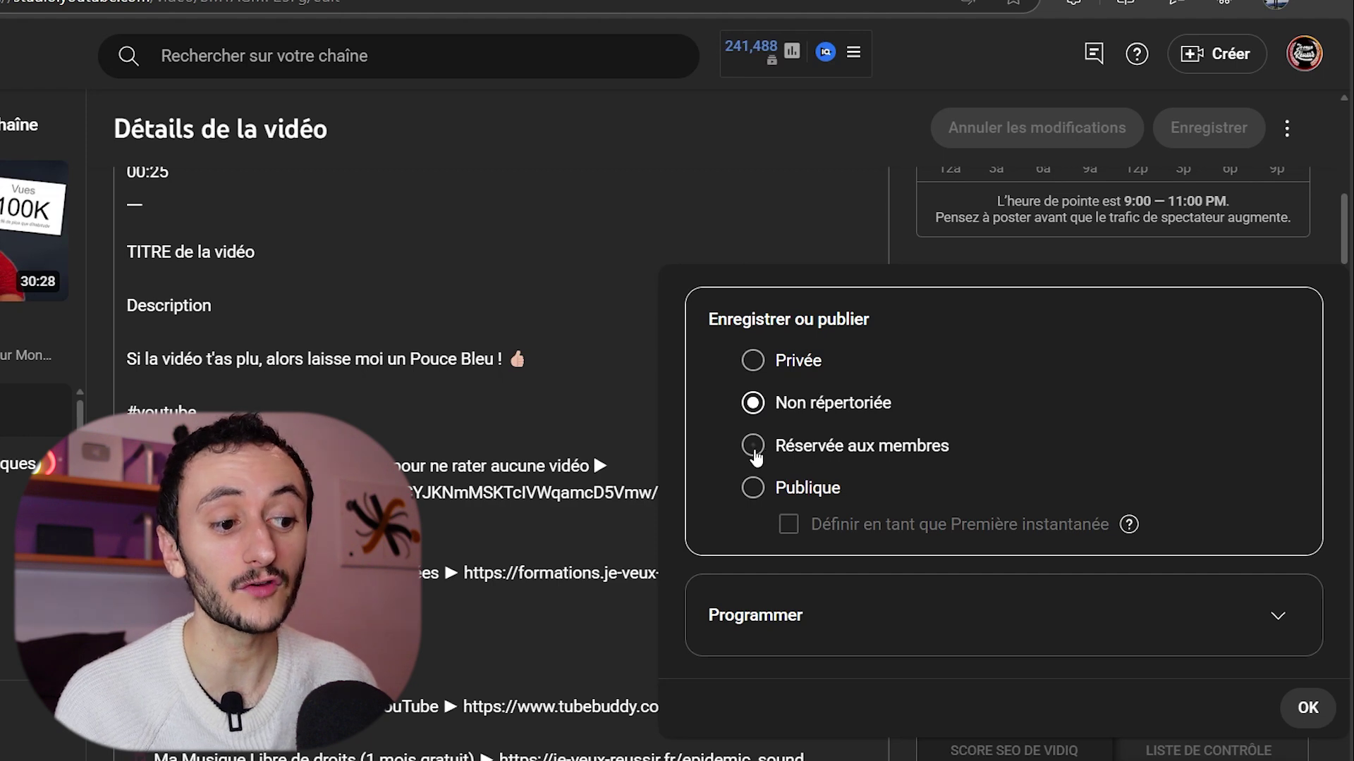
pyautogui.click(753, 449)
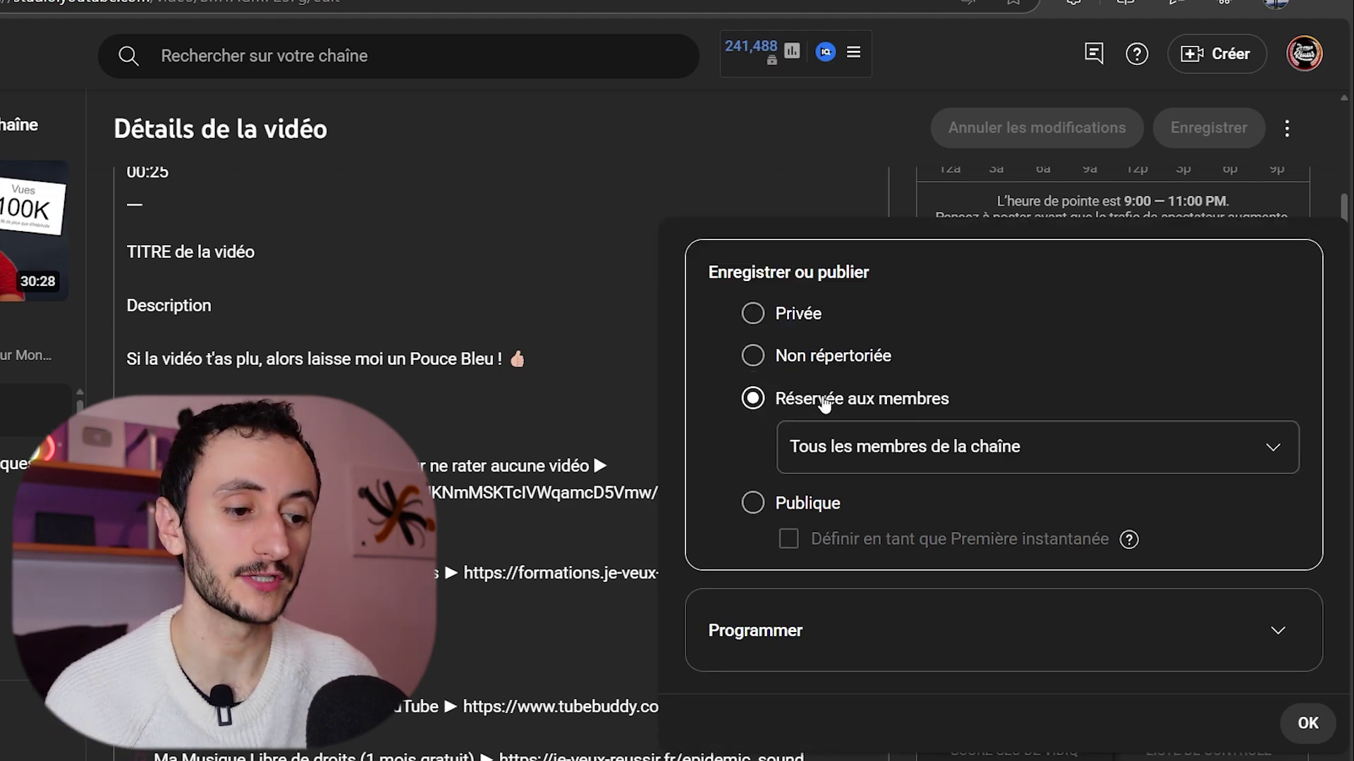
pyautogui.click(770, 504)
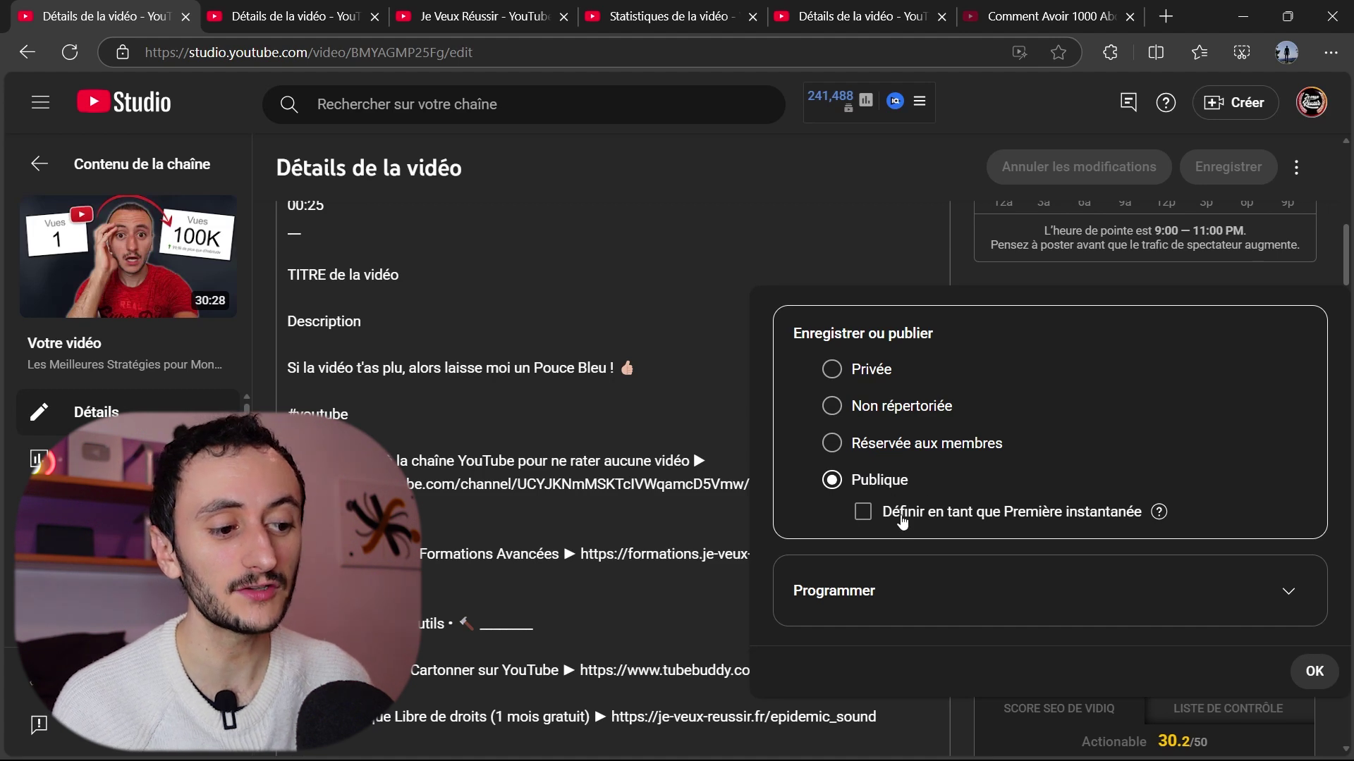
pyautogui.click(870, 514)
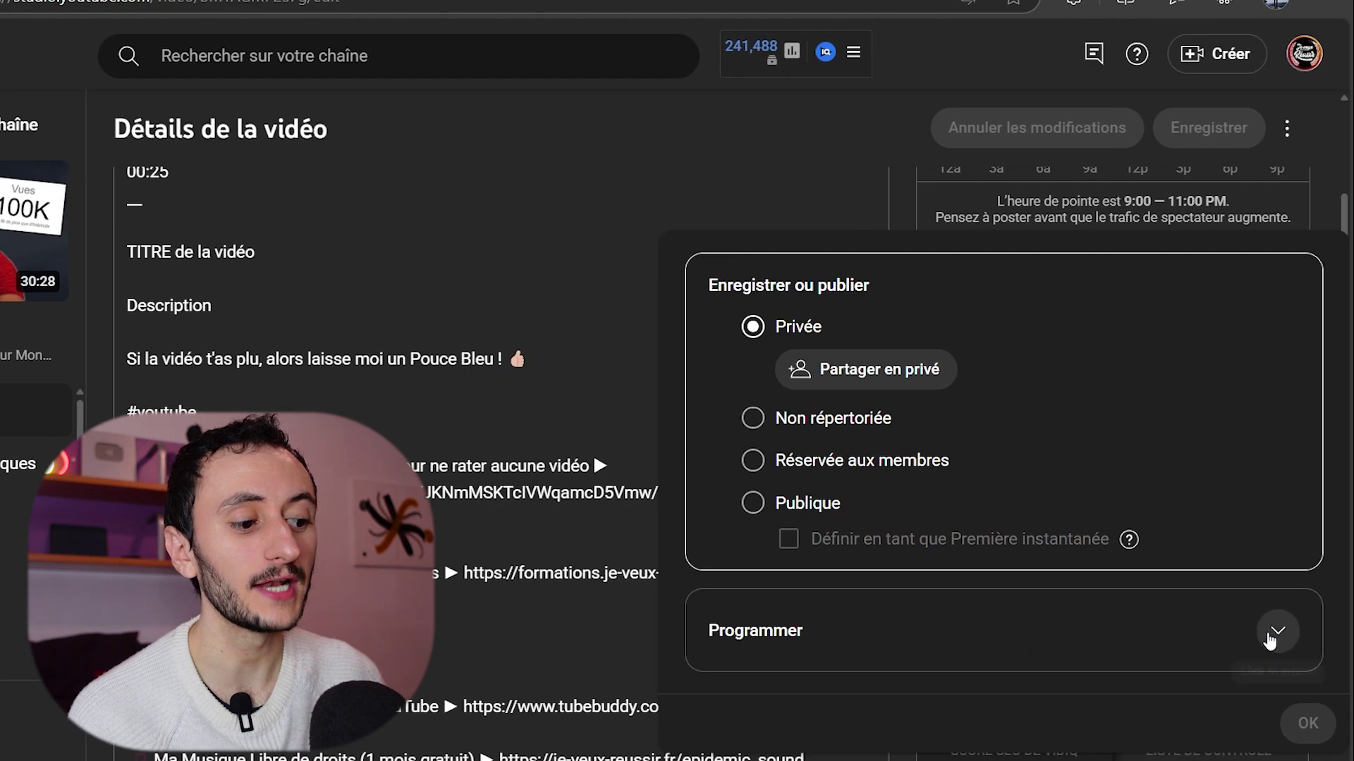
pyautogui.click(720, 179)
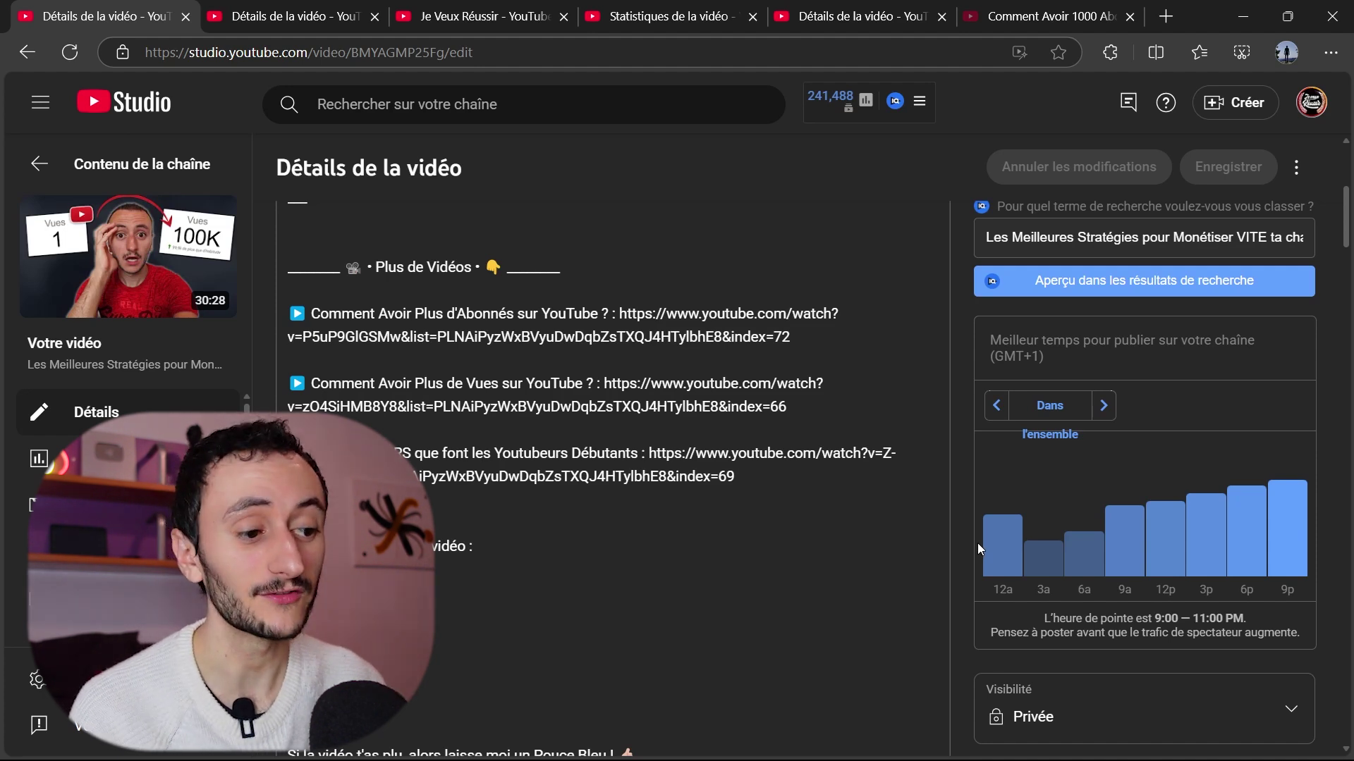
# Examine vidIQ's best publishing times for the channel, going from the overall chart through the individual weekdays
pyautogui.scroll(-2, 978, 543)
pyautogui.scroll(2, 975, 527)
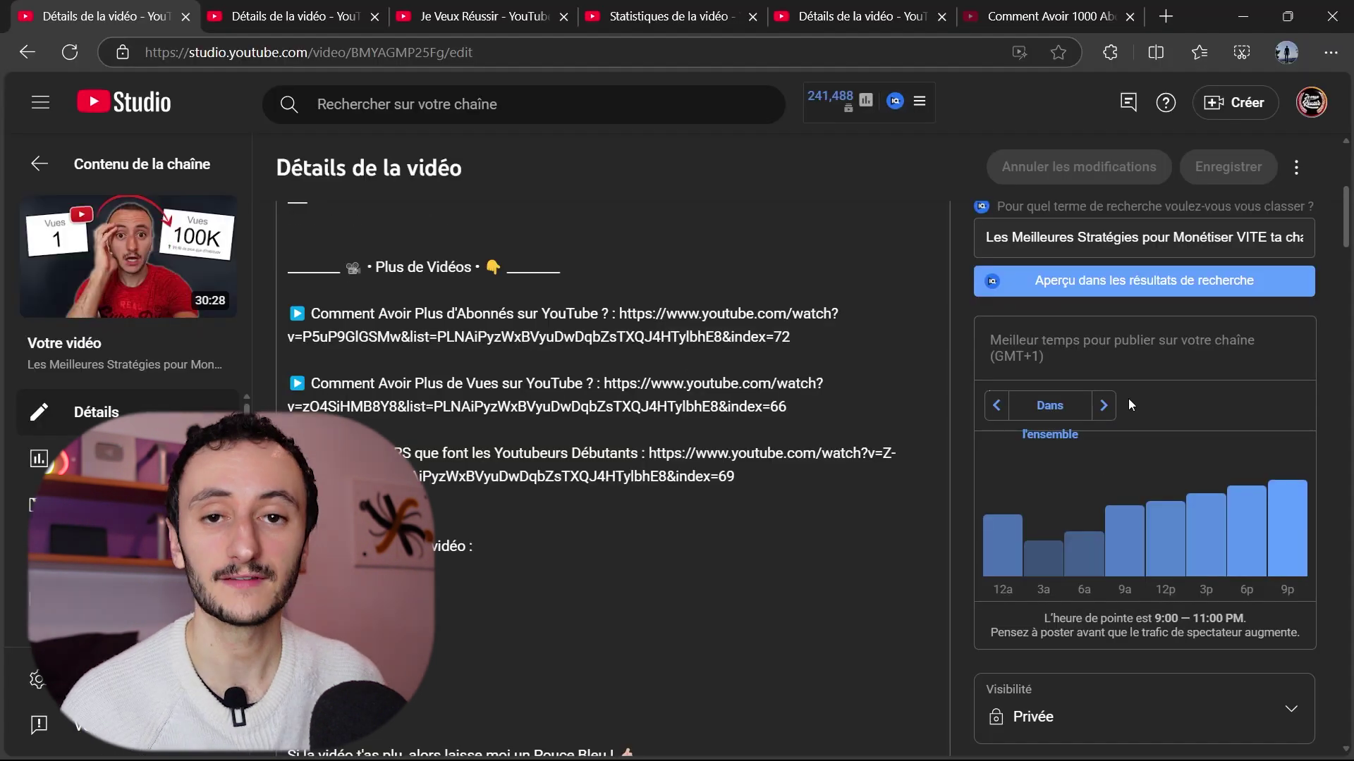
pyautogui.click(1107, 406)
pyautogui.click(1108, 406)
pyautogui.click(1110, 407)
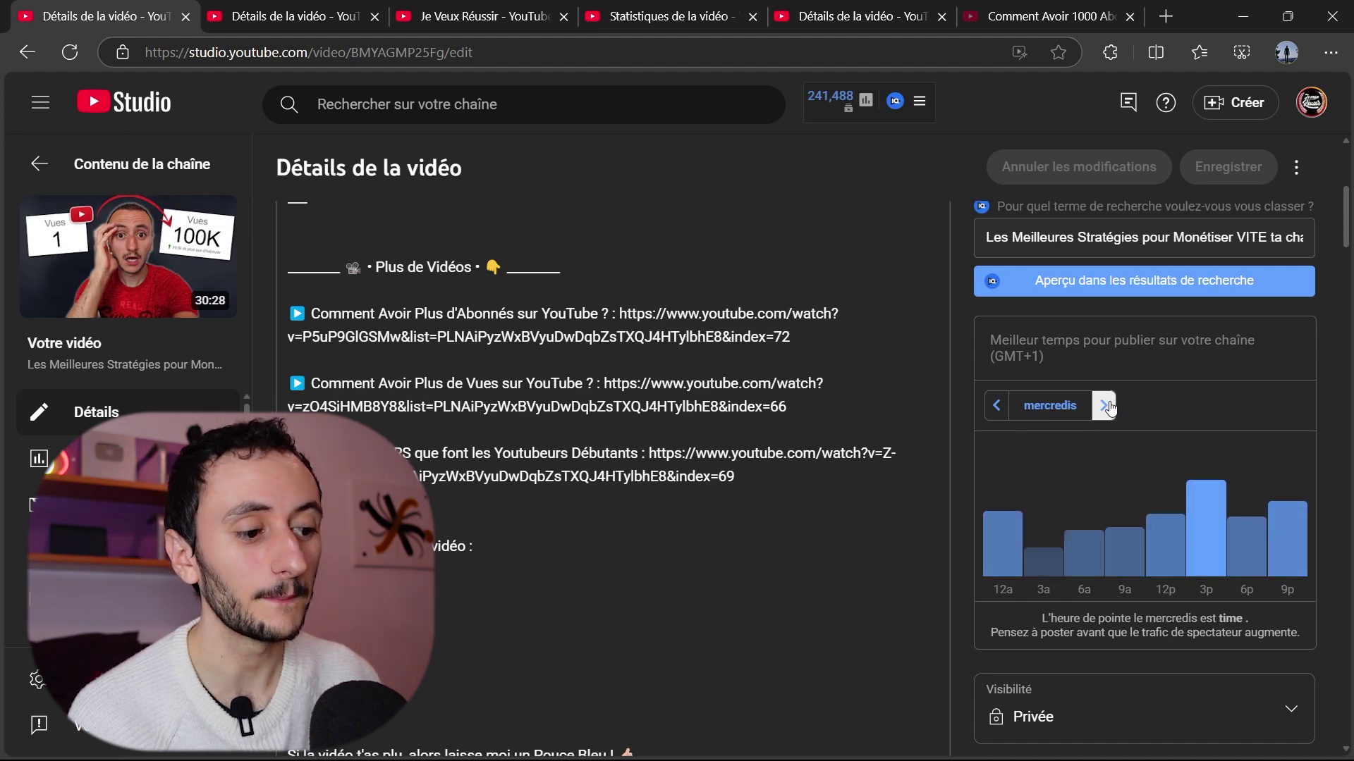
pyautogui.click(1109, 408)
pyautogui.click(1110, 408)
pyautogui.click(1110, 408)
pyautogui.click(1110, 407)
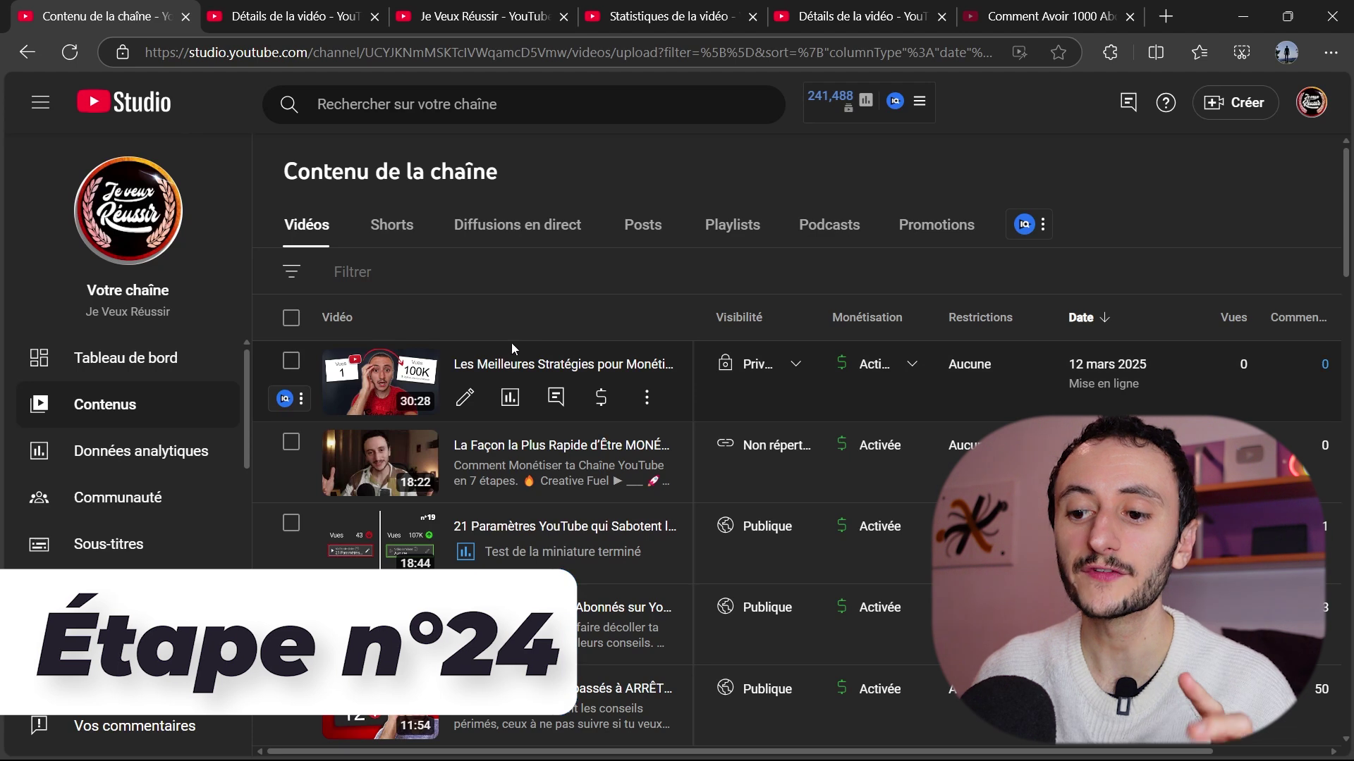
# Open the details of the private video "Les Meilleures Stratégies pour Monétiser VITE ta chaine YouTube" and locate the AI Description Generator
pyautogui.click(465, 399)
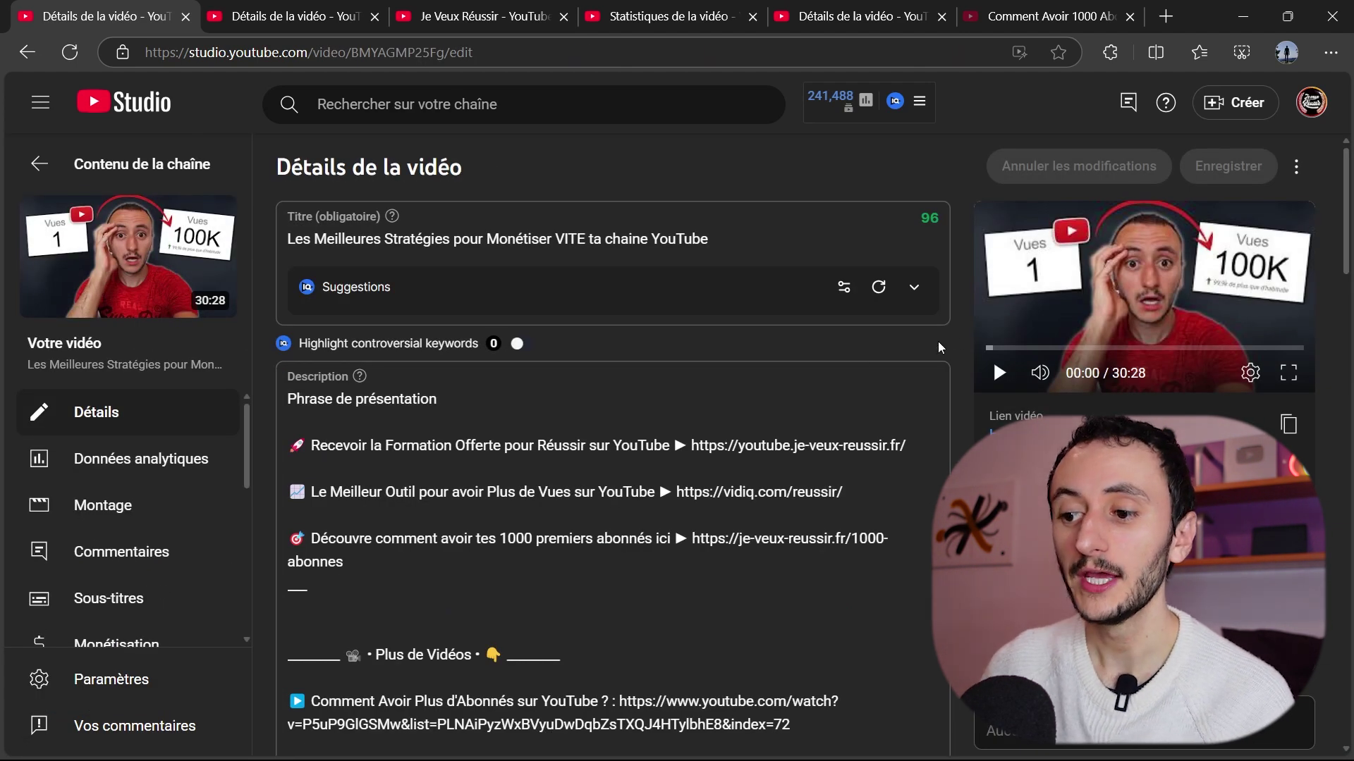
pyautogui.scroll(-14, 957, 337)
pyautogui.scroll(-10, 958, 335)
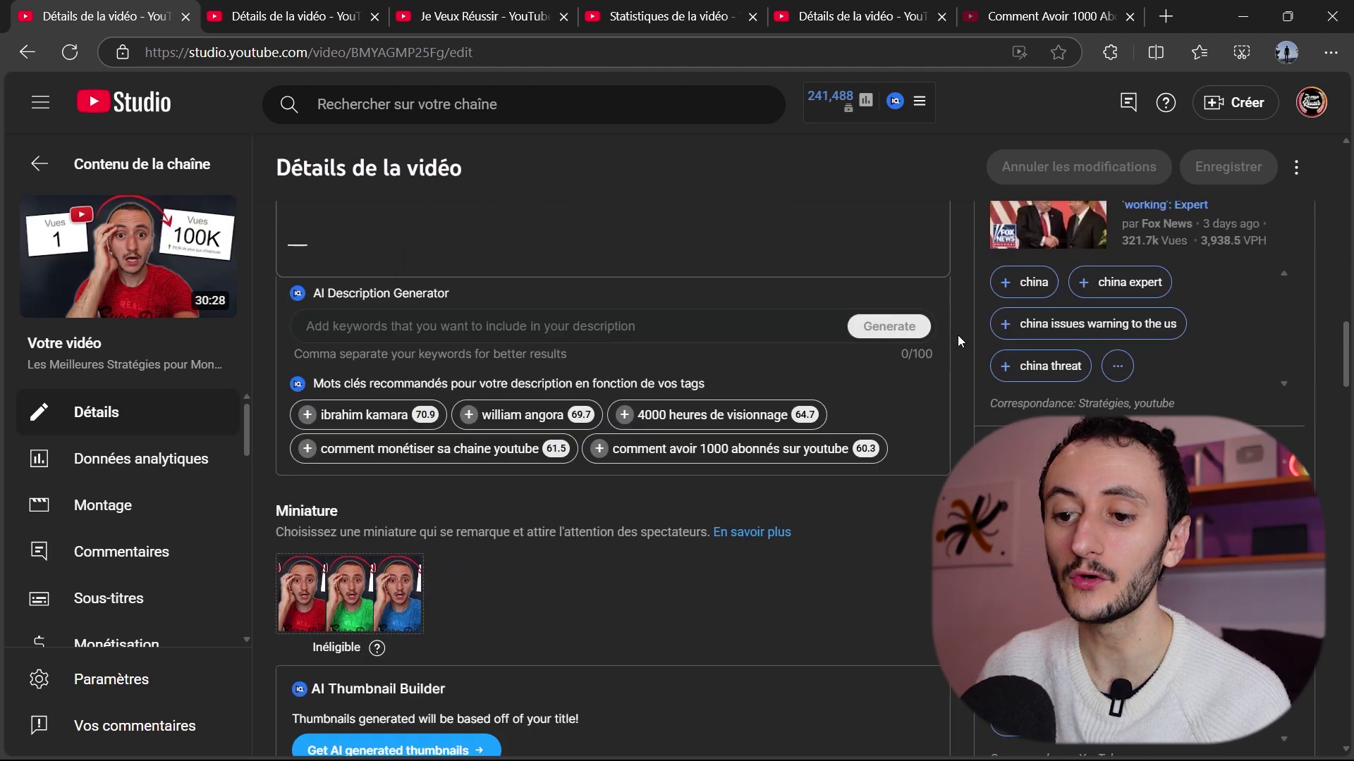
pyautogui.scroll(2, 957, 335)
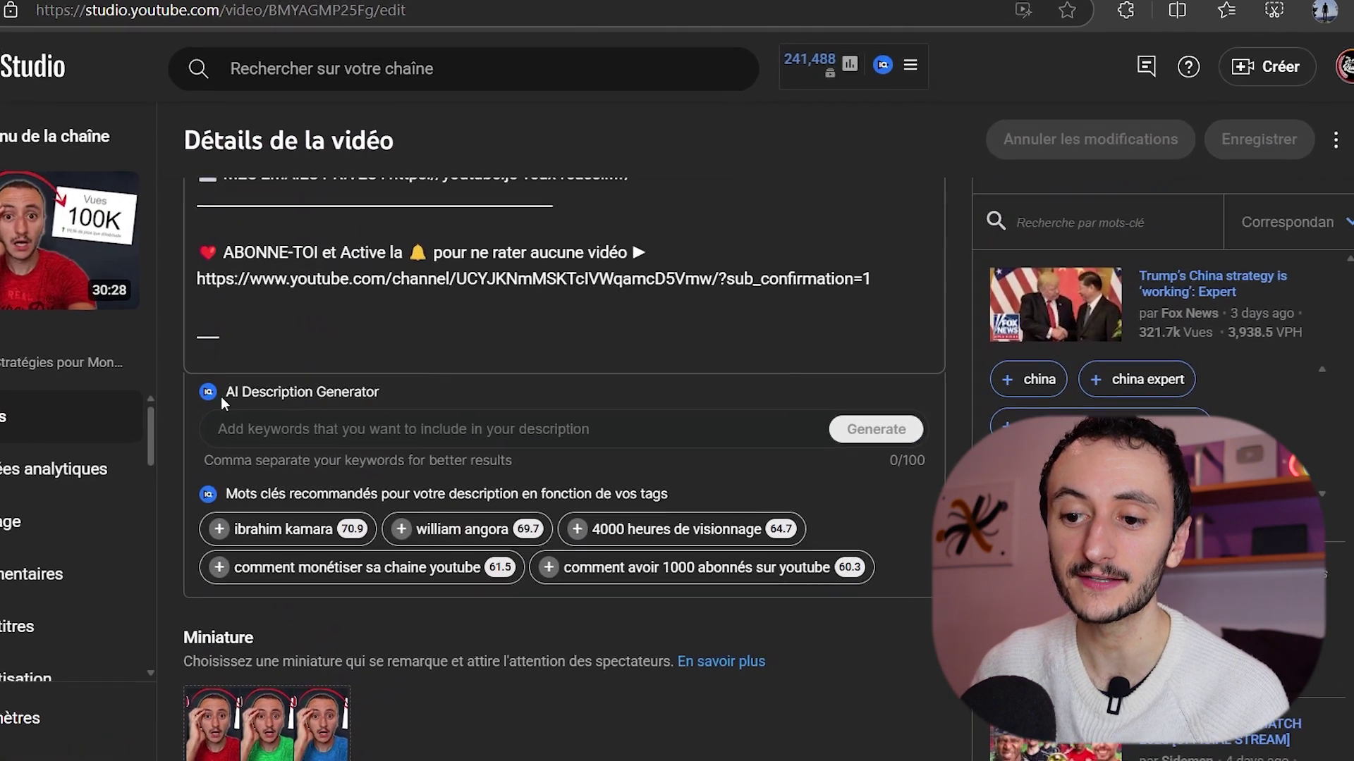
pyautogui.moveTo(275, 392); pyautogui.dragTo(369, 394)
pyautogui.click(381, 392)
# Review the description template's chapter, title and description placeholders and check the scores of vidIQ's recommended description keywords
pyautogui.scroll(10, 809, 451)
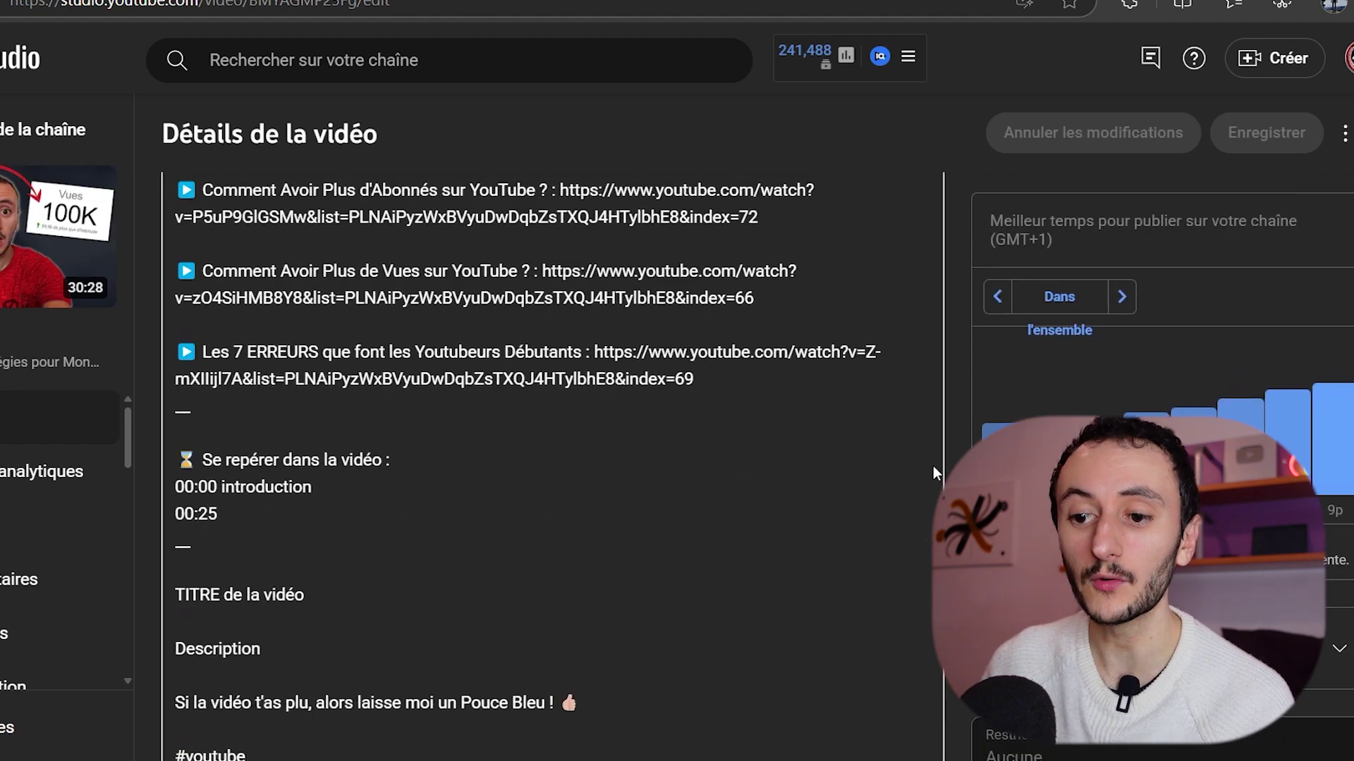
pyautogui.scroll(5, 932, 473)
pyautogui.scroll(-5, 380, 418)
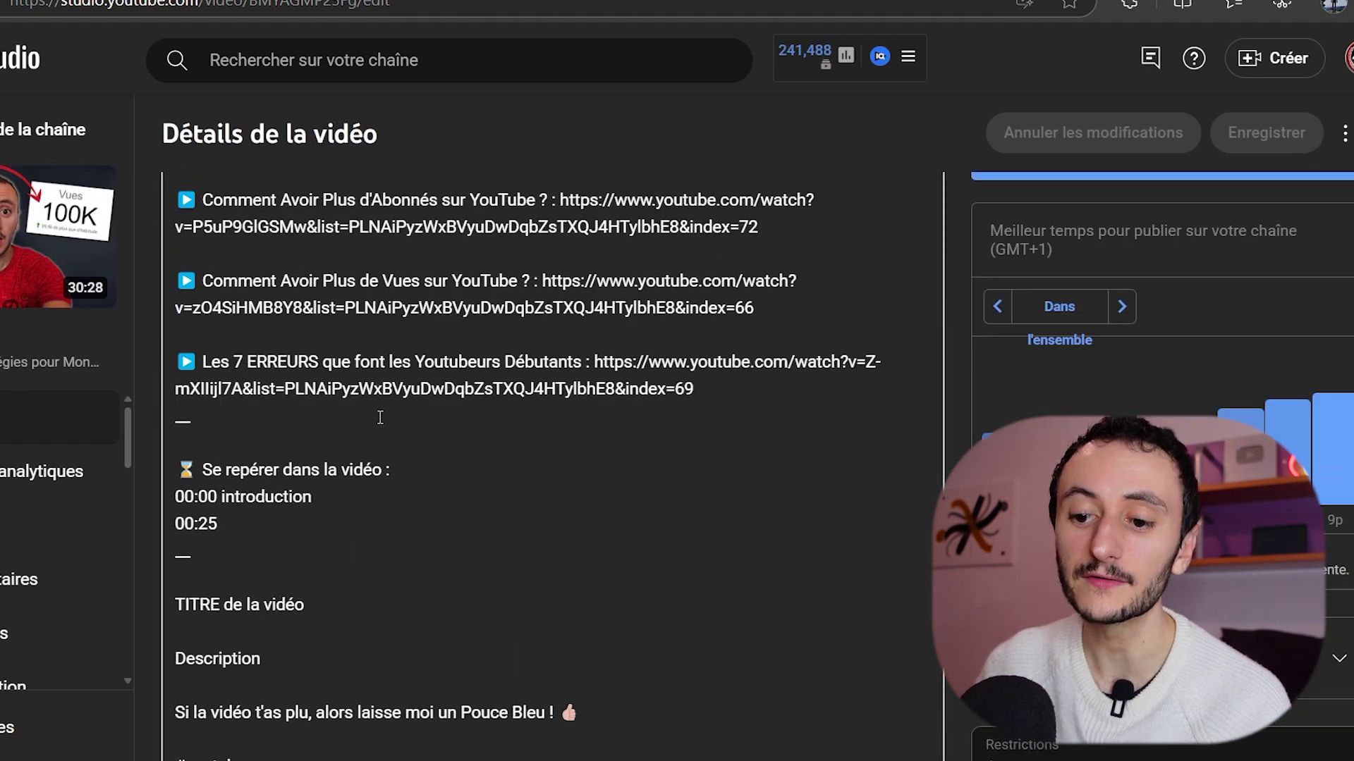
pyautogui.scroll(-6, 380, 418)
pyautogui.scroll(2, 228, 253)
pyautogui.scroll(-12, 451, 377)
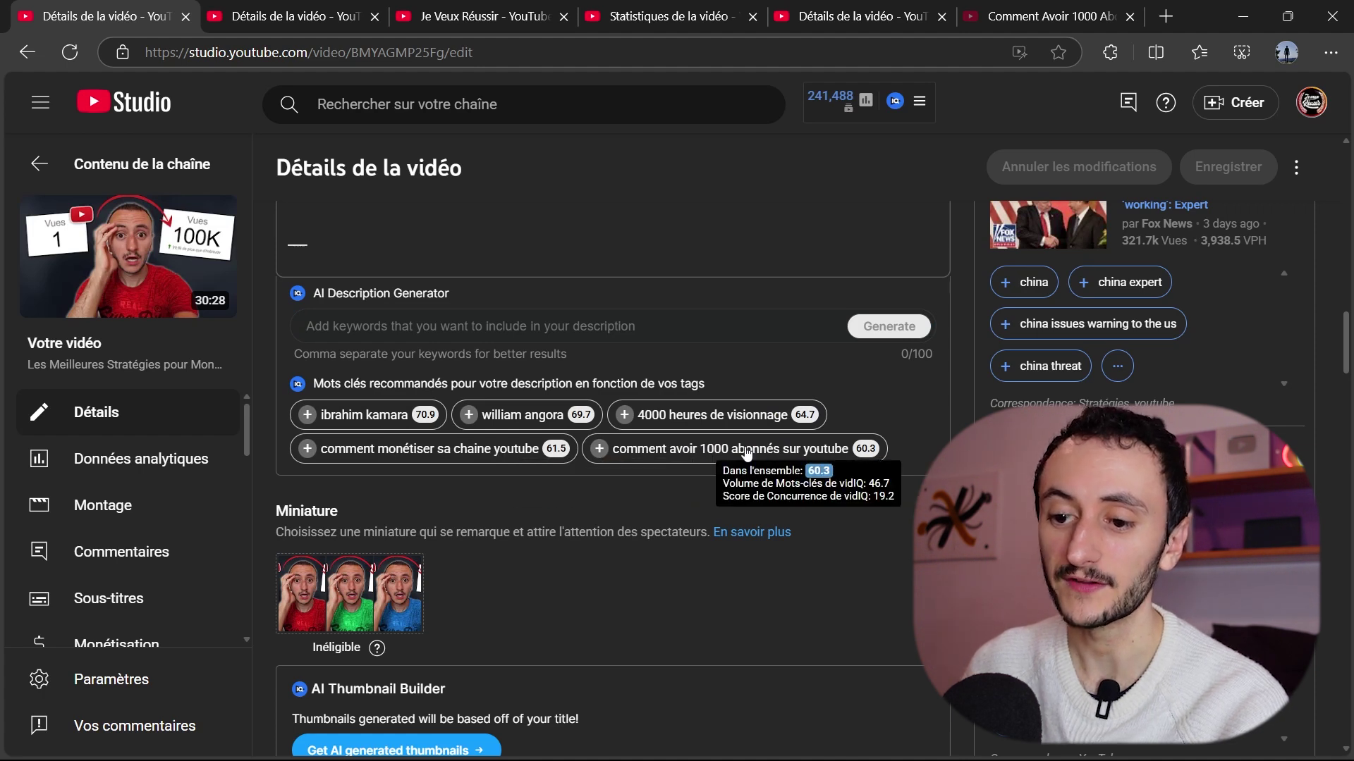
# Copy the video title into the AI Description Generator as keywords and generate description recommendations
pyautogui.scroll(8, 950, 434)
pyautogui.scroll(5, 950, 434)
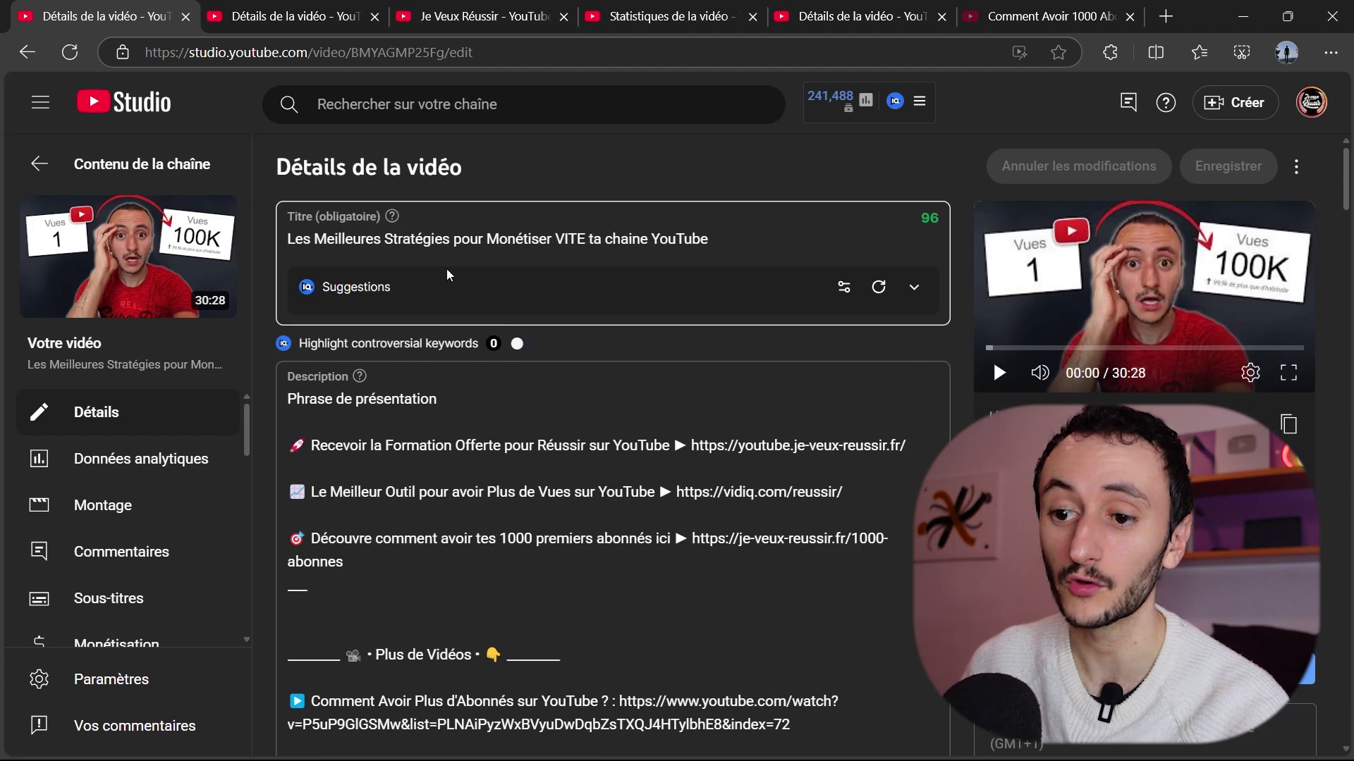
pyautogui.tripleClick(439, 244)
pyautogui.hotkey('ctrl', 'c')
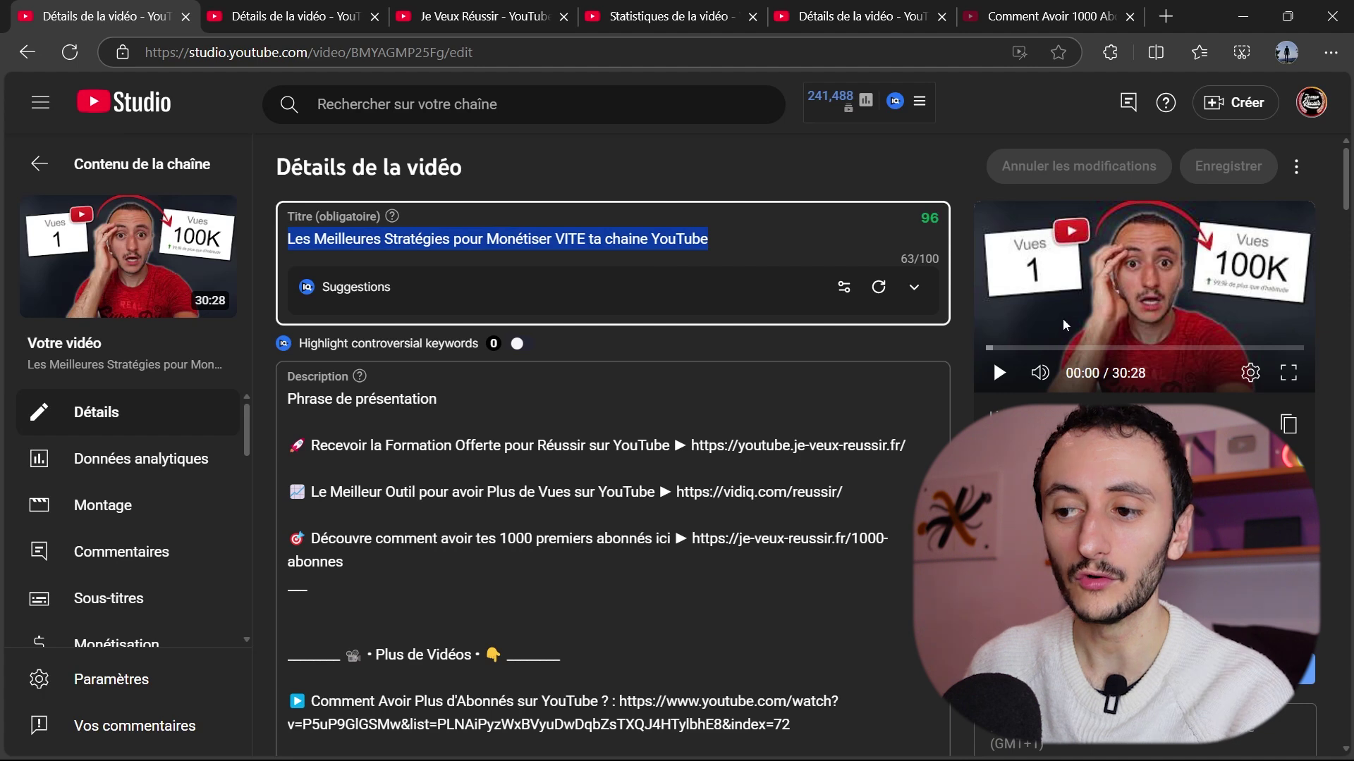
pyautogui.scroll(-10, 641, 267)
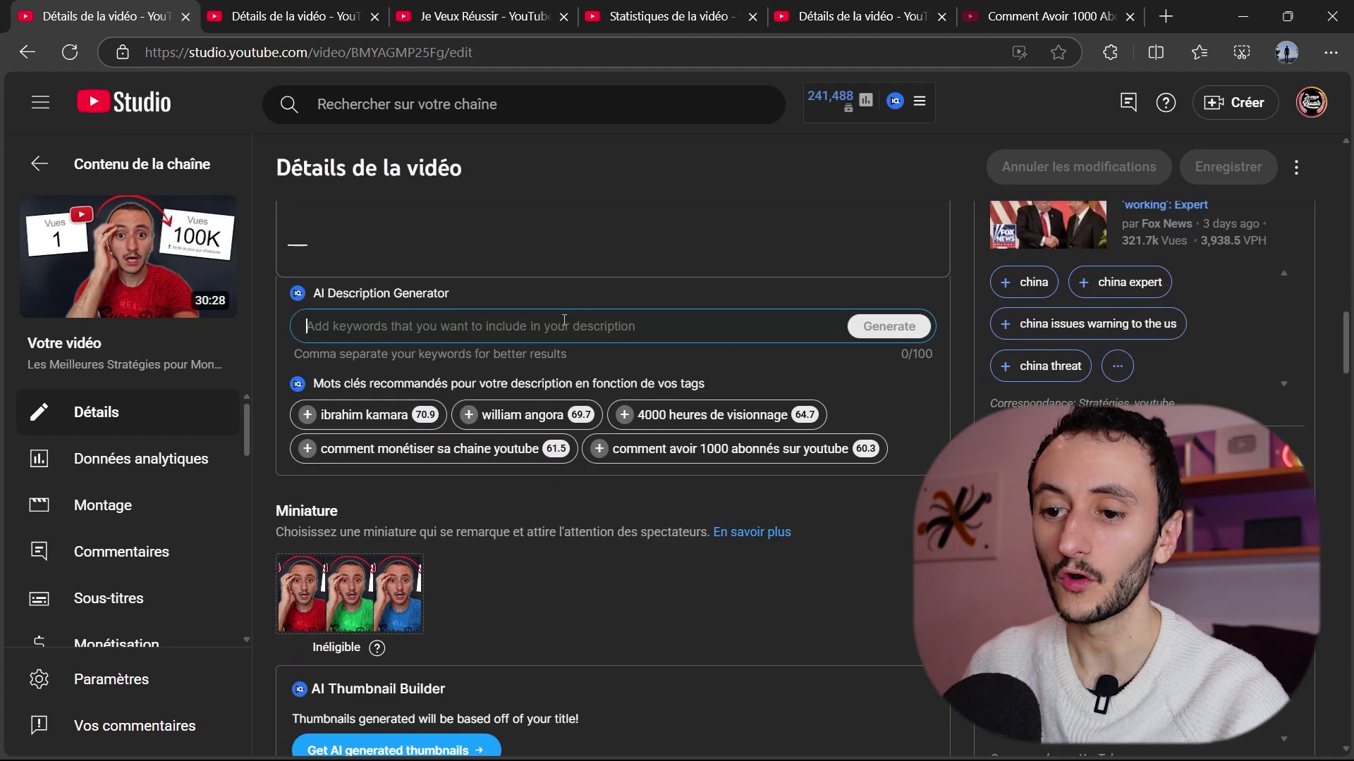
pyautogui.hotkey('ctrl', 'v')
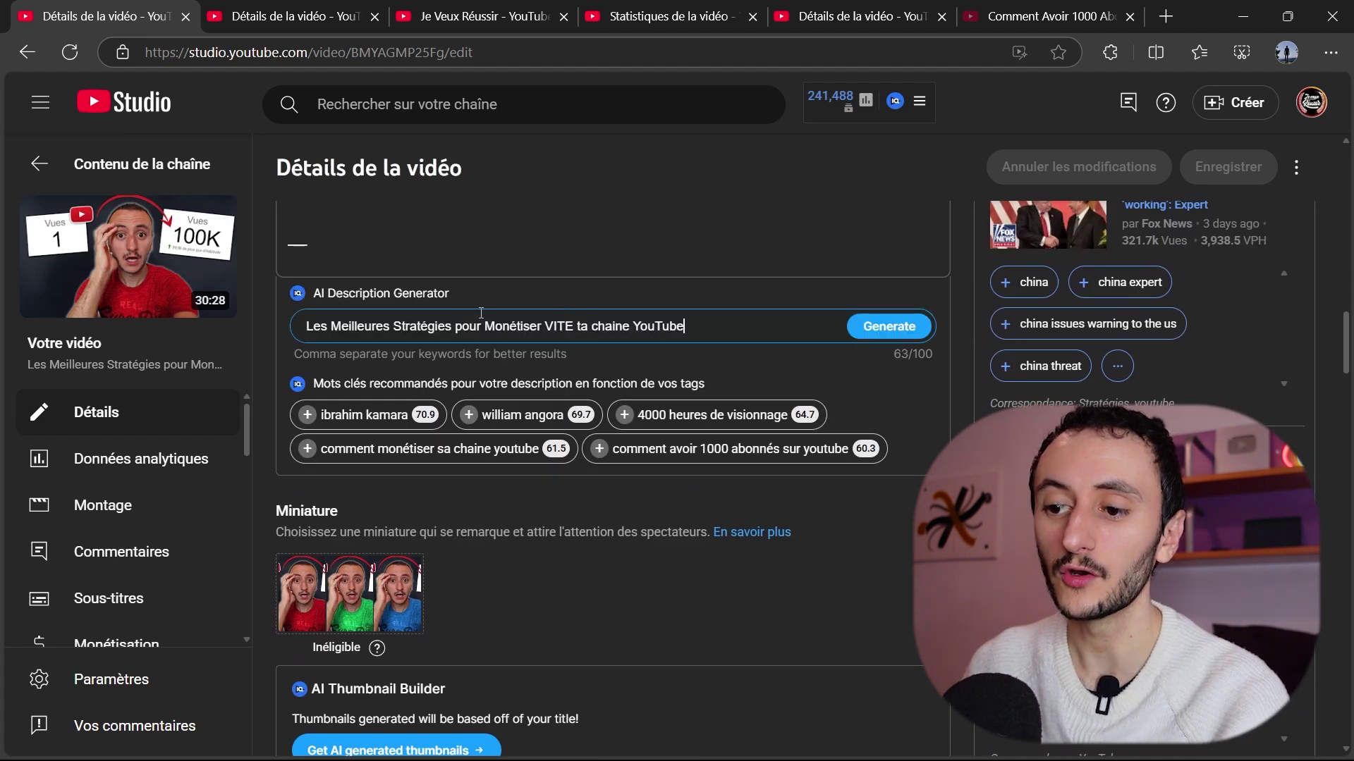
pyautogui.click(884, 332)
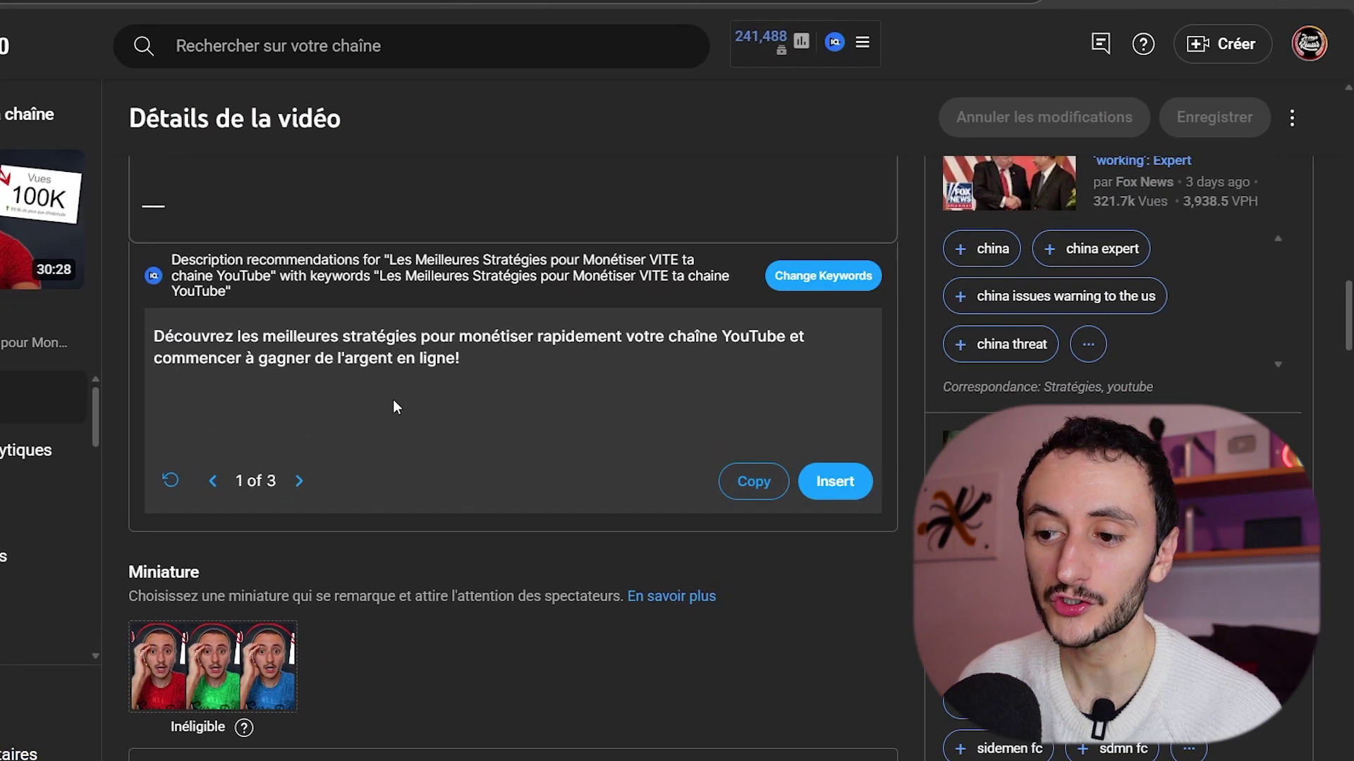
# Compare the three generated descriptions and replace "Phrase de présentation" at the start of the description with the first one
pyautogui.click(299, 482)
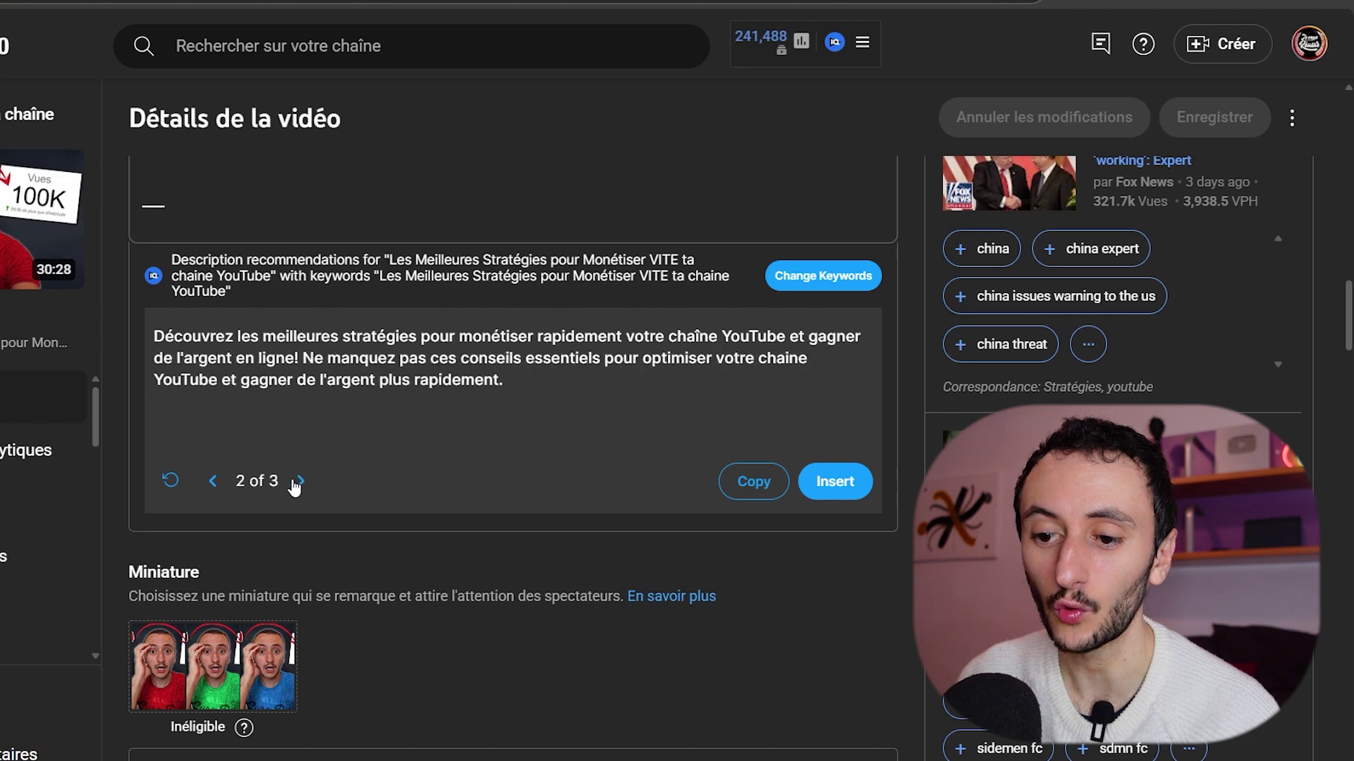
pyautogui.click(301, 482)
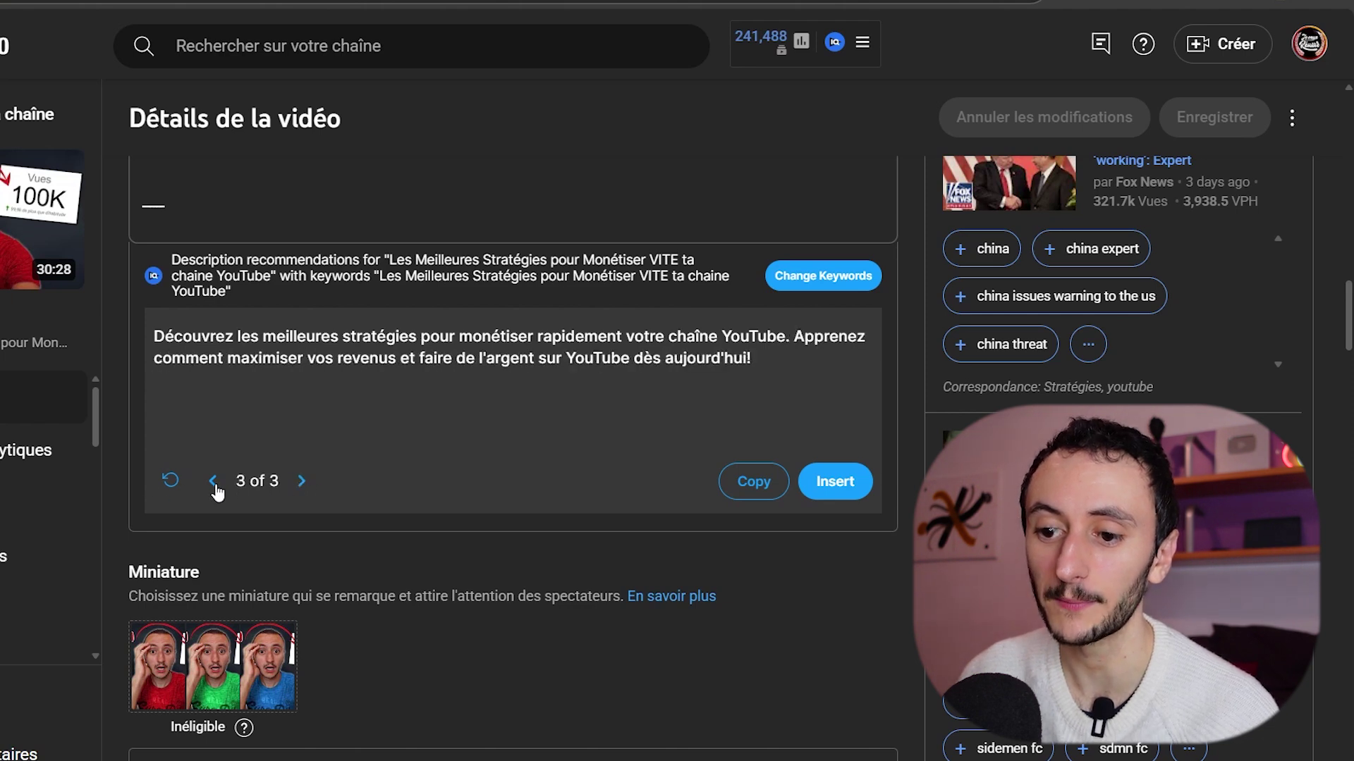
pyautogui.doubleClick(214, 485)
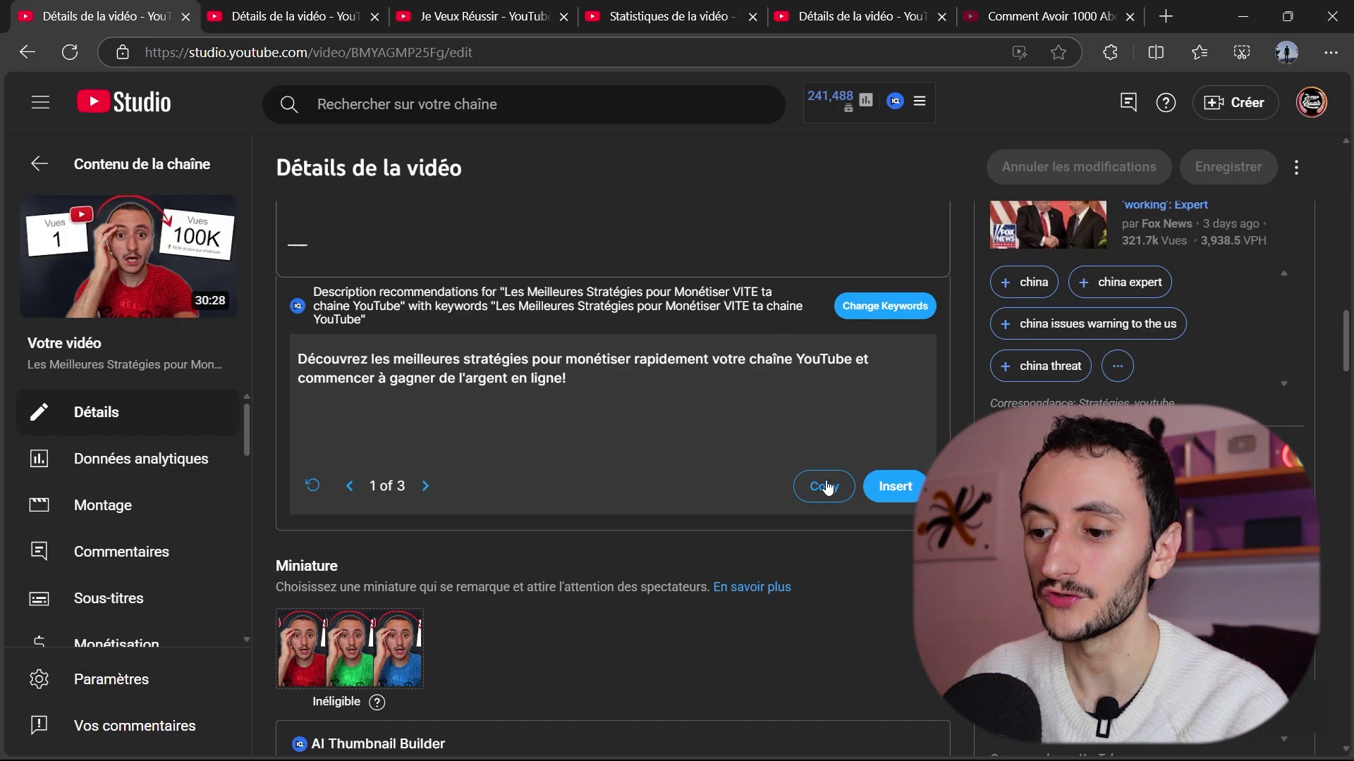
pyautogui.click(828, 487)
pyautogui.scroll(10, 828, 487)
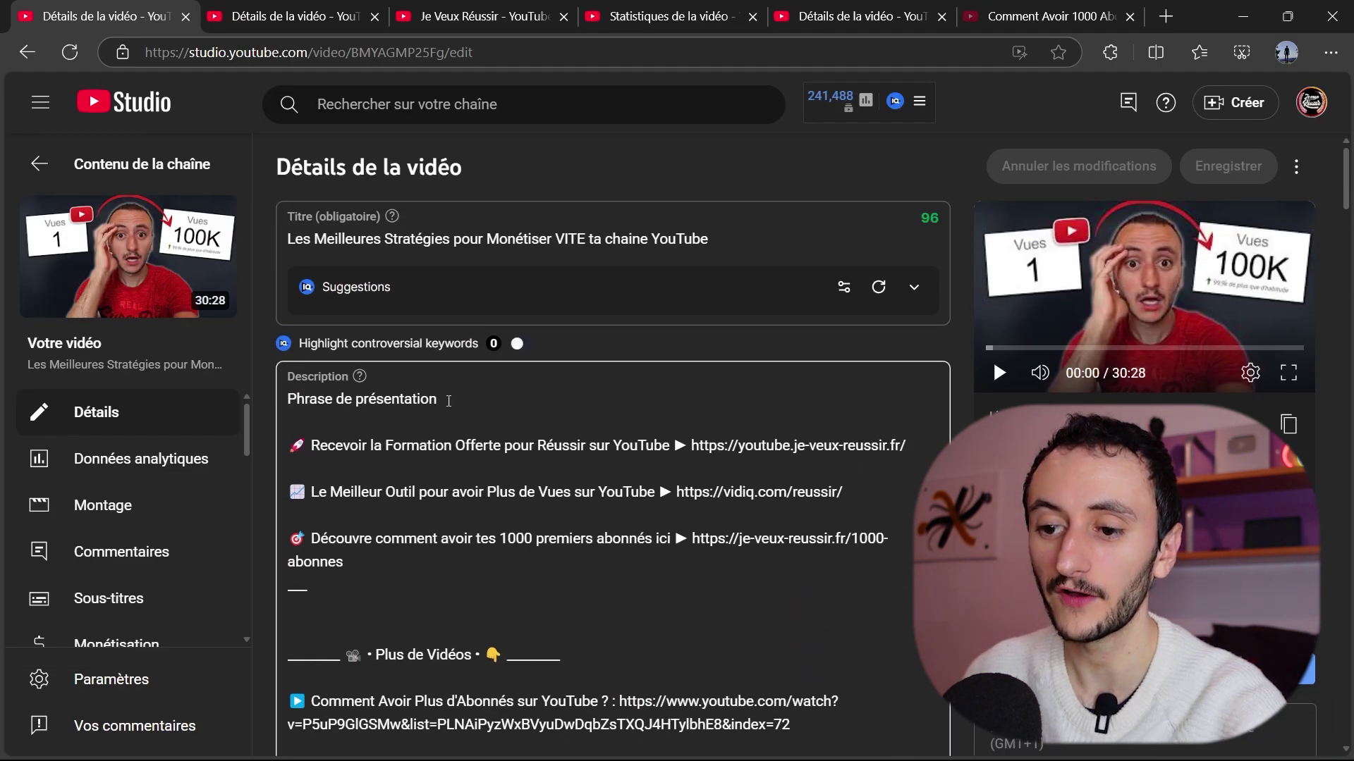
pyautogui.tripleClick(449, 400)
pyautogui.hotkey('ctrl', 'v')
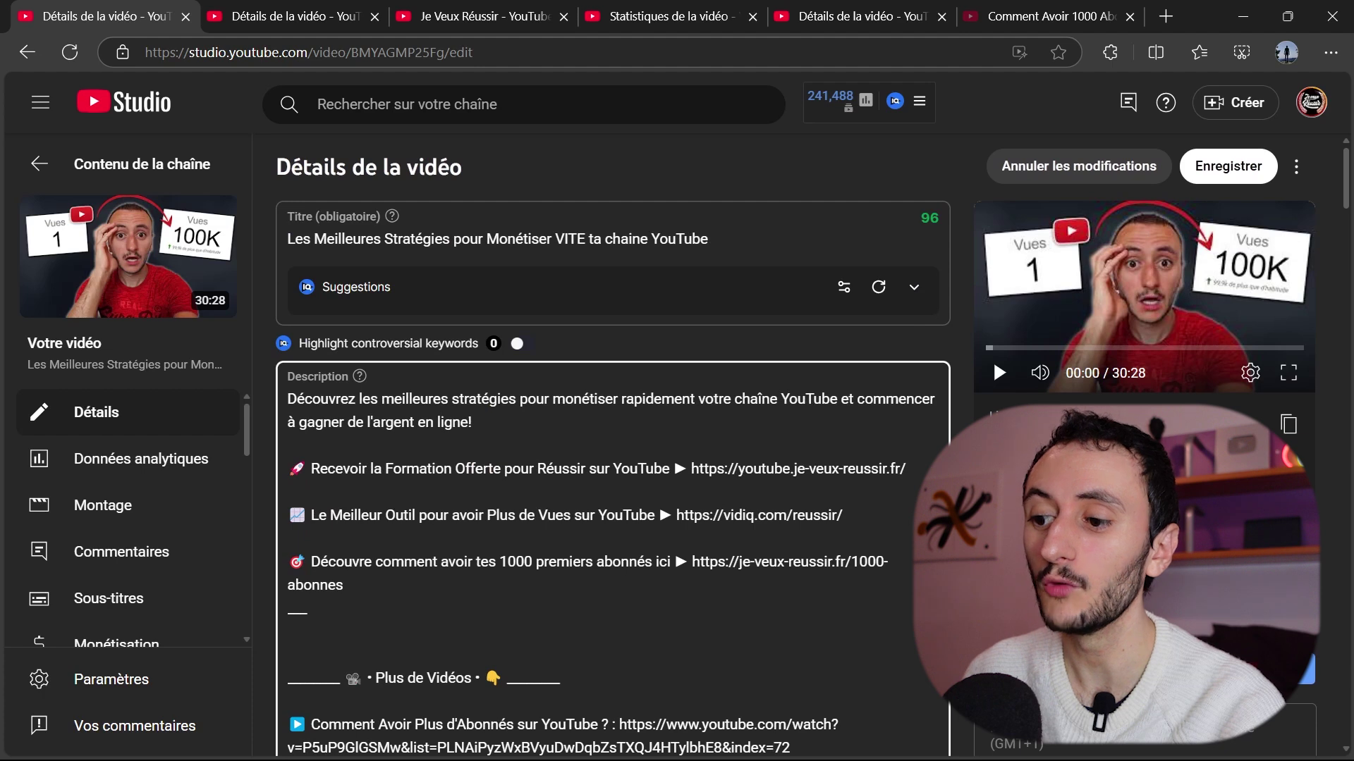
# Copy the second generated description and put it in place of the "Description" placeholder below "TITRE de la vidéo"
pyautogui.scroll(-15, 692, 374)
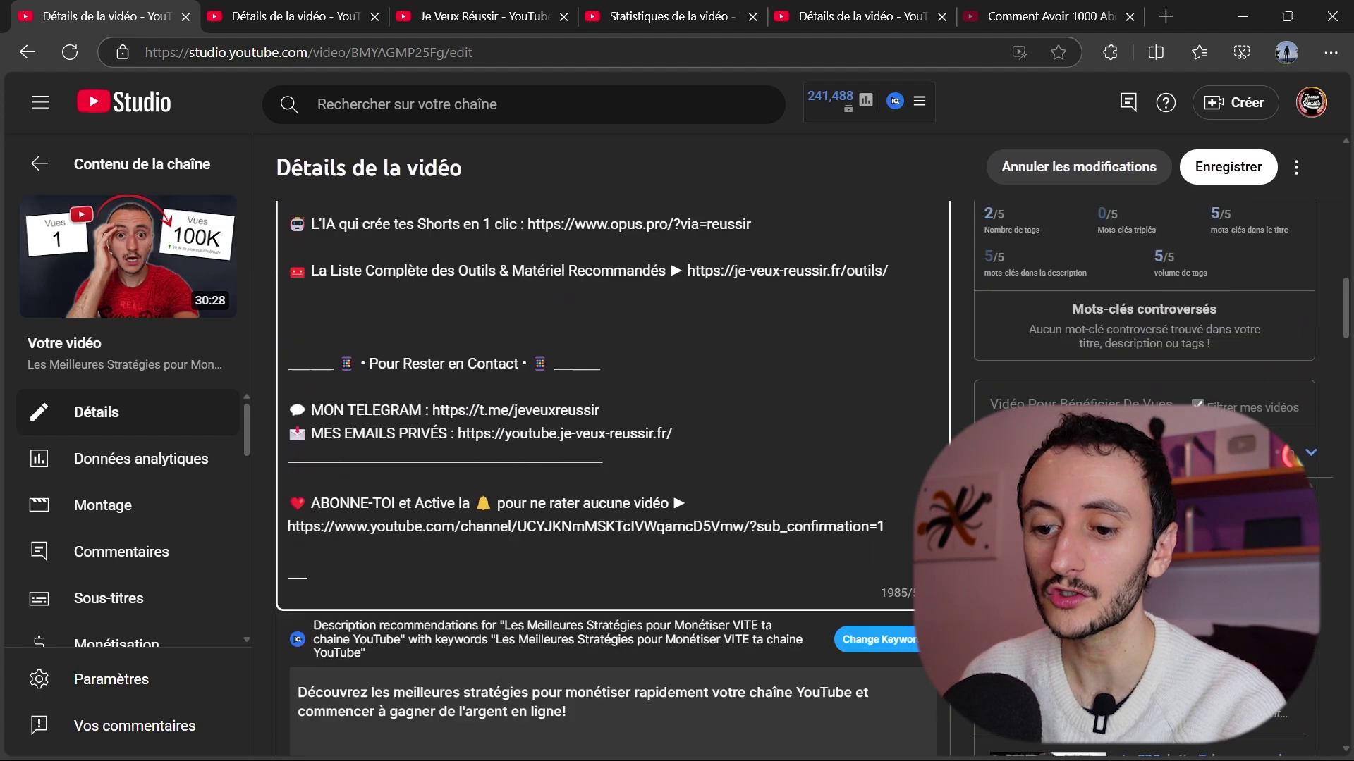
pyautogui.click(425, 510)
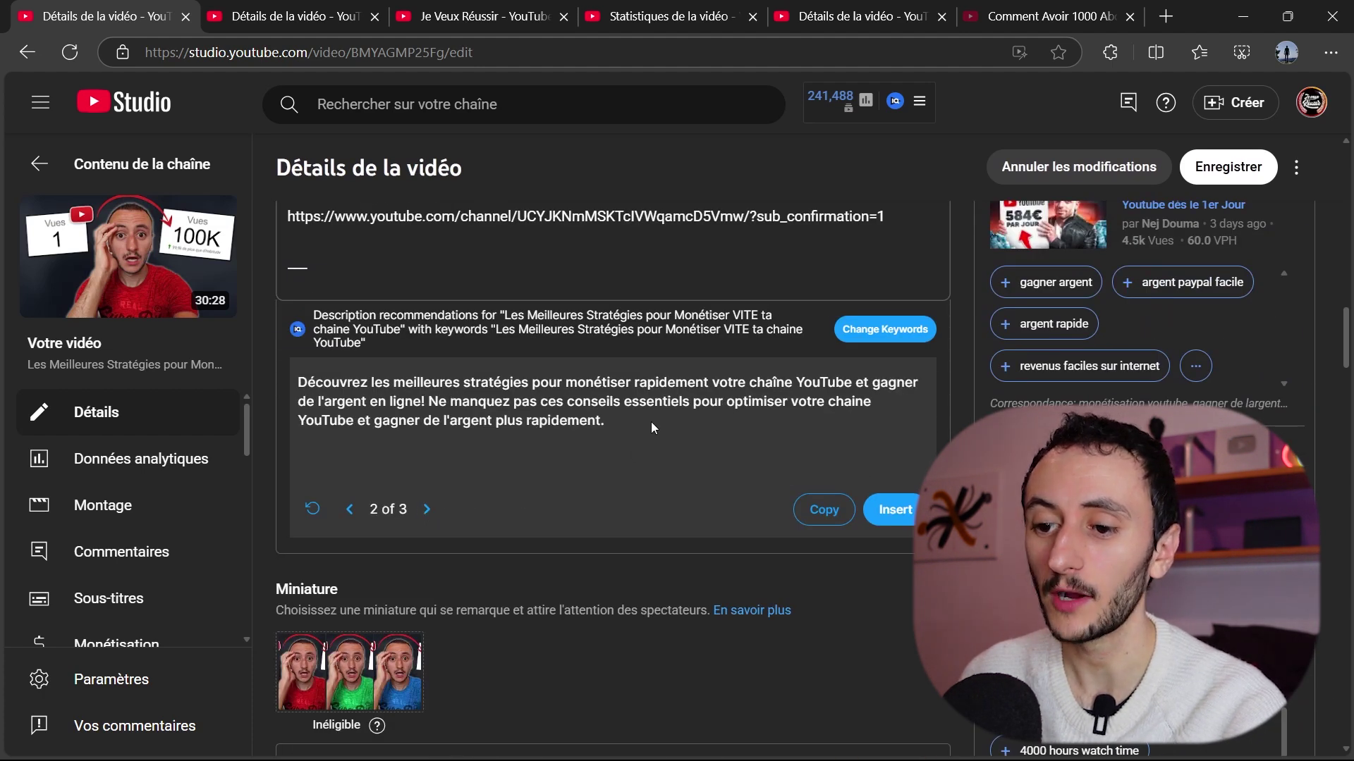
pyautogui.scroll(15, 784, 509)
pyautogui.scroll(-9, 376, 357)
pyautogui.scroll(2, 377, 357)
pyautogui.click(354, 342)
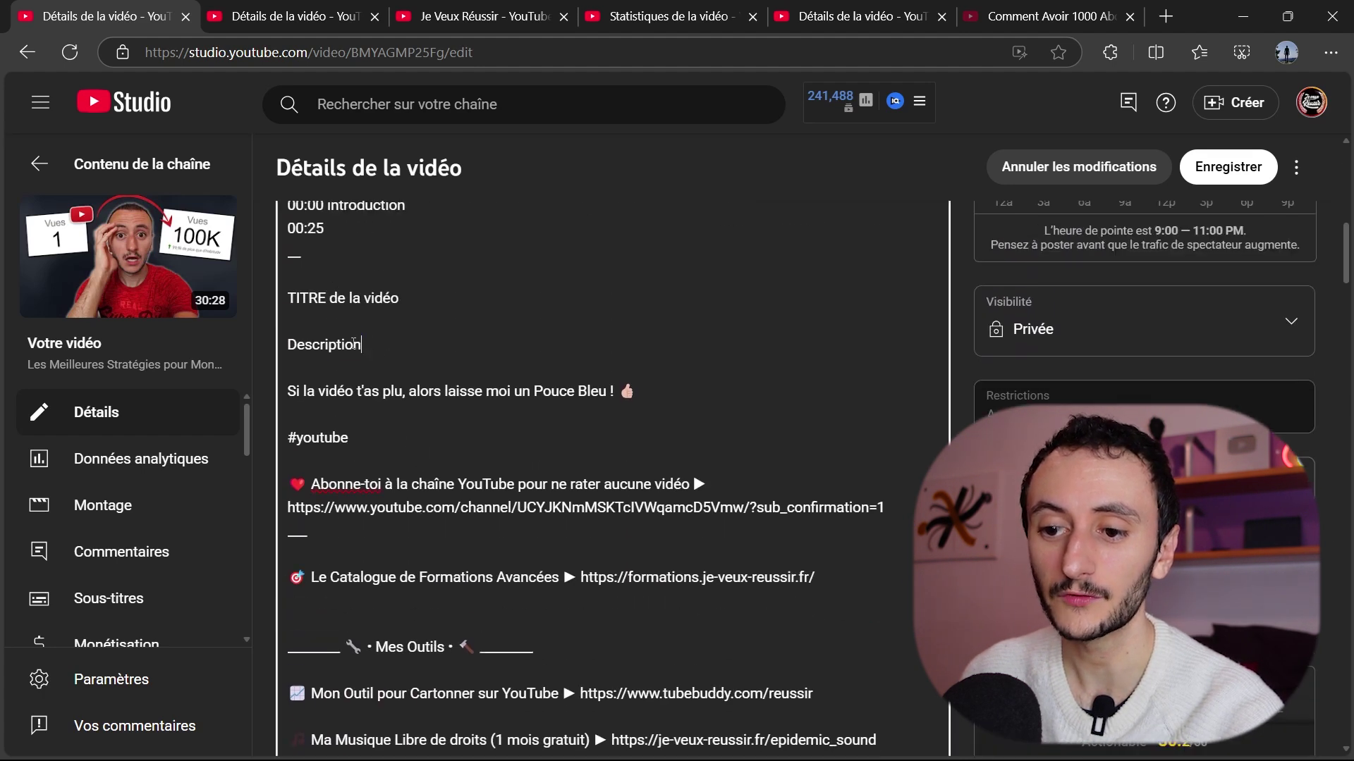
pyautogui.hotkey('ctrl', 'v')
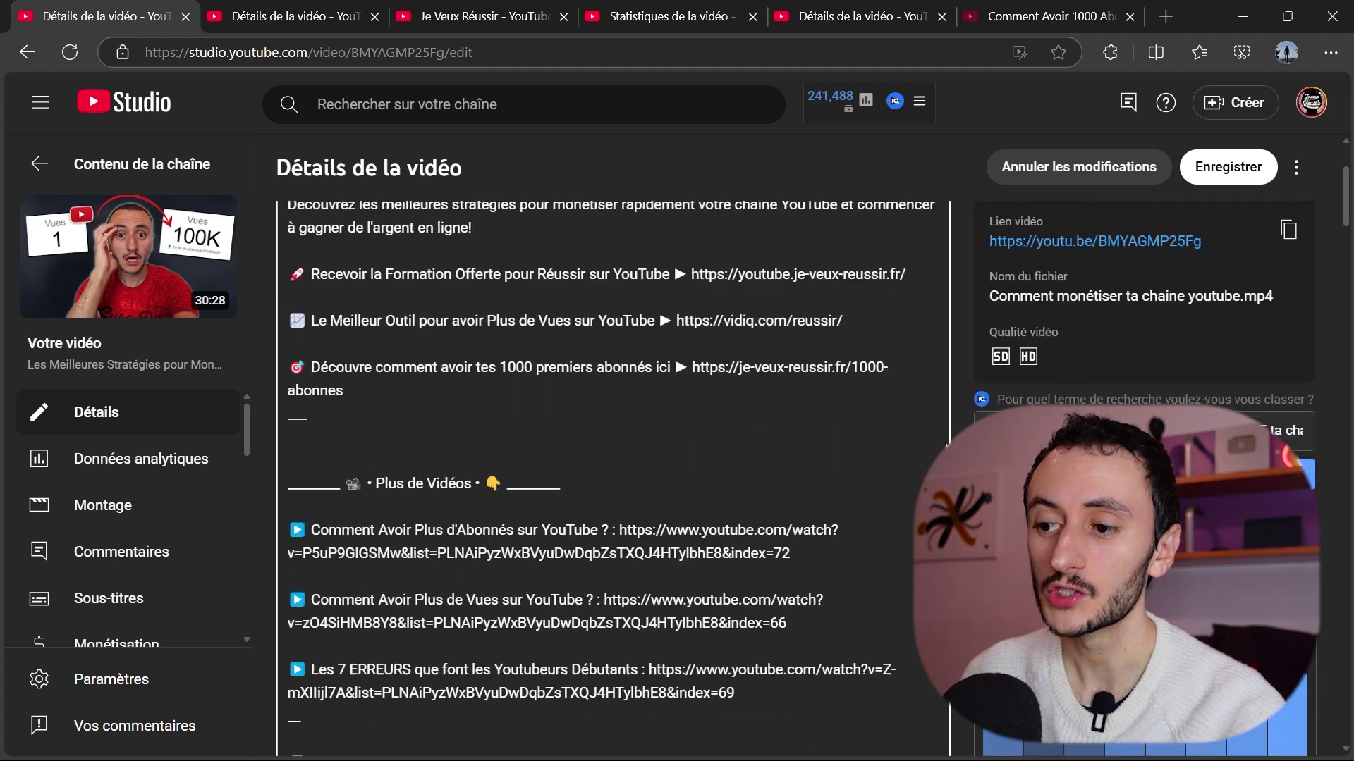
# Replace the "TITRE de la vidéo" placeholder in the description with the video title "Les Meilleures Stratégies pour Monétiser VITE ta chaine YouTube"
pyautogui.scroll(4, 910, 288)
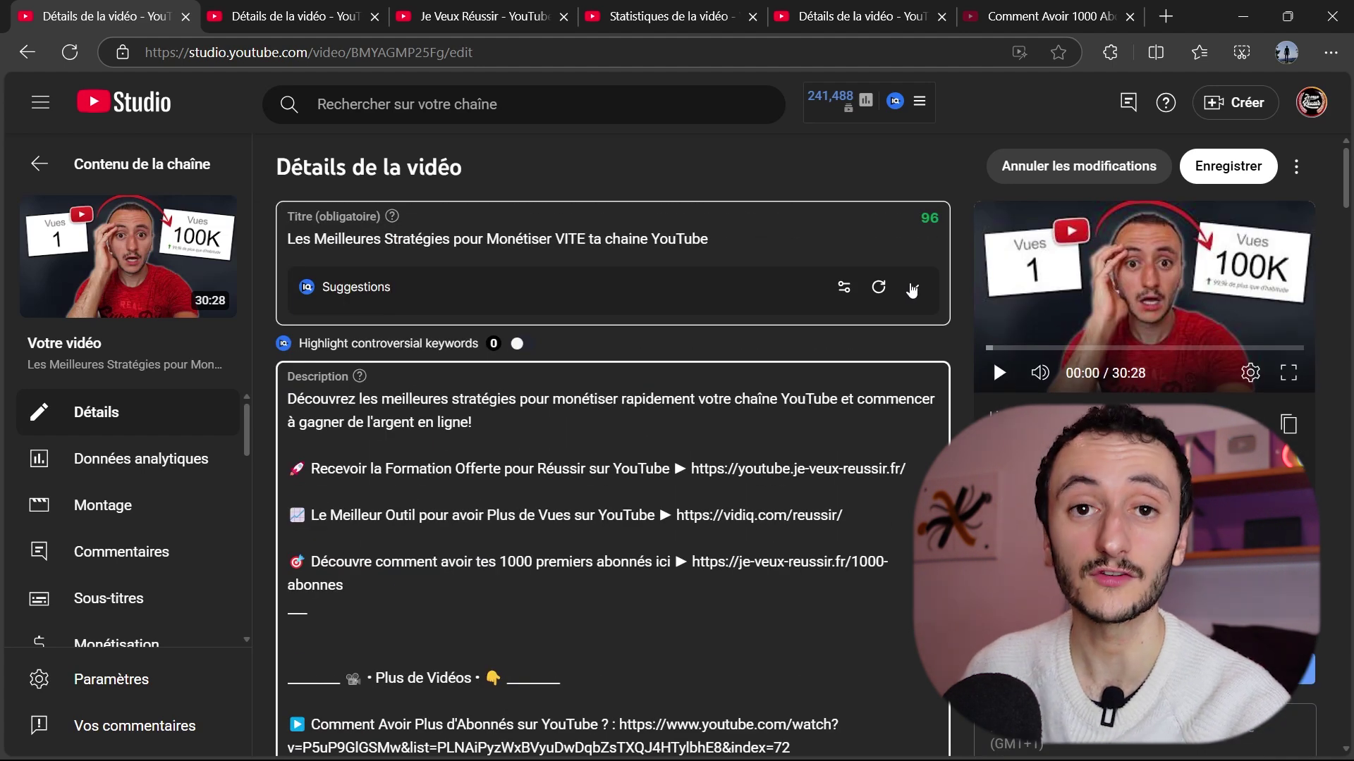
pyautogui.scroll(-10, 911, 290)
pyautogui.scroll(4, 693, 324)
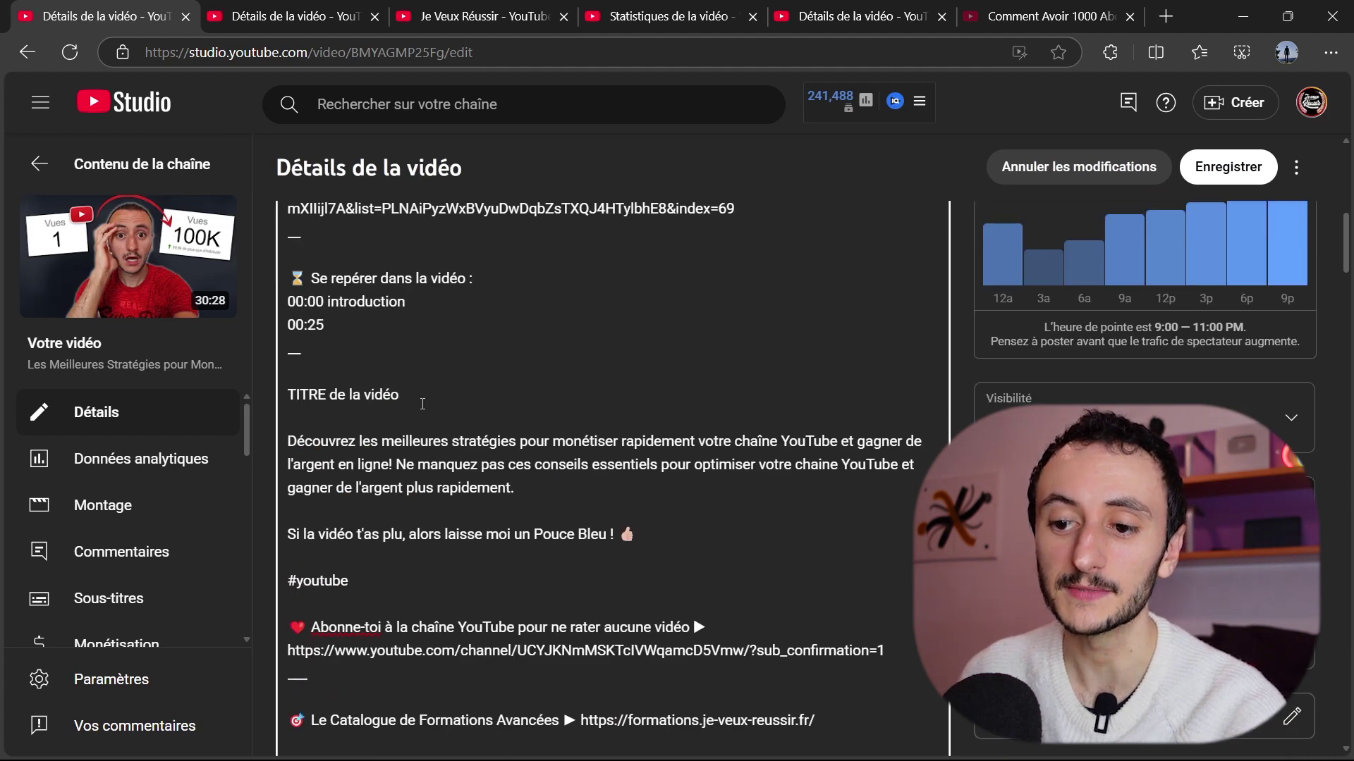
pyautogui.scroll(10, 647, 458)
pyautogui.tripleClick(507, 240)
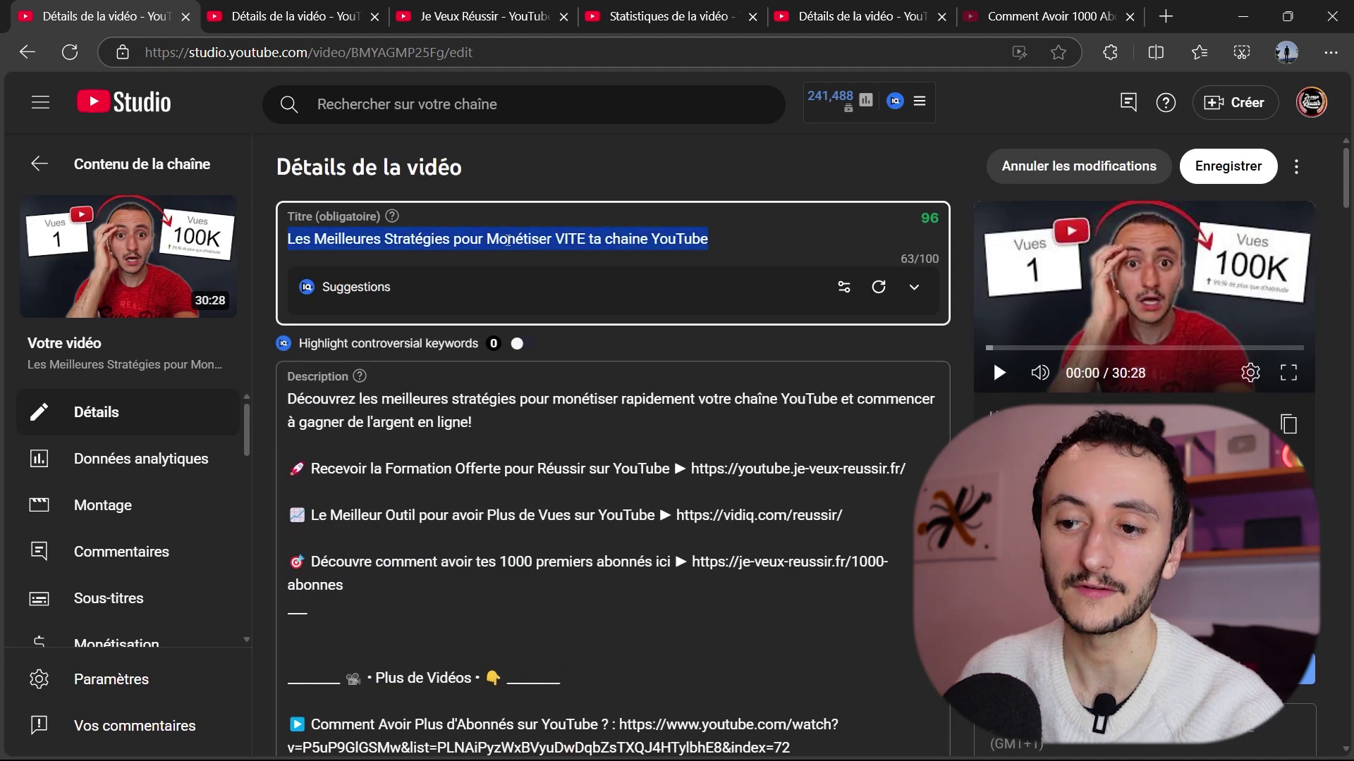
pyautogui.scroll(-10, 515, 307)
pyautogui.moveTo(288, 204); pyautogui.dragTo(289, 298)
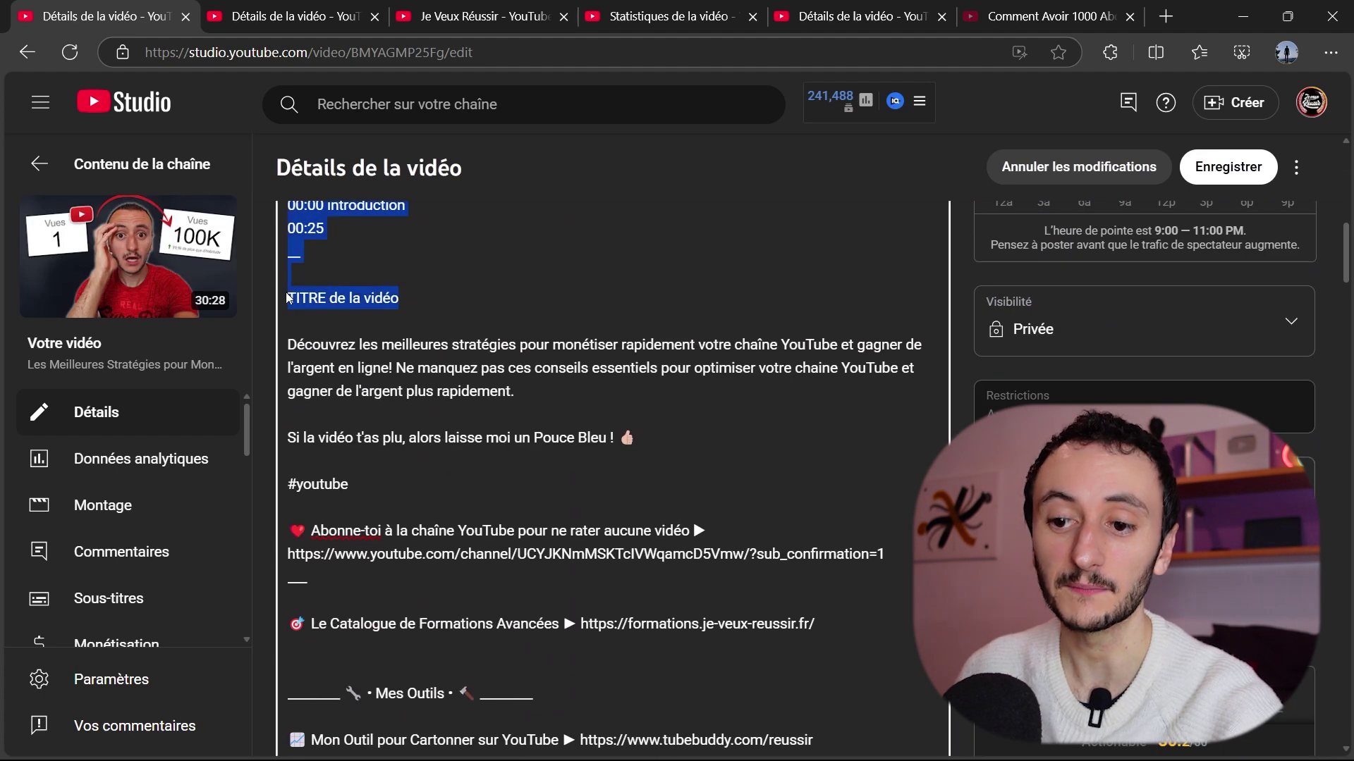
pyautogui.hotkey('ctrl', 'v')
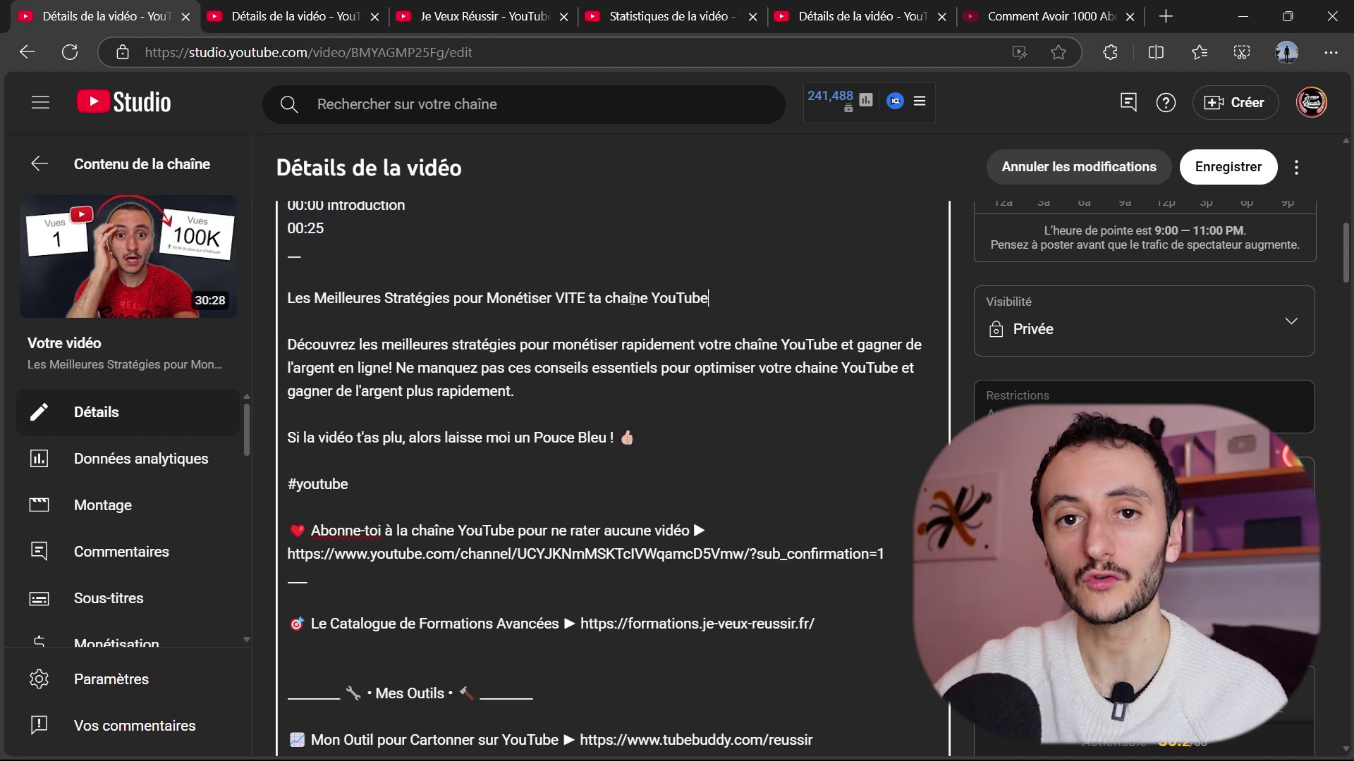
pyautogui.scroll(1, 786, 370)
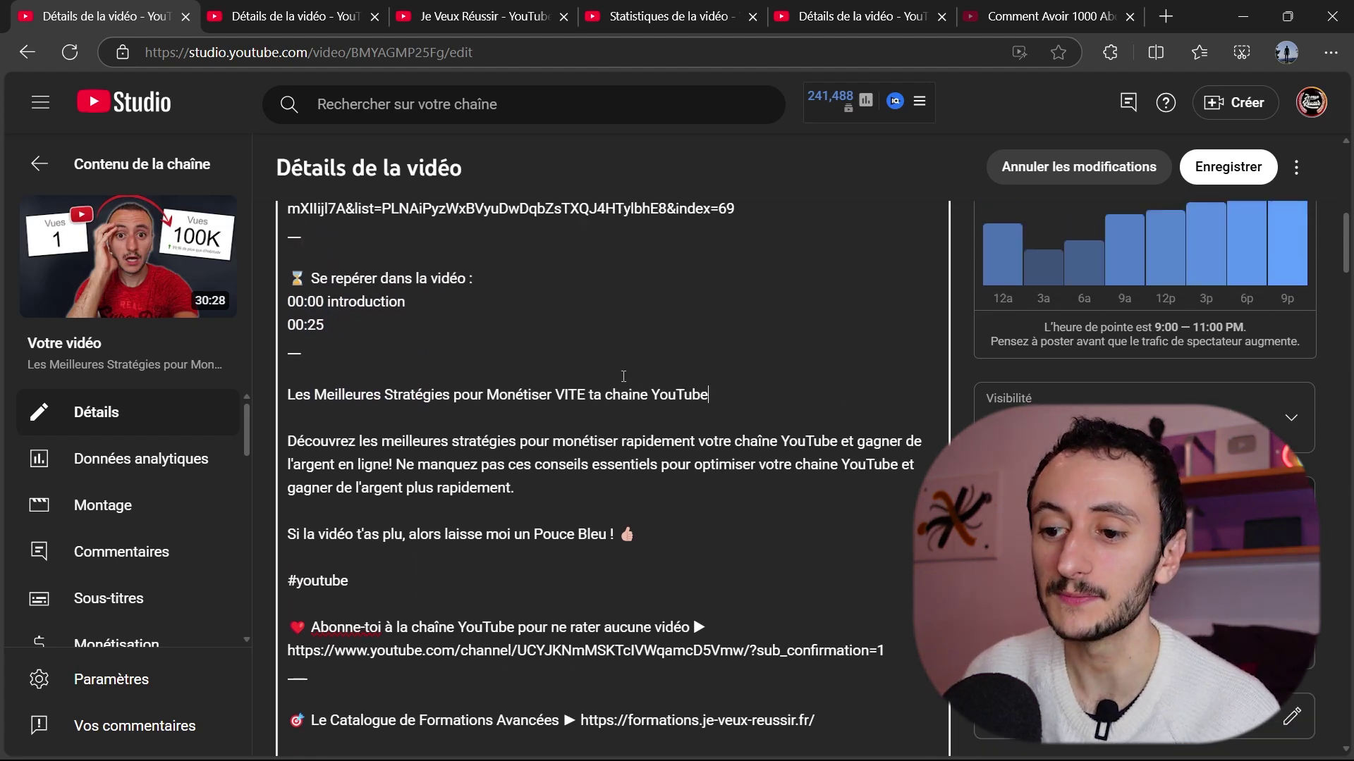
# Review the completed video description and examine the vidIQ SEO score breakdown for tags, title and description keywords
pyautogui.scroll(5, 980, 354)
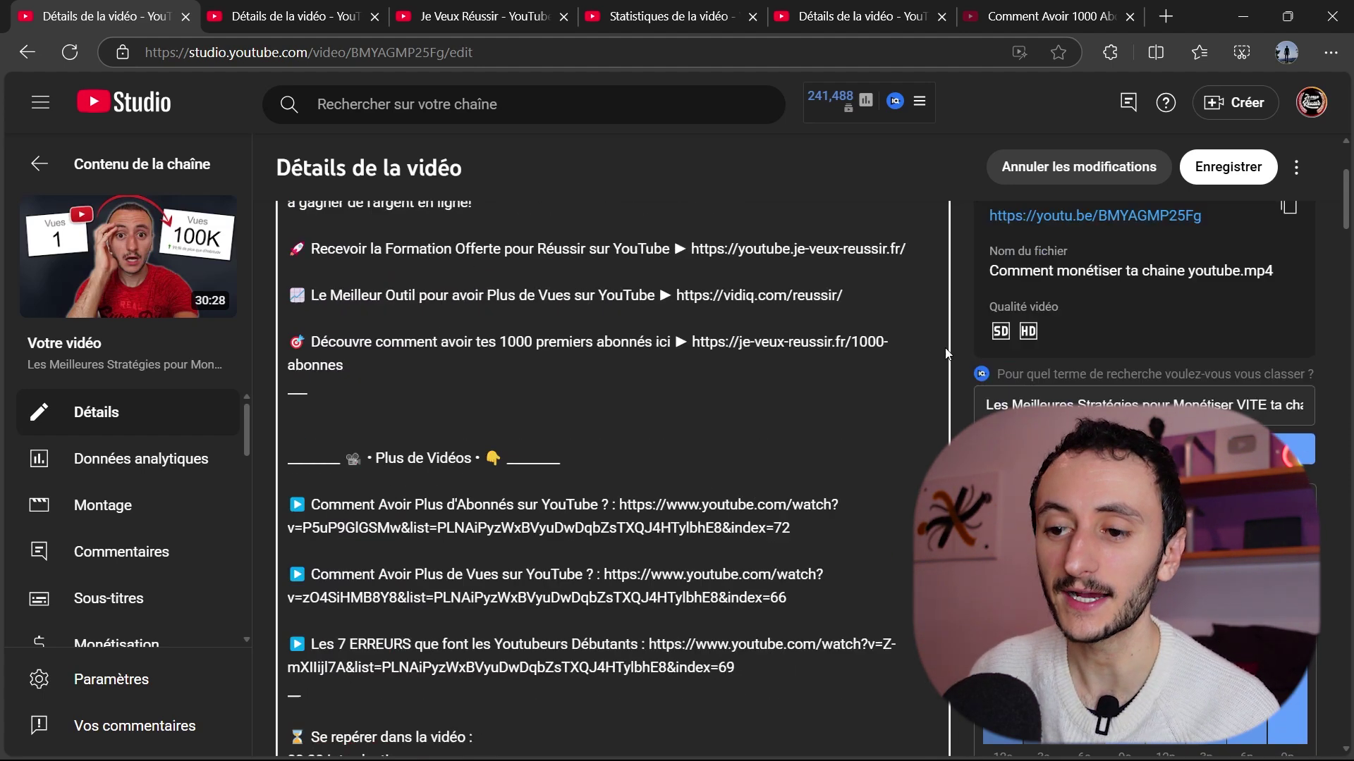
pyautogui.scroll(-7, 844, 444)
pyautogui.scroll(2, 845, 444)
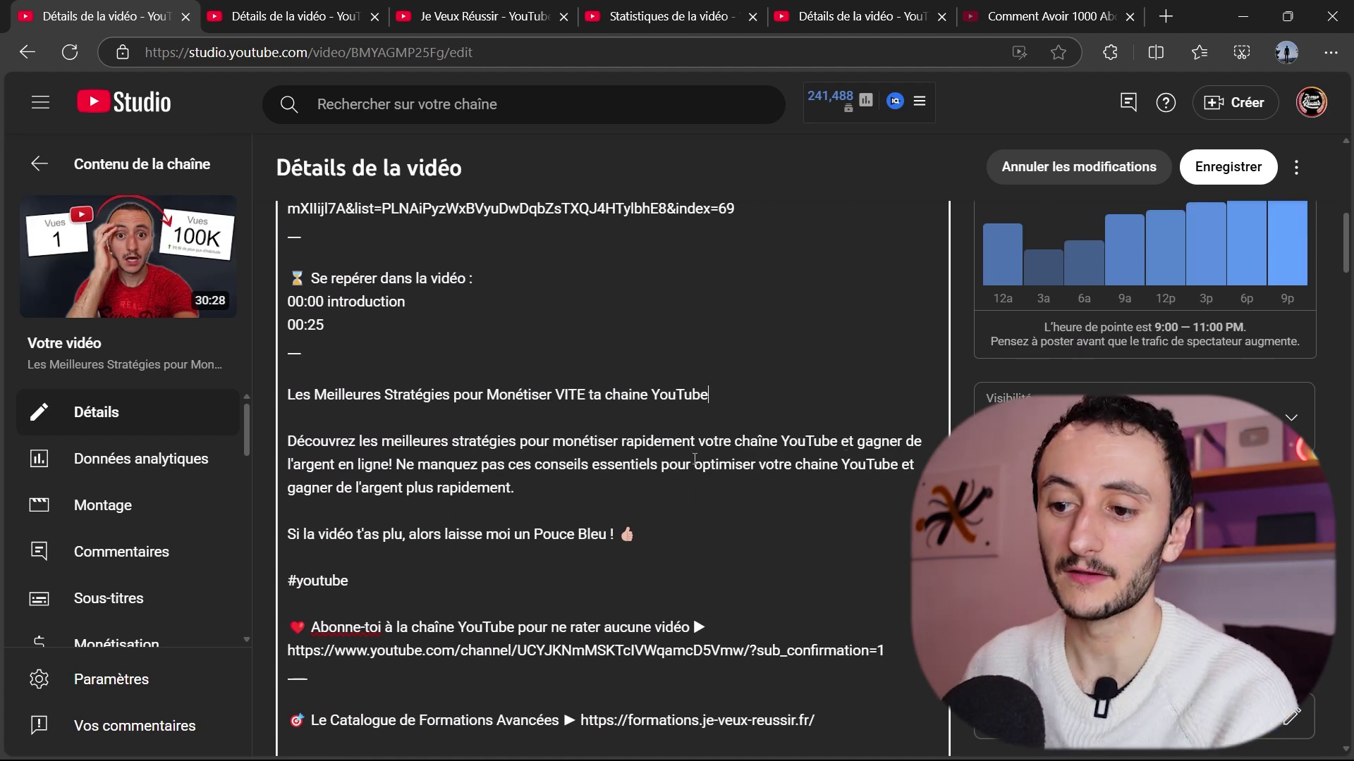
pyautogui.scroll(-5, 969, 423)
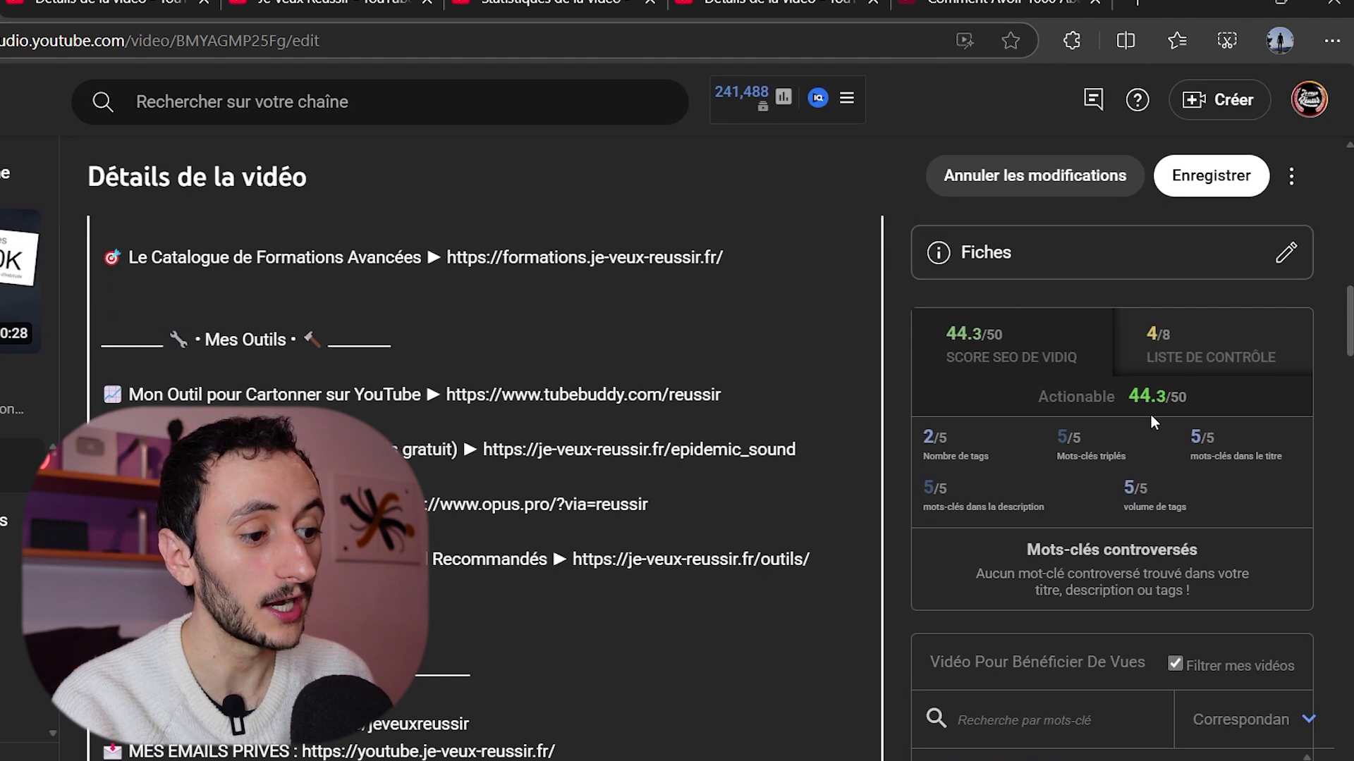
pyautogui.click(1132, 397)
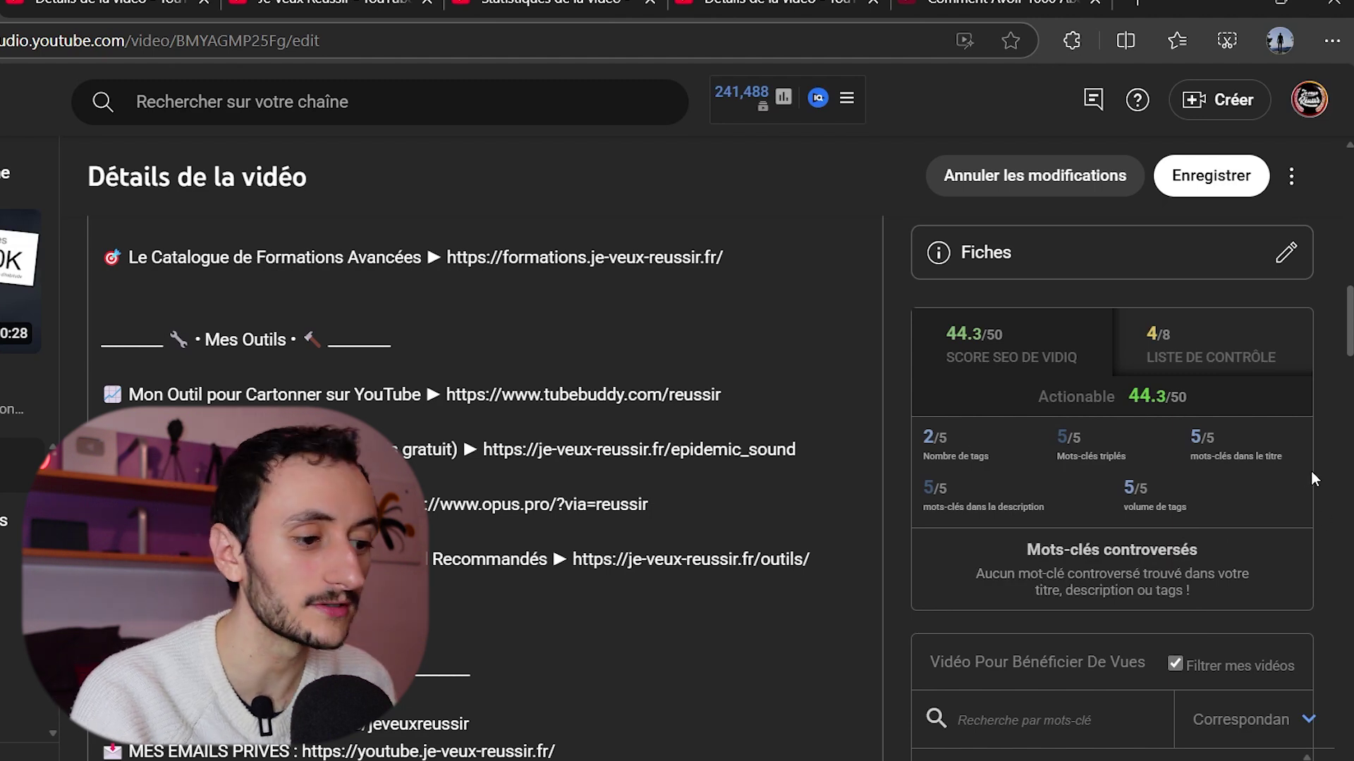
pyautogui.scroll(-2, 1297, 518)
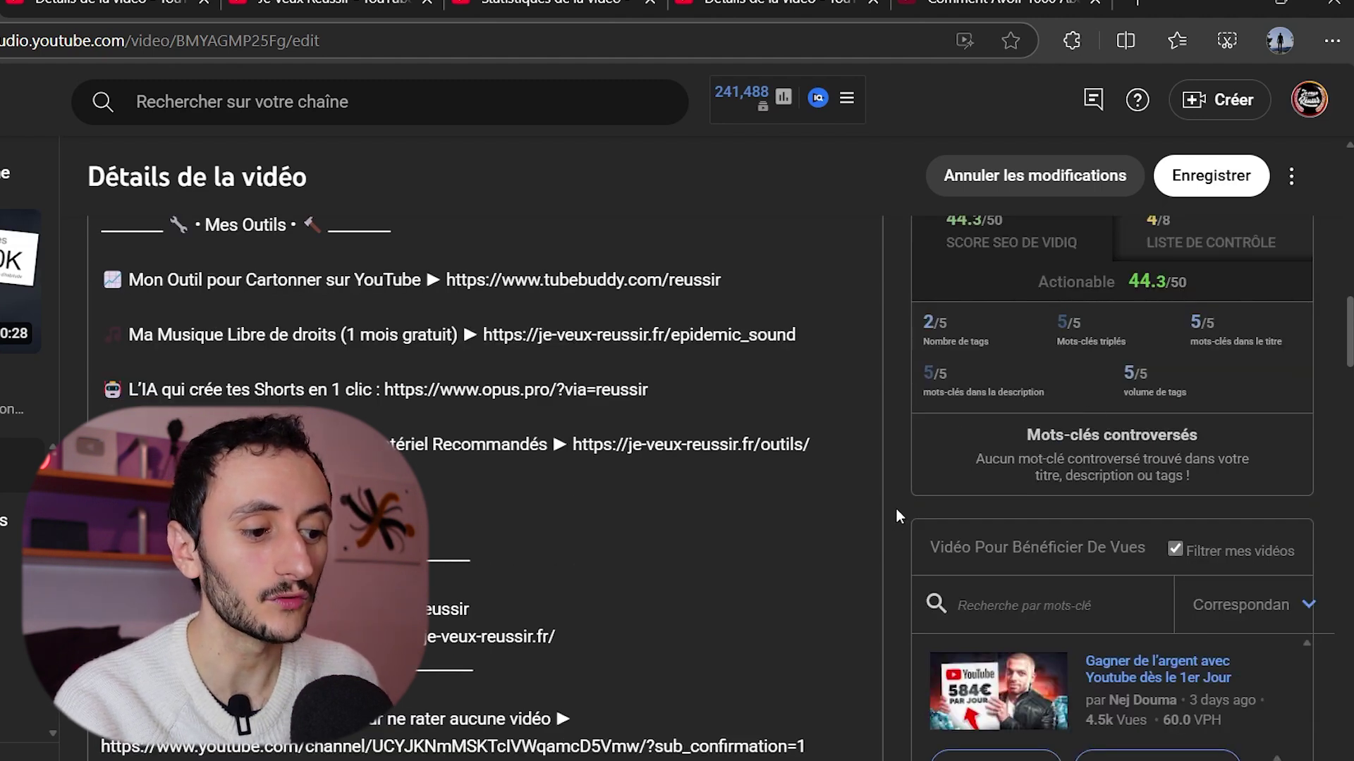
pyautogui.scroll(1, 895, 511)
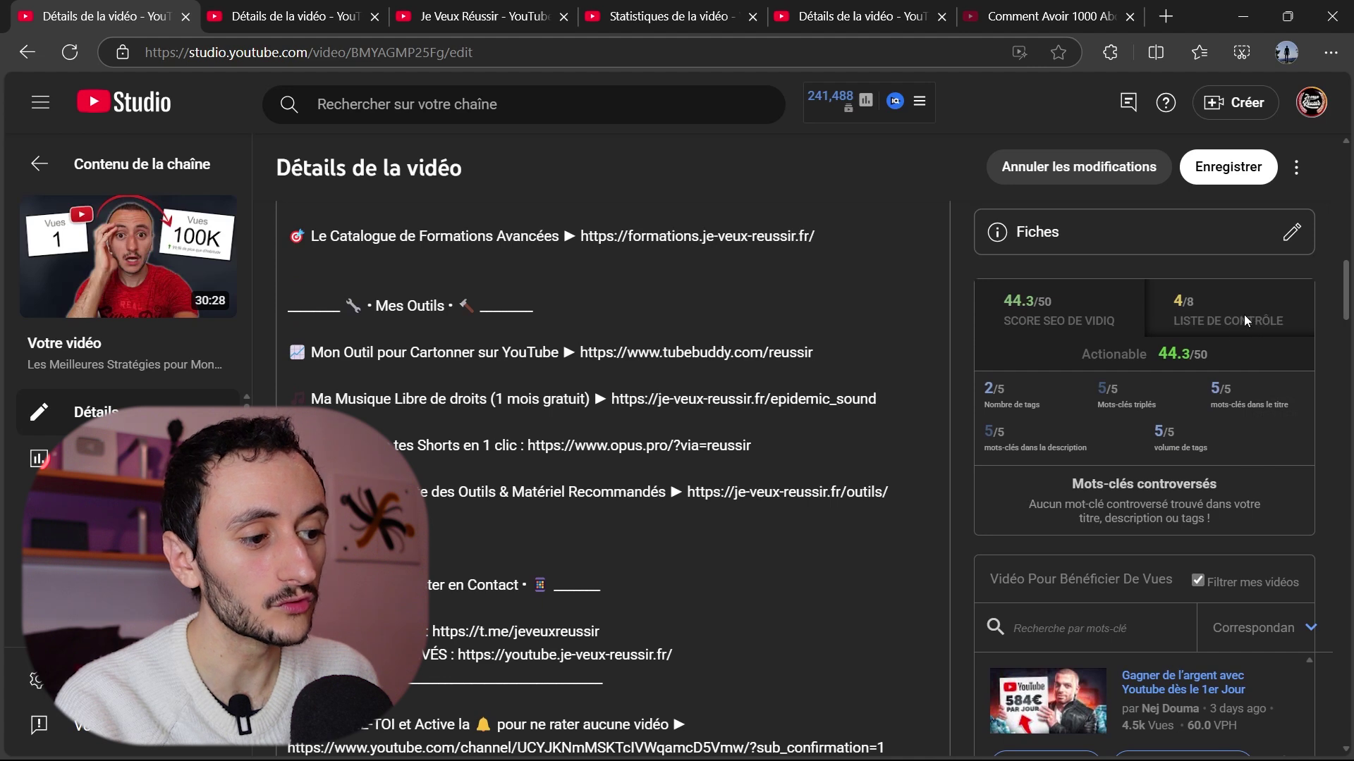
# Show the vidIQ "Liste de contrôle" and go through its publishing items, comparing them with the video's settings
pyautogui.click(1243, 320)
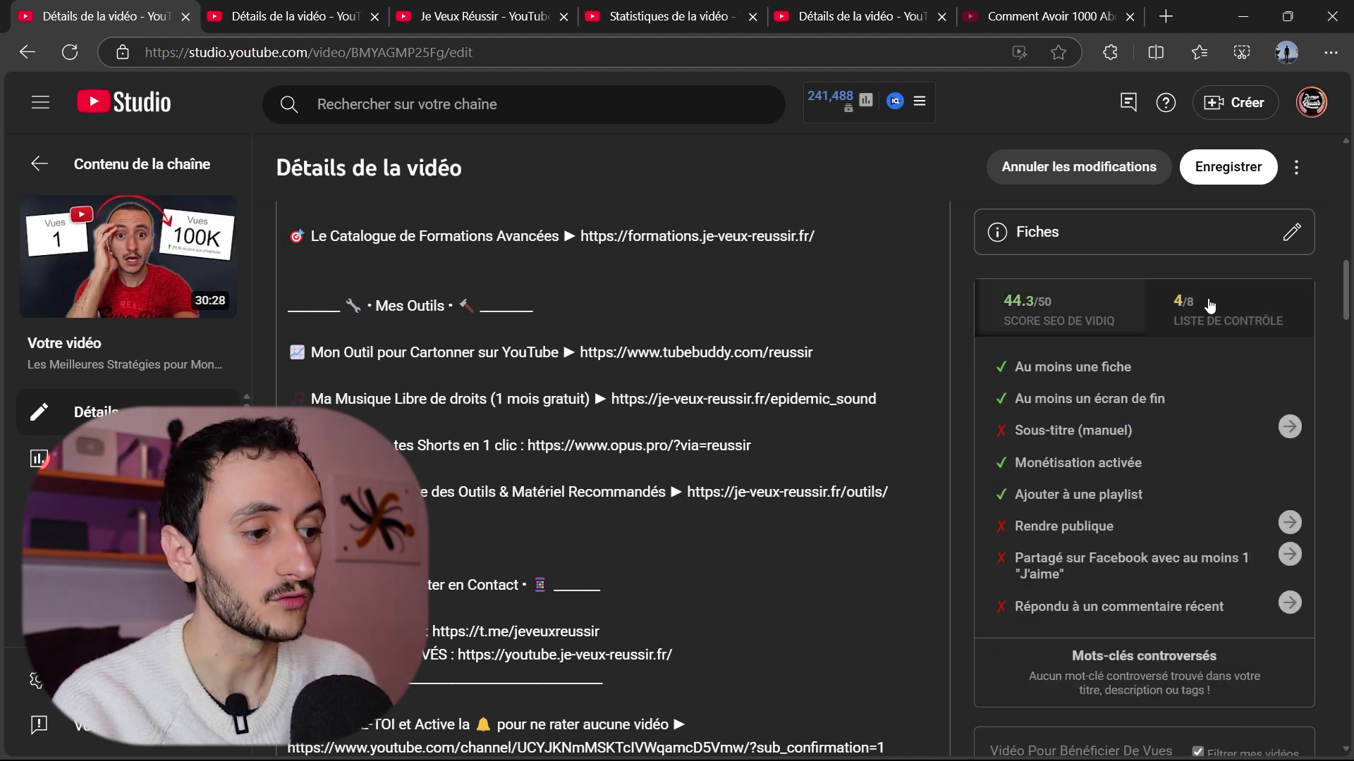
pyautogui.scroll(-1, 1350, 290)
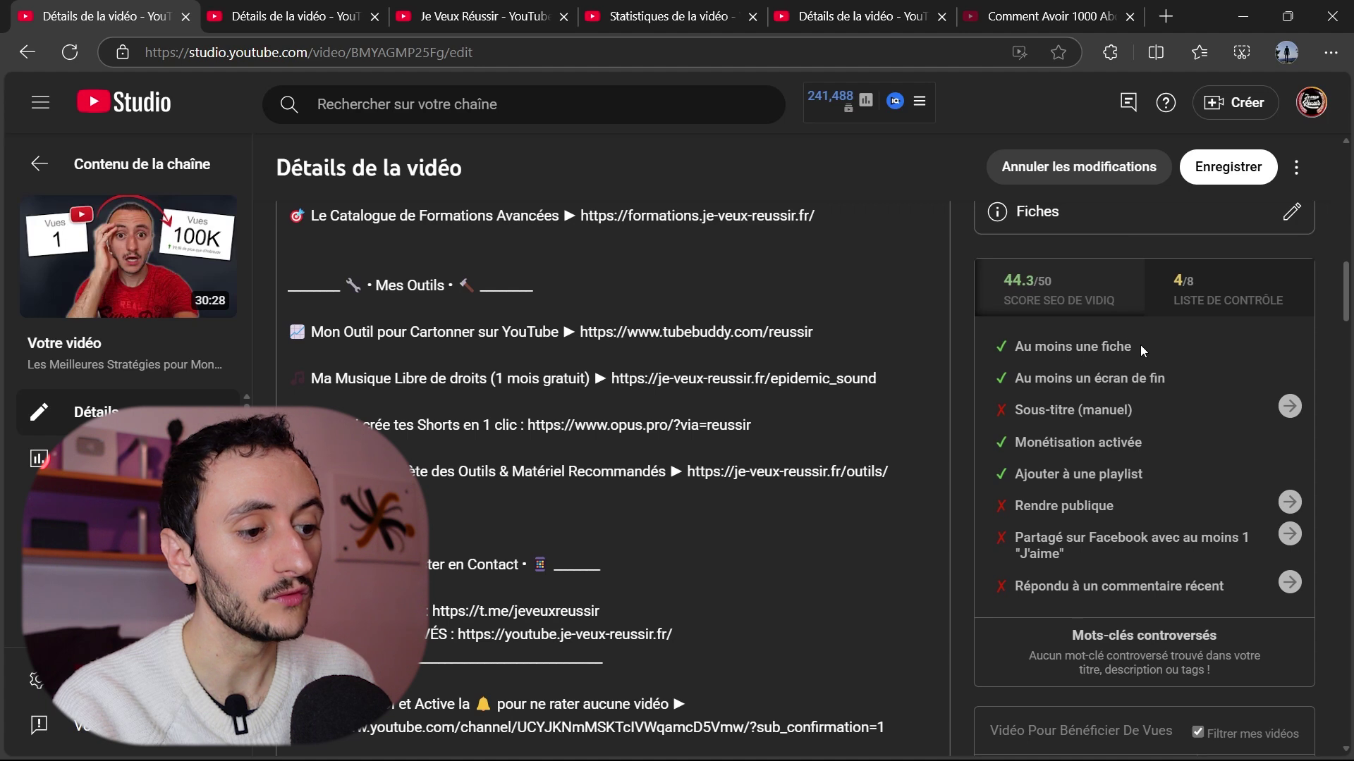
pyautogui.moveTo(1140, 346); pyautogui.dragTo(1025, 347)
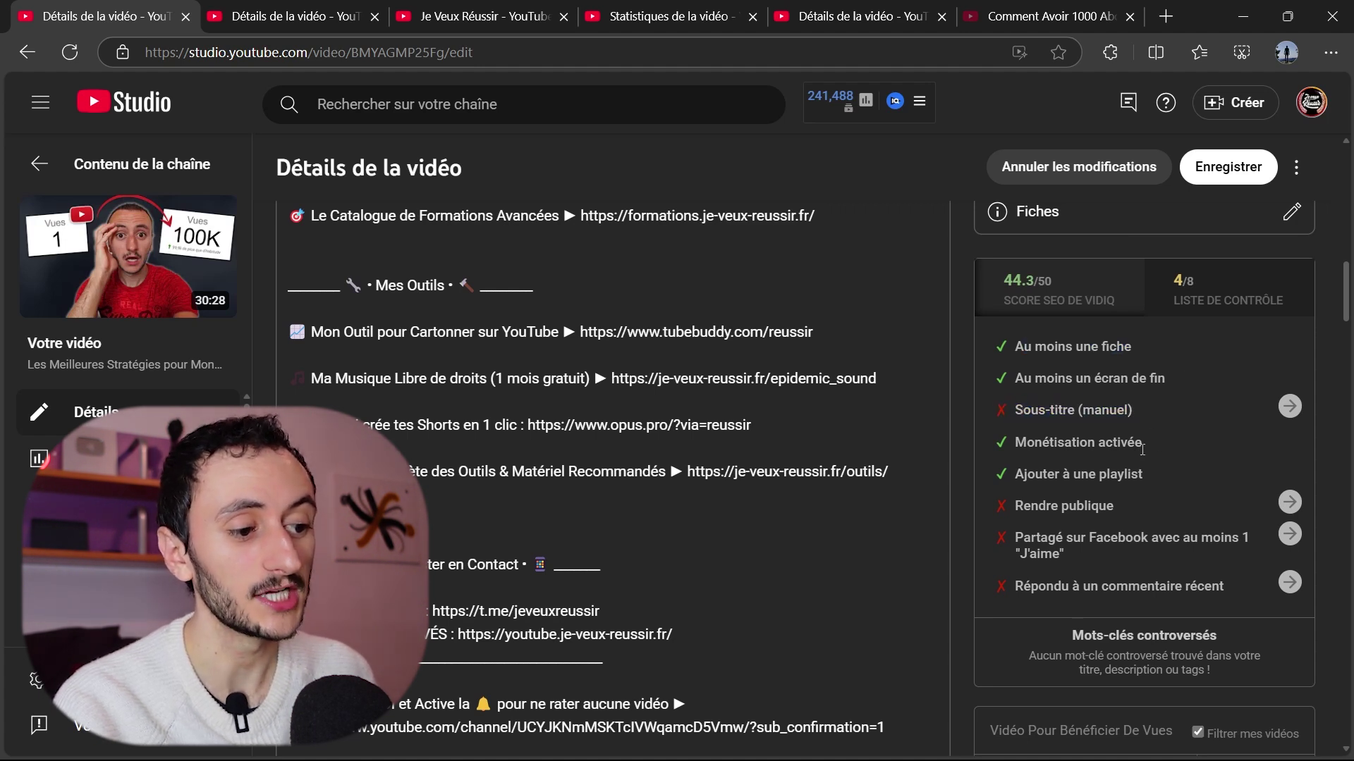
pyautogui.scroll(-2, 1142, 449)
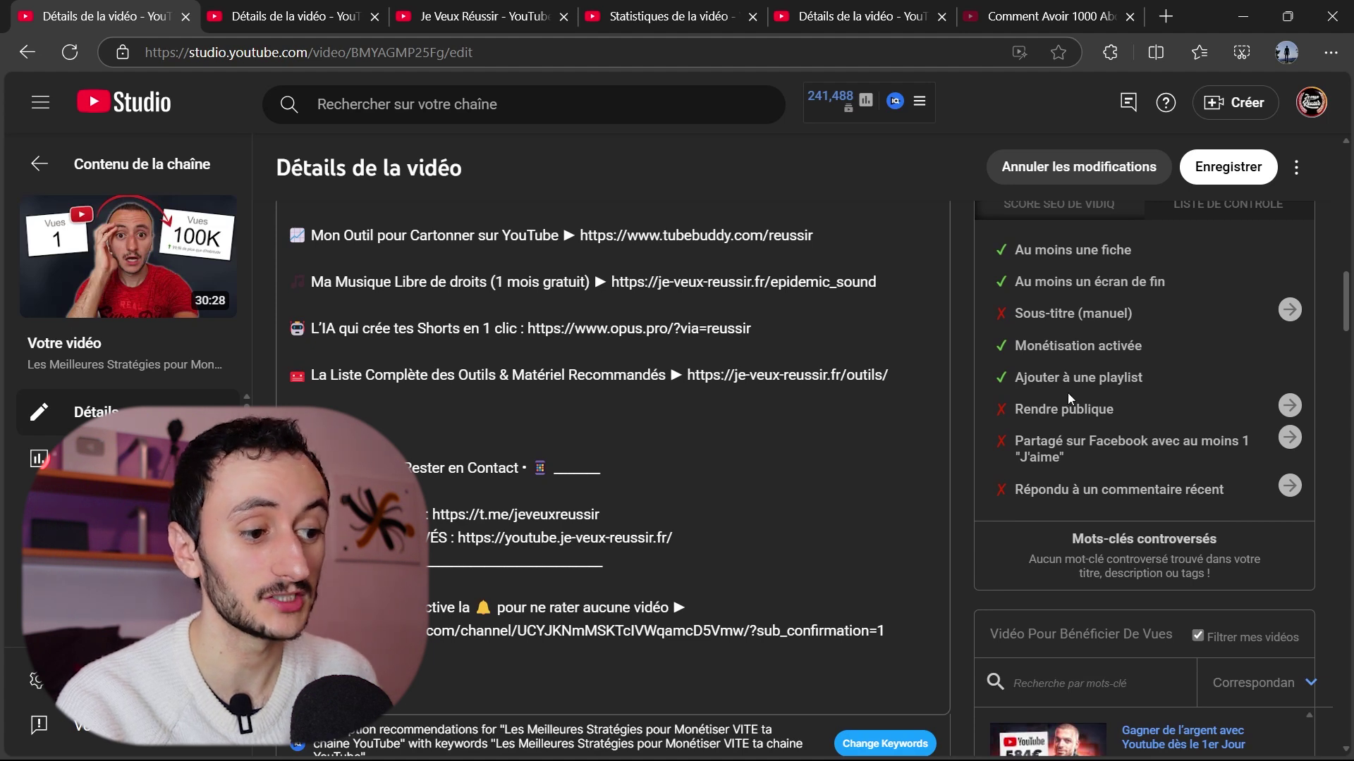
pyautogui.scroll(7, 1131, 421)
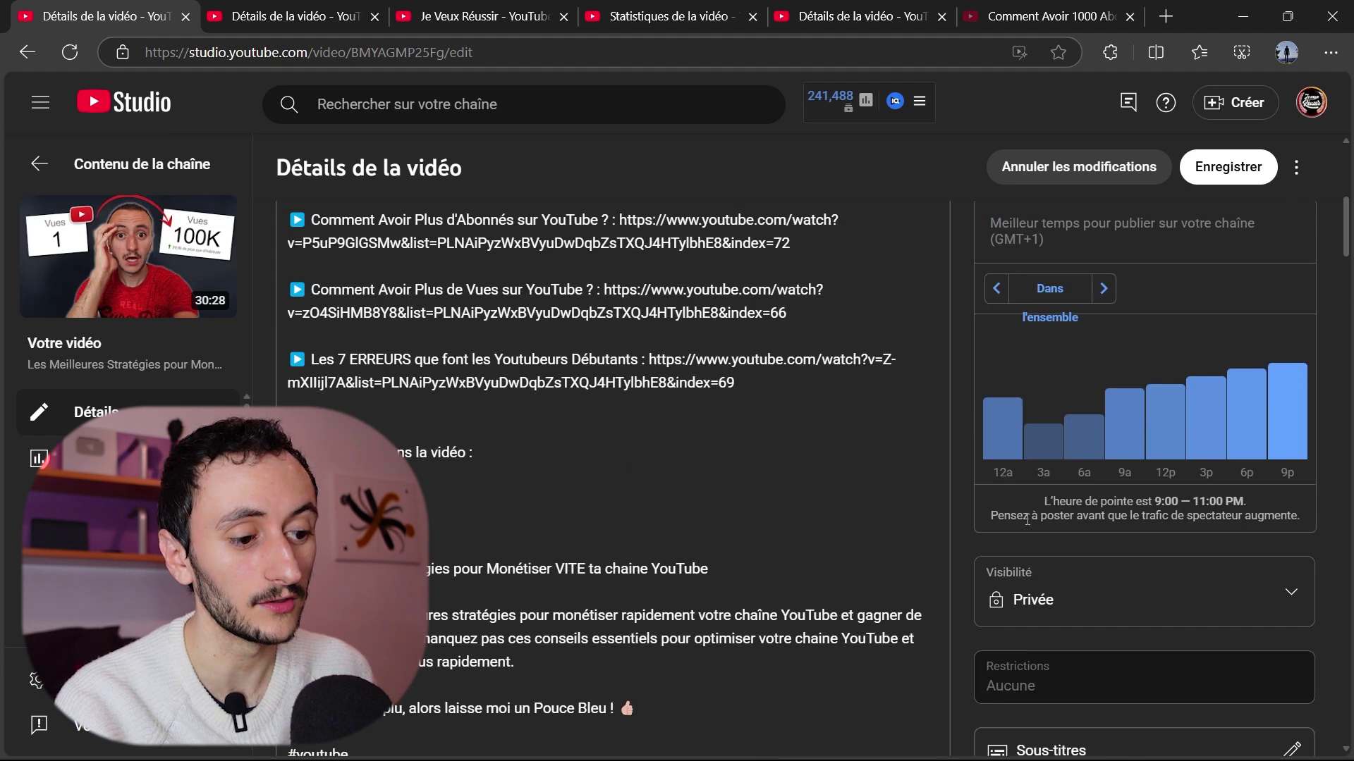
pyautogui.scroll(-5, 967, 485)
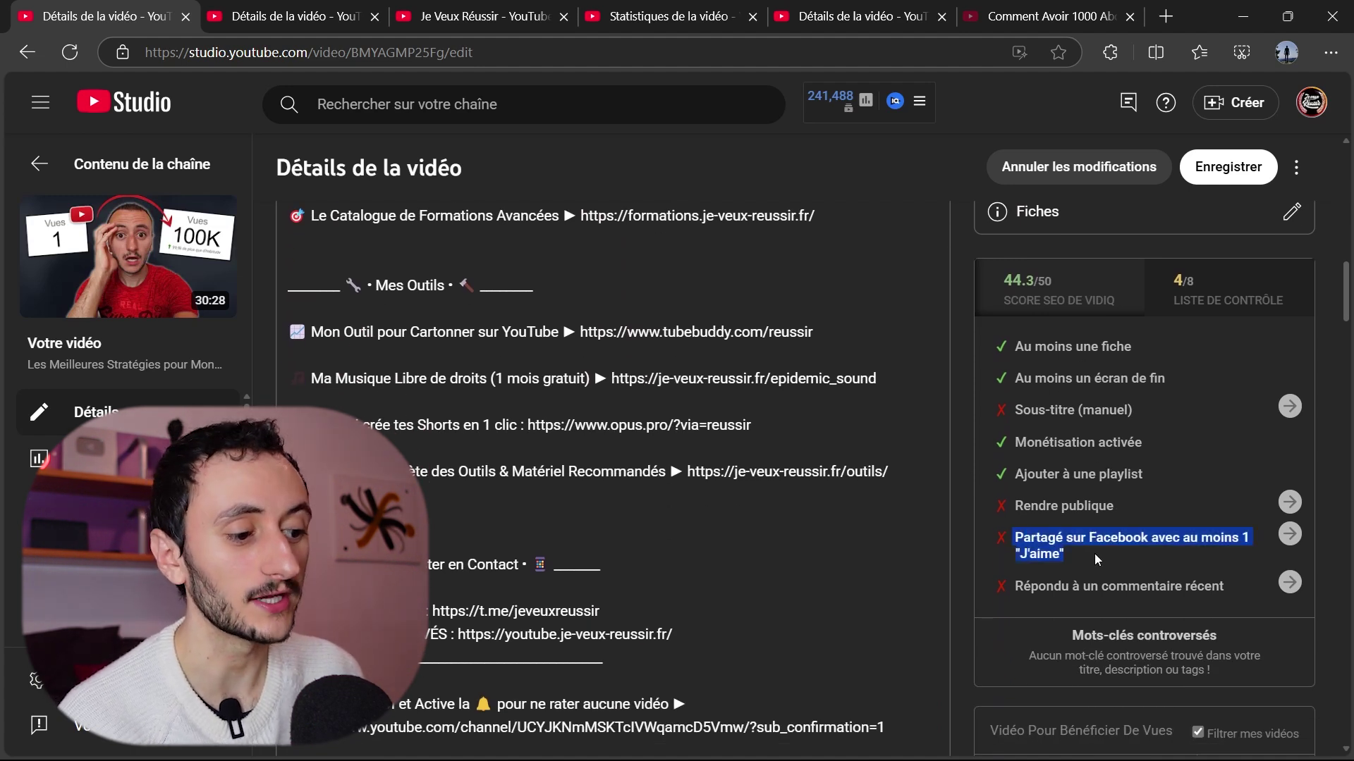
pyautogui.scroll(5, 980, 550)
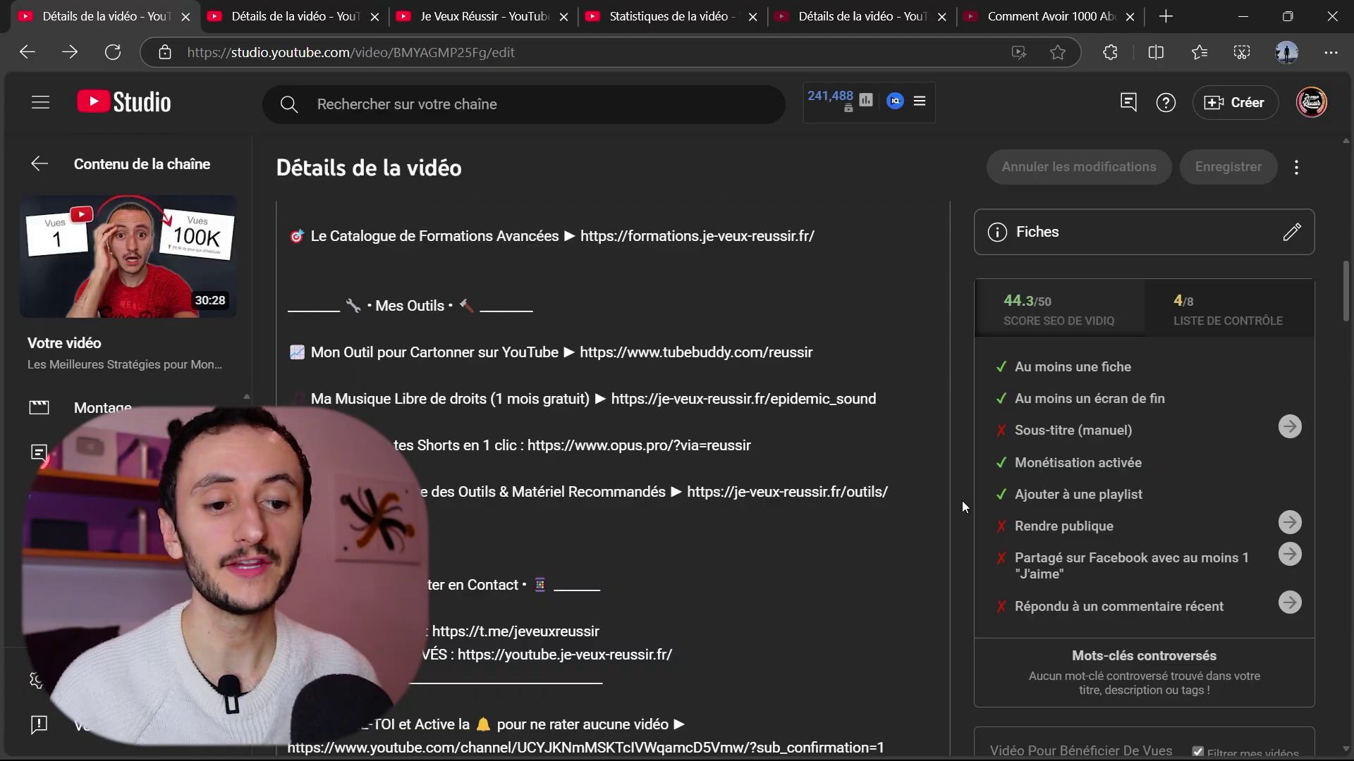
pyautogui.scroll(15, 961, 500)
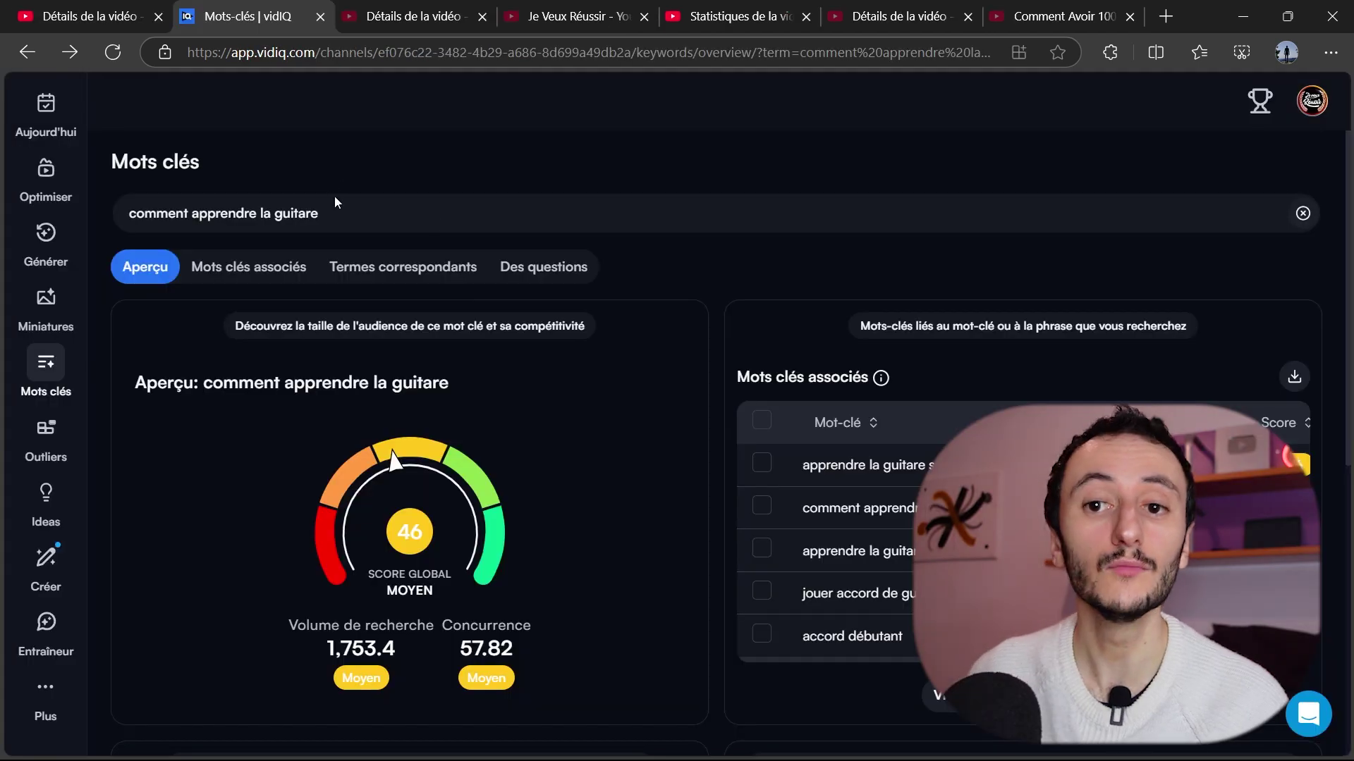
pyautogui.scroll(-2, 370, 488)
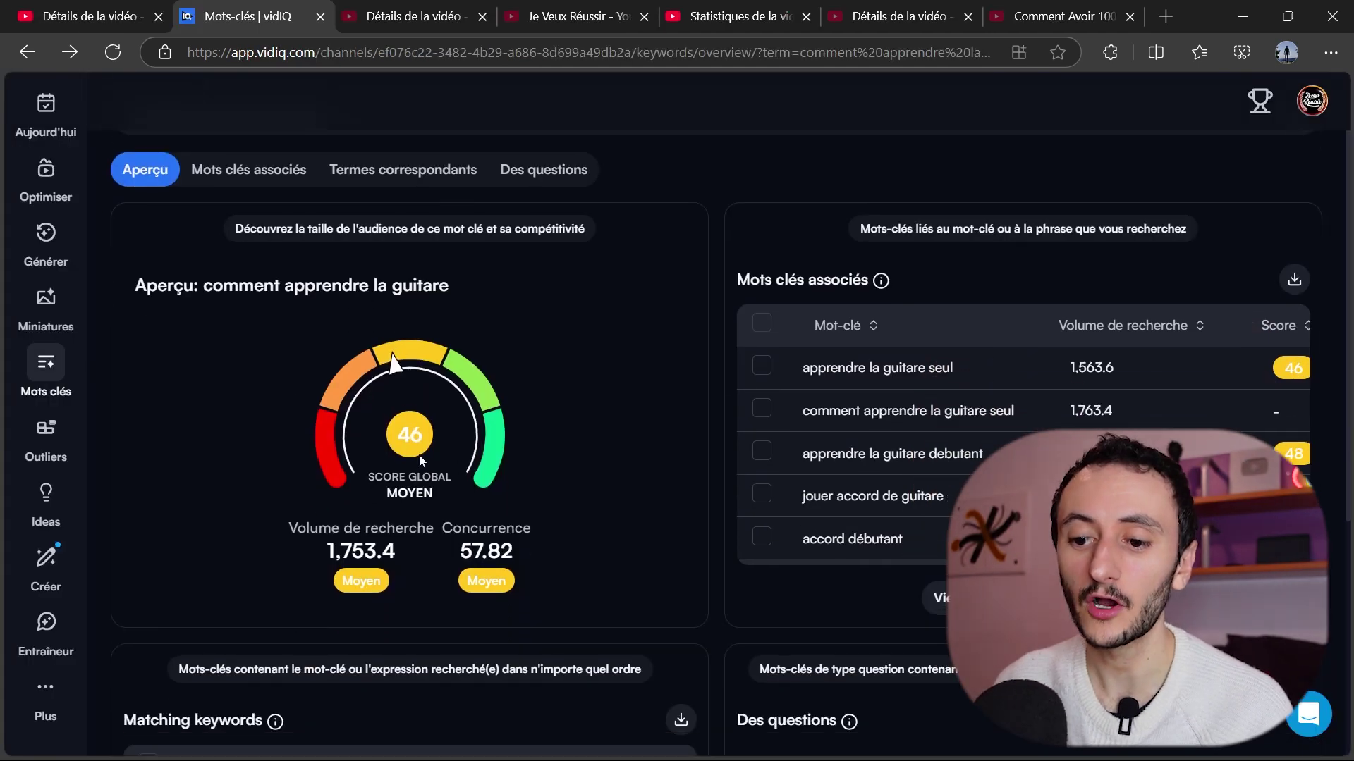
pyautogui.scroll(-1, 335, 484)
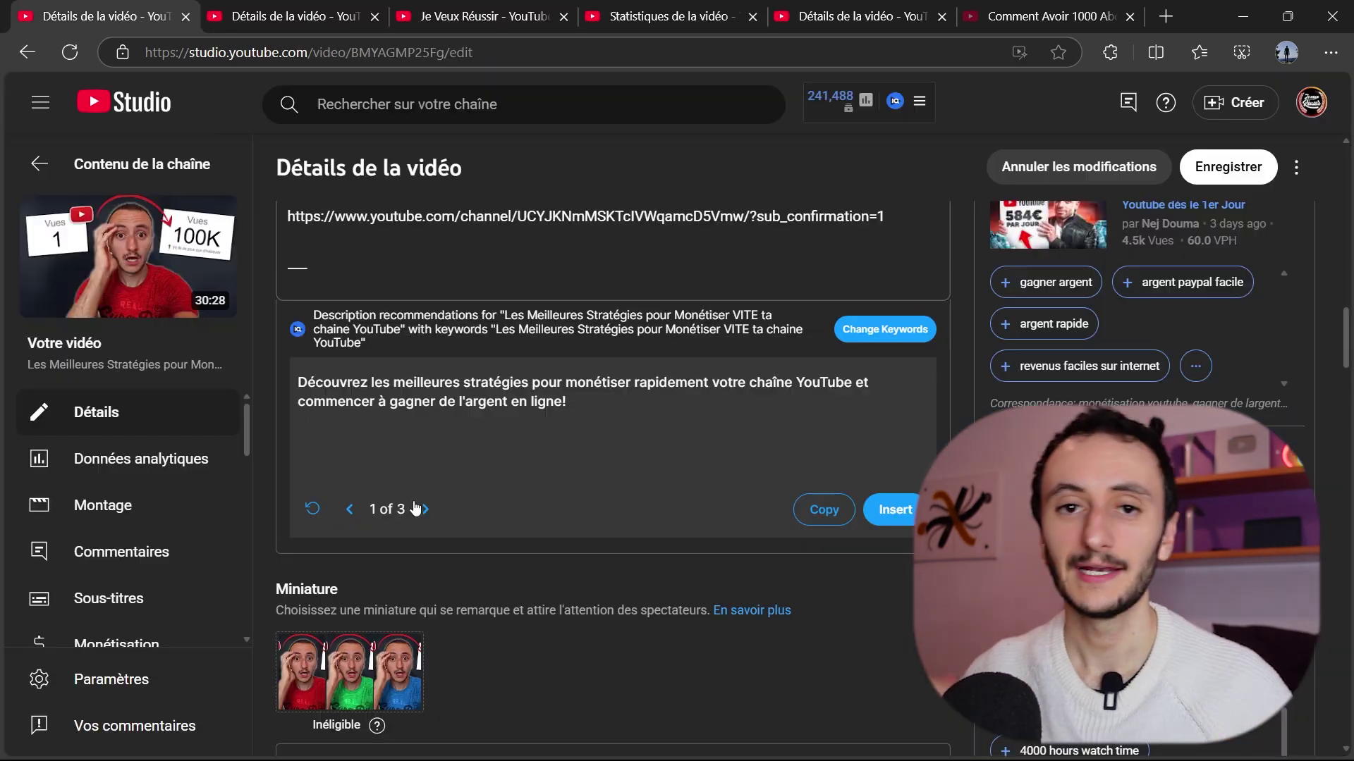
pyautogui.click(425, 508)
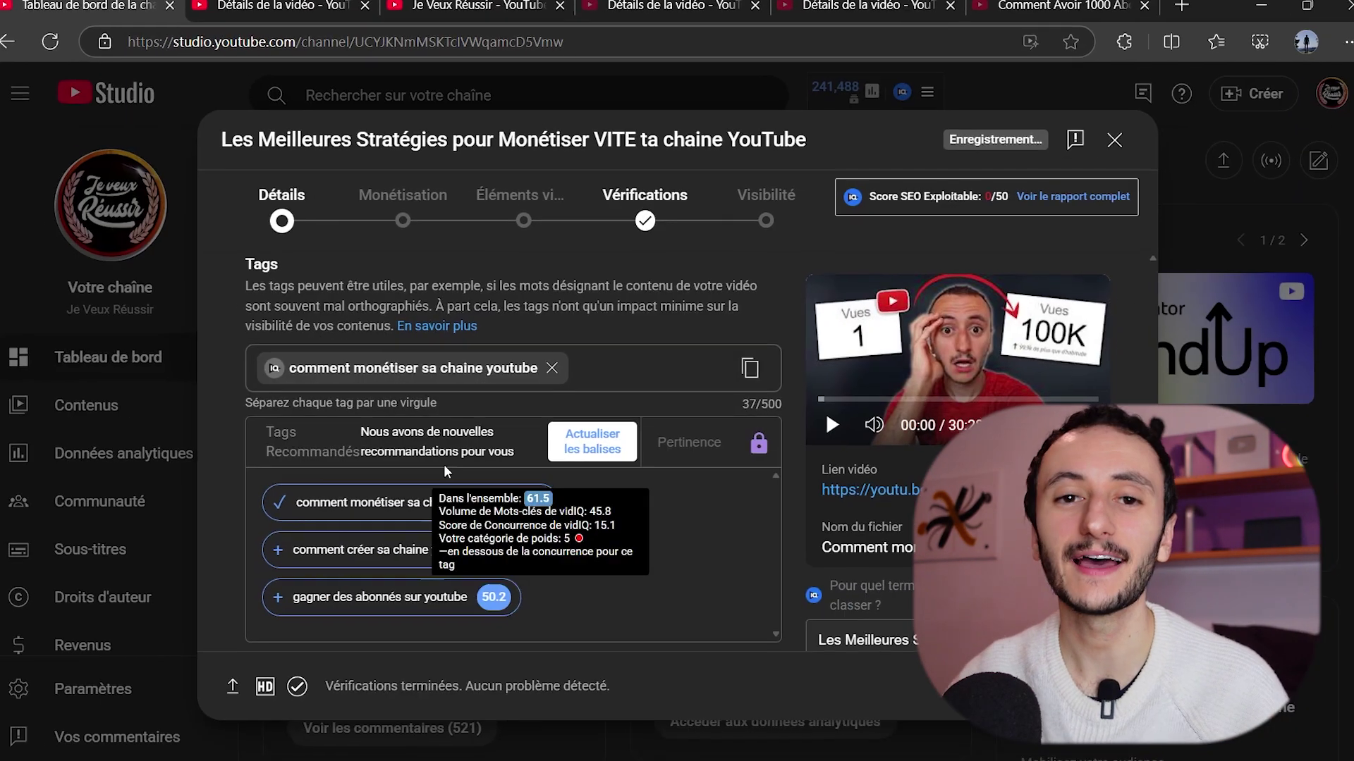